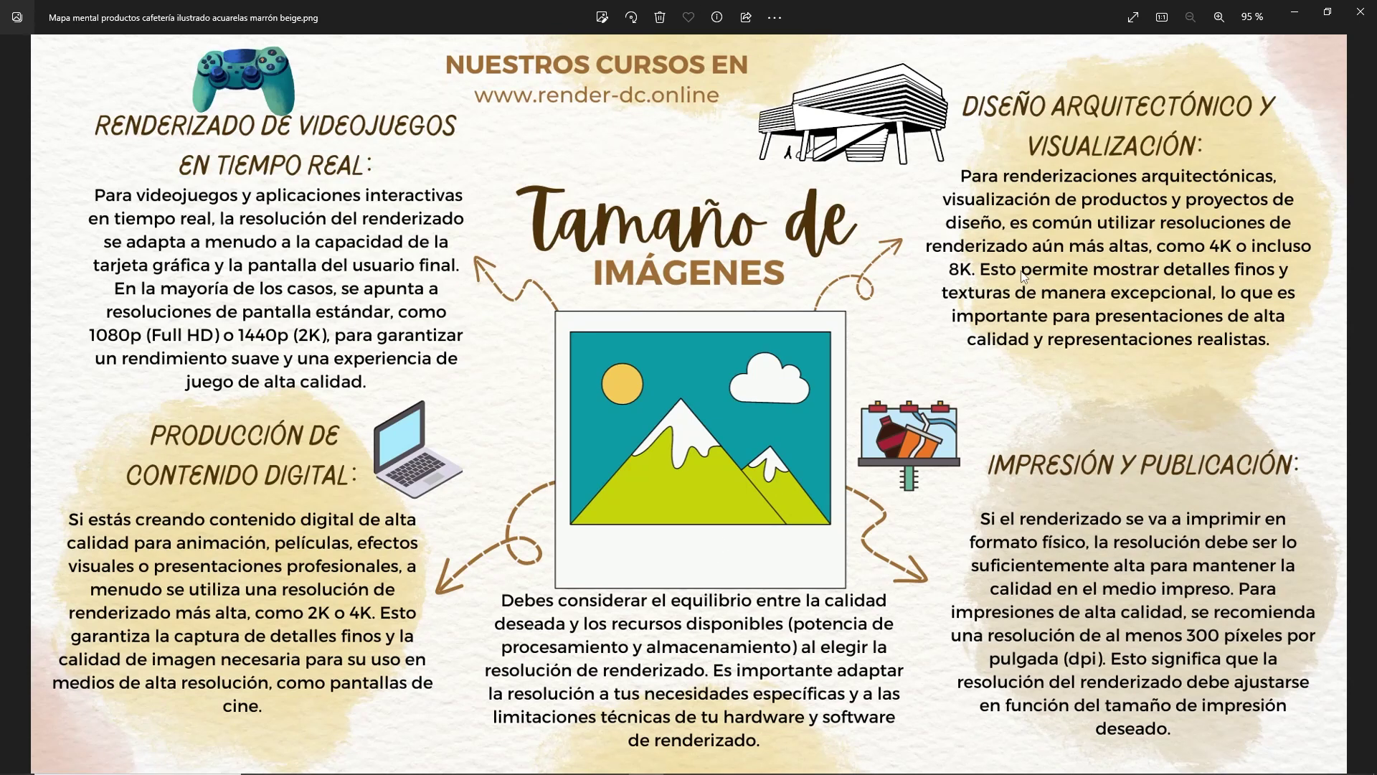
- Minimize the Photos image-size infographic to reveal SketchUp's TEXT 1K floor scene
left_click(1295, 12)
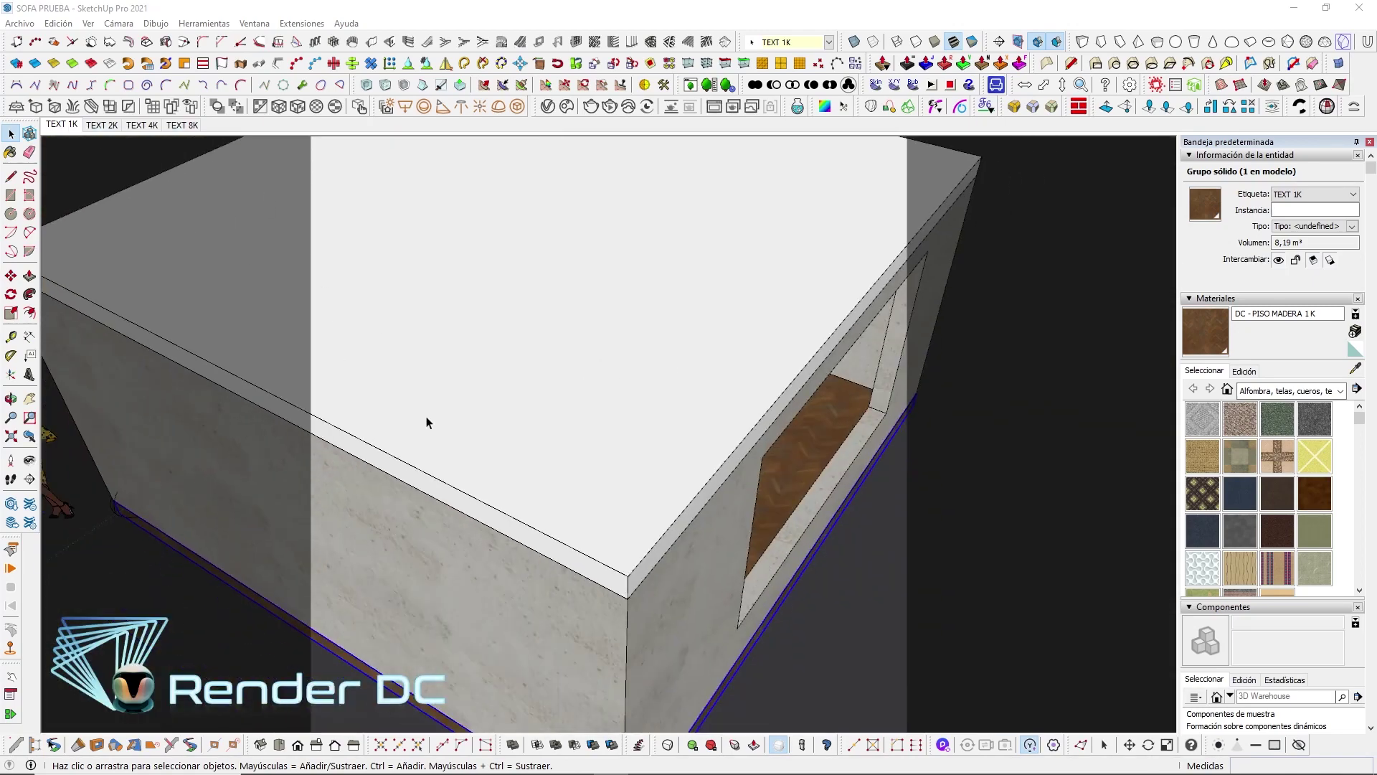
- Orbit and zoom around the room to face its window
scroll(426, 421, "down", 5)
mouse_move(436, 403)
middle_mouse_down()
mouse_move(725, 471)
mouse_move(628, 434)
middle_mouse_up()
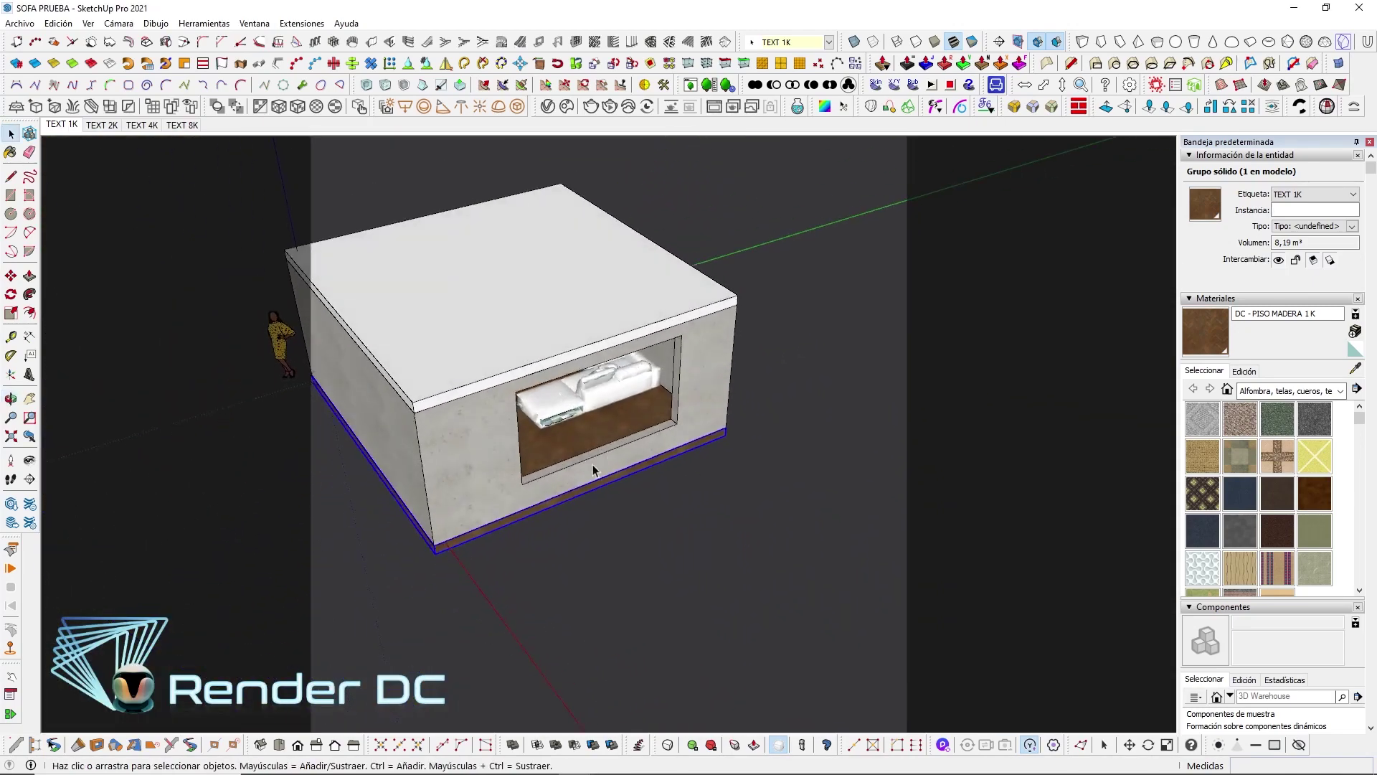
scroll(628, 434, "up", 5)
scroll(628, 434, "up", 2)
scroll(562, 419, "down", 3)
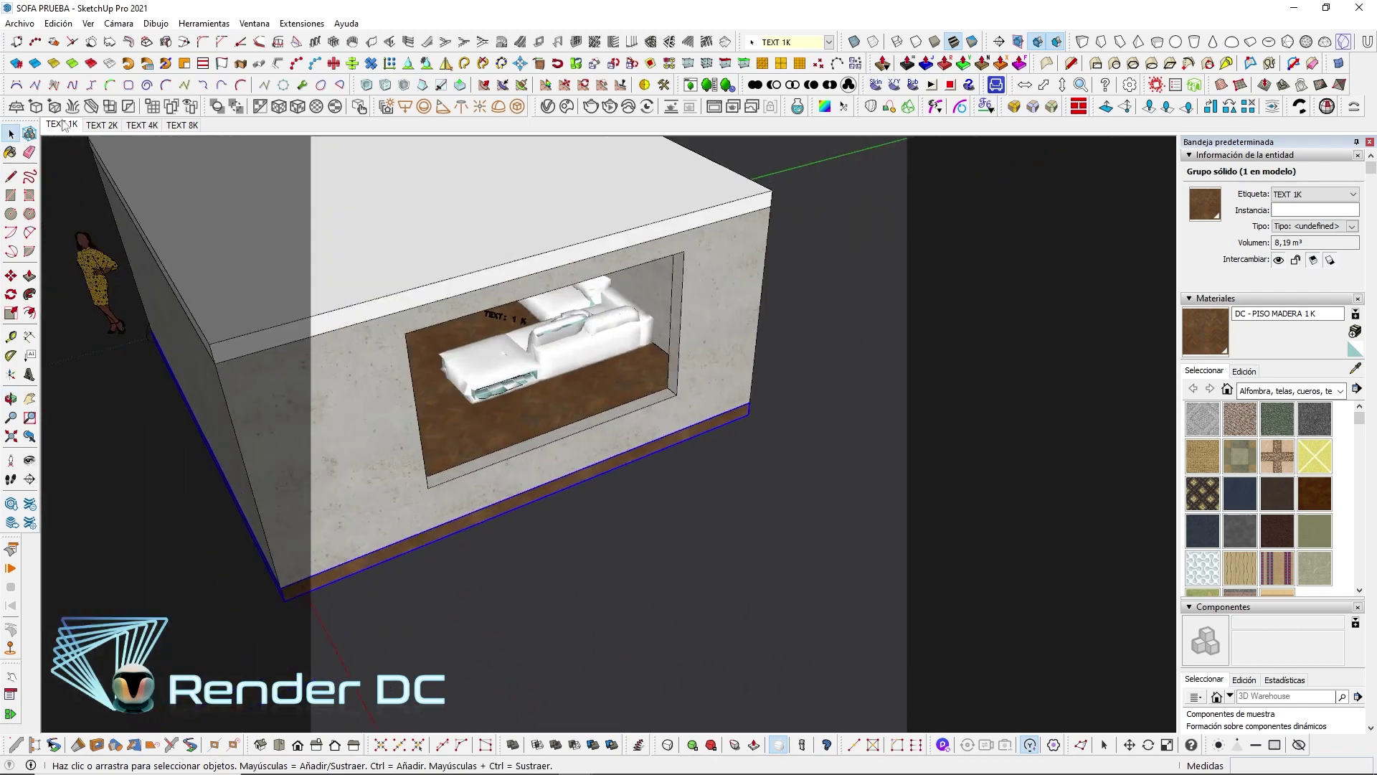
- Step through the TEXT 2K, 4K and 8K scenes, back to TEXT 1K, viewing the sofa through the window
left_click(102, 125)
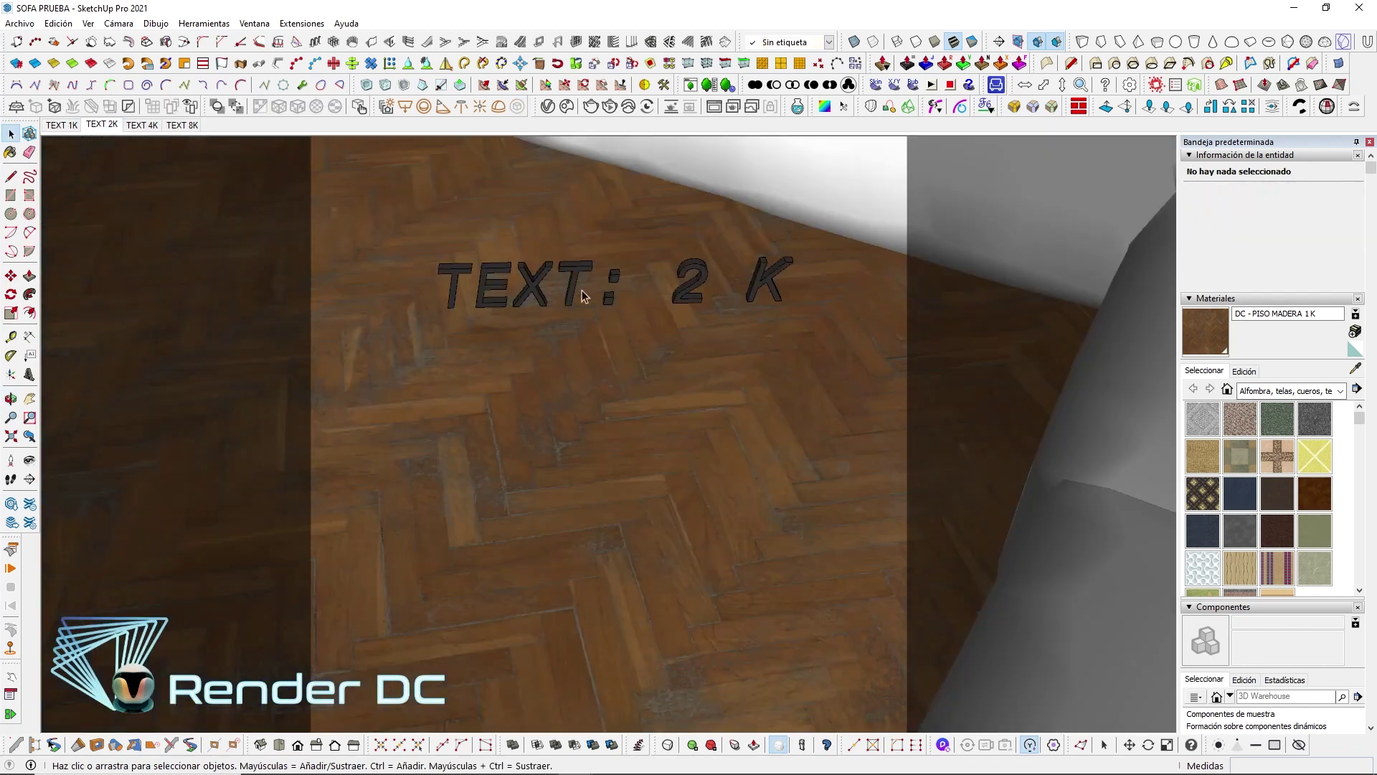
left_click(141, 127)
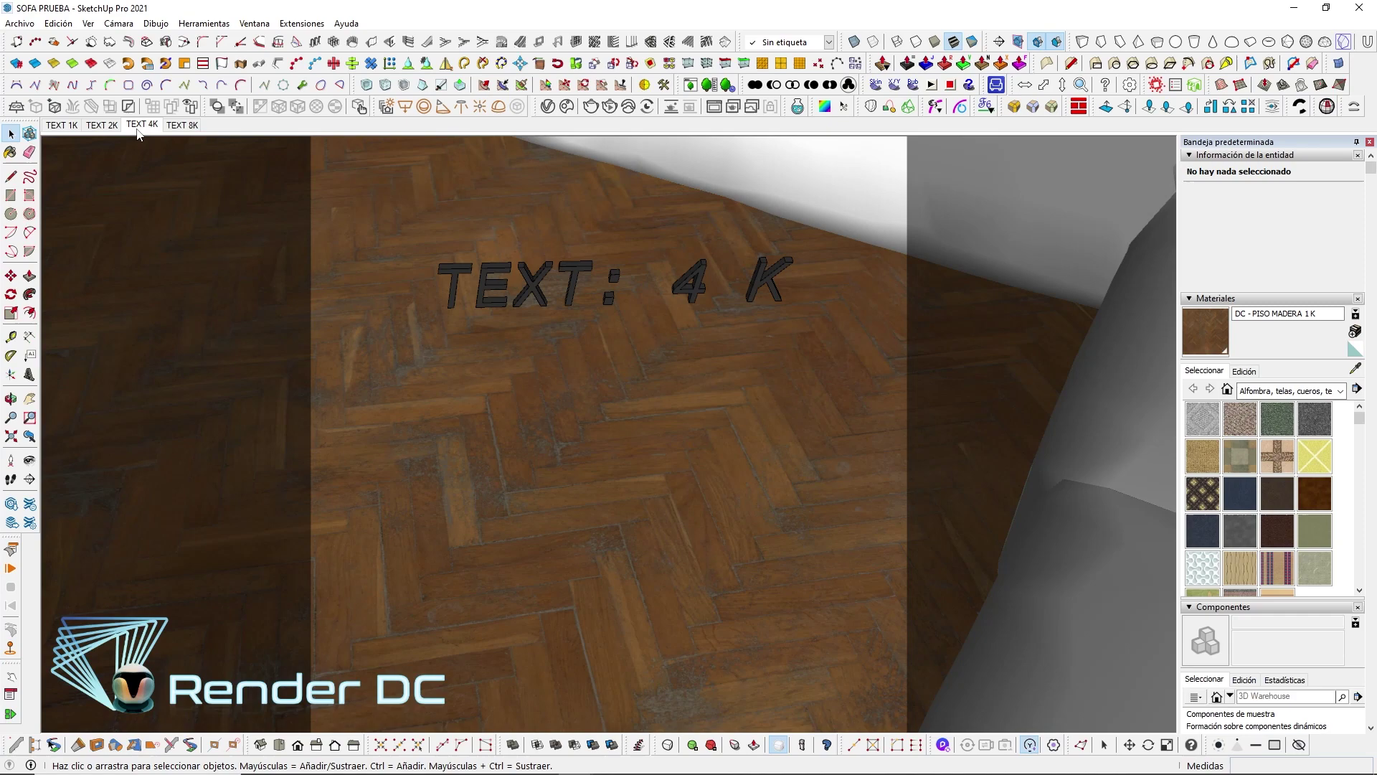
left_click(184, 127)
left_click(67, 130)
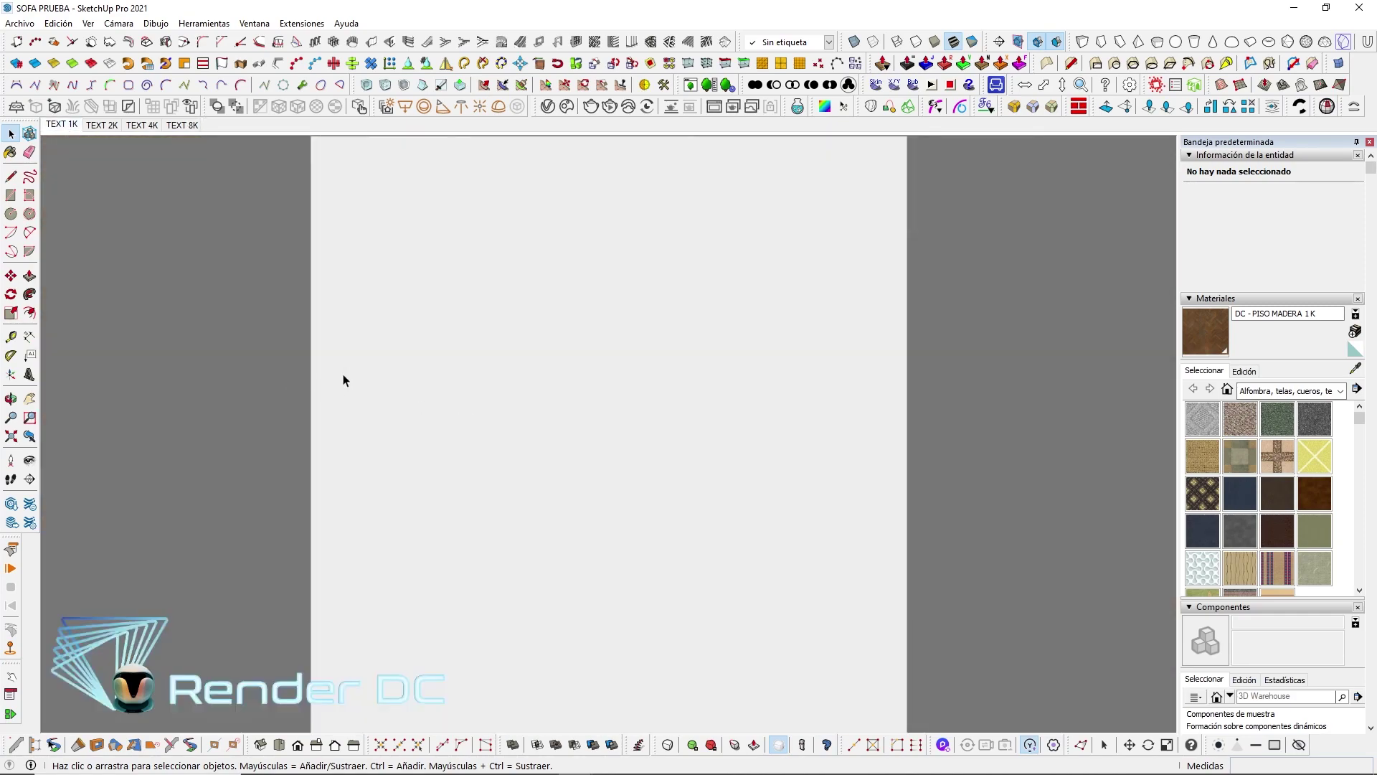
mouse_move(470, 391)
middle_mouse_down()
mouse_move(772, 511)
mouse_move(748, 461)
middle_mouse_up()
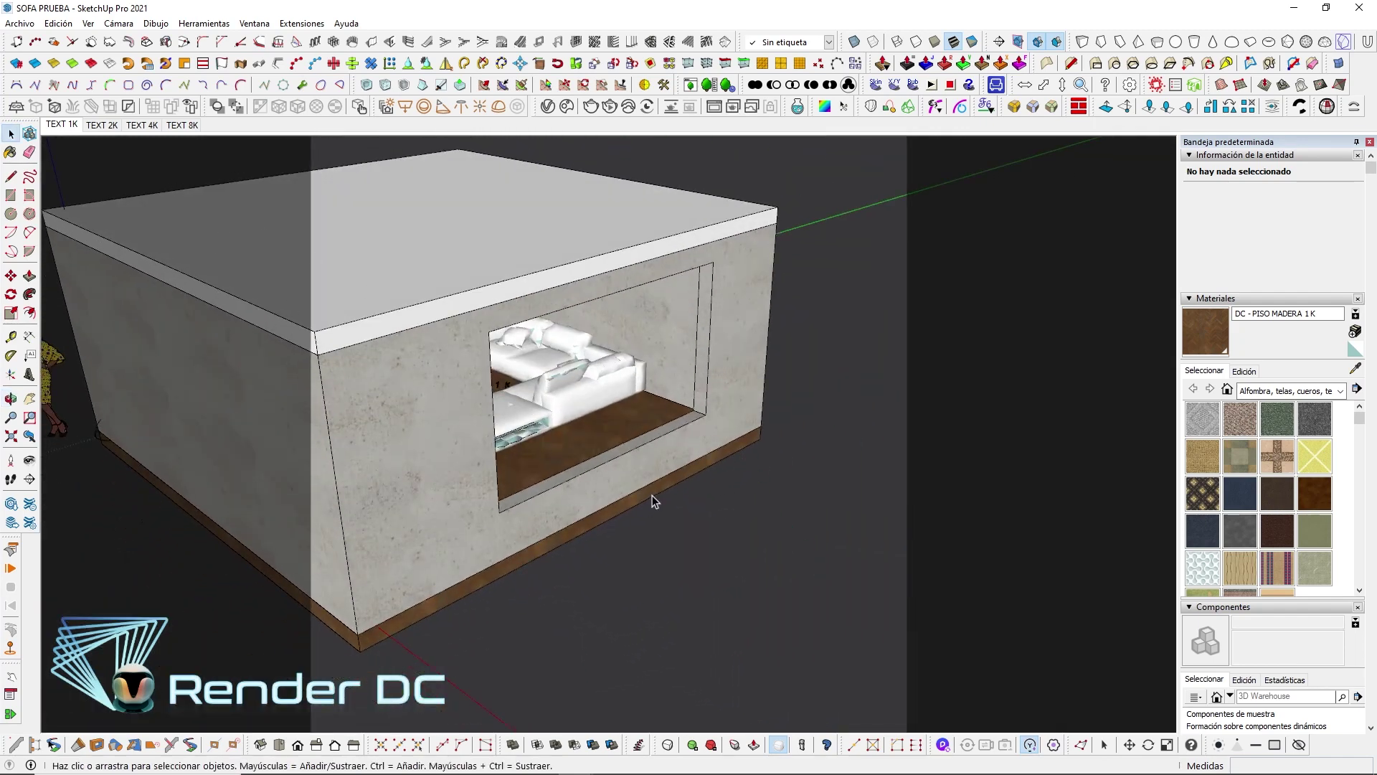
- In Etiquetas, hide the TEXT 1K tag and show the TEXT 2K tag
scroll(1284, 545, "down", 5)
scroll(1305, 538, "down", 5)
scroll(1312, 538, "down", 5)
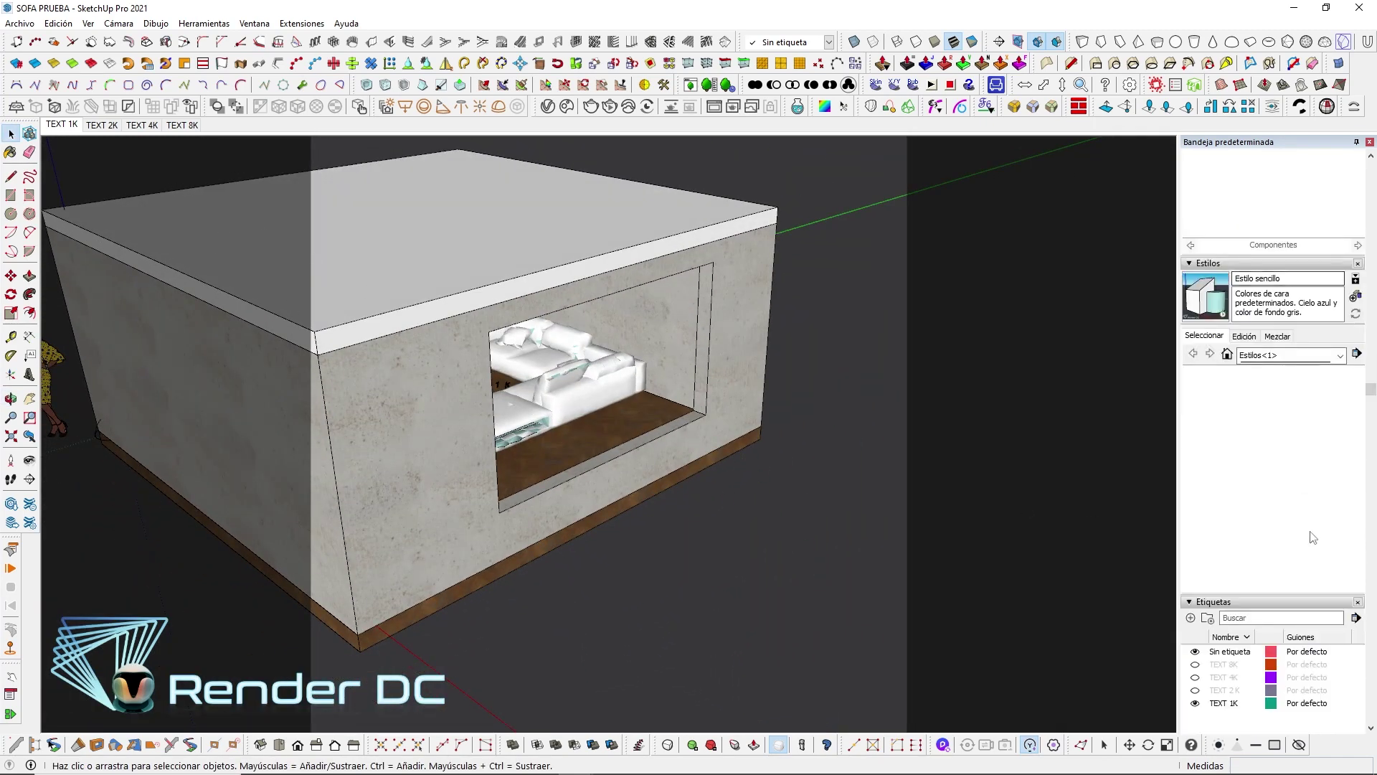
scroll(1312, 538, "down", 5)
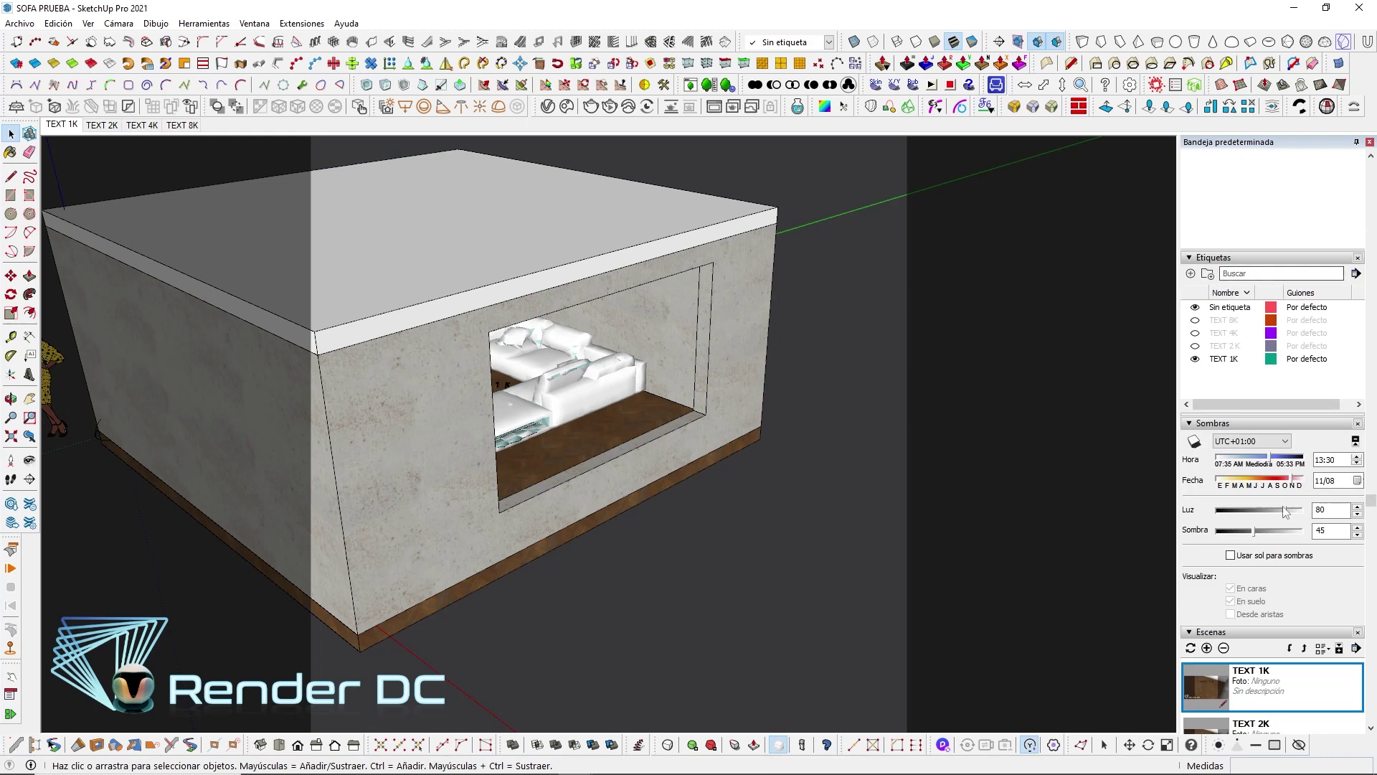
left_click(1195, 359)
left_click(1195, 346)
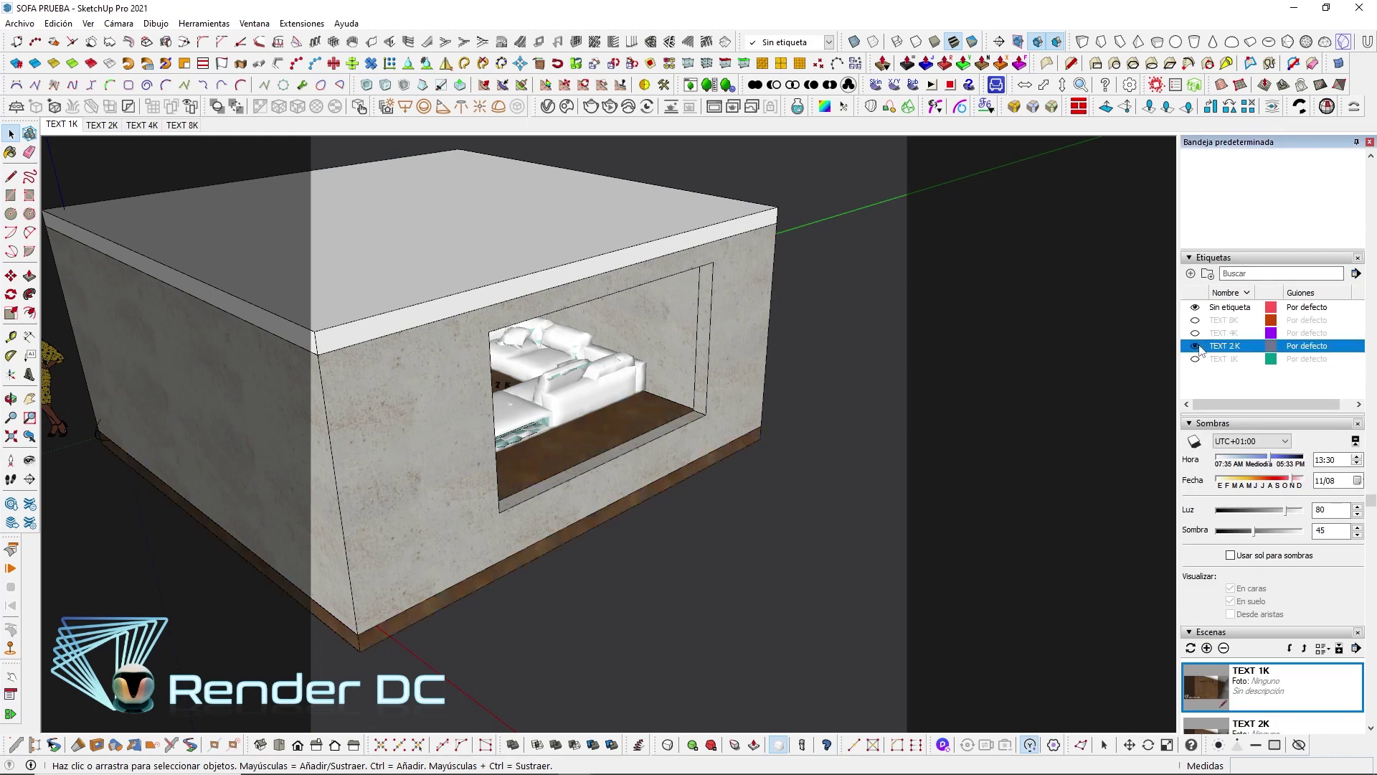
- Move the 2K floor slab out beside the room to compare it
left_click(595, 451)
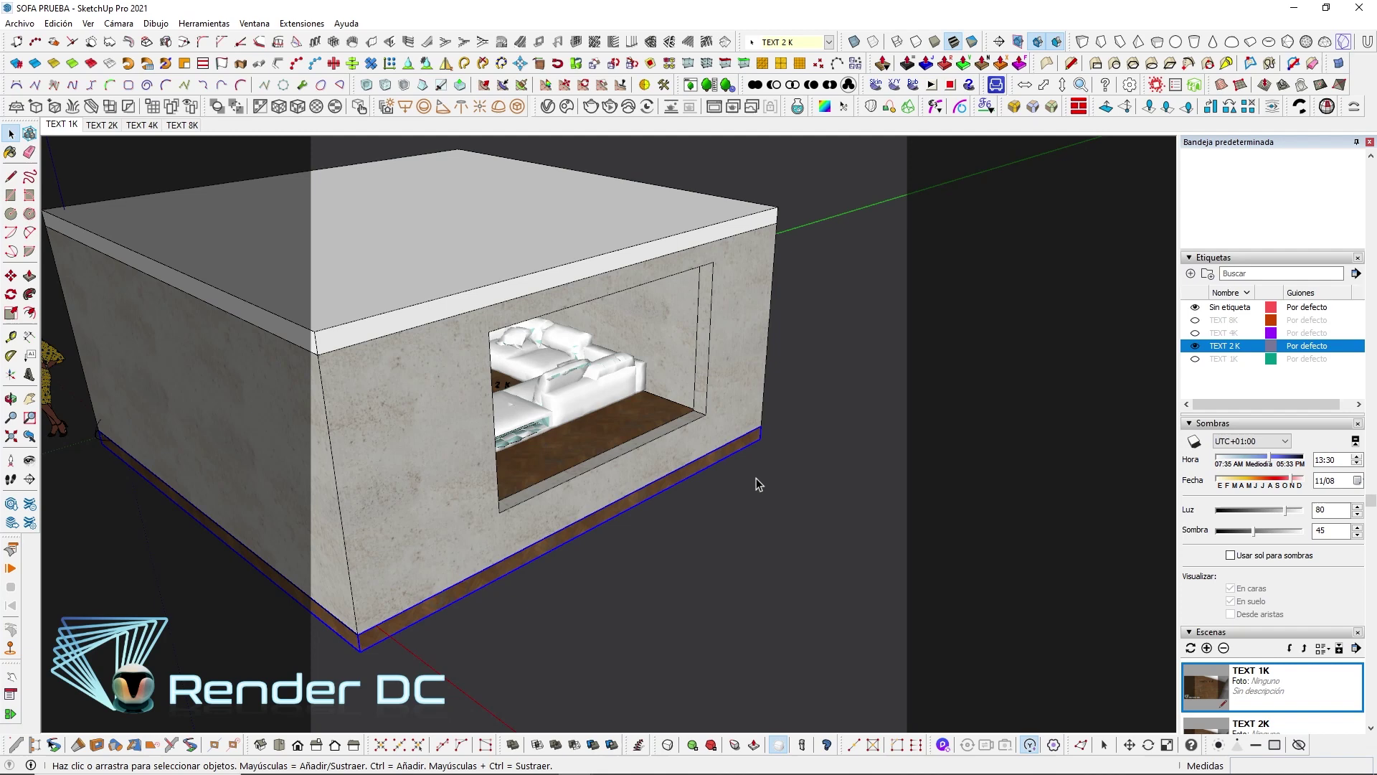
key("m")
left_click(791, 491)
scroll(991, 563, "down", 5)
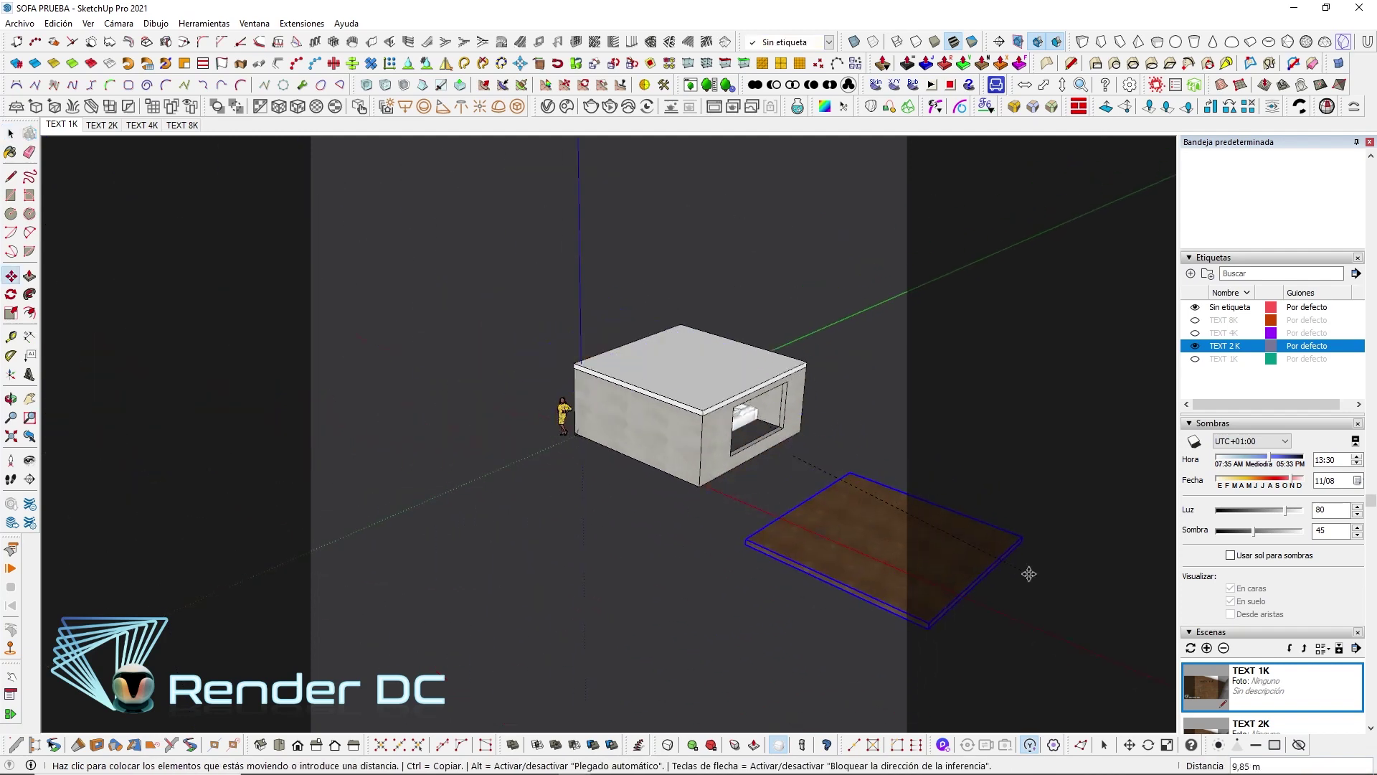
left_click(1029, 574)
key("space")
scroll(925, 477, "up", 5)
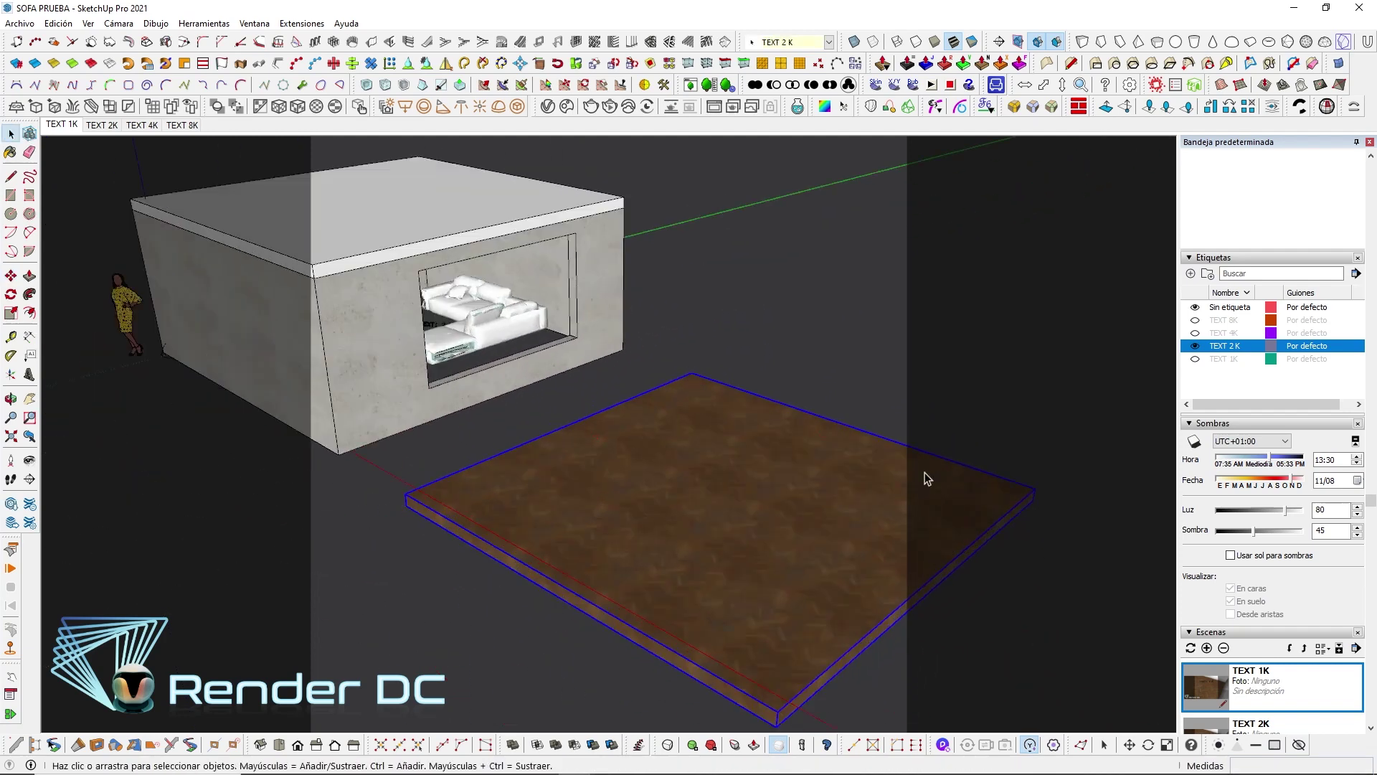
- Undo the slab move and tag changes and return to the TEXT 1K scene
left_click(1195, 358)
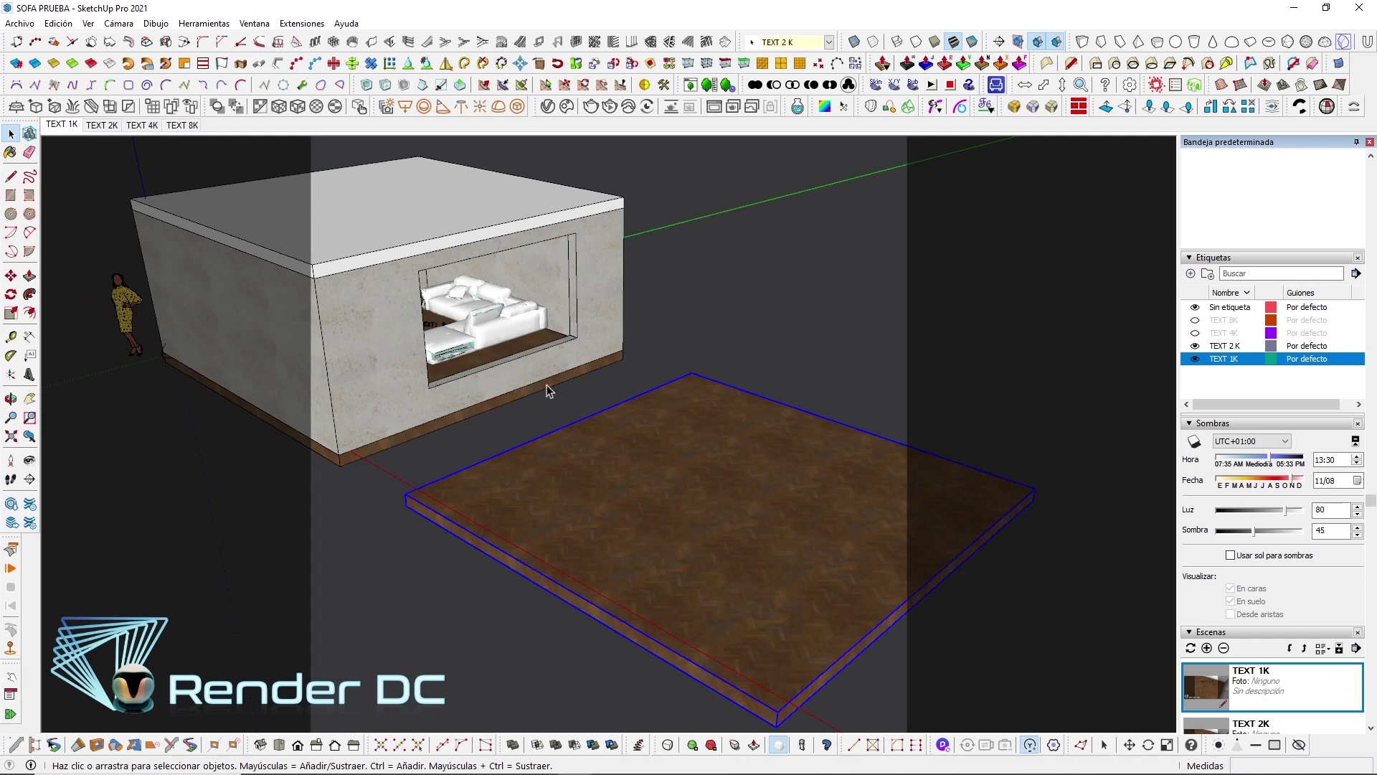
key("ctrl+z")
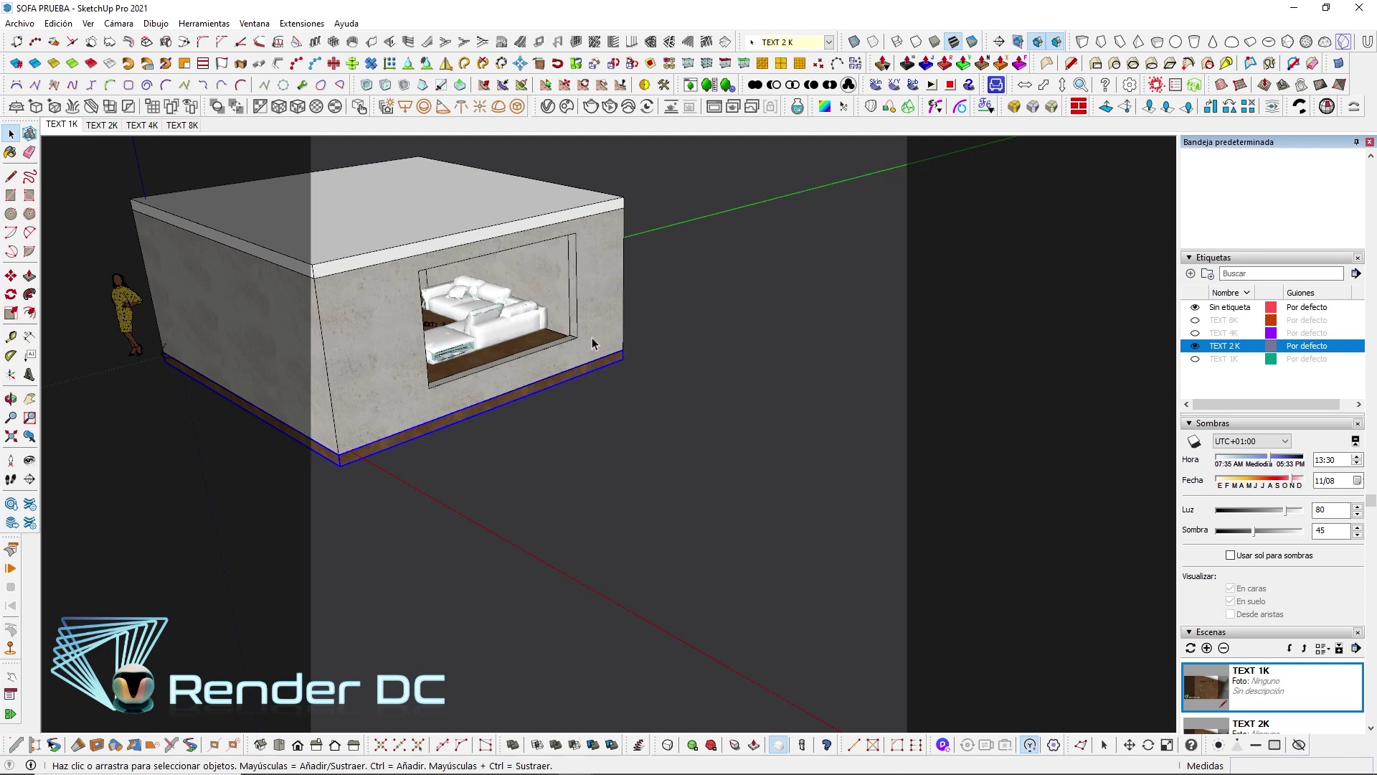
left_click(57, 125)
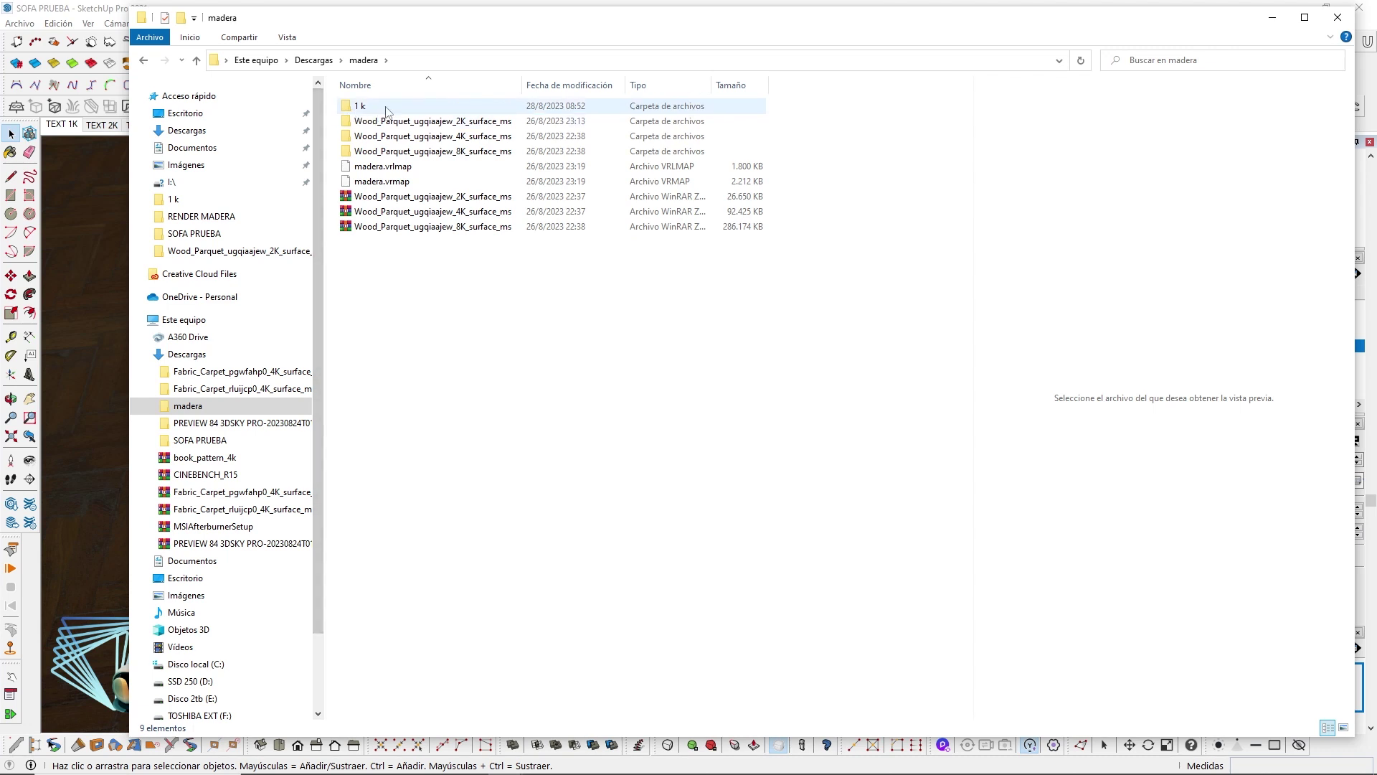
double_click(359, 107)
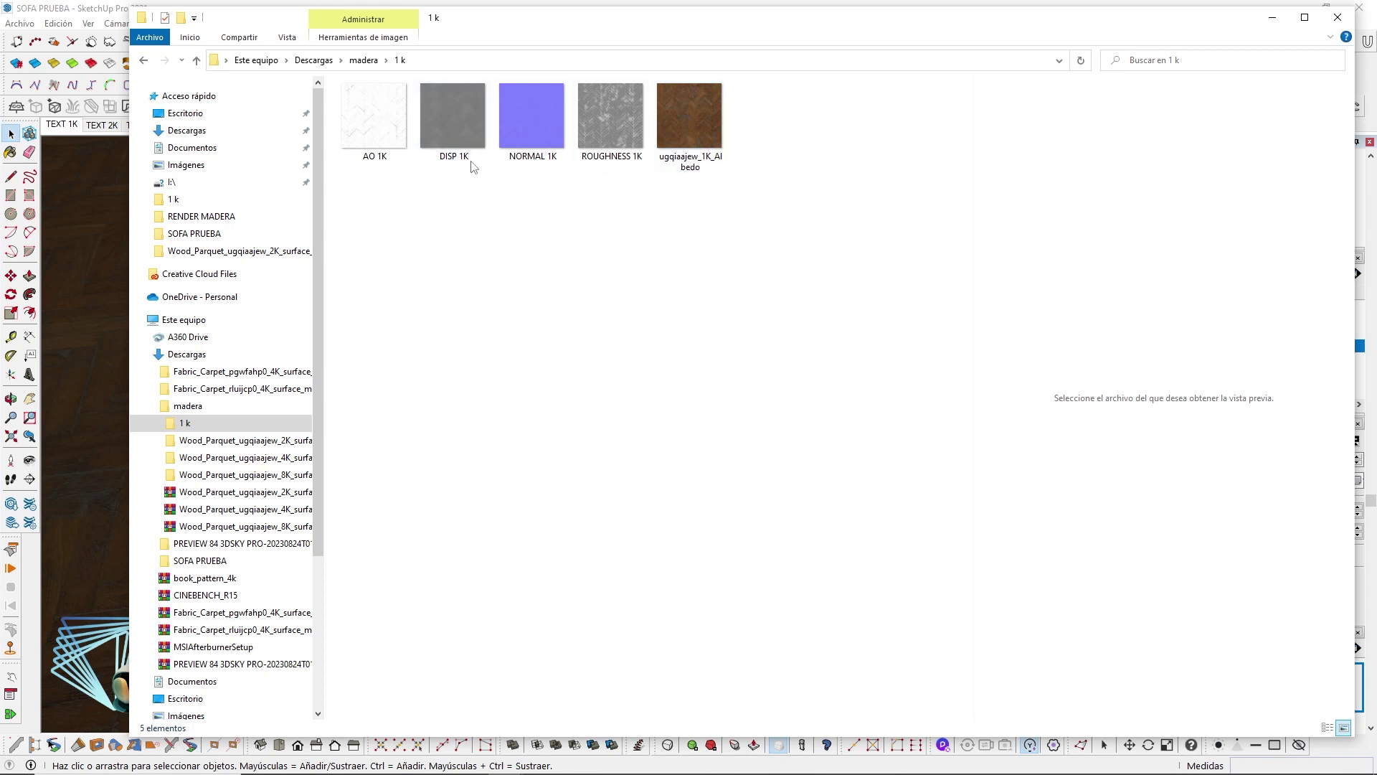
left_click(363, 60)
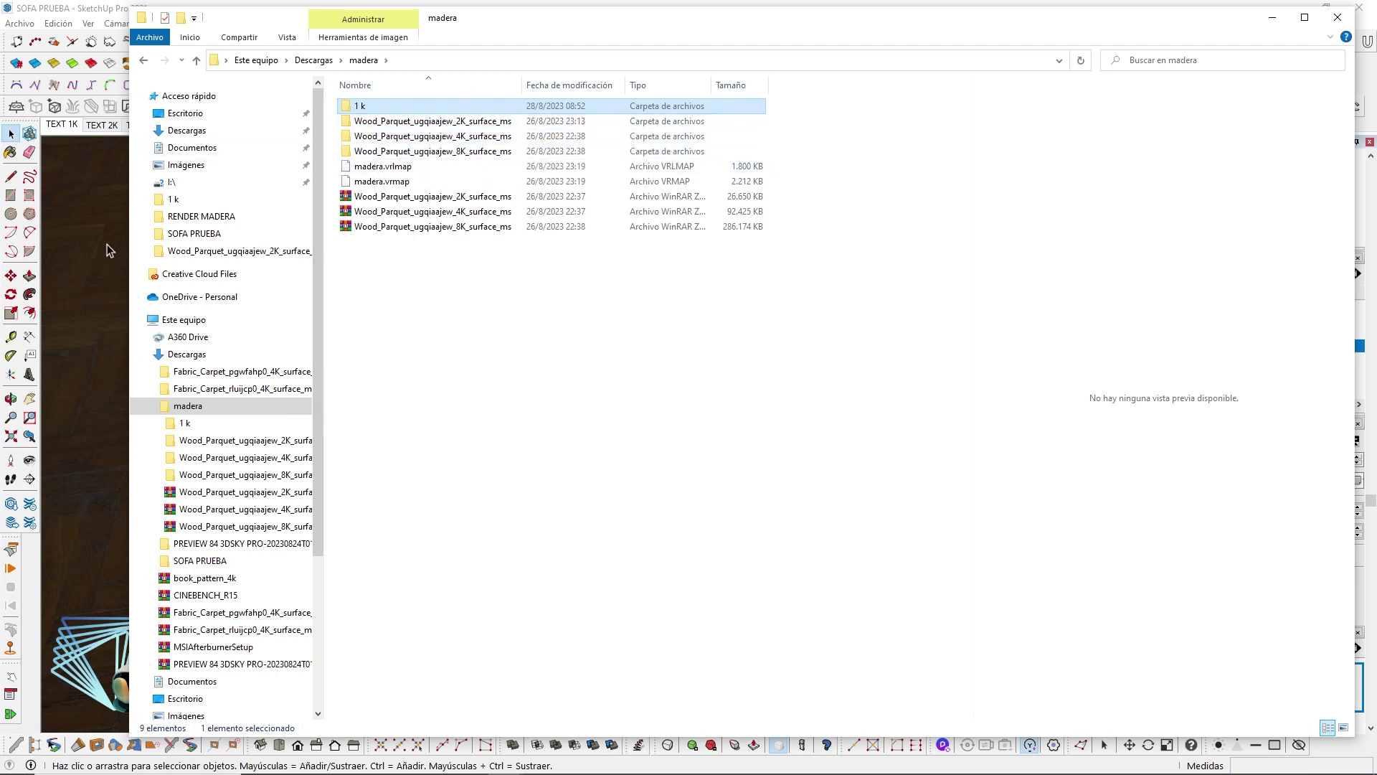
double_click(452, 122)
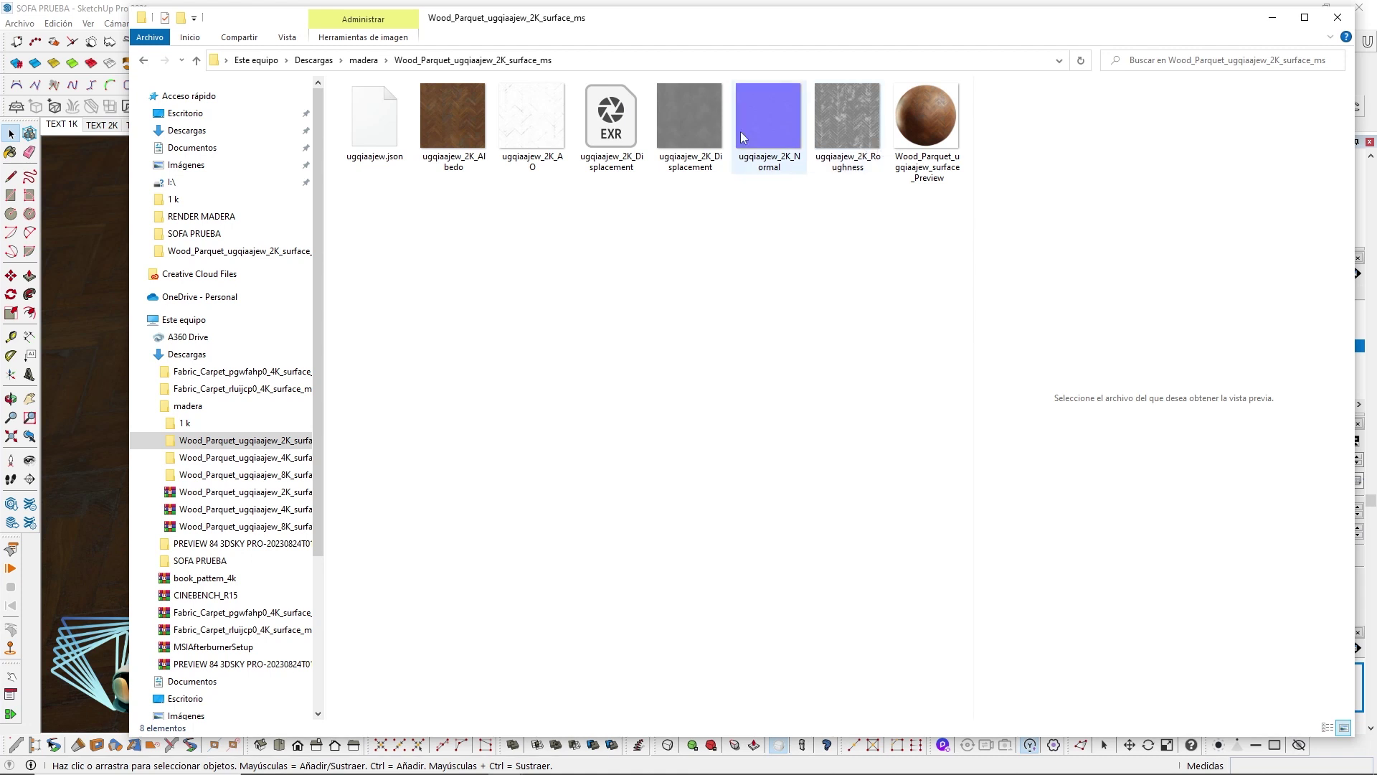
mouse_move(452, 115)
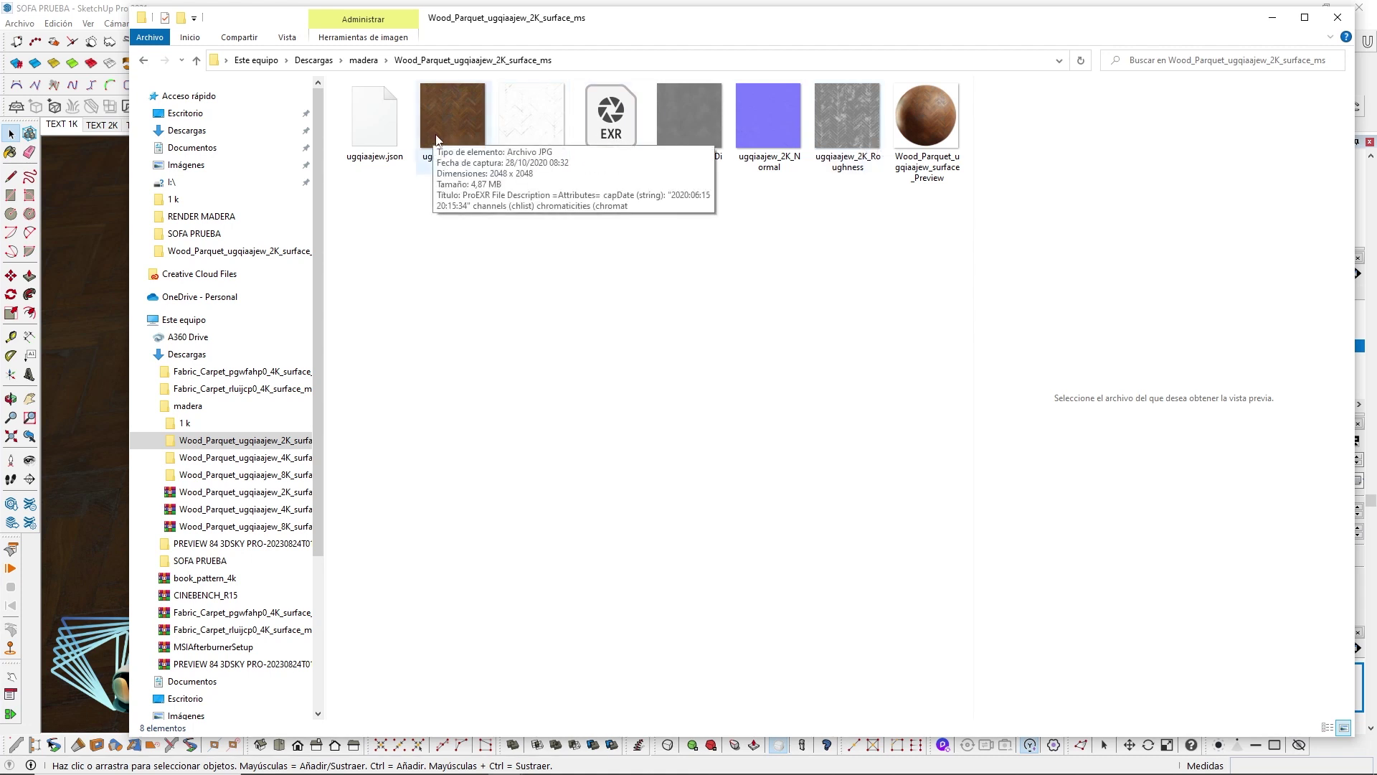
left_click(364, 60)
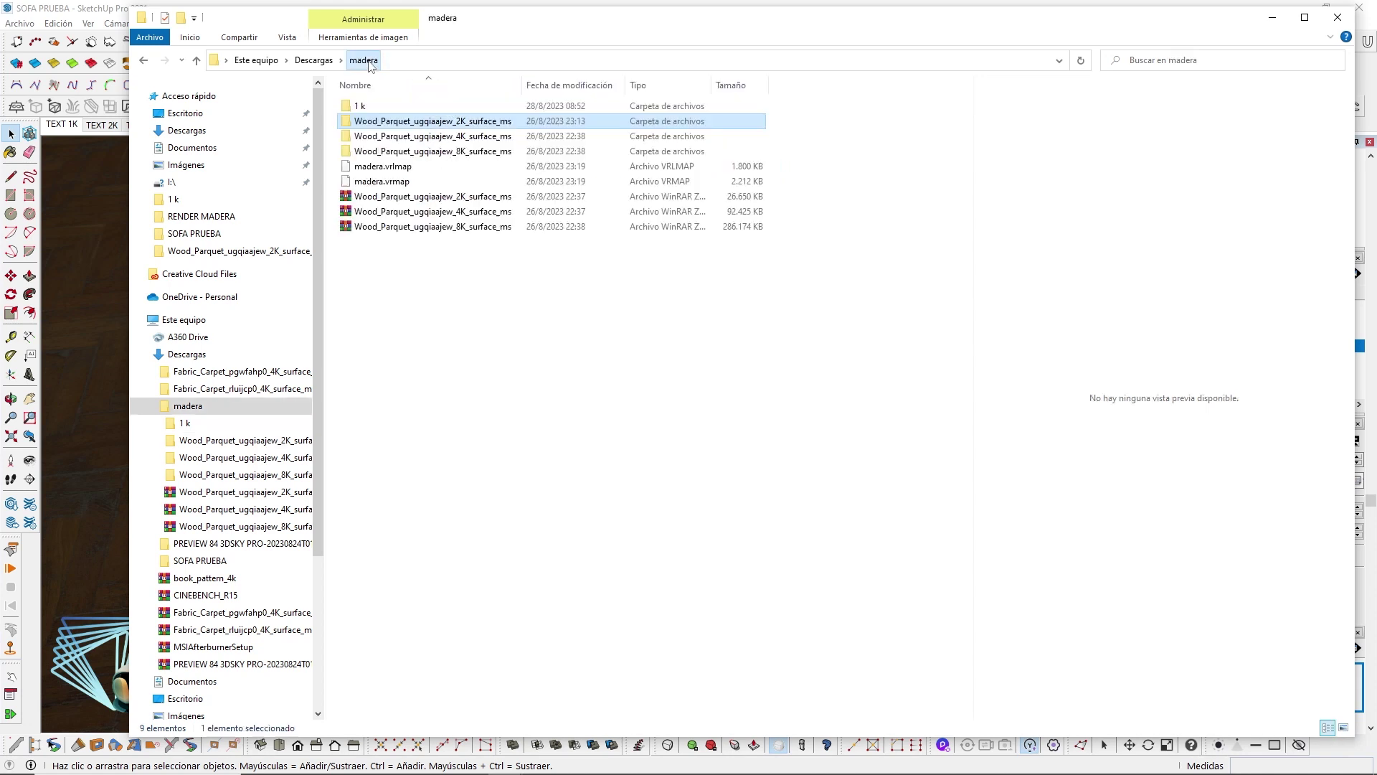
- Browse the 4K, 8K and 1 k parquet texture folders, then minimize Explorer
double_click(430, 132)
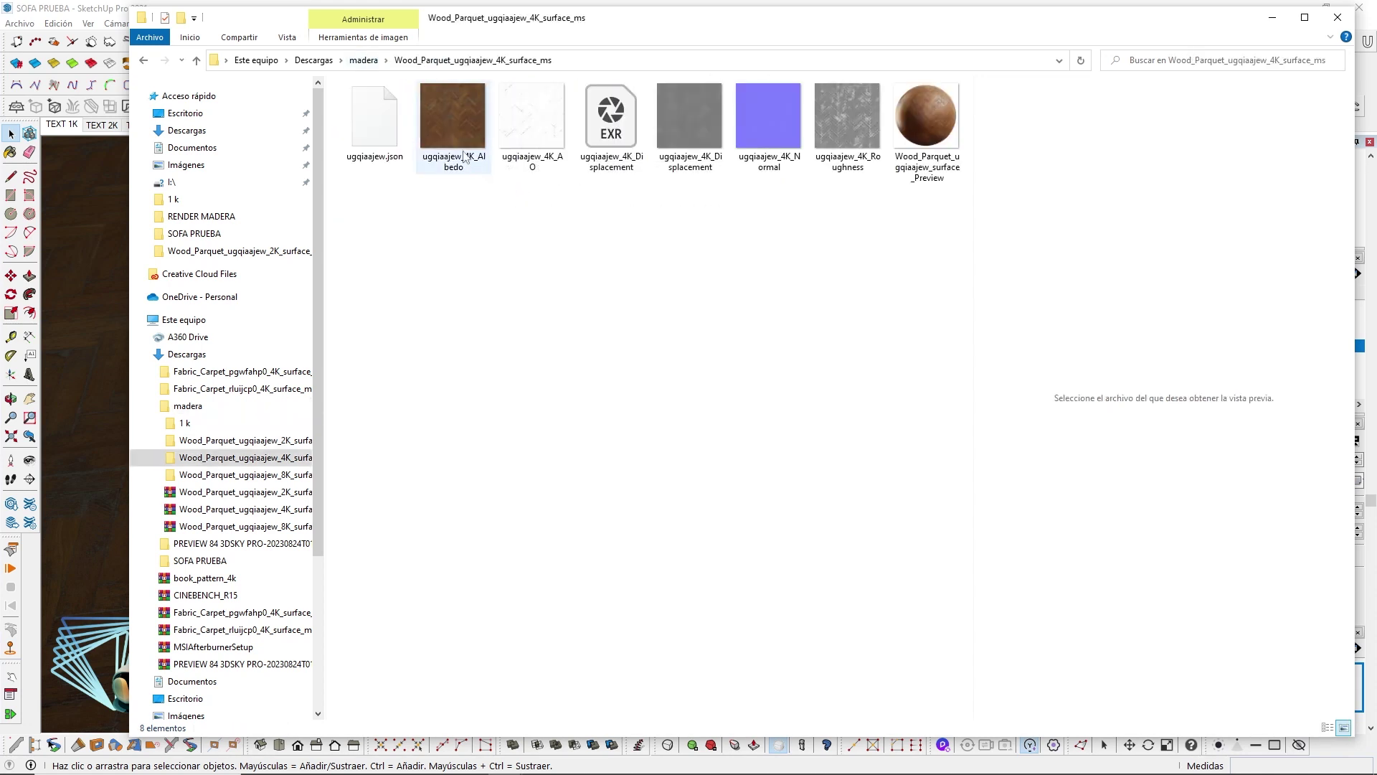
left_click(364, 60)
double_click(430, 148)
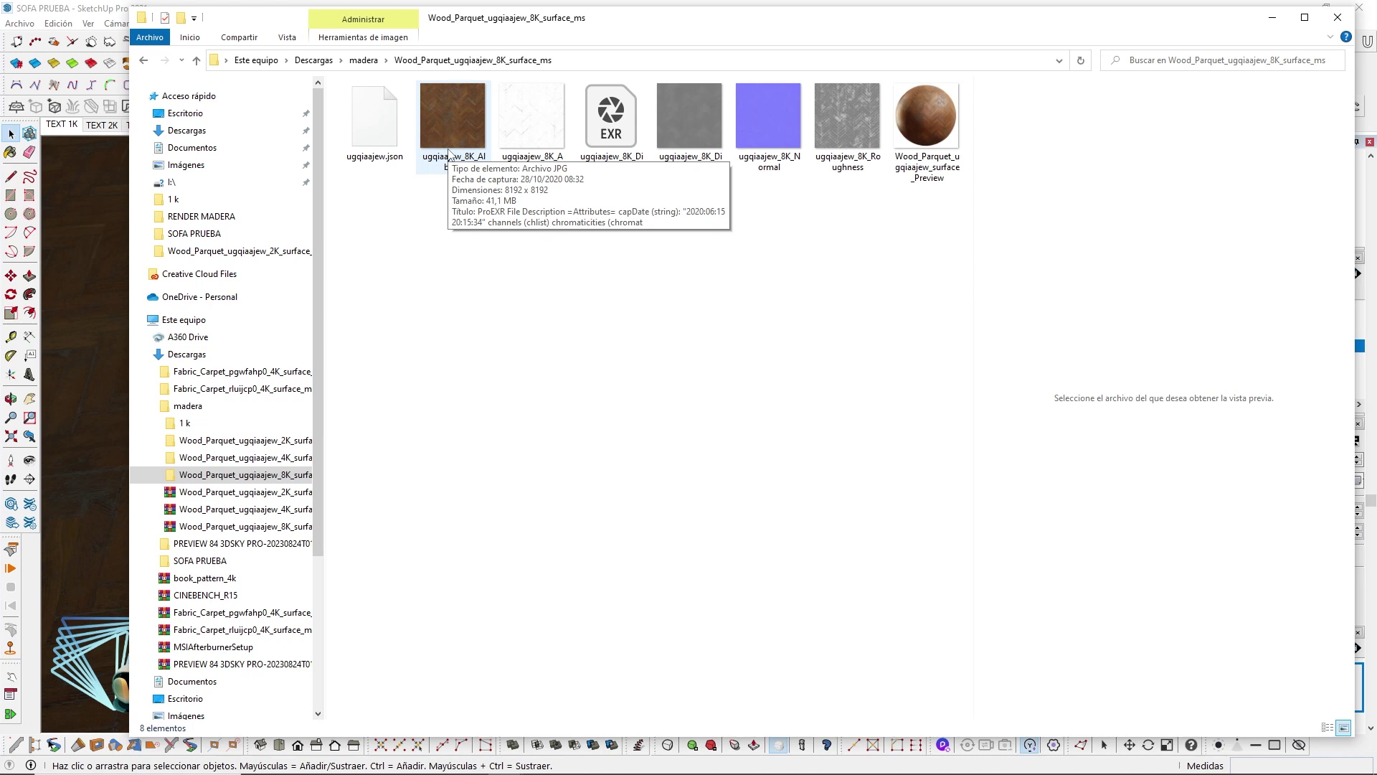
mouse_move(452, 114)
left_click(364, 61)
double_click(381, 105)
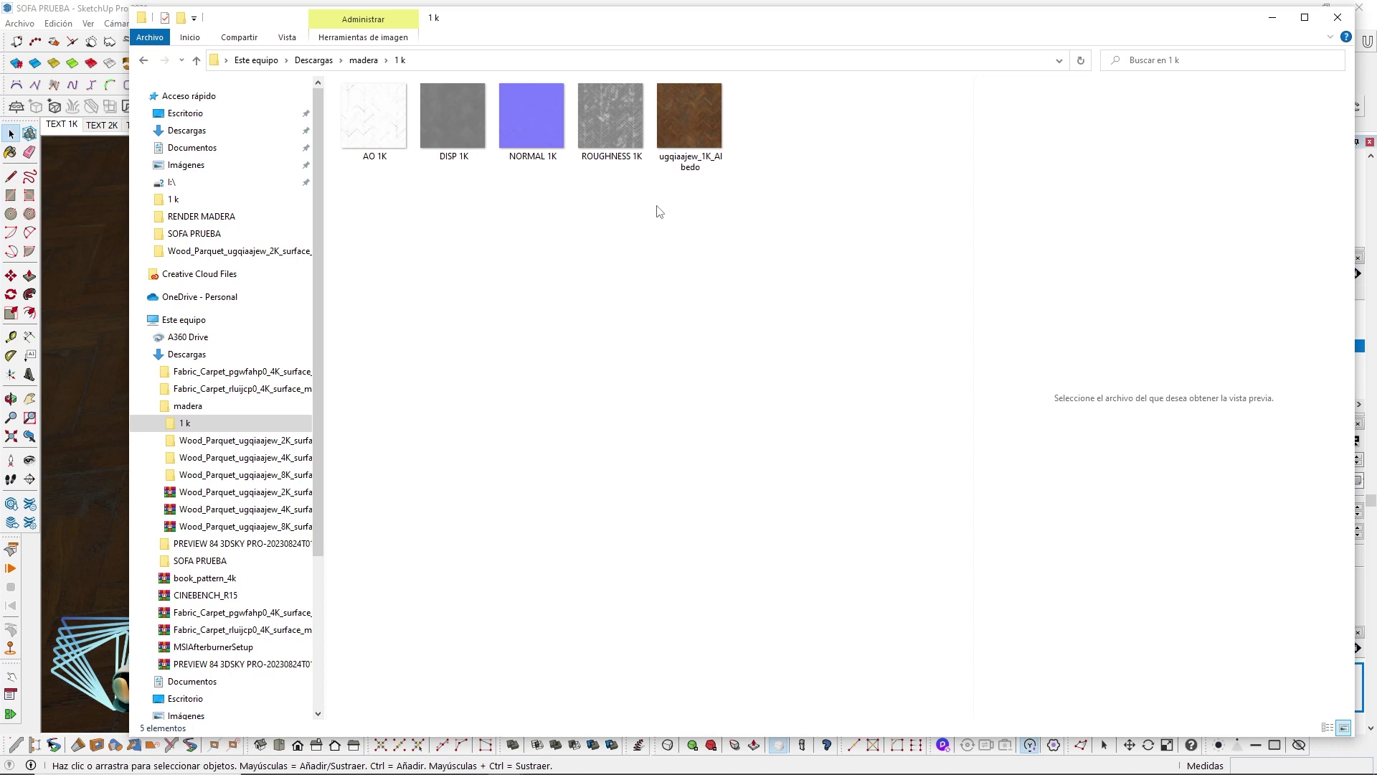
left_click(1272, 17)
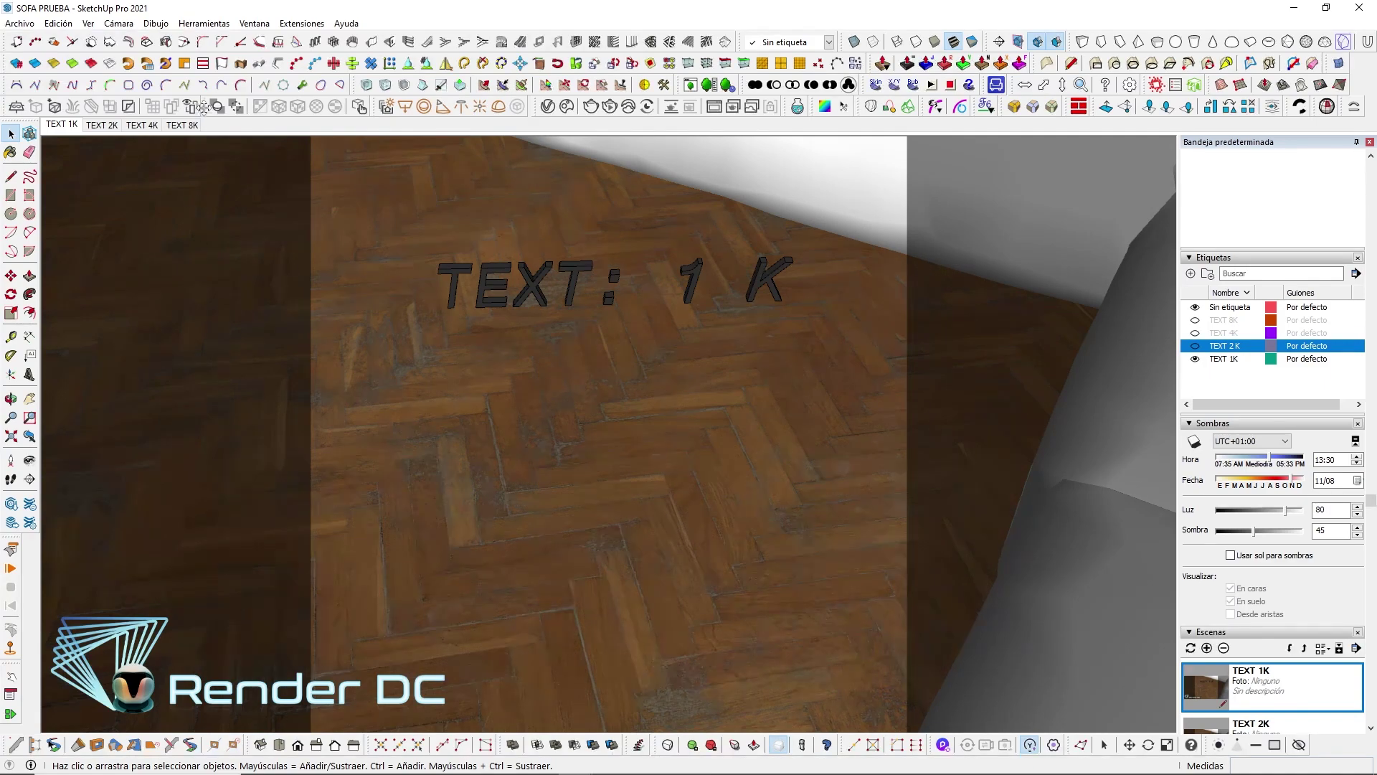
- Open the V-Ray Frame Buffer full-screen and select the last 1024x1024 render in History
left_click(611, 107)
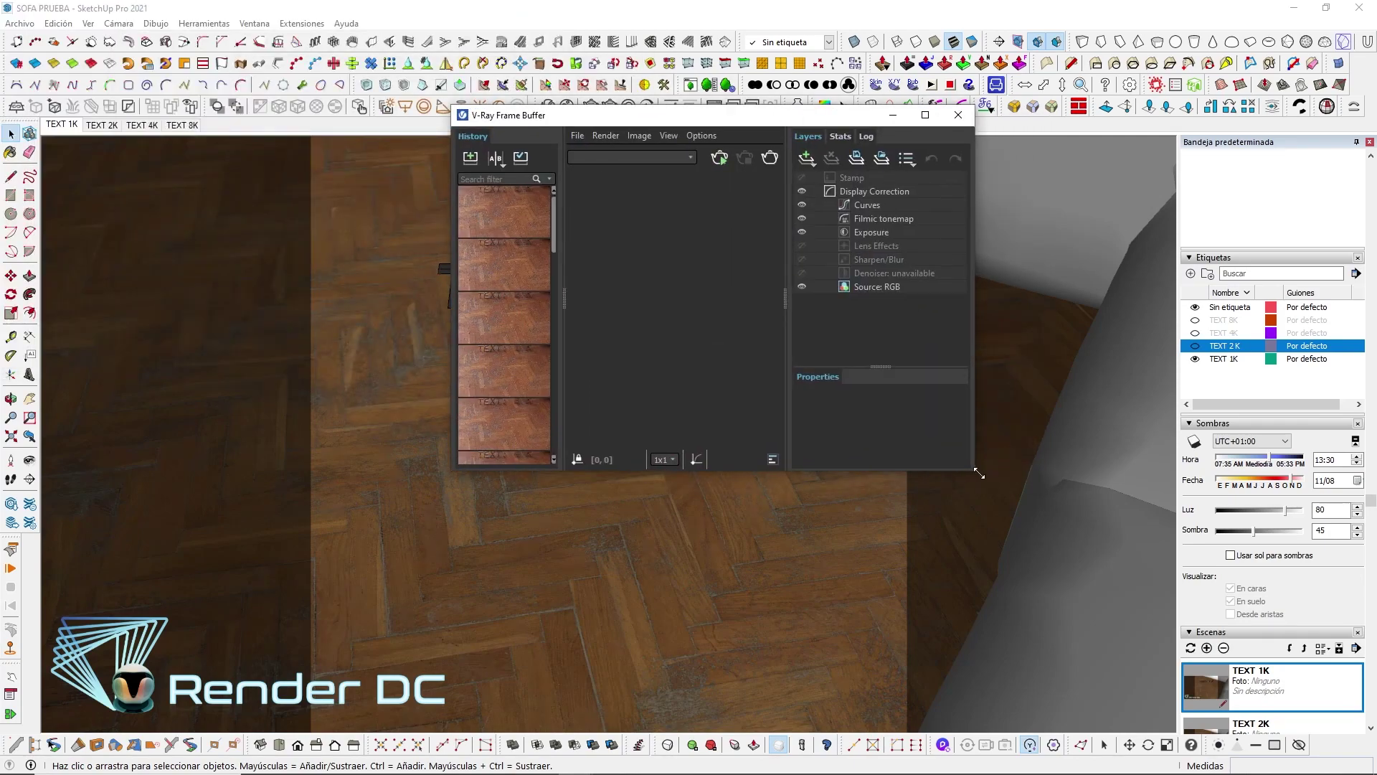
left_click_drag(979, 470, 1266, 706)
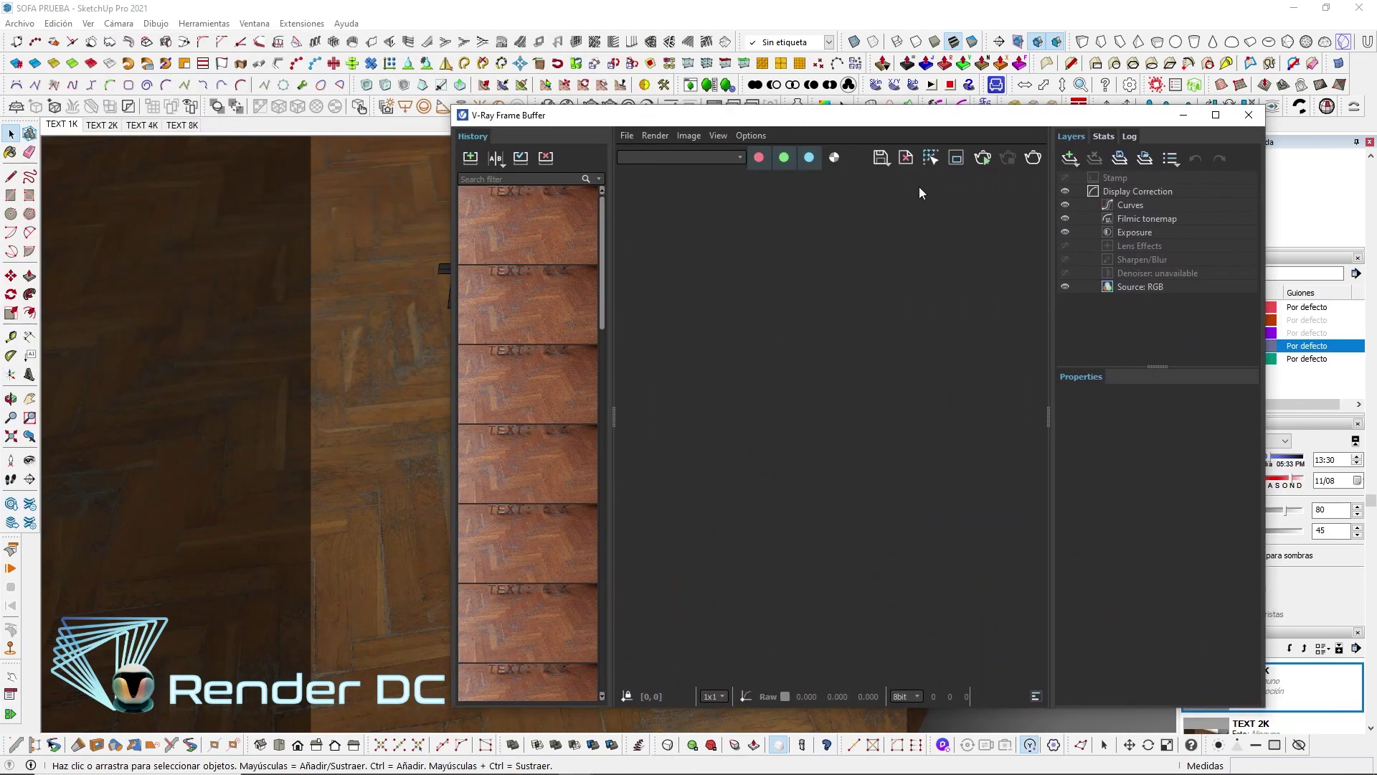
mouse_move(865, 116)
left_mouse_down()
mouse_move(738, 88)
mouse_move(746, 68)
left_mouse_up()
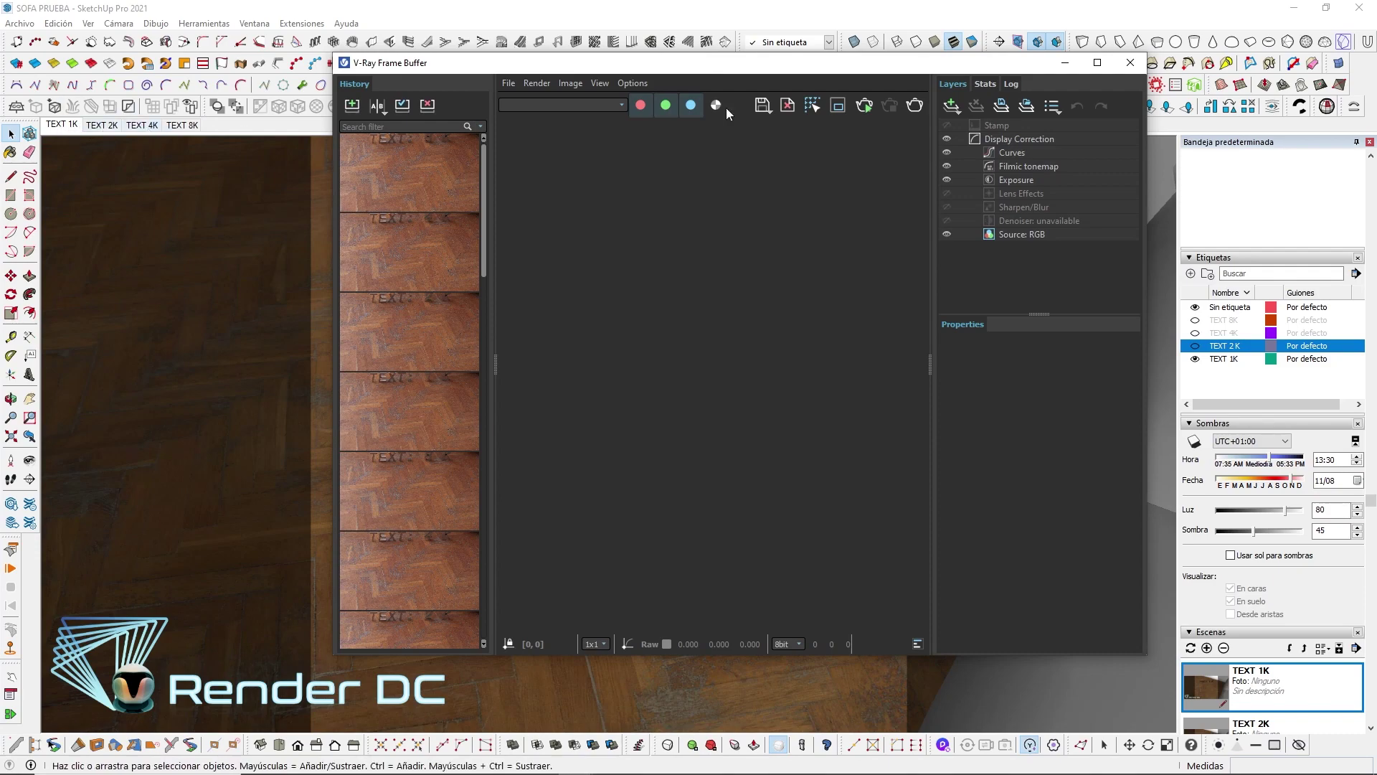
left_click(1098, 63)
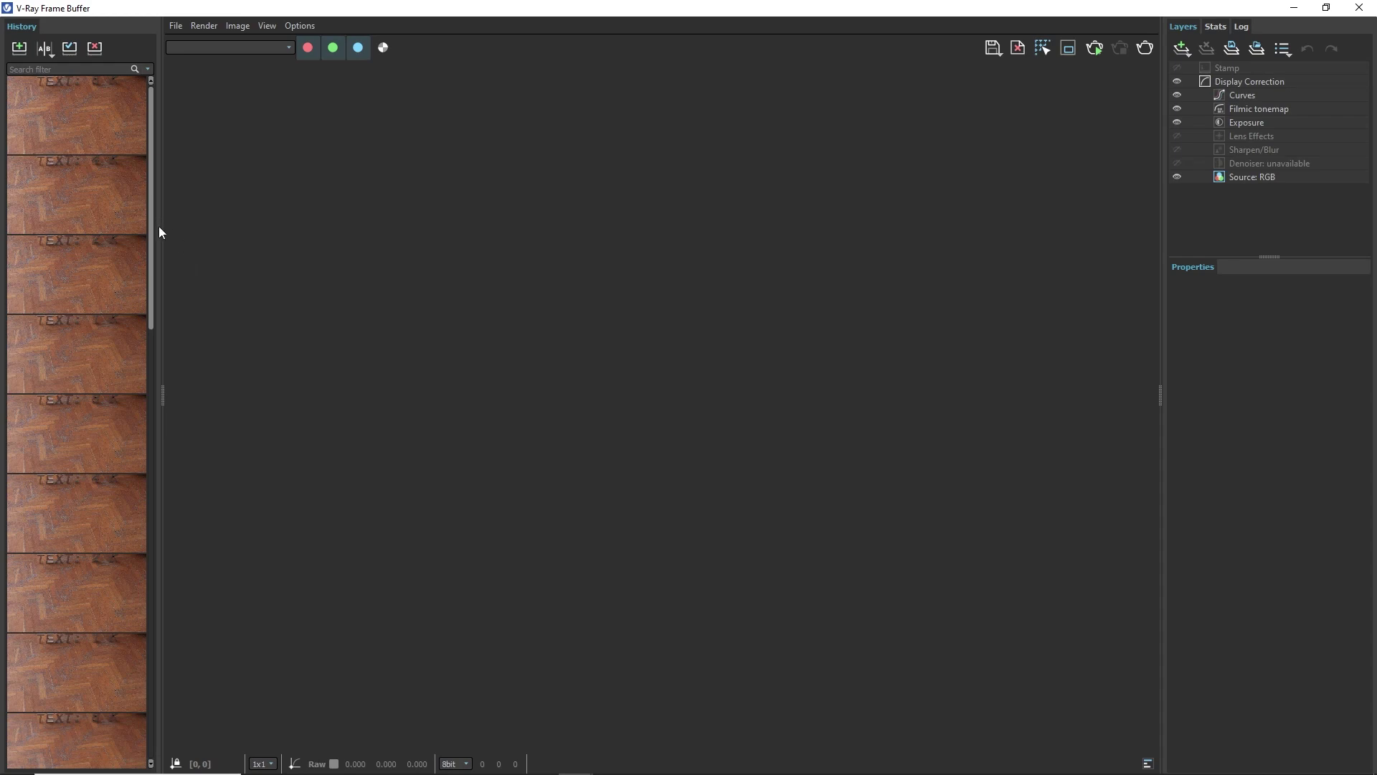
left_click_drag(157, 246, 156, 387)
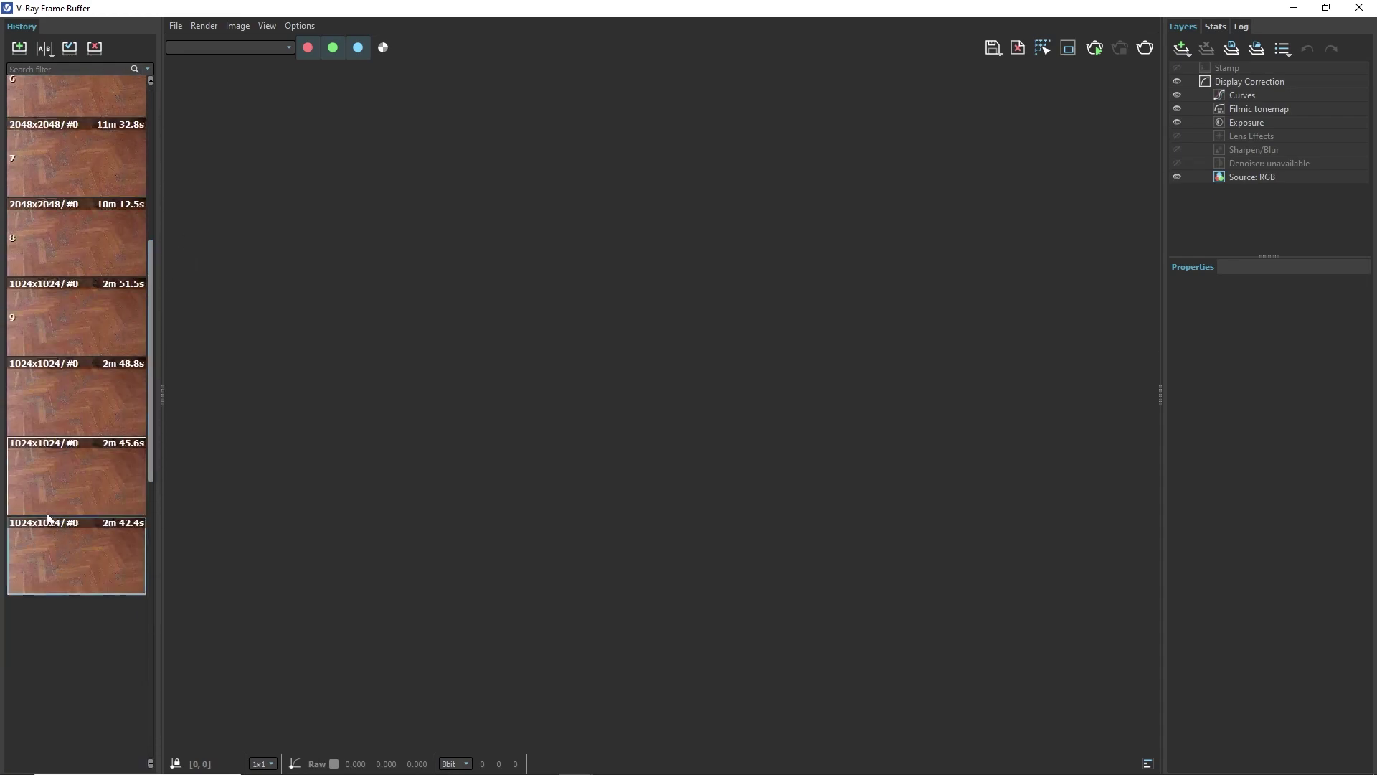
left_click(51, 531)
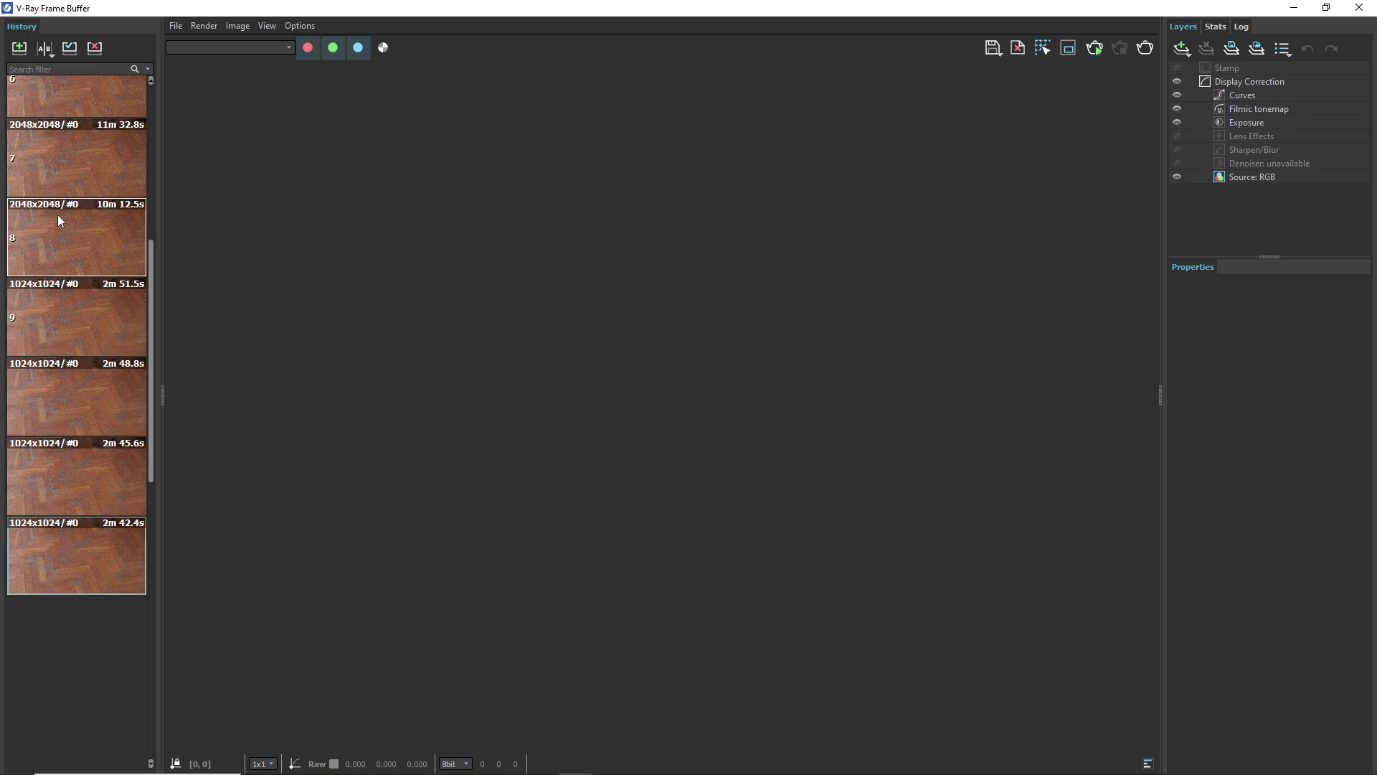
scroll(37, 136, "up", 5)
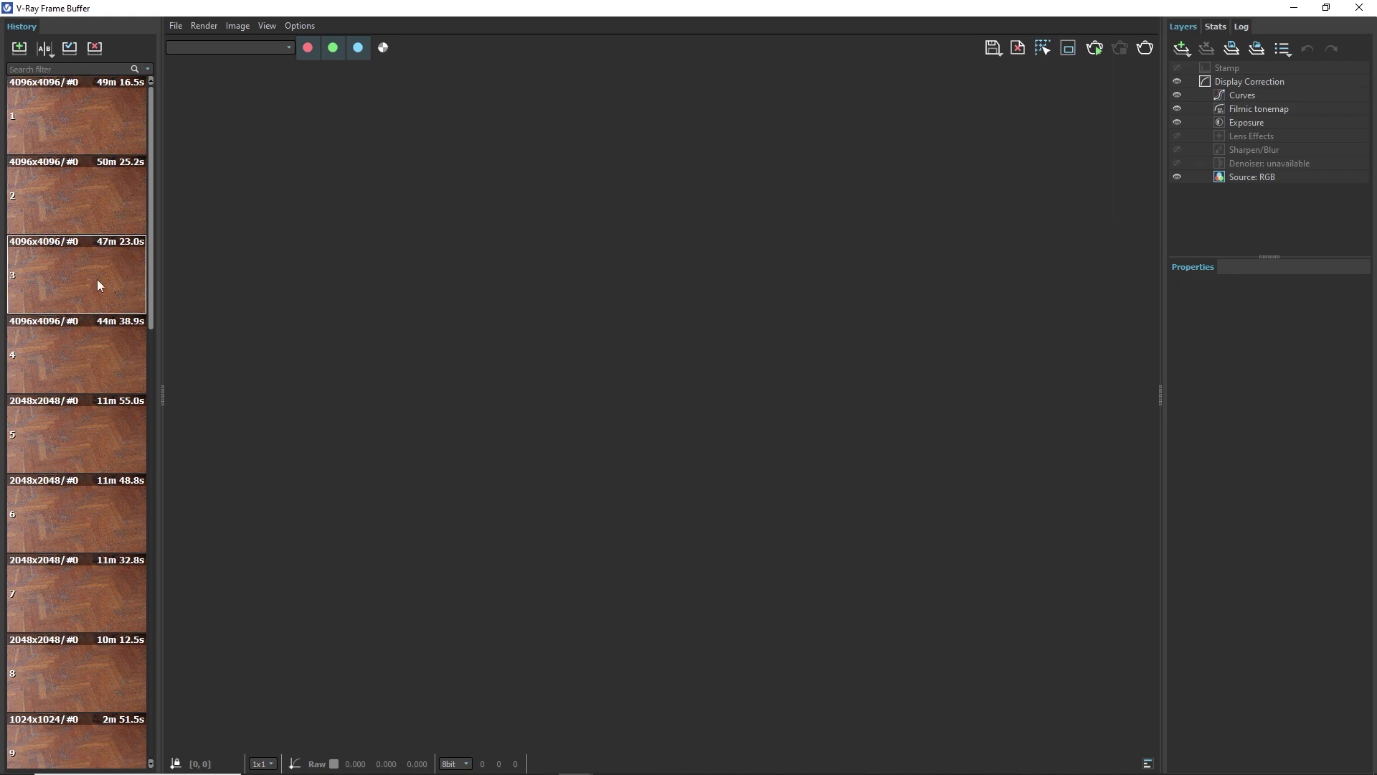
scroll(96, 352, "down", 5)
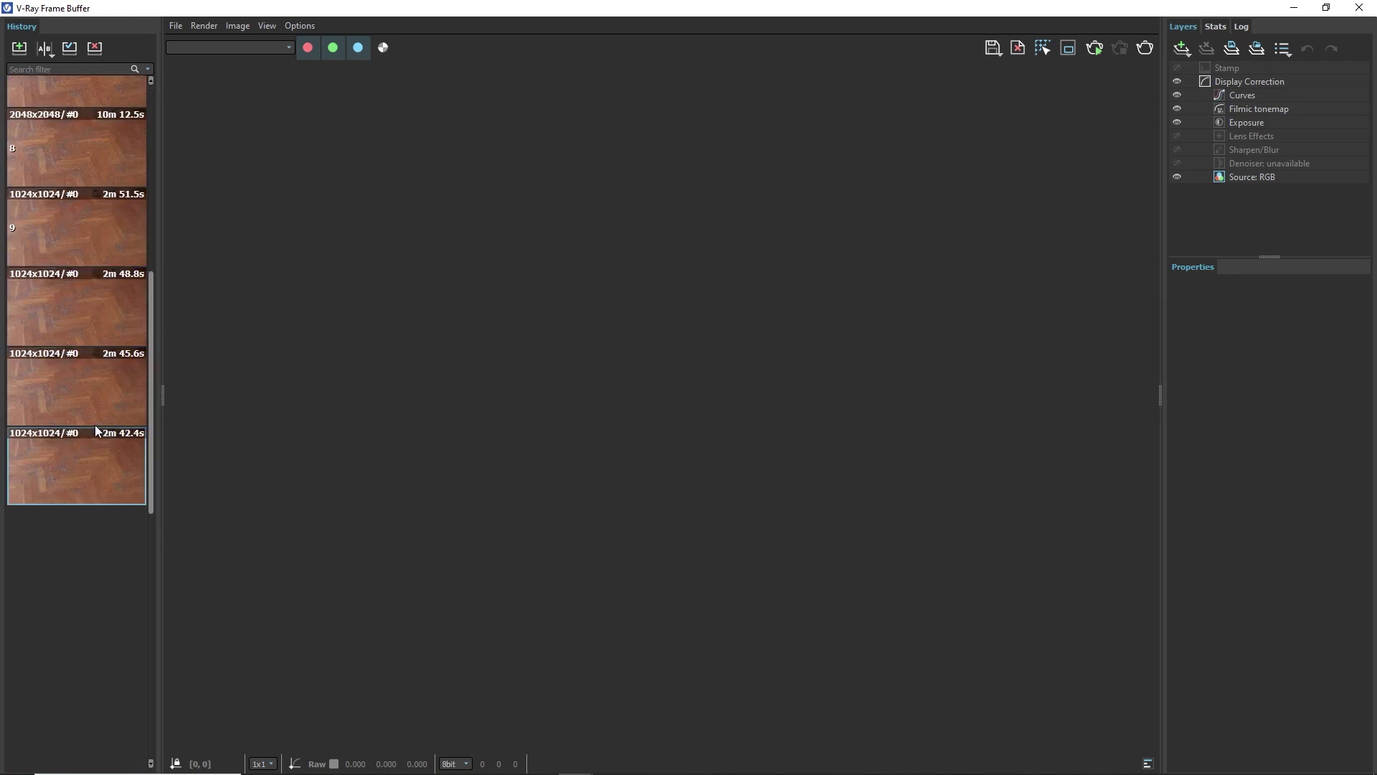
- Load the latest 1024x1024 'TEXT: 1 K' render and view it at 100%
double_click(51, 463)
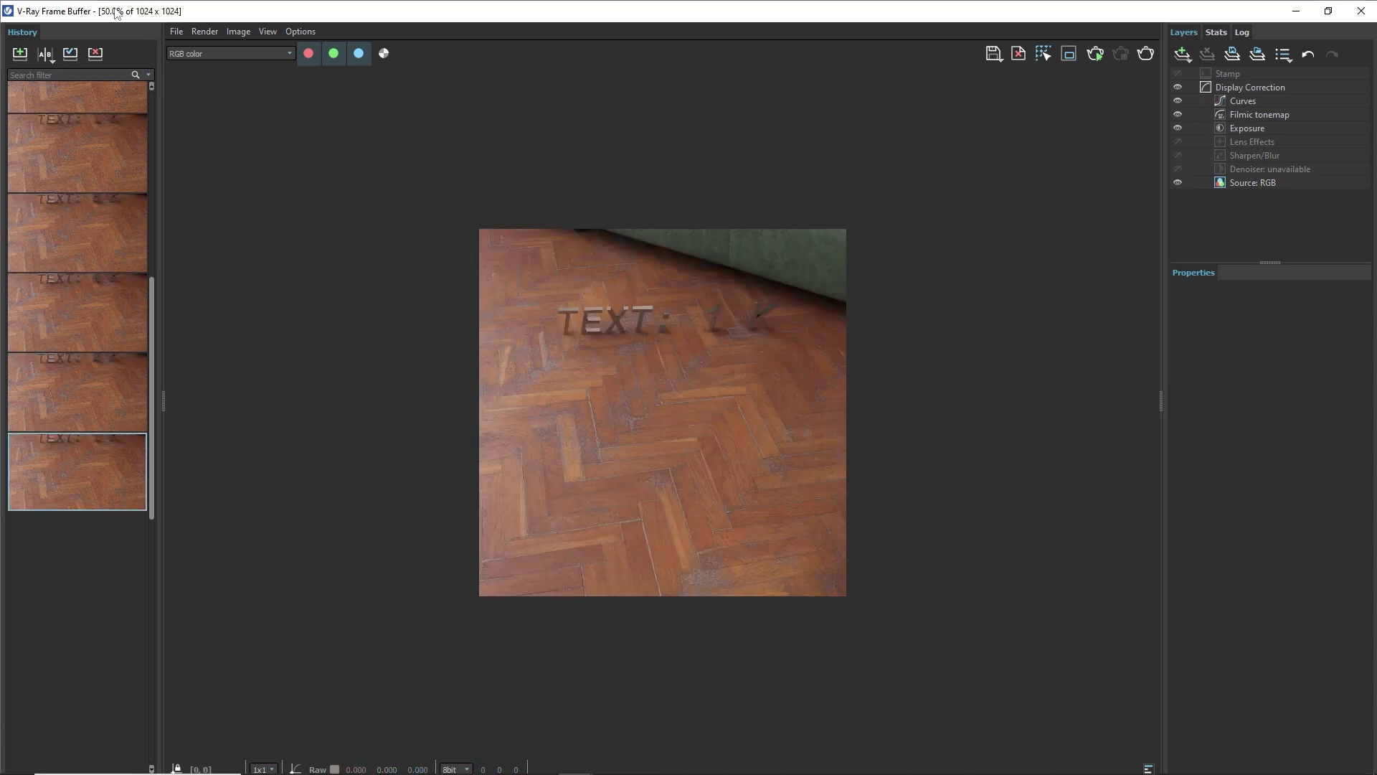
double_click(554, 329)
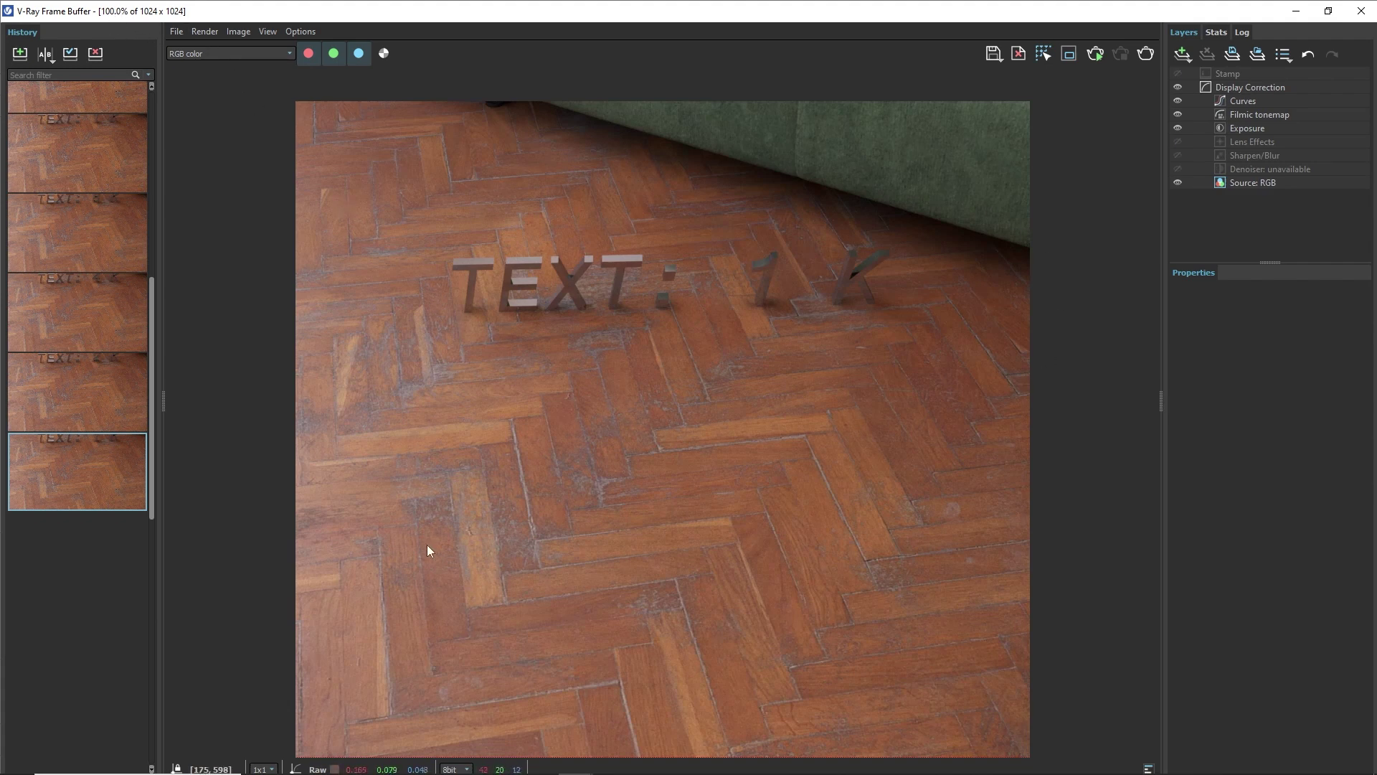
mouse_move(59, 475)
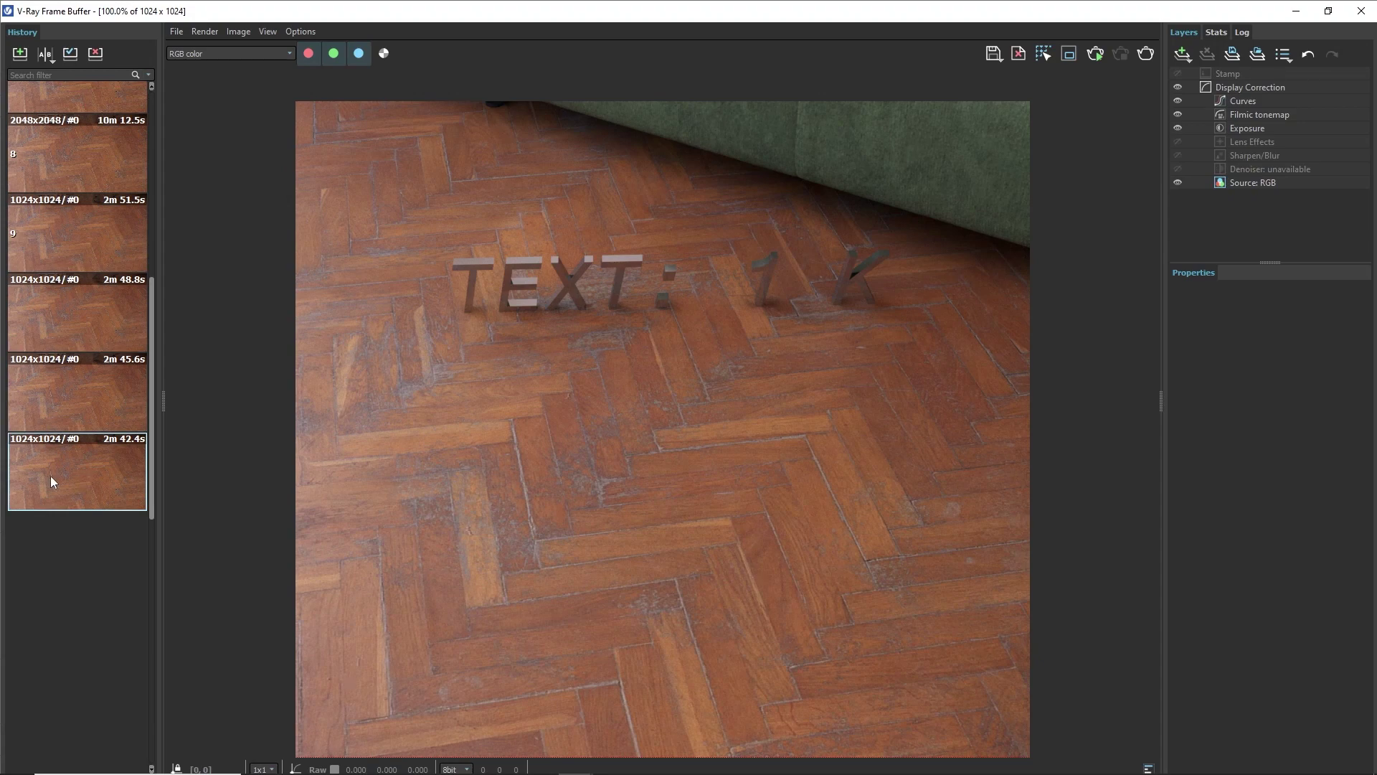
- Turn on A/B compare with the 2m 45.6s render as B, sweeping the split across the floor
left_click(41, 54)
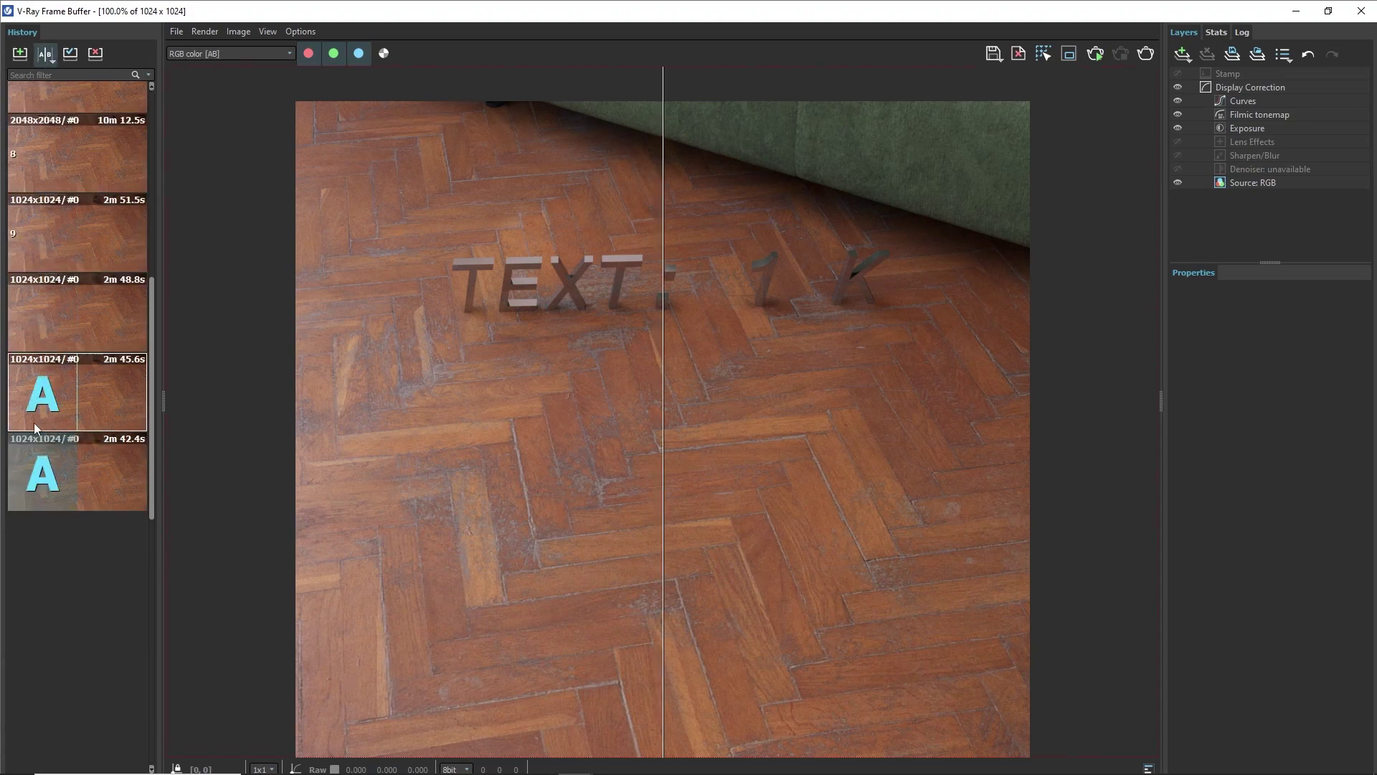
left_click(104, 400)
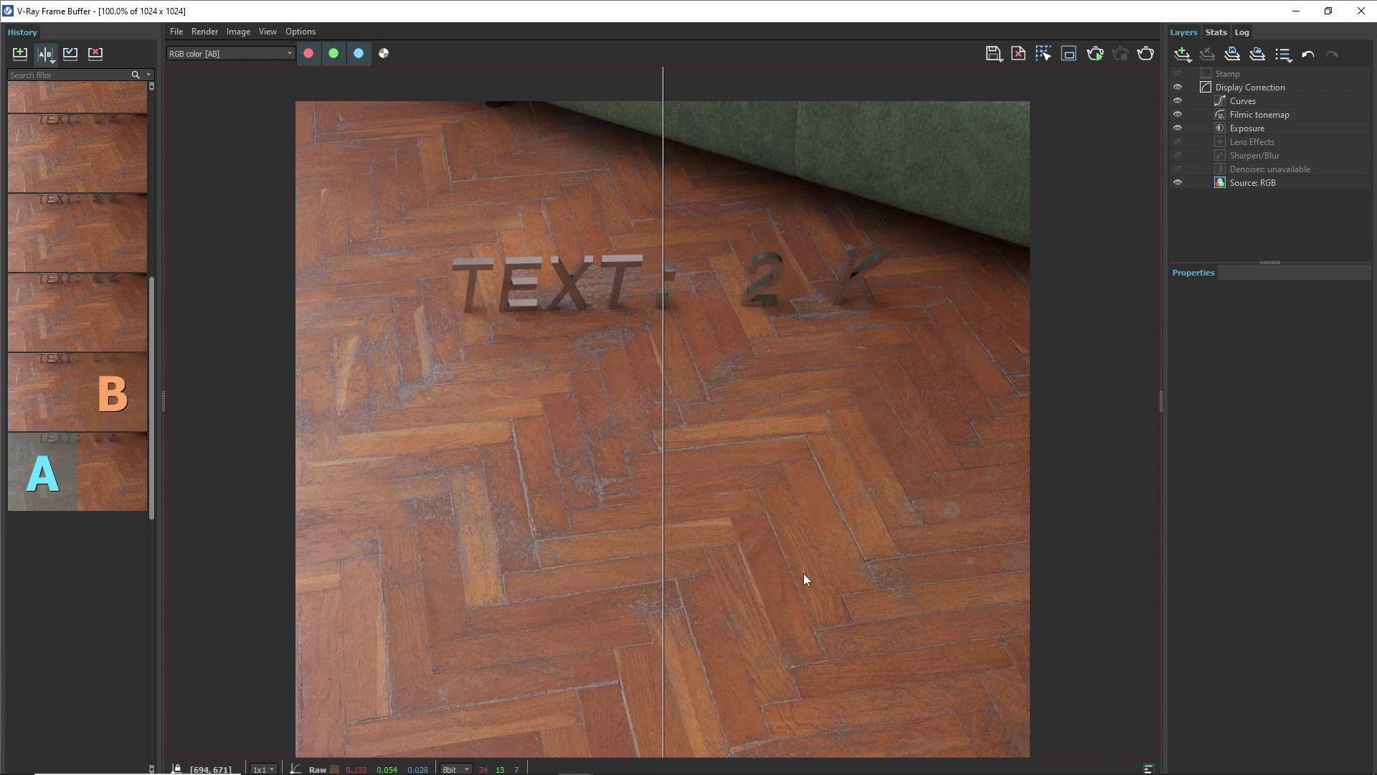
left_click_drag(664, 497, 969, 487)
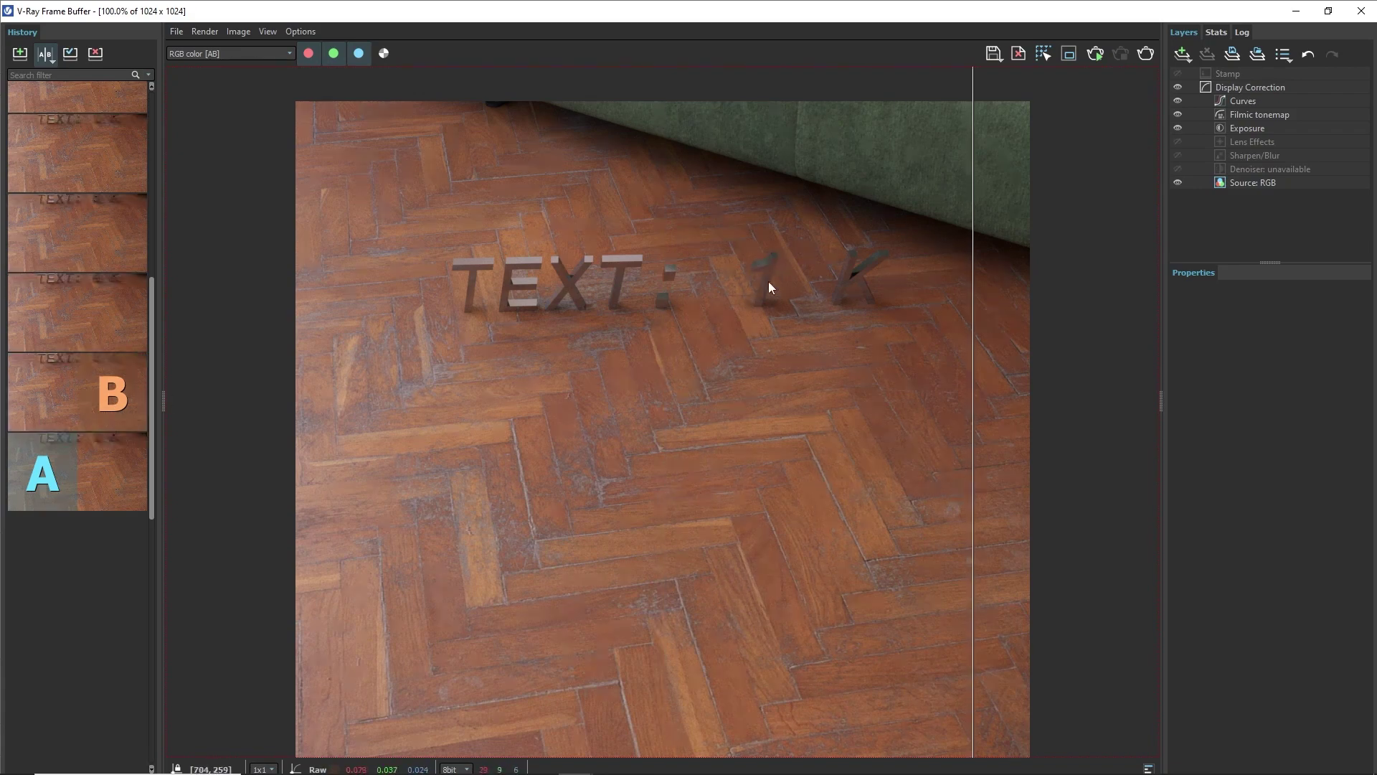
mouse_move(964, 405)
left_mouse_down()
mouse_move(559, 401)
mouse_move(631, 402)
left_mouse_up()
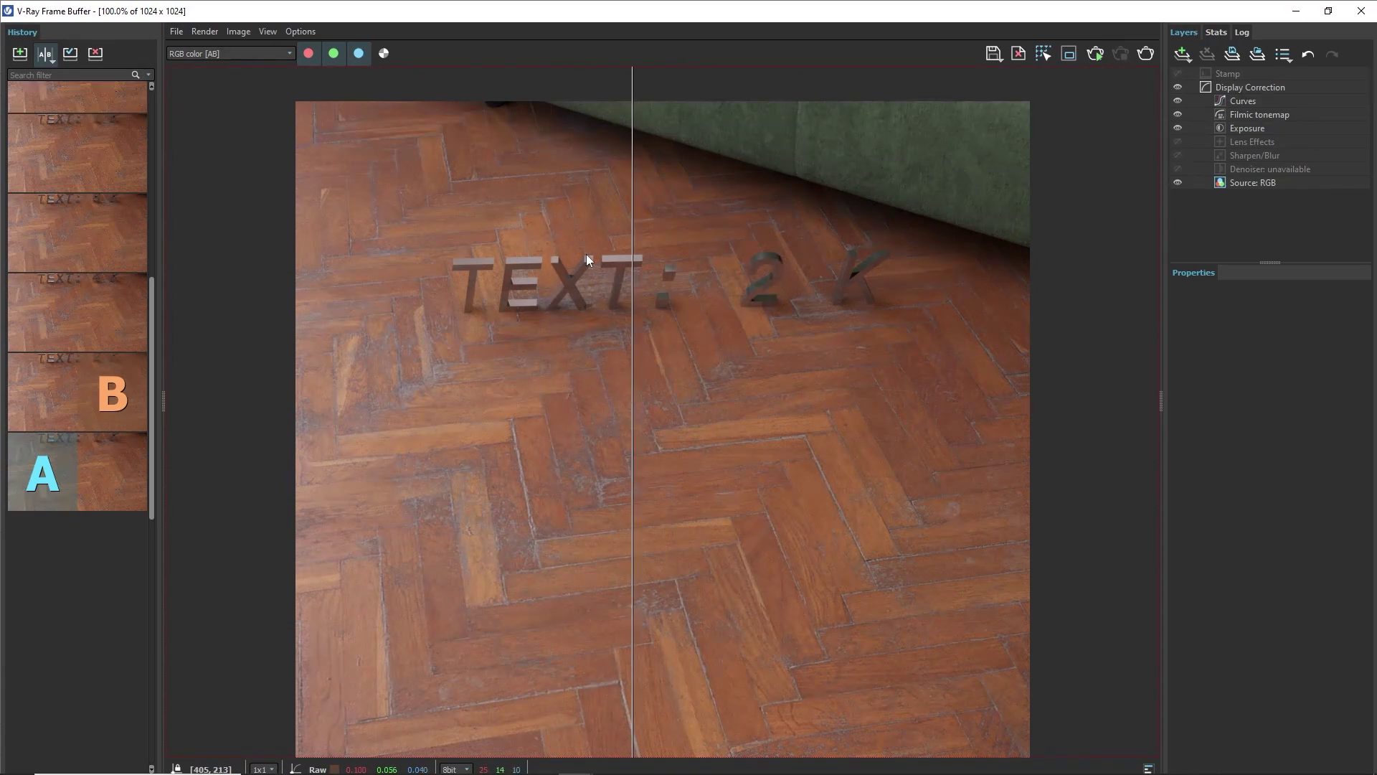
mouse_move(632, 326)
left_mouse_down()
mouse_move(964, 329)
mouse_move(571, 324)
left_mouse_up()
mouse_move(843, 322)
left_mouse_down()
mouse_move(983, 323)
mouse_move(576, 324)
mouse_move(892, 323)
mouse_move(840, 329)
left_mouse_up()
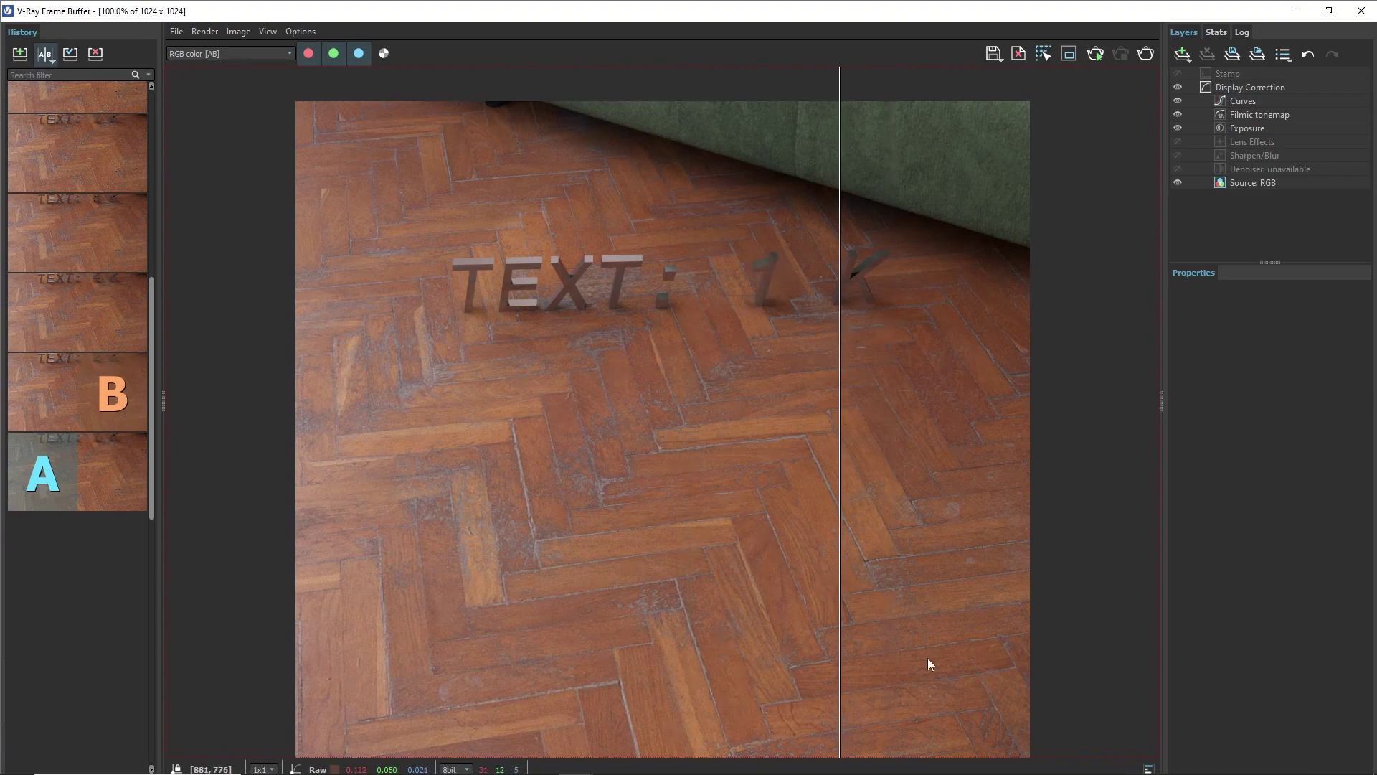
- Zoom to 400% and sweep the split across the close-up planks
scroll(991, 695, "up", 1)
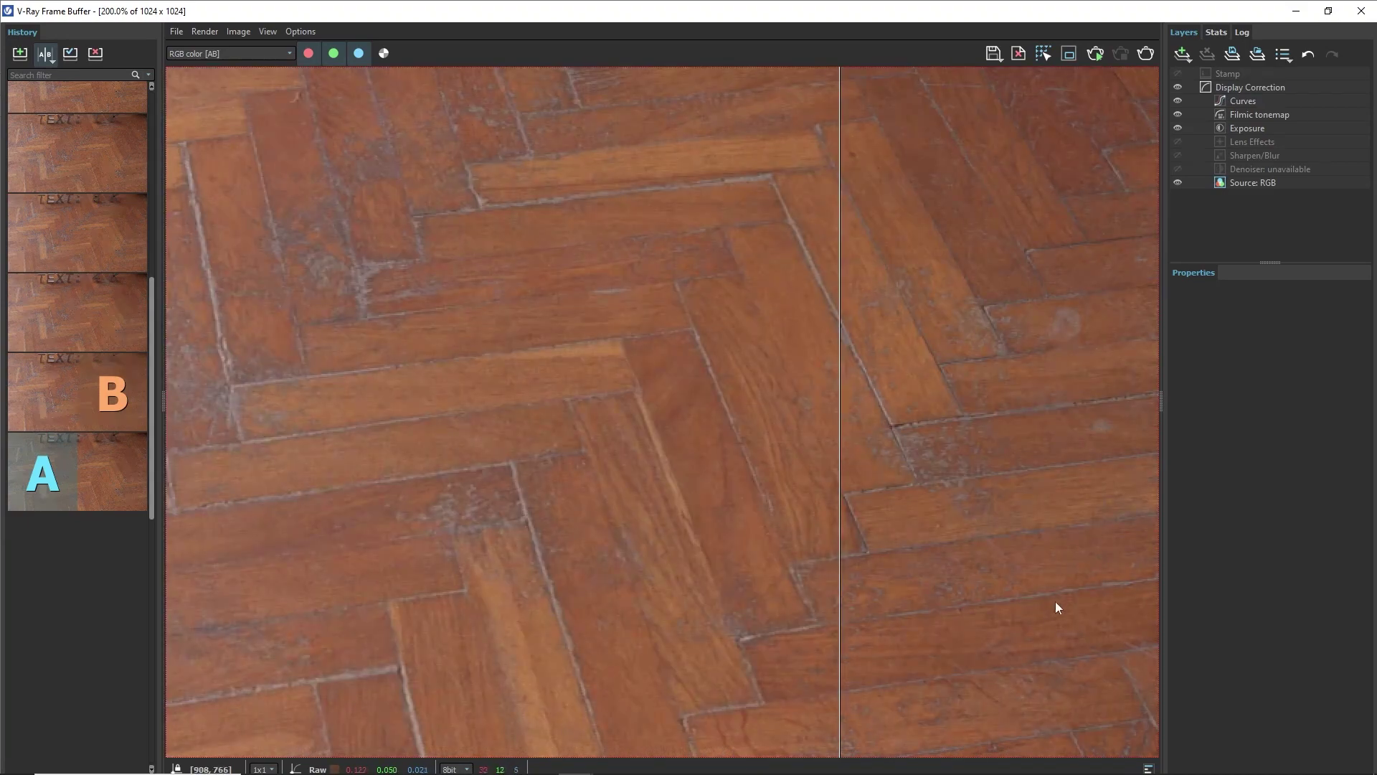
scroll(1056, 601, "up", 1)
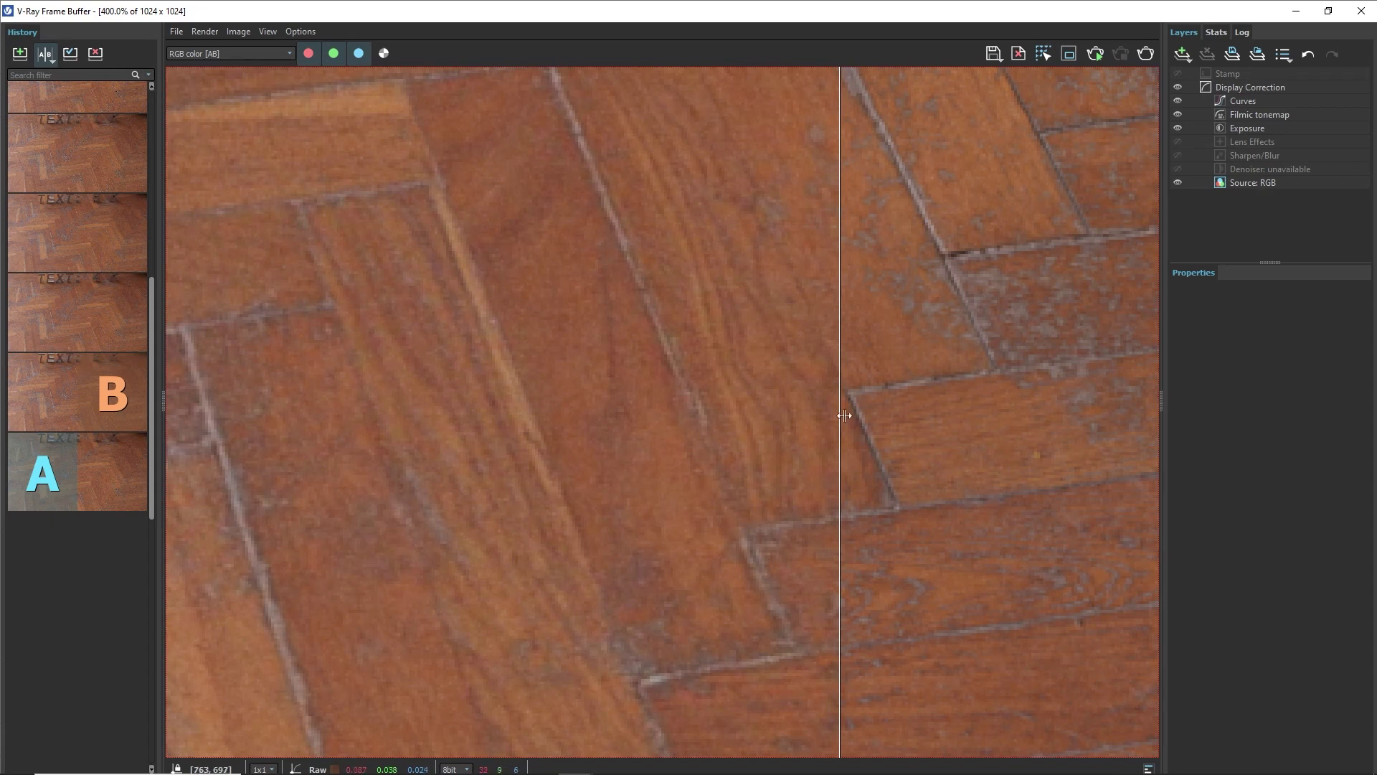
left_click_drag(845, 416, 1151, 402)
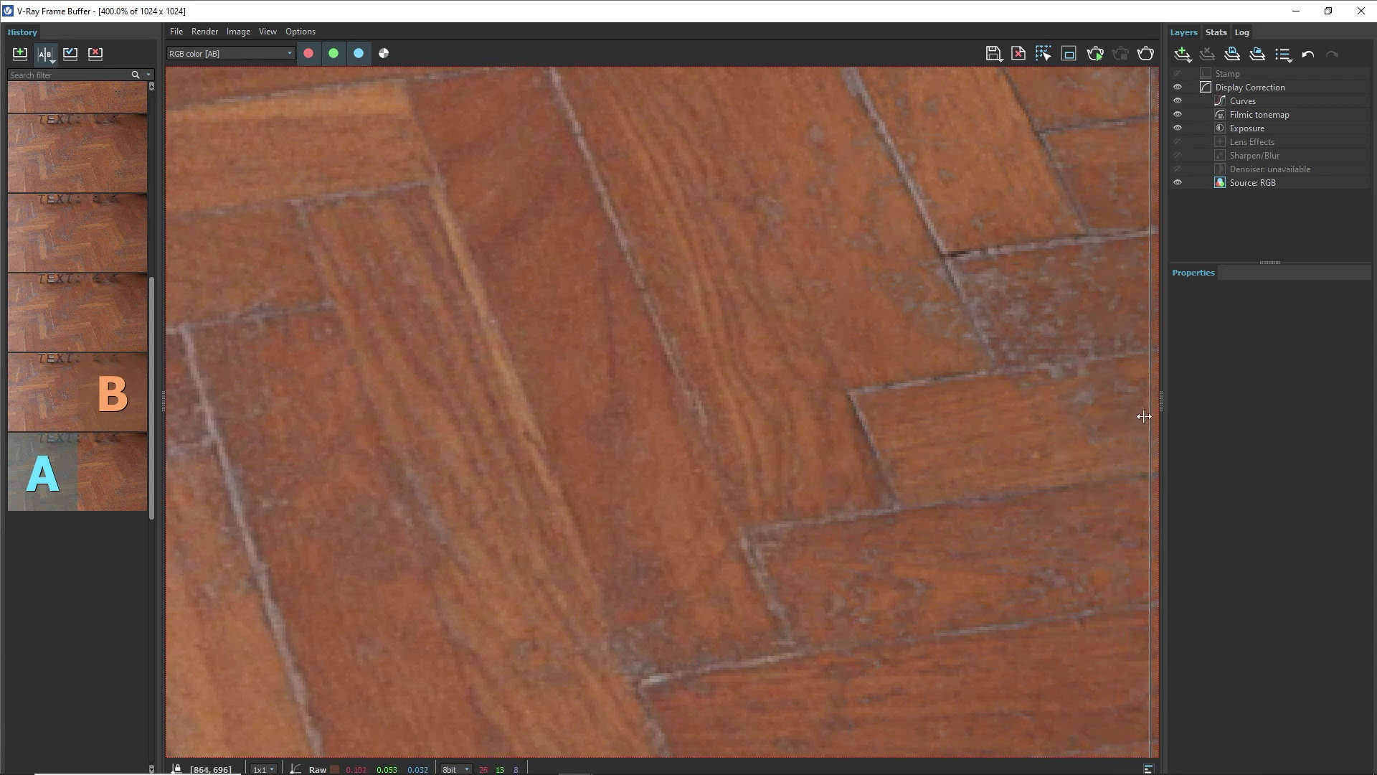
mouse_move(1144, 416)
left_mouse_down()
mouse_move(635, 410)
mouse_move(1060, 416)
mouse_move(781, 409)
left_mouse_up()
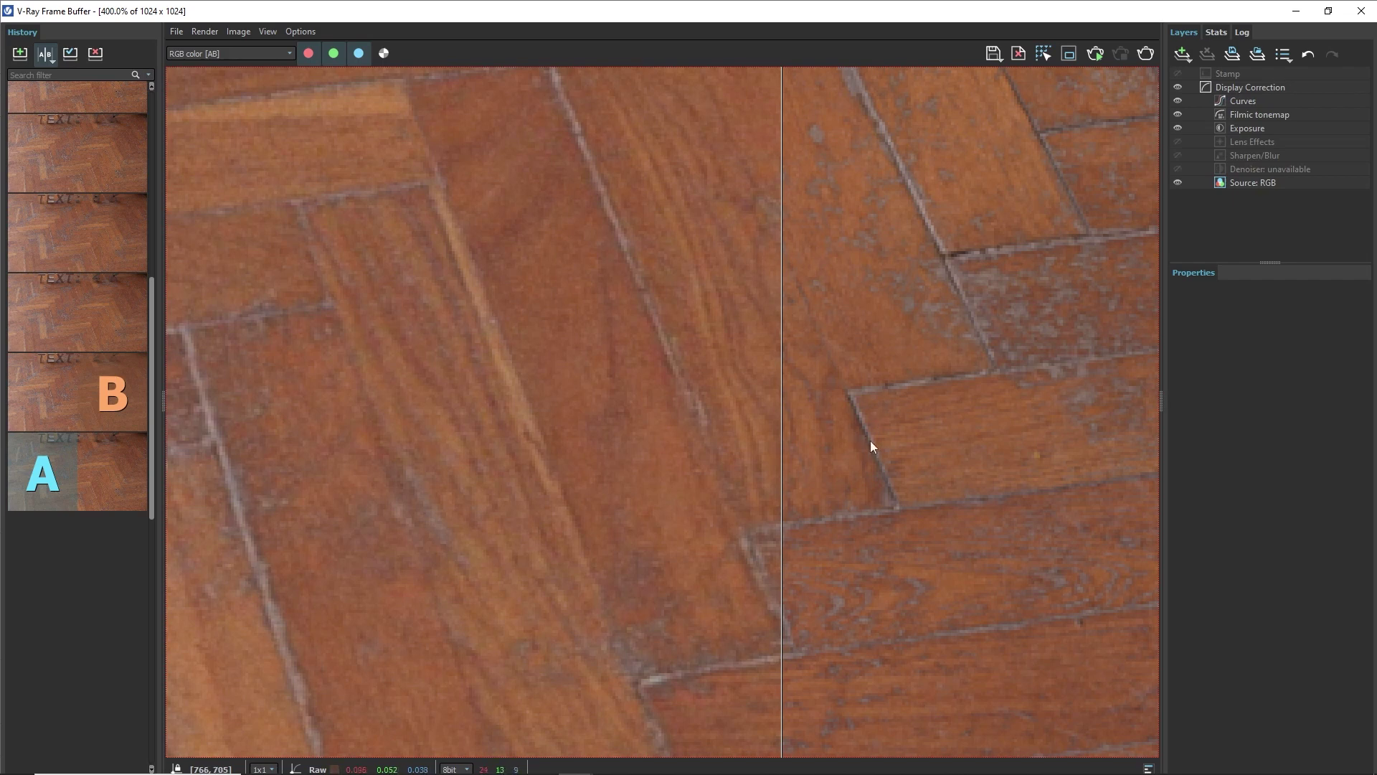
mouse_move(781, 418)
left_mouse_down()
mouse_move(1060, 419)
mouse_move(707, 423)
mouse_move(1082, 429)
mouse_move(613, 426)
mouse_move(1041, 445)
mouse_move(829, 444)
left_mouse_up()
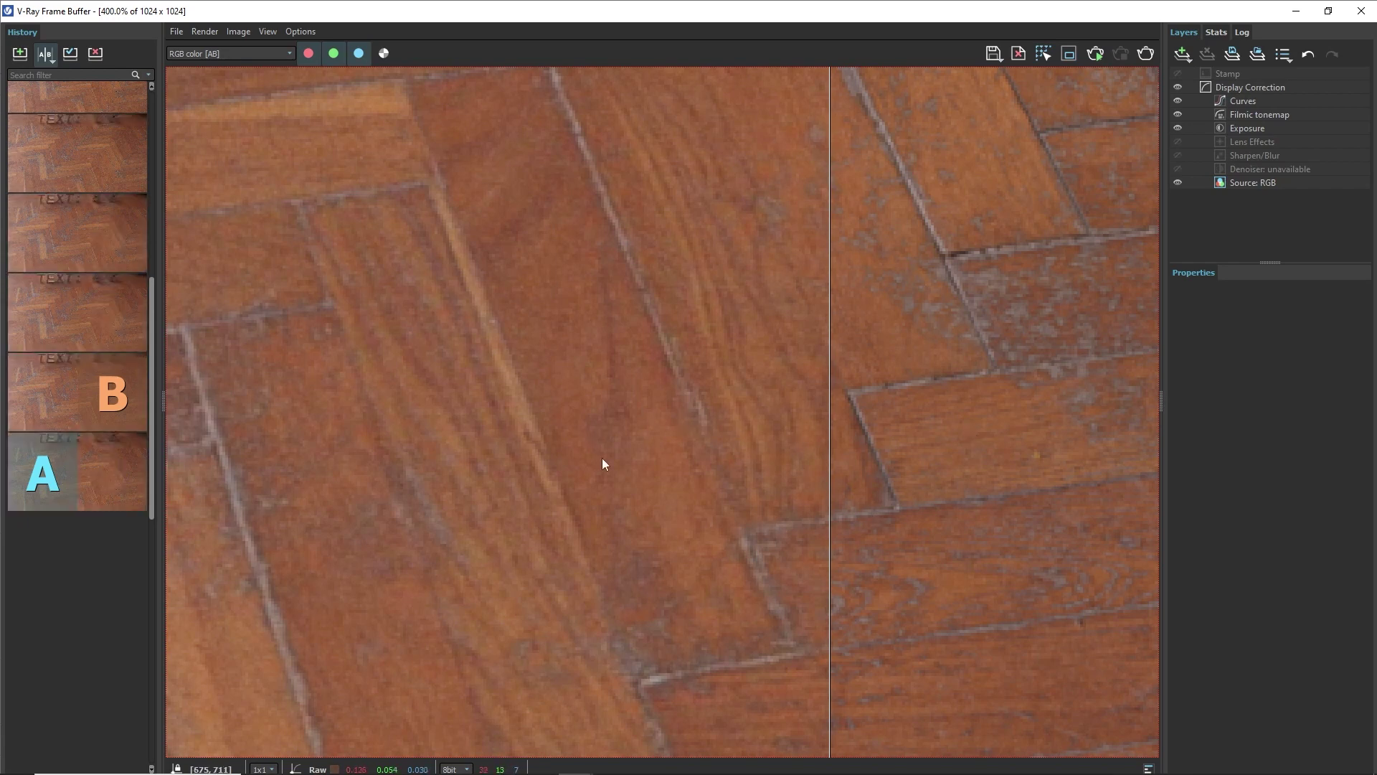
mouse_move(76, 313)
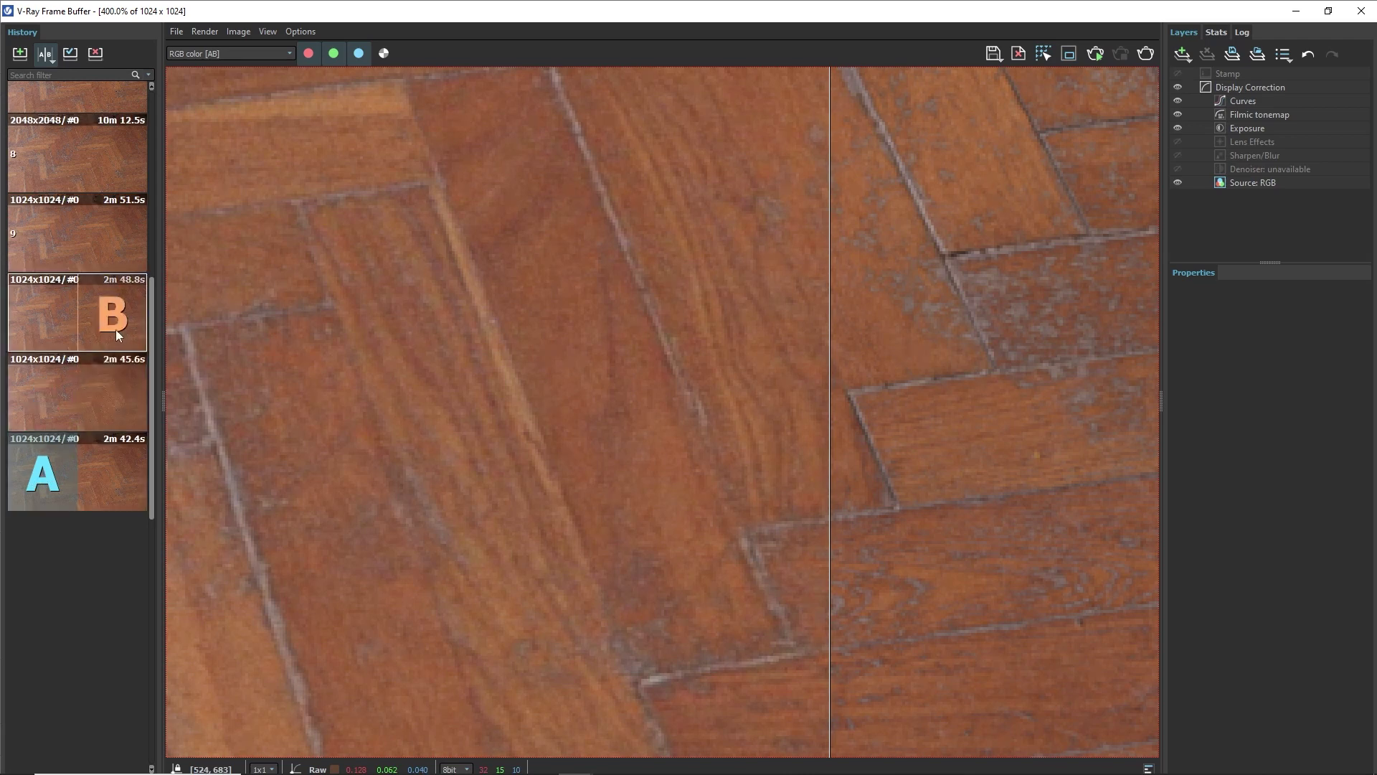
- Compare the 2m 48.8s and 2m 45.6s renders, then the third render as B
left_click(116, 327)
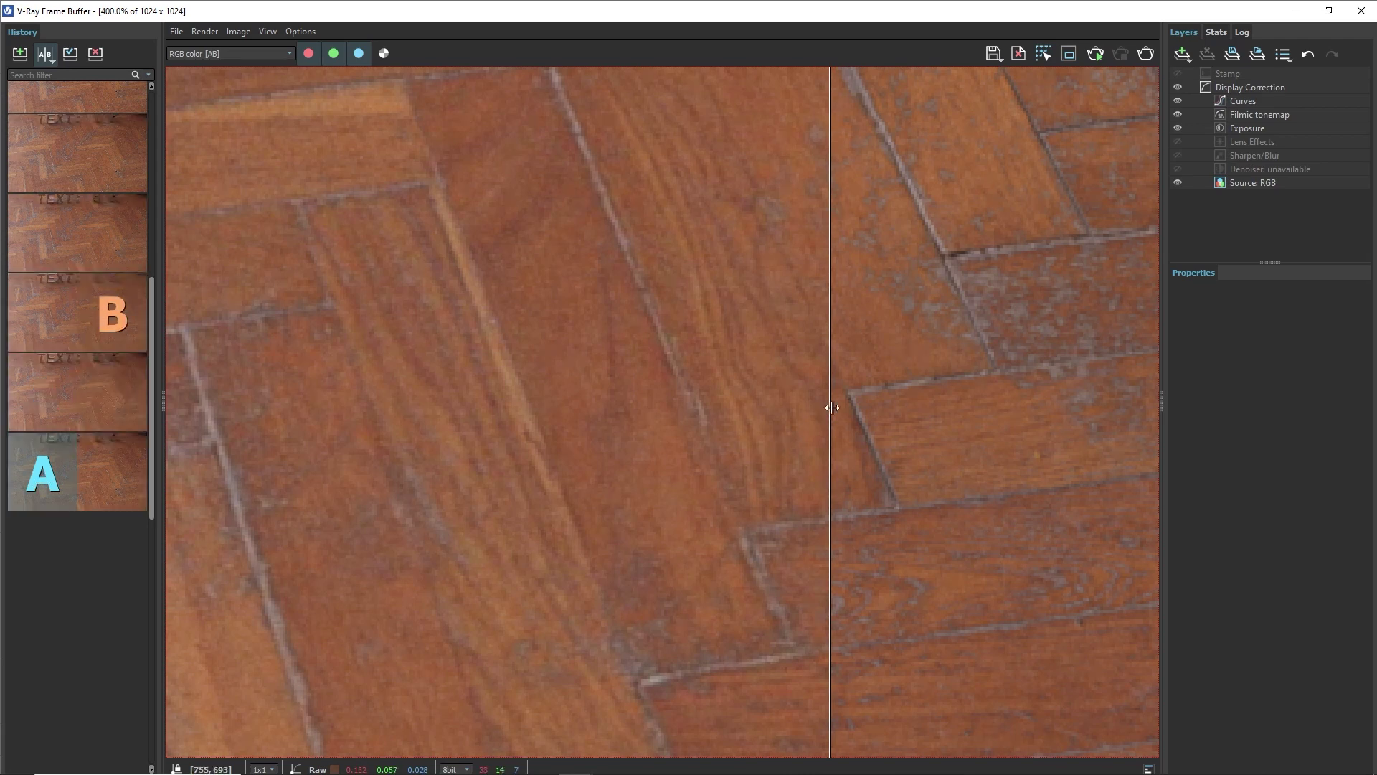
mouse_move(830, 407)
left_mouse_down()
mouse_move(1097, 405)
mouse_move(722, 403)
mouse_move(980, 403)
mouse_move(805, 403)
left_mouse_up()
left_click(46, 409)
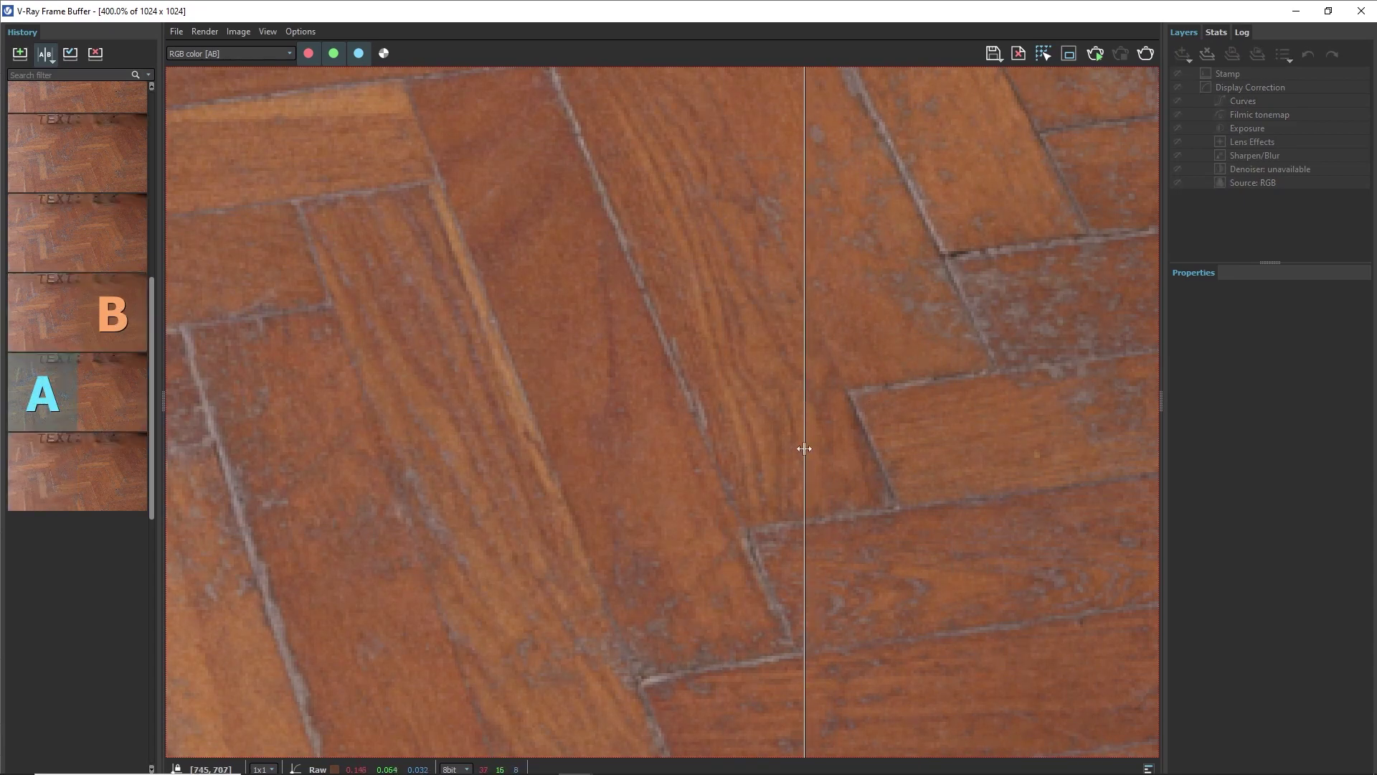
left_click_drag(804, 448, 969, 447)
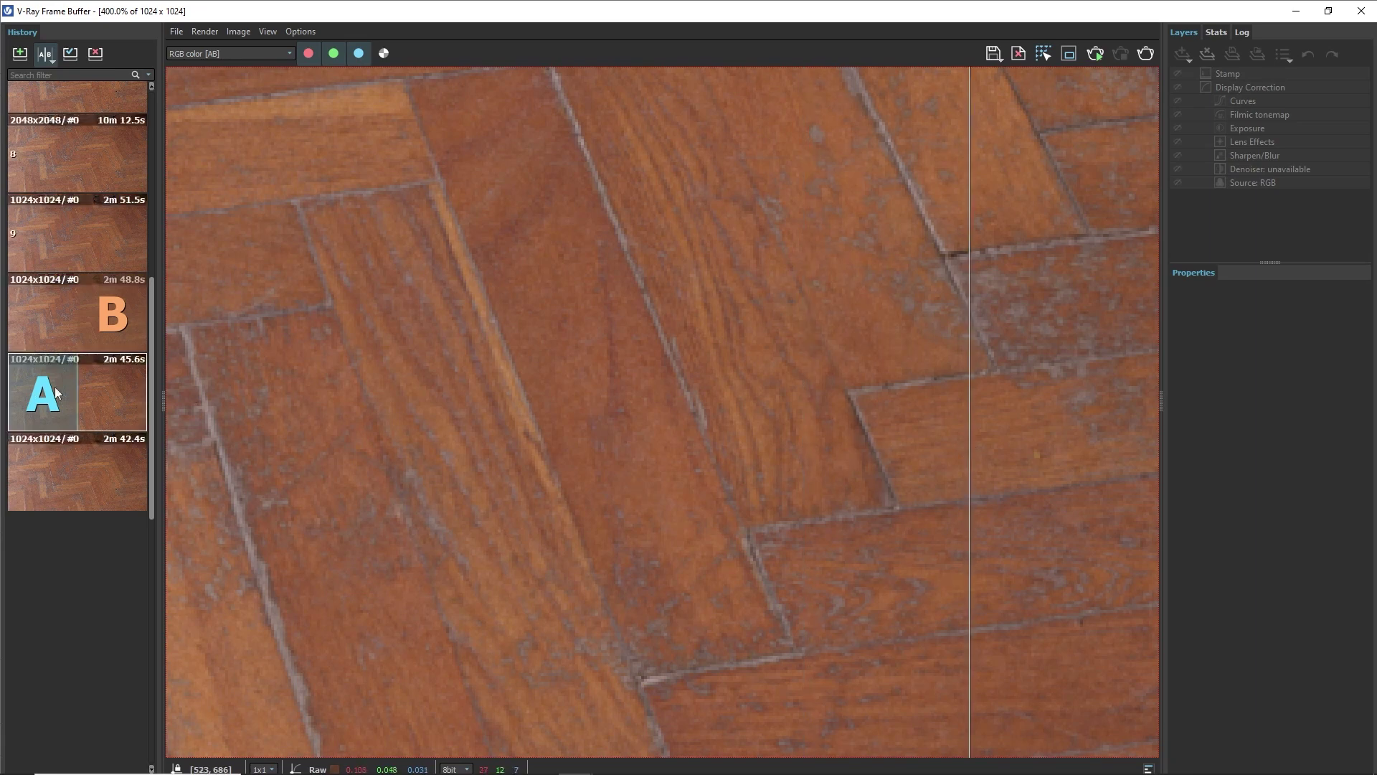
mouse_move(949, 476)
left_mouse_down()
mouse_move(573, 470)
mouse_move(972, 467)
mouse_move(827, 471)
left_mouse_up()
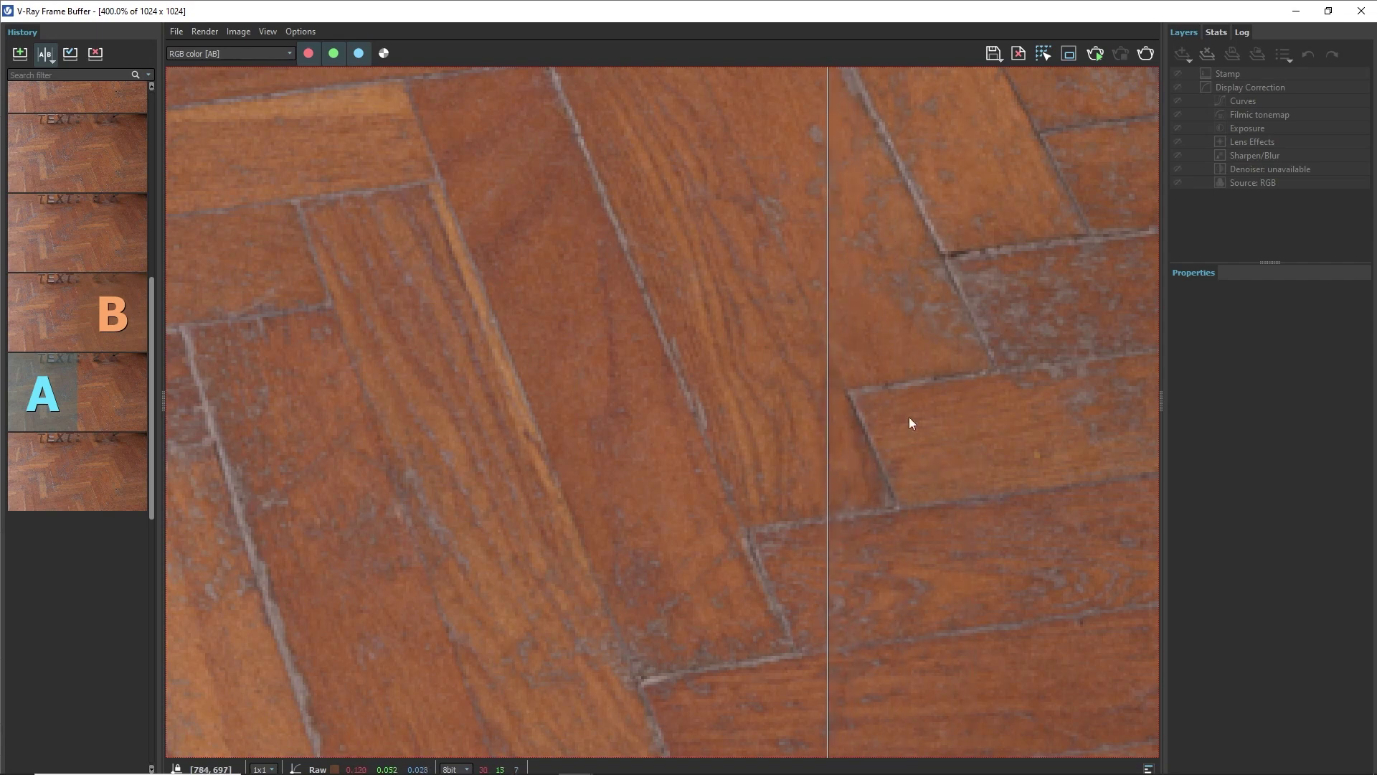
mouse_move(77, 232)
left_click(115, 244)
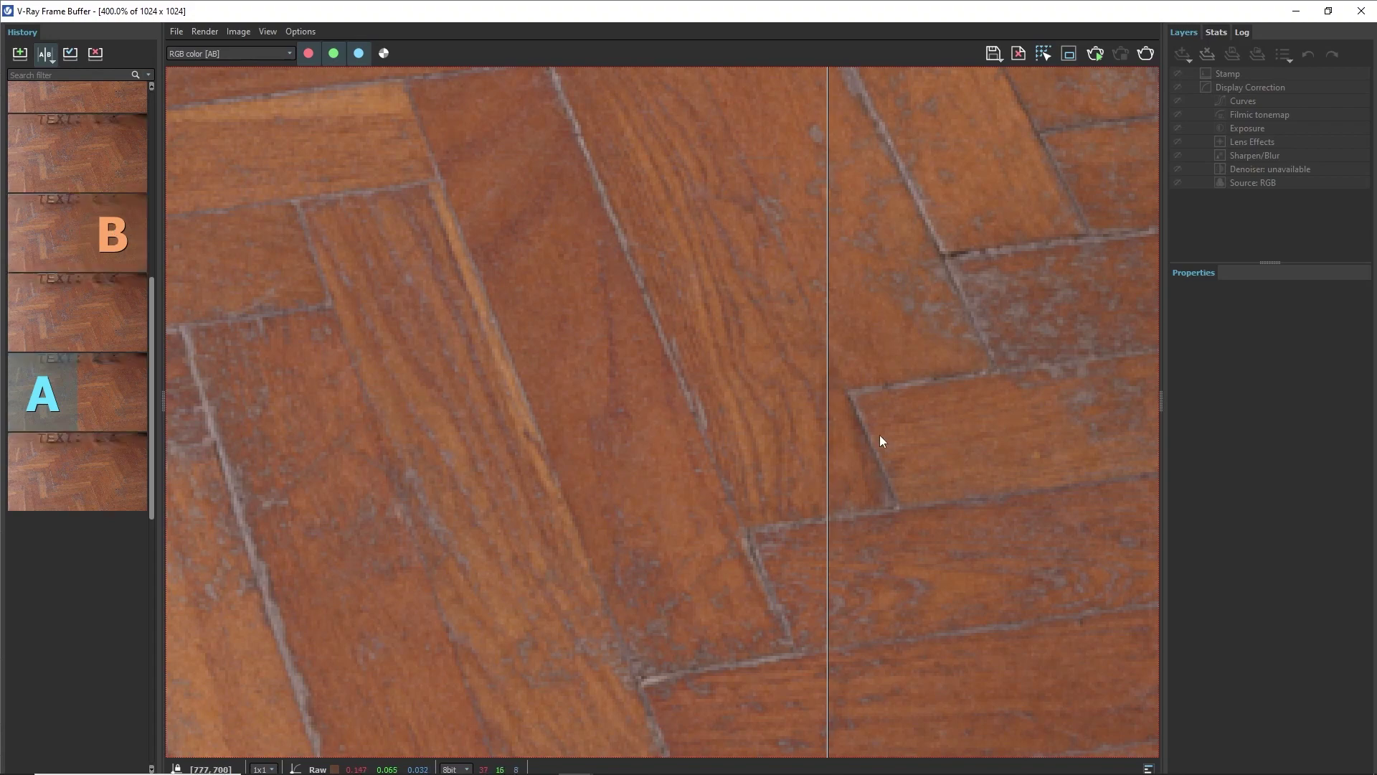
mouse_move(813, 473)
left_mouse_down()
mouse_move(1040, 474)
mouse_move(754, 482)
mouse_move(996, 481)
left_mouse_up()
scroll(748, 466, "down", 2)
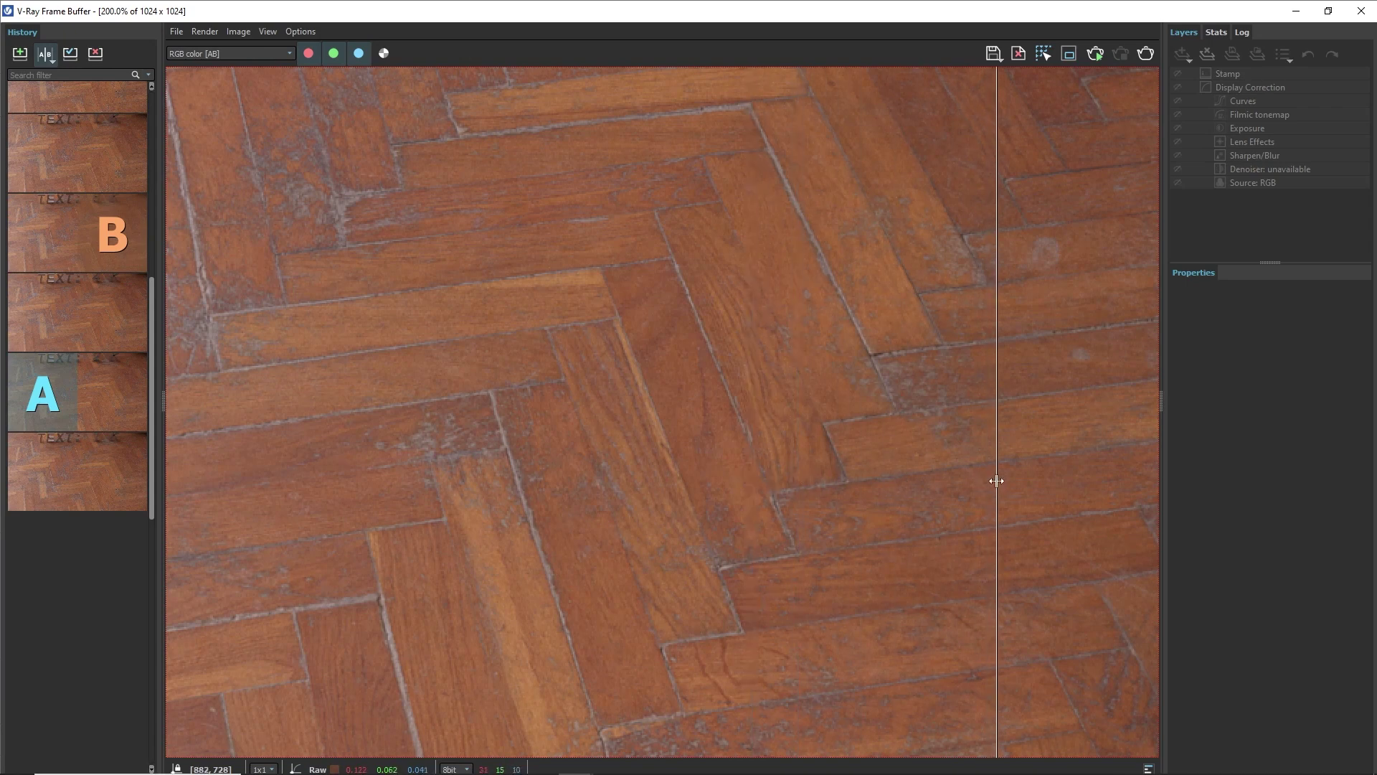
- View render 9 alone, compare the latest render against it, then set 2m 51.5s as B
left_click(50, 53)
left_click(109, 237)
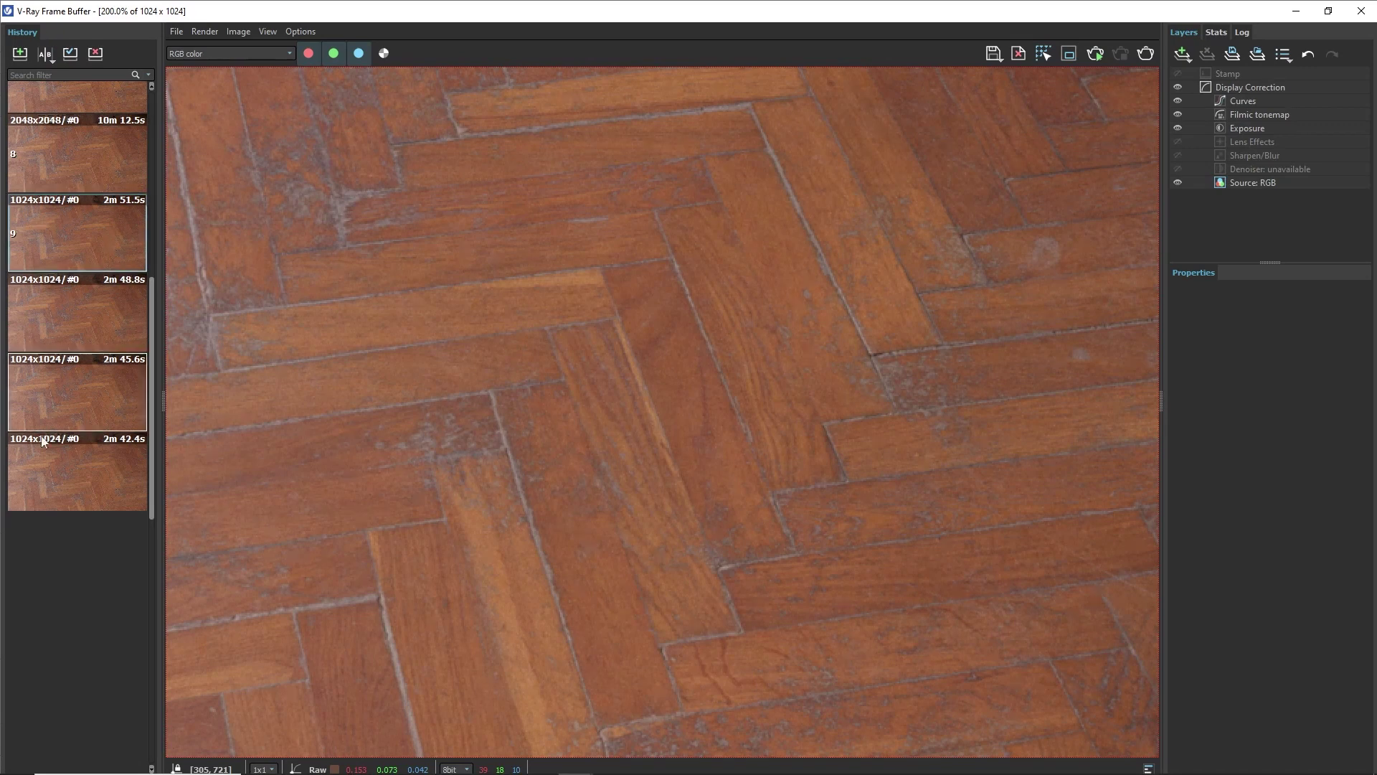
left_click(30, 475)
left_click(43, 55)
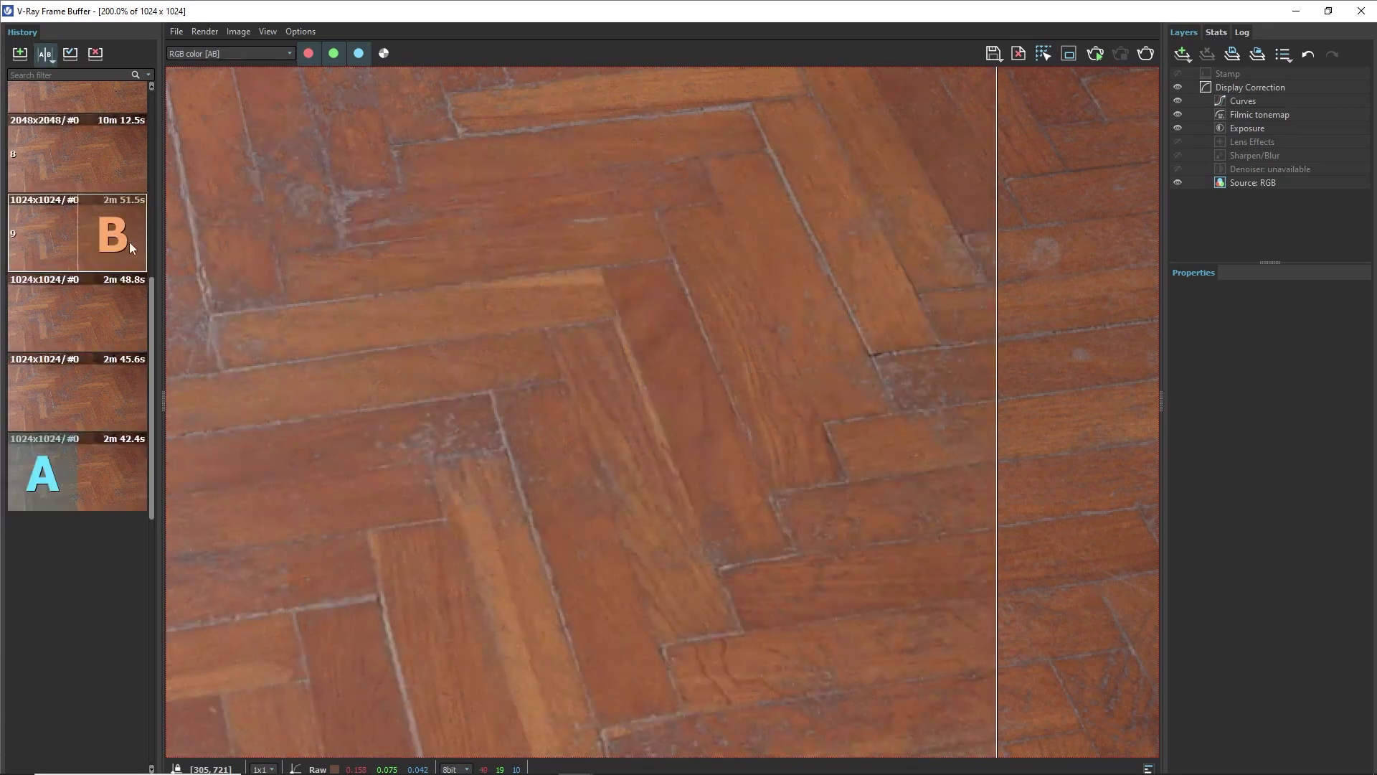
mouse_move(1003, 495)
left_mouse_down()
mouse_move(946, 500)
mouse_move(1005, 501)
left_mouse_up()
scroll(944, 445, "up", 1)
left_click_drag(1001, 393, 714, 394)
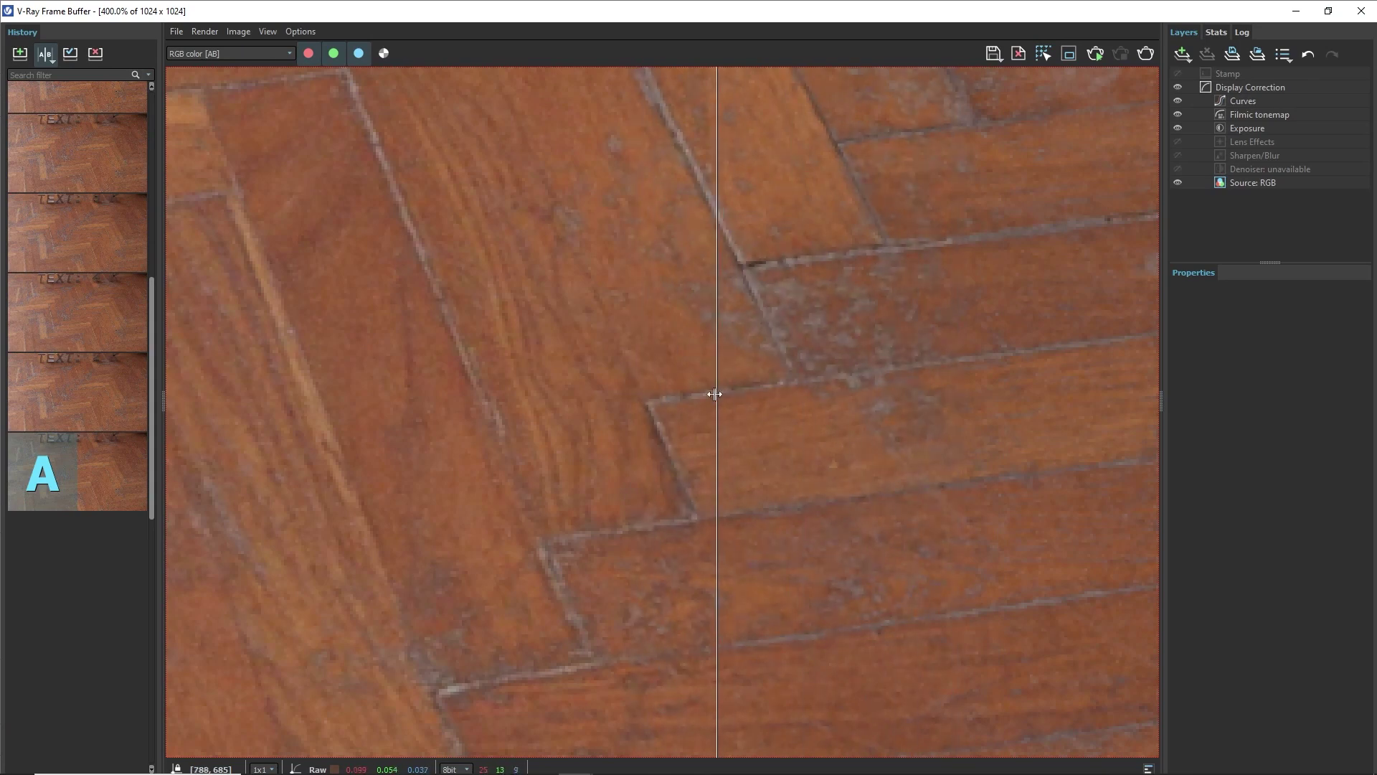
left_click(79, 265)
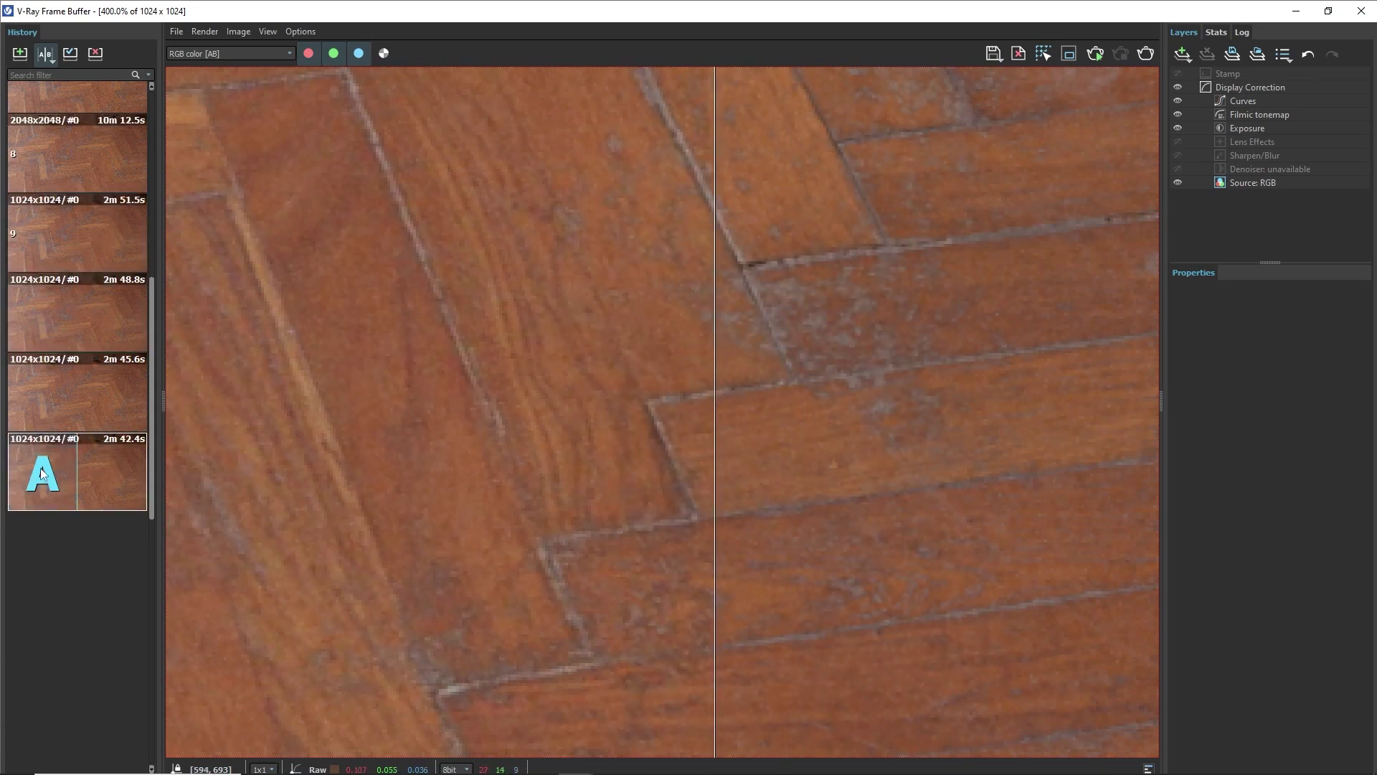
- Set the 2m 51.5s render as A, swap A/B, and re-enable comparison against the latest render
left_click(80, 267)
right_click(95, 170)
left_click(55, 49)
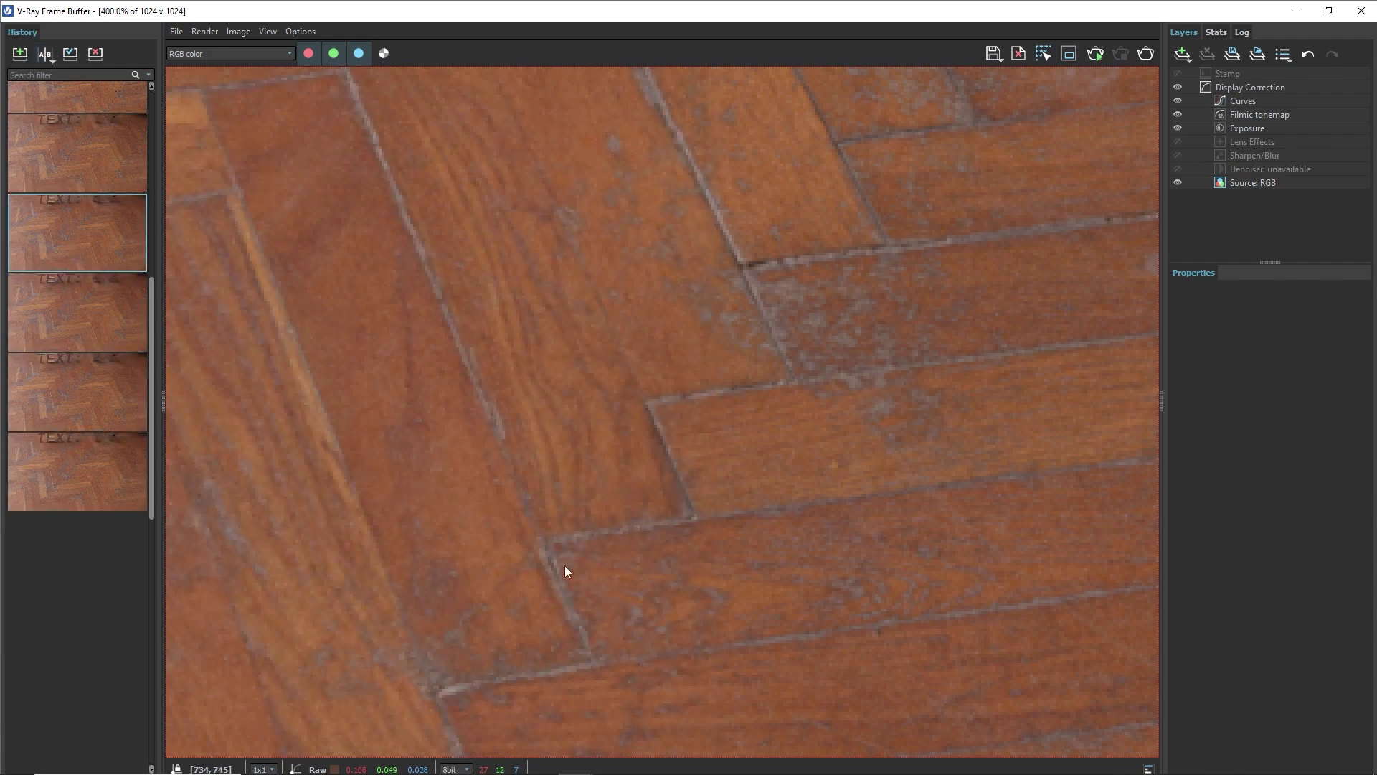
scroll(658, 444, "down", 4)
scroll(694, 354, "up", 2)
scroll(872, 312, "up", 1)
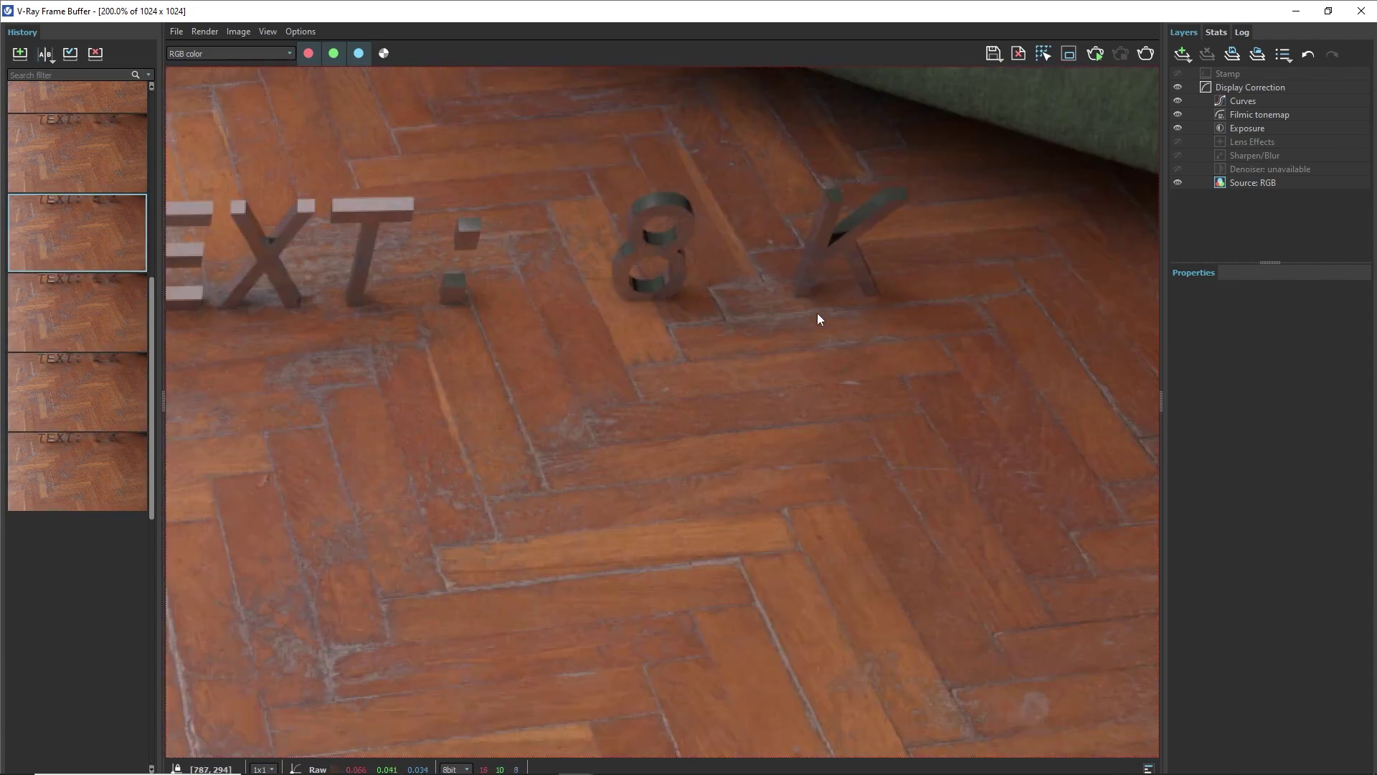
left_click(38, 469)
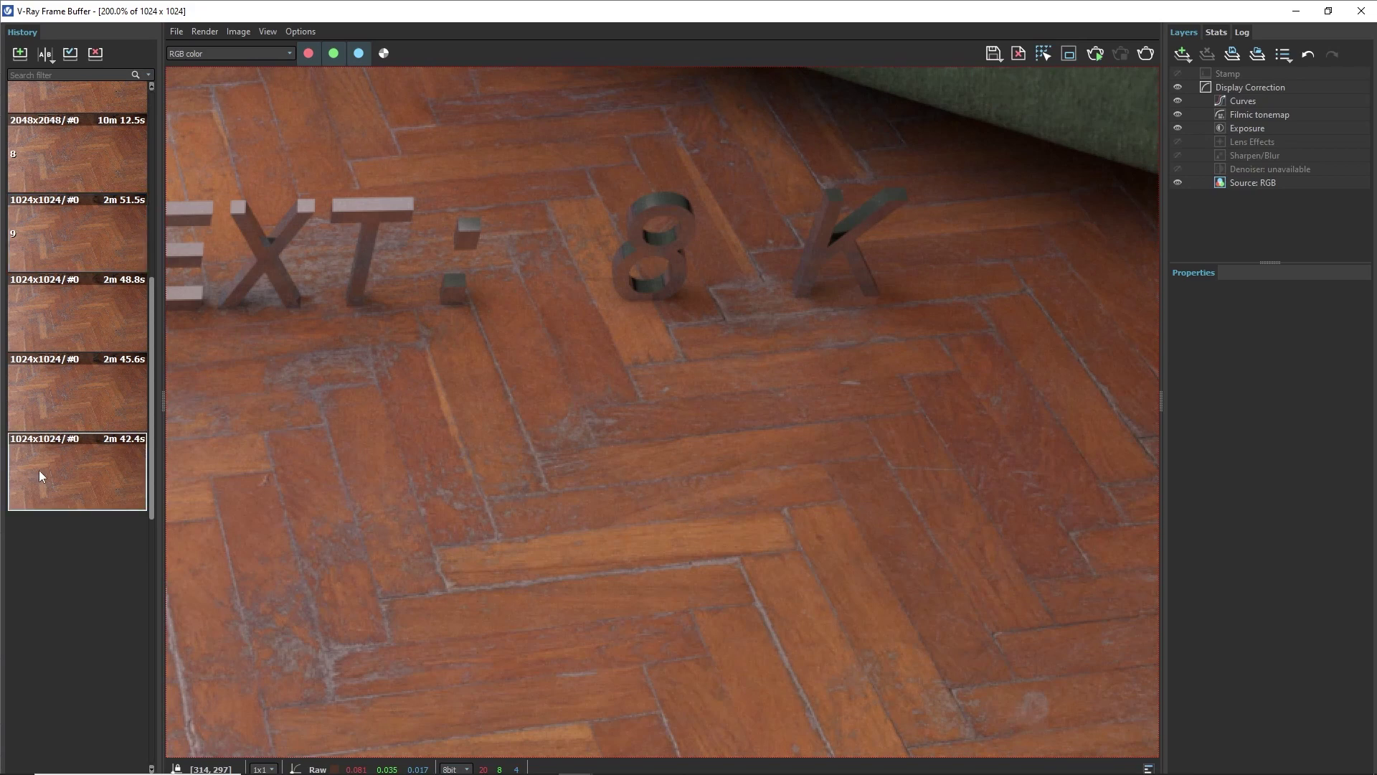
left_click(40, 56)
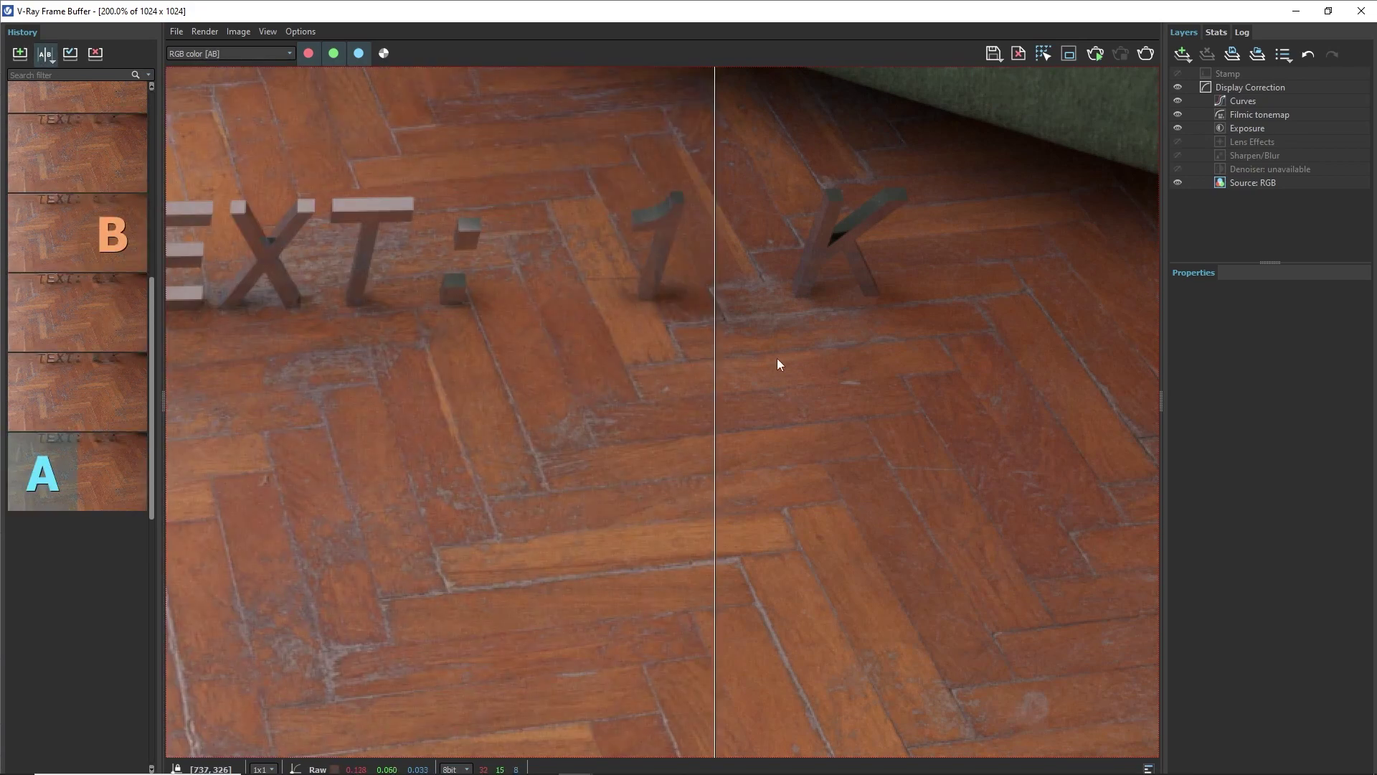
- Sweep the split across the lettering and bare floor, then zoom back out to 100%
mouse_move(709, 351)
left_mouse_down()
mouse_move(557, 342)
mouse_move(858, 342)
mouse_move(553, 338)
mouse_move(768, 348)
left_mouse_up()
mouse_move(875, 295)
middle_mouse_down()
mouse_move(918, 277)
mouse_move(878, 179)
mouse_move(821, 105)
mouse_move(827, 326)
mouse_move(771, 207)
middle_mouse_up()
mouse_move(768, 486)
left_mouse_down()
mouse_move(529, 483)
mouse_move(589, 483)
mouse_move(446, 461)
mouse_move(959, 450)
mouse_move(379, 453)
left_mouse_up()
scroll(553, 507, "up", 2)
scroll(503, 455, "down", 1)
scroll(561, 450, "down", 1)
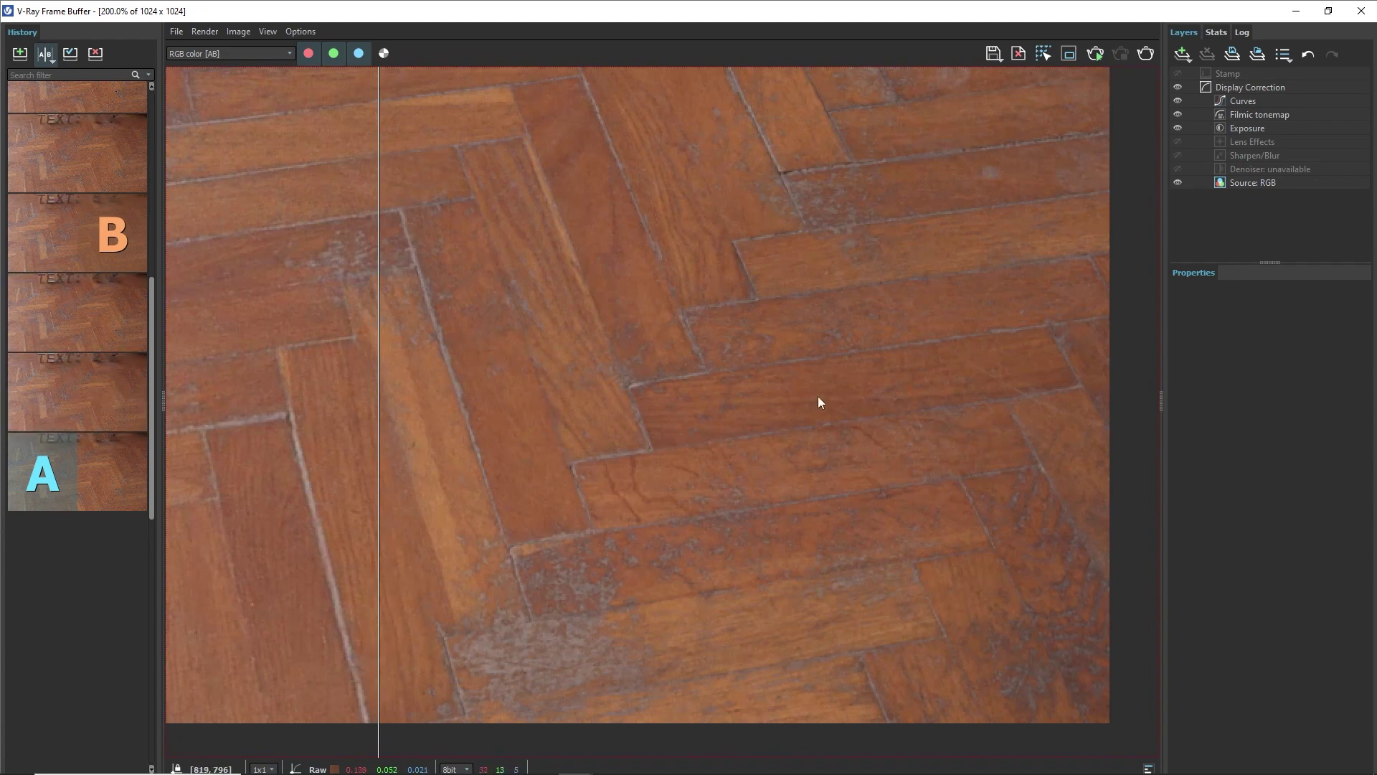
scroll(822, 290, "down", 1)
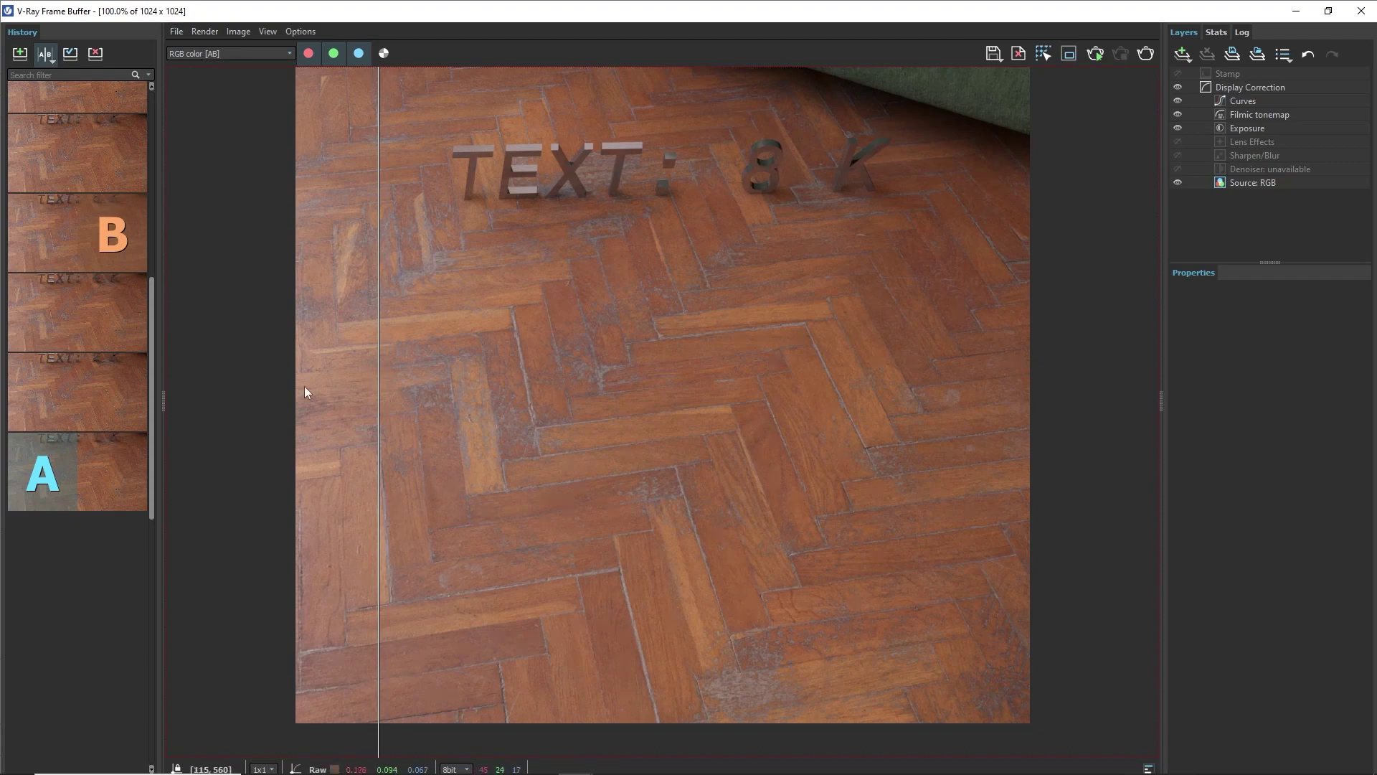
left_click_drag(150, 350, 151, 264)
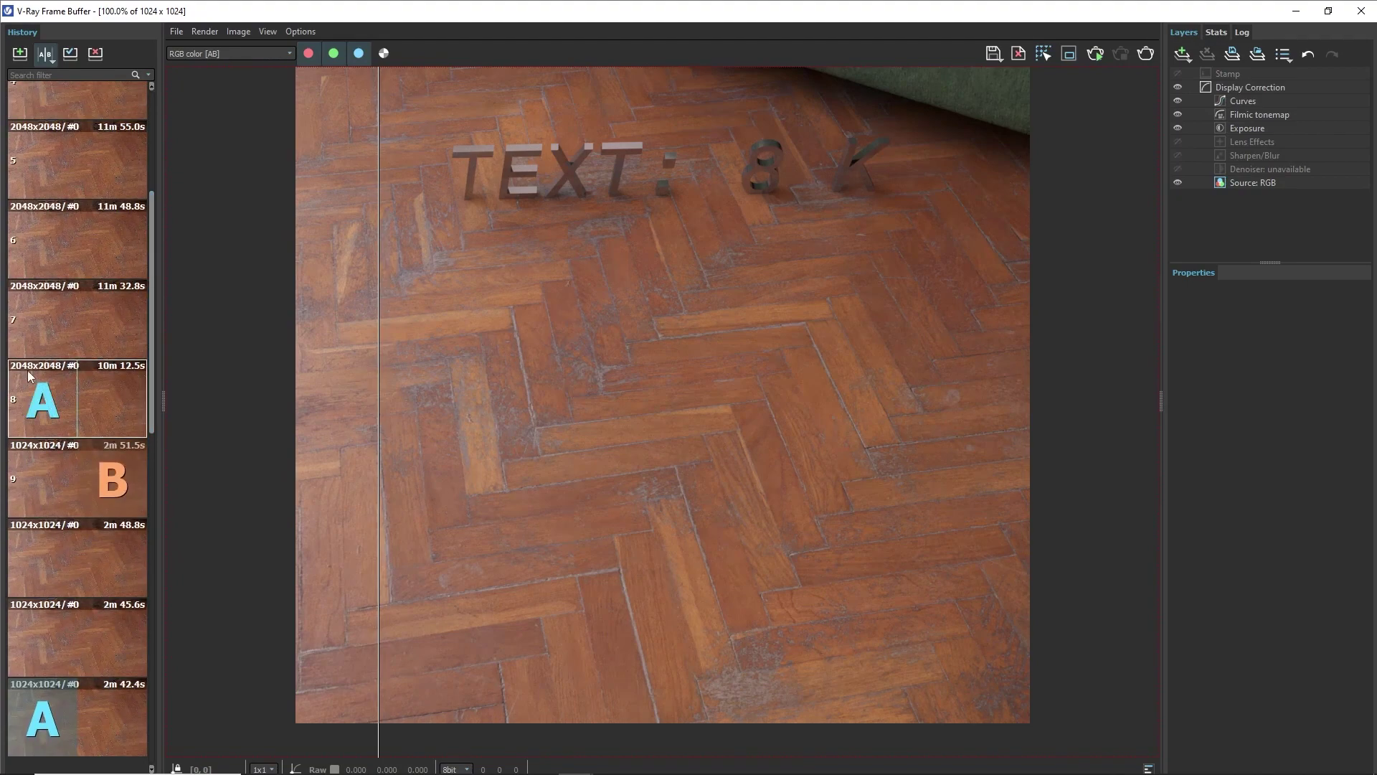
left_click(37, 404)
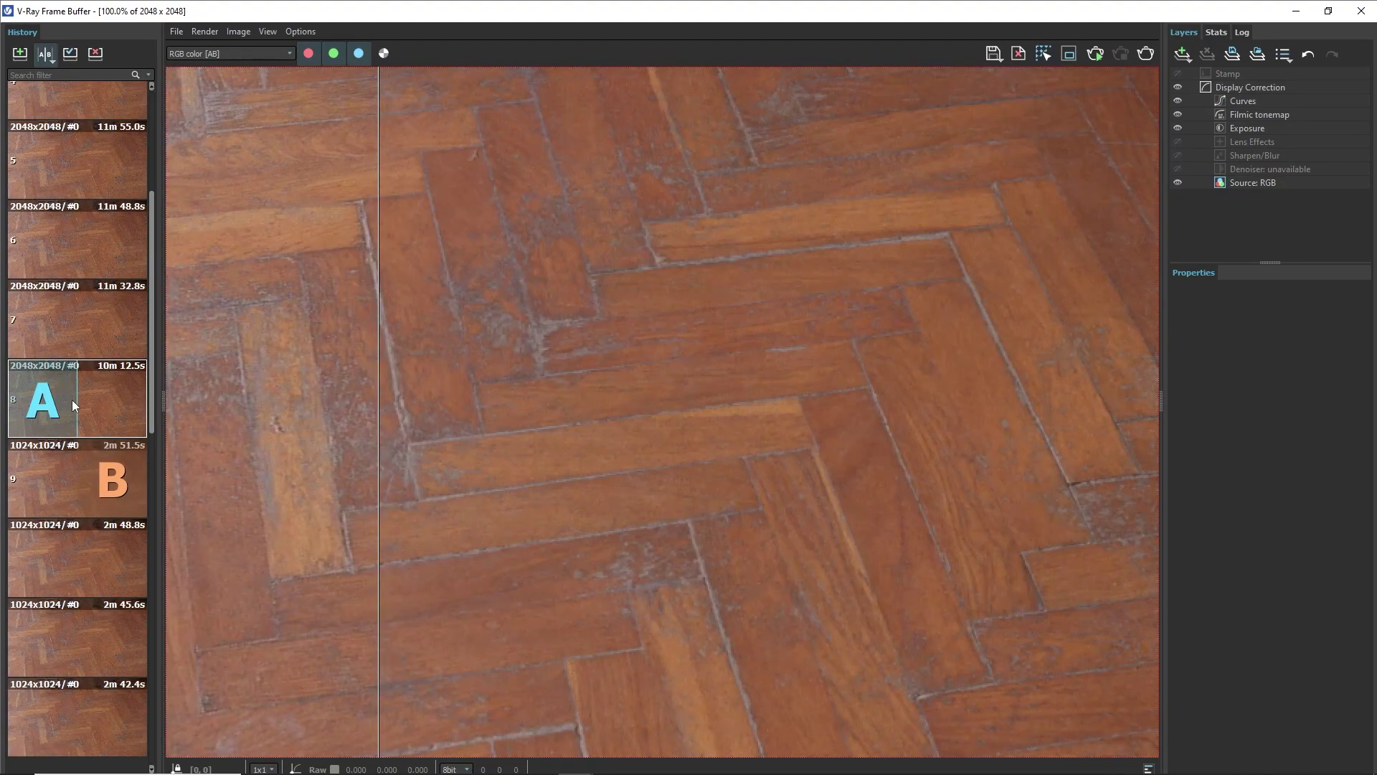
left_click(112, 320)
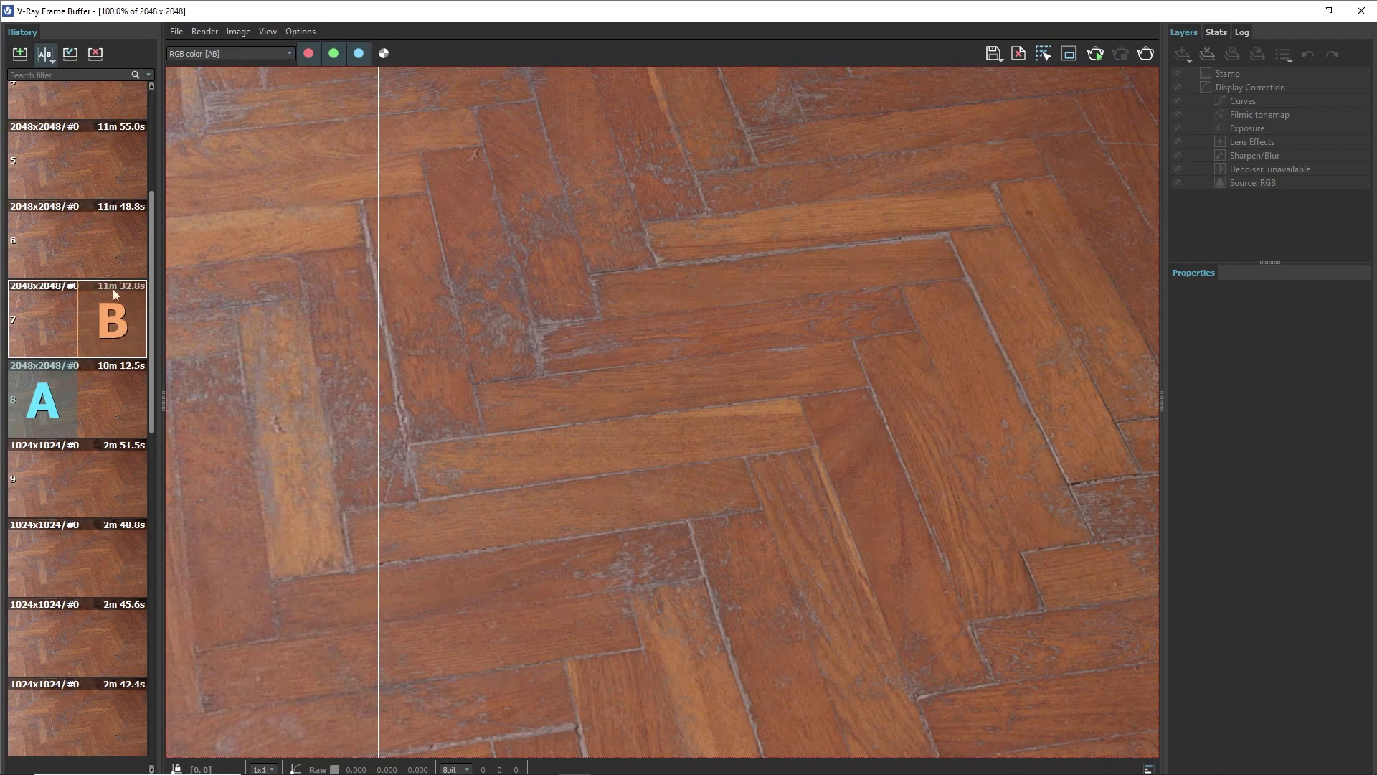
left_click(119, 179)
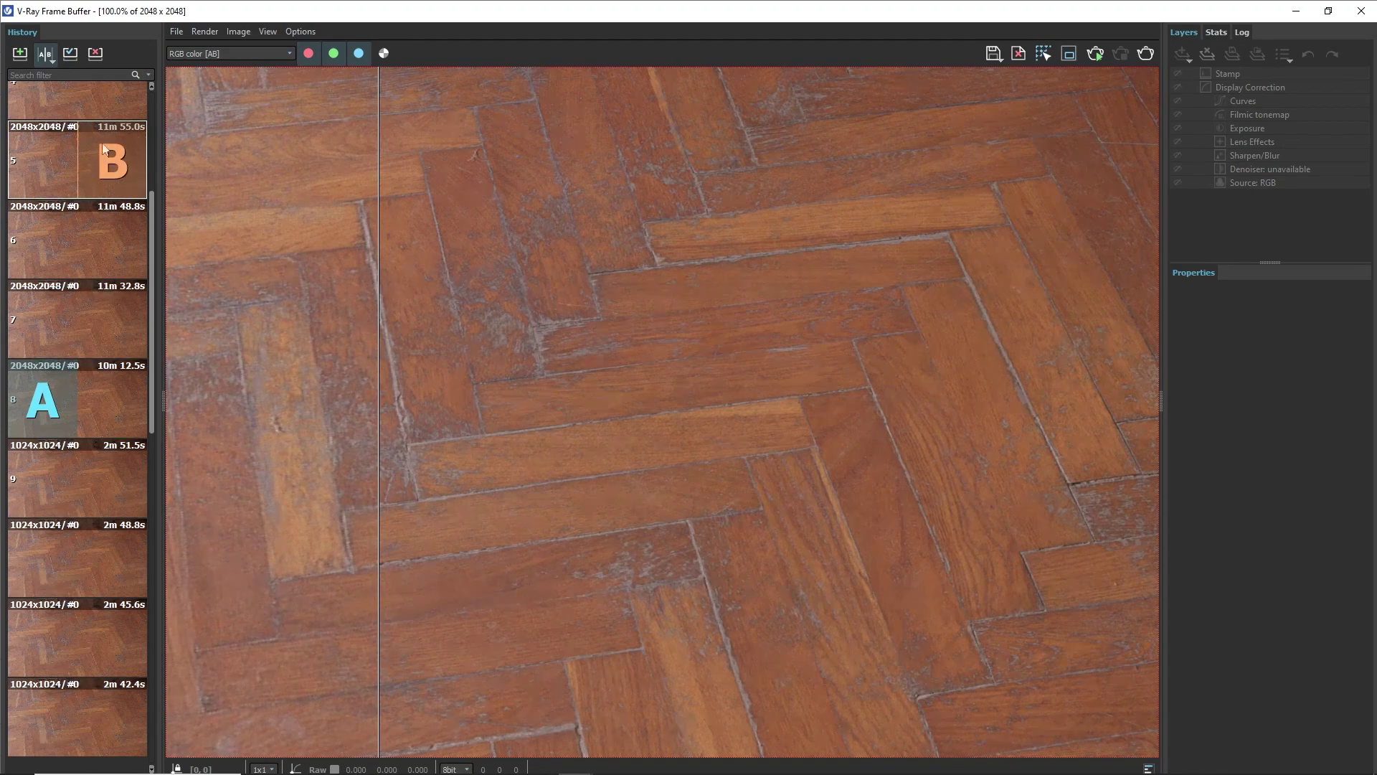
scroll(502, 330, "down", 2)
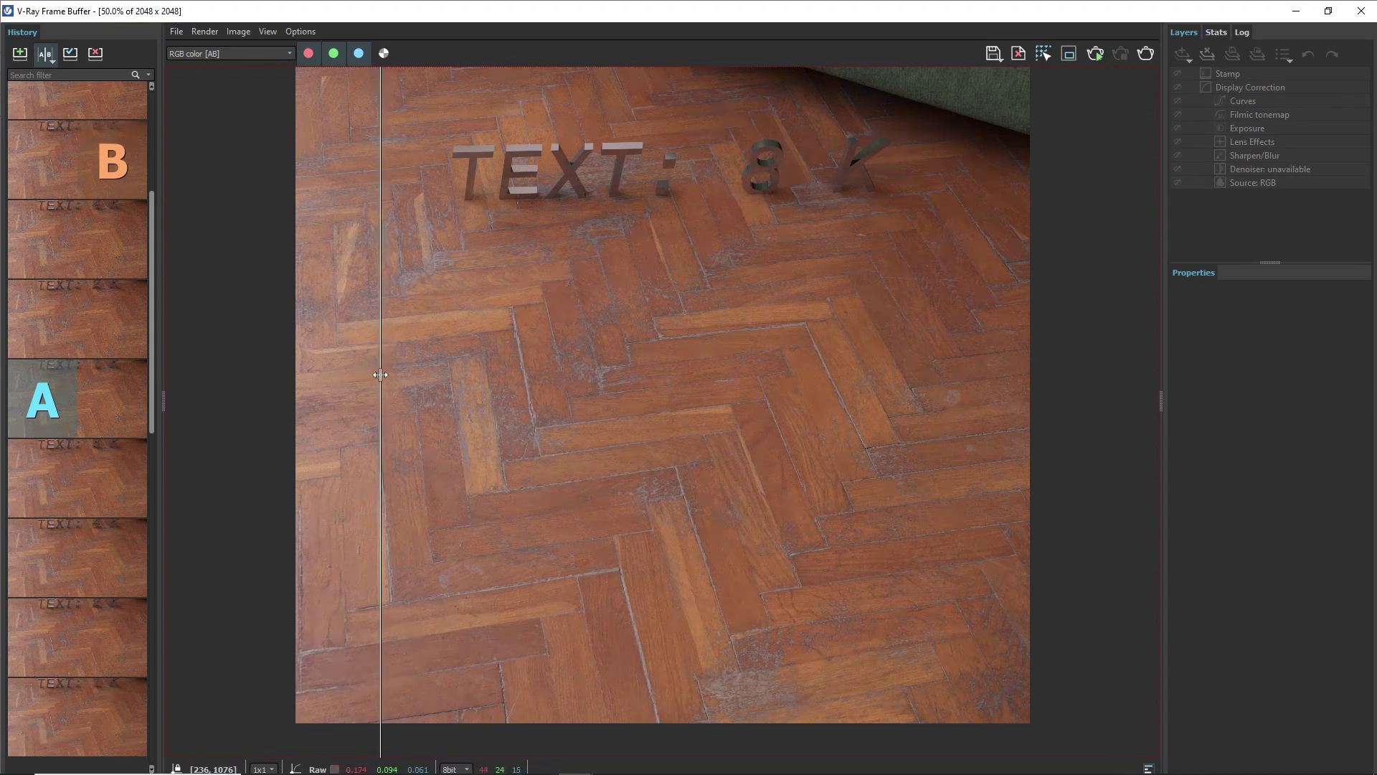
mouse_move(379, 377)
left_mouse_down()
mouse_move(963, 376)
mouse_move(725, 385)
left_mouse_up()
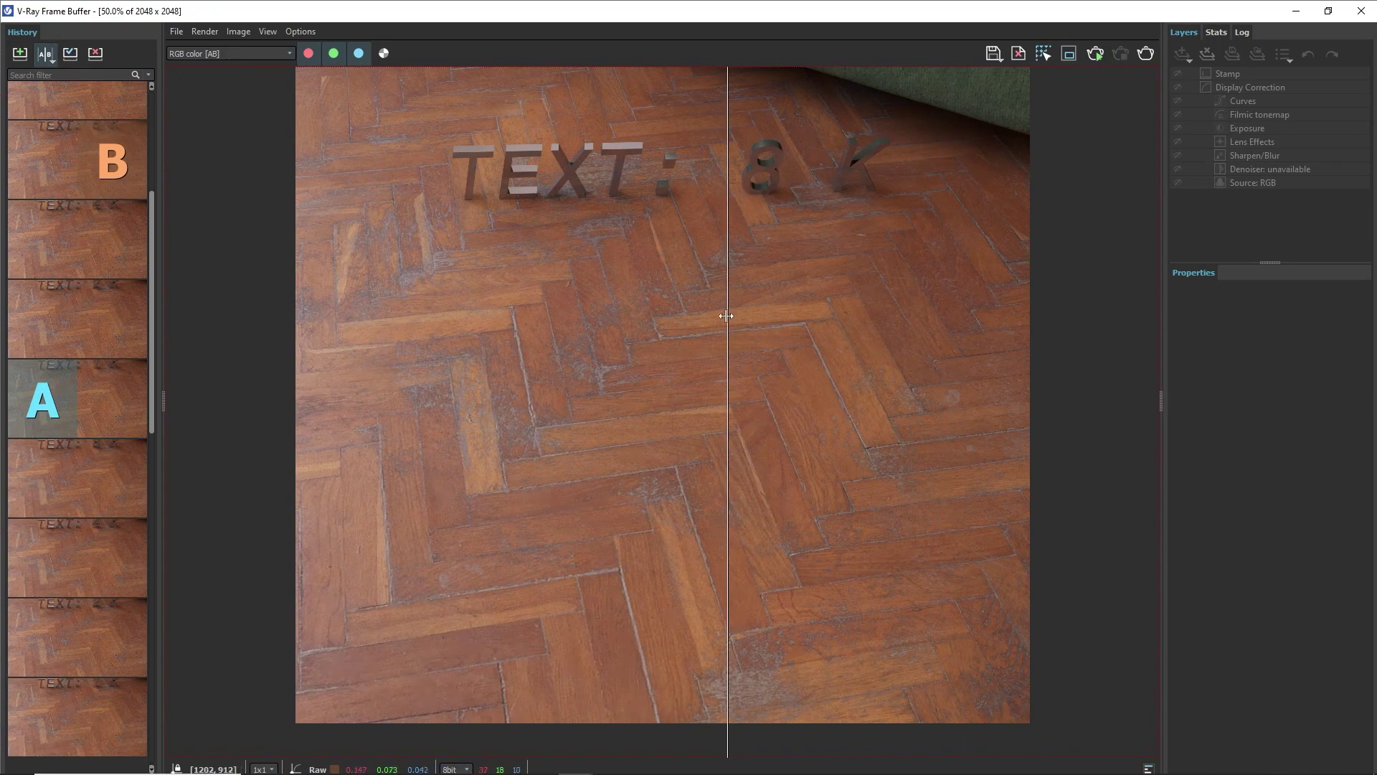
left_click_drag(726, 316, 823, 317)
mouse_move(821, 160)
left_mouse_down()
mouse_move(824, 323)
mouse_move(642, 330)
mouse_move(959, 350)
mouse_move(749, 359)
left_mouse_up()
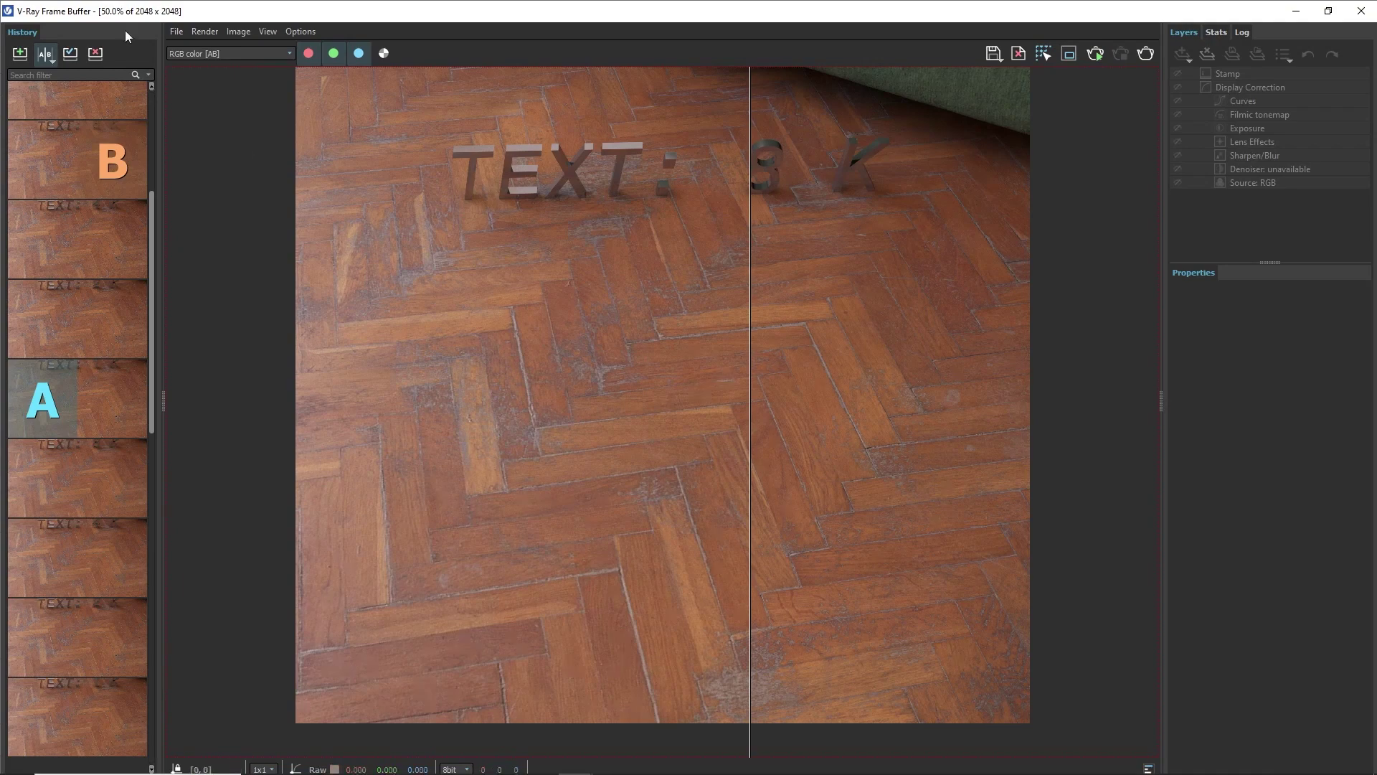
scroll(899, 585, "up", 1)
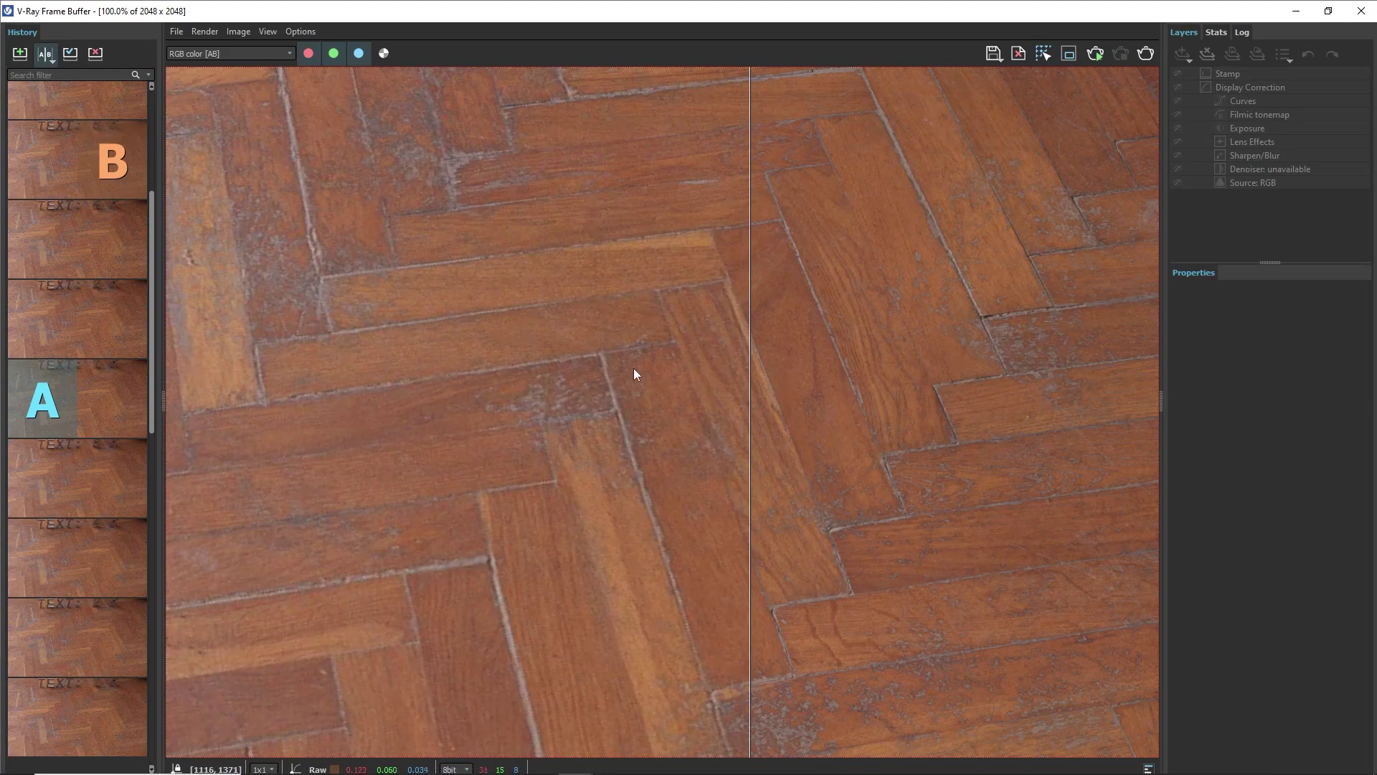
left_click_drag(750, 400, 1127, 384)
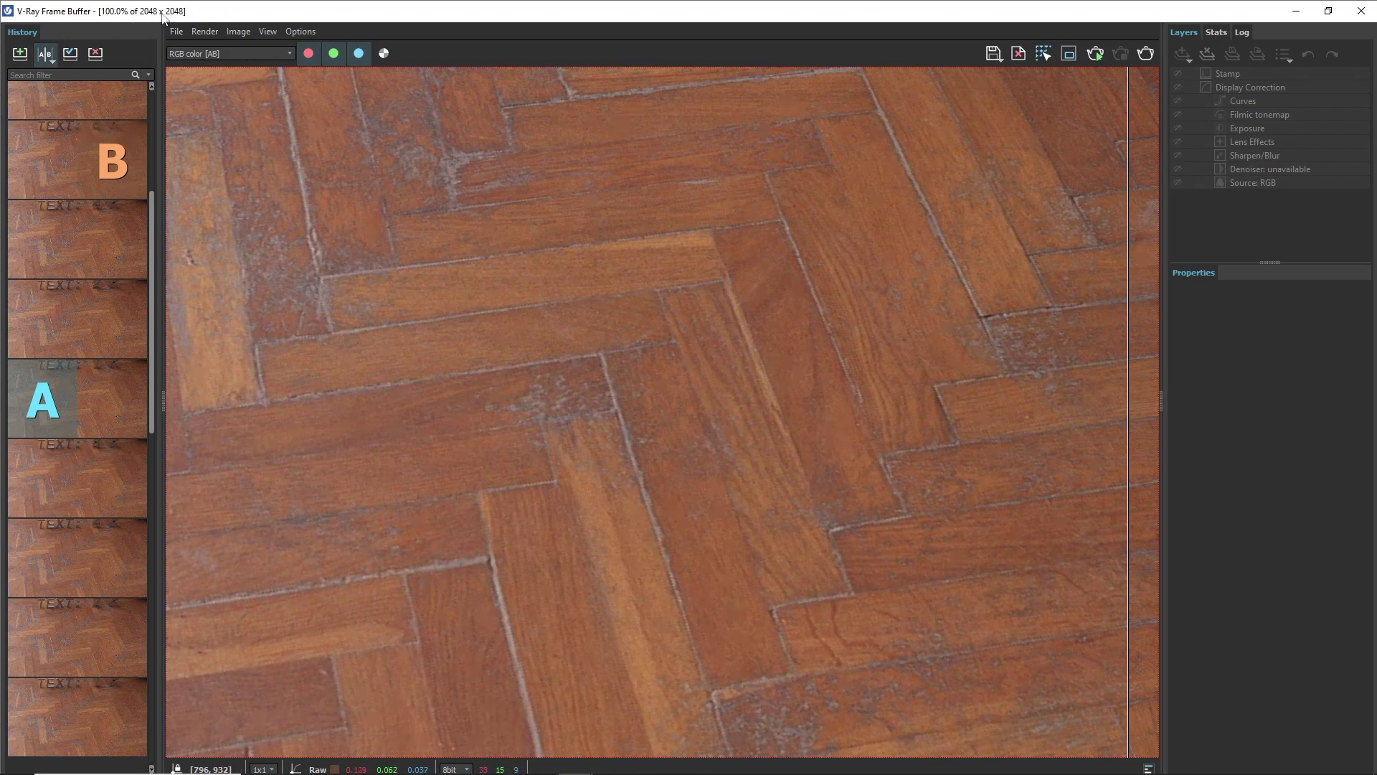
mouse_move(1126, 389)
left_mouse_down()
mouse_move(930, 387)
mouse_move(1137, 365)
left_mouse_up()
scroll(1005, 372, "up", 2)
scroll(1102, 312, "up", 2)
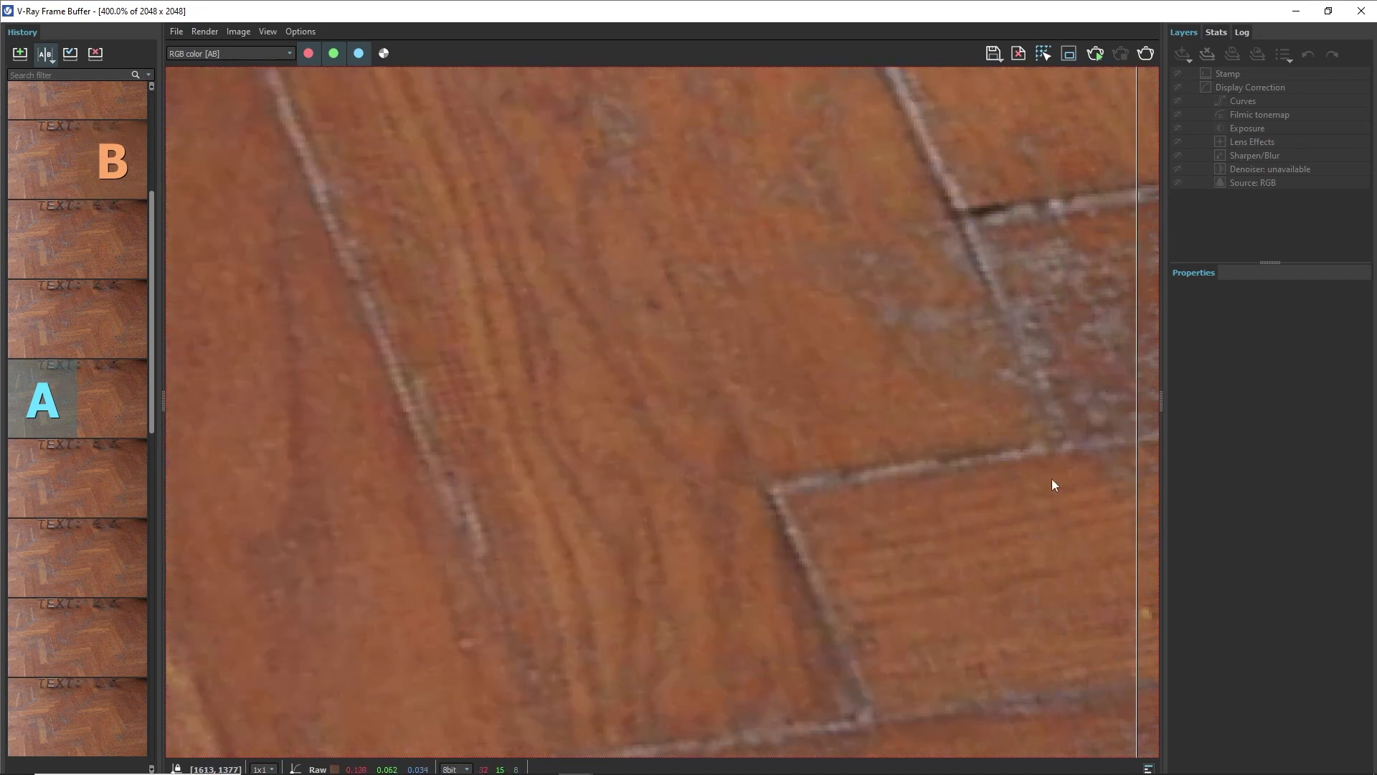
mouse_move(1132, 312)
left_mouse_down()
mouse_move(842, 292)
mouse_move(362, 291)
mouse_move(1070, 292)
mouse_move(545, 287)
left_mouse_up()
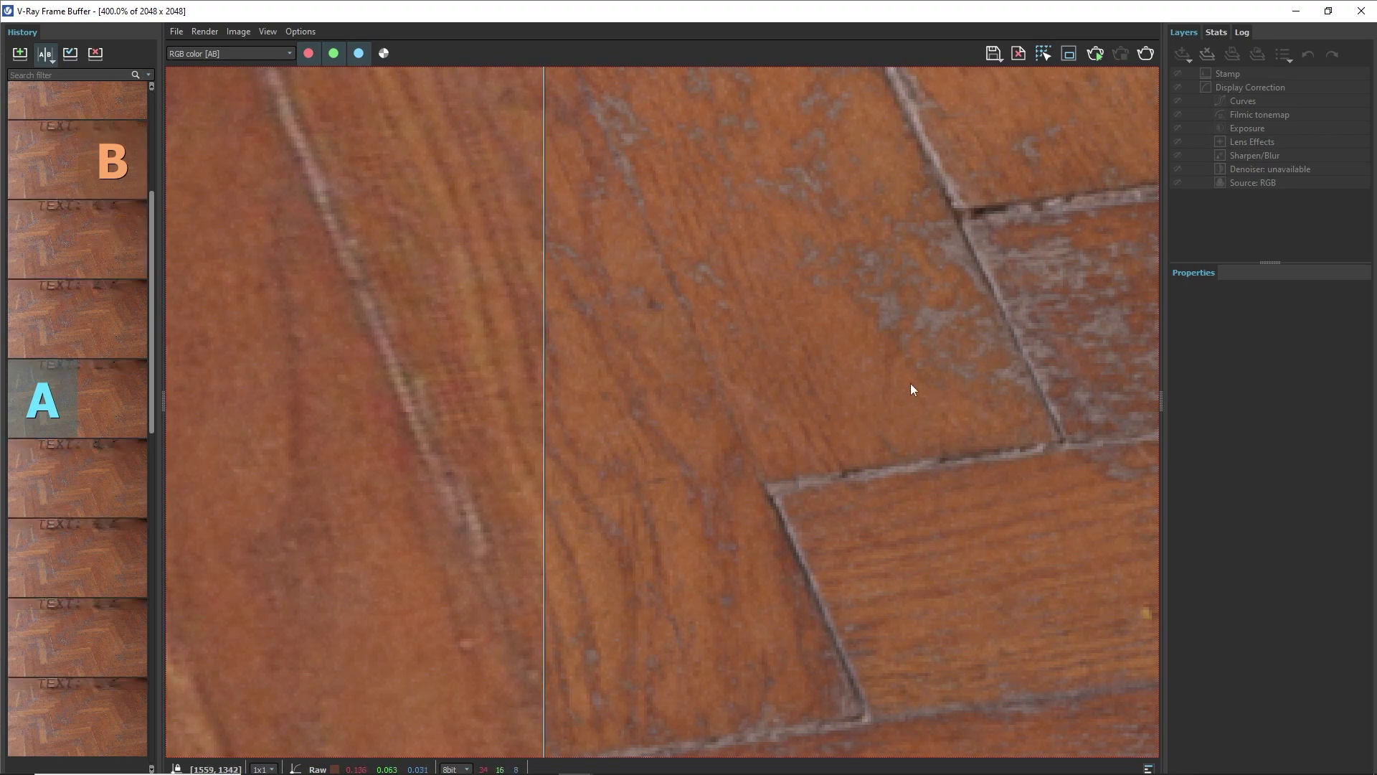
scroll(803, 357, "down", 2)
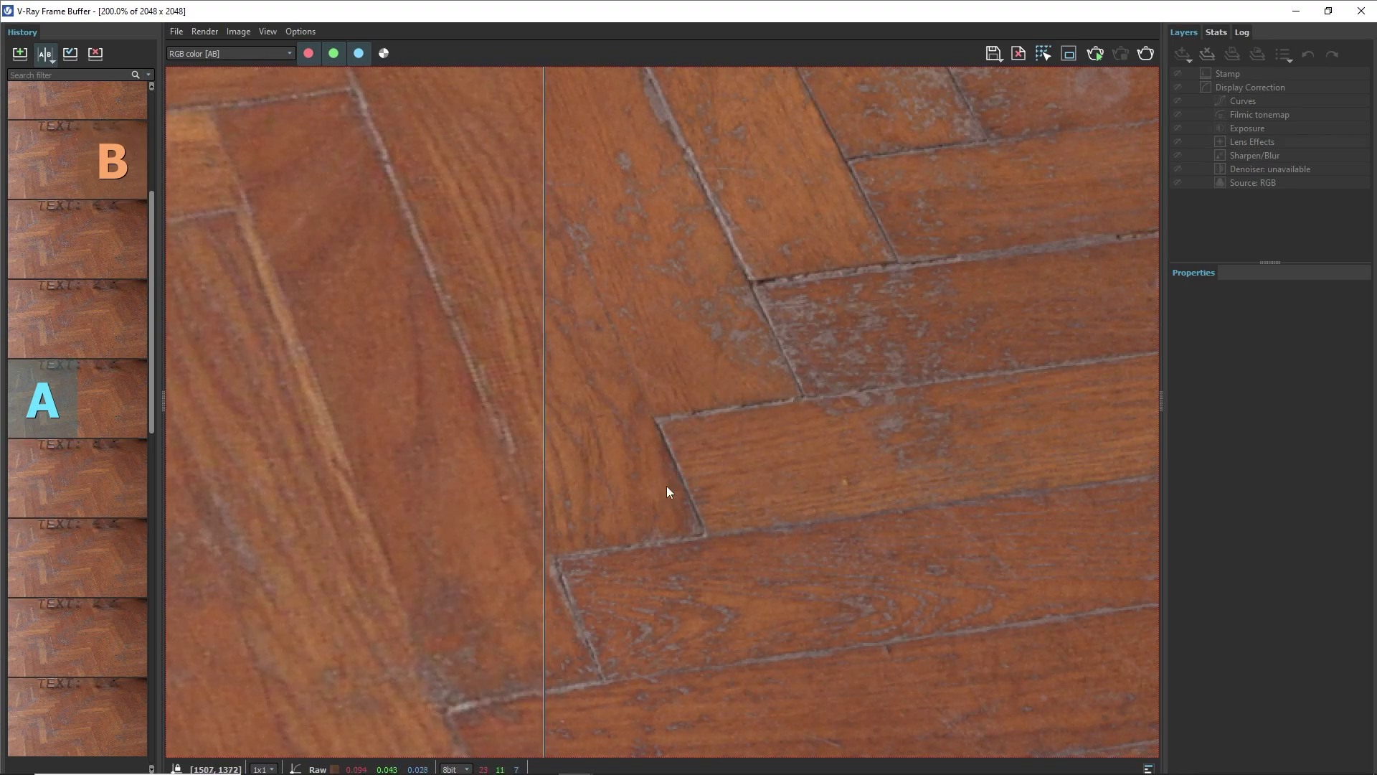
scroll(999, 303, "down", 1)
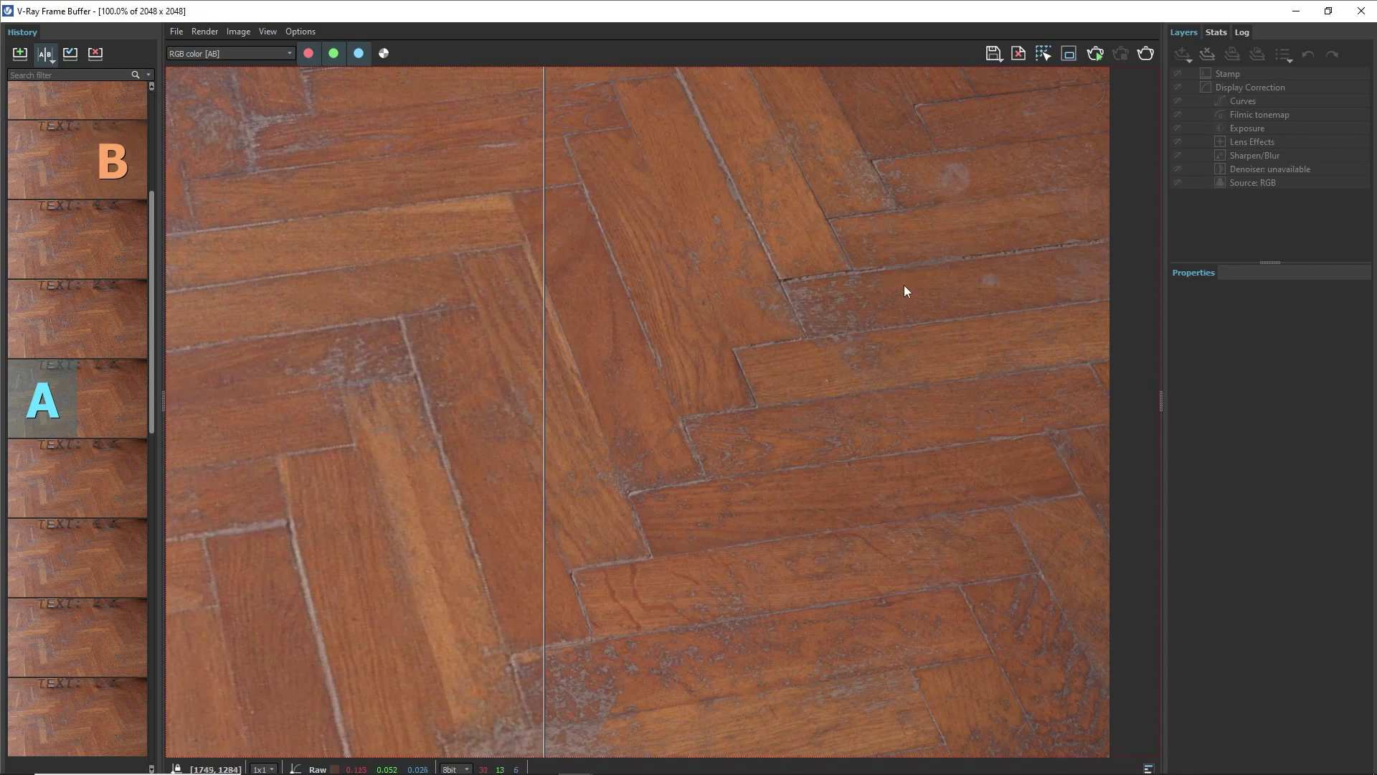
scroll(904, 285, "down", 2)
mouse_move(534, 427)
left_mouse_down()
mouse_move(986, 426)
mouse_move(800, 427)
left_mouse_up()
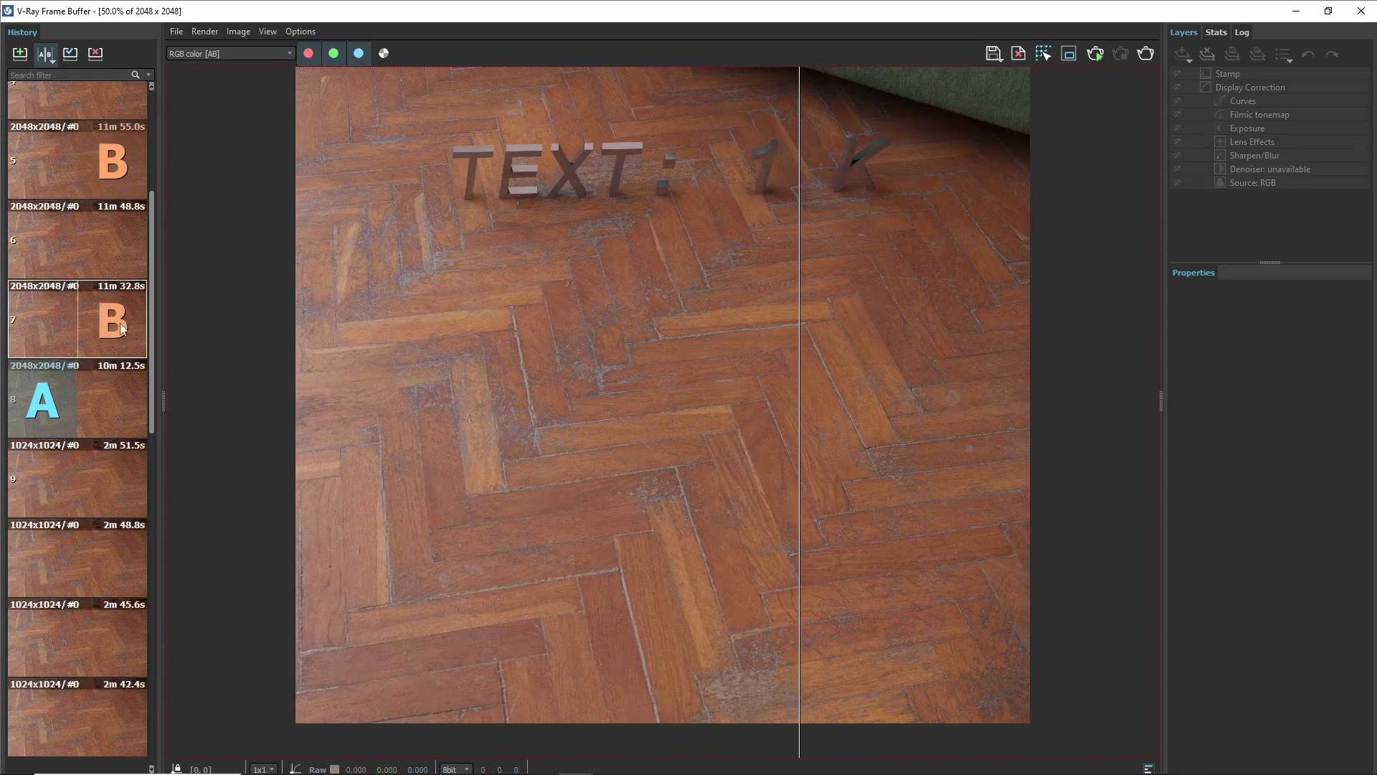
- Zoom in and sweep the comparison split across the close-up planks
scroll(1013, 445, "up", 2)
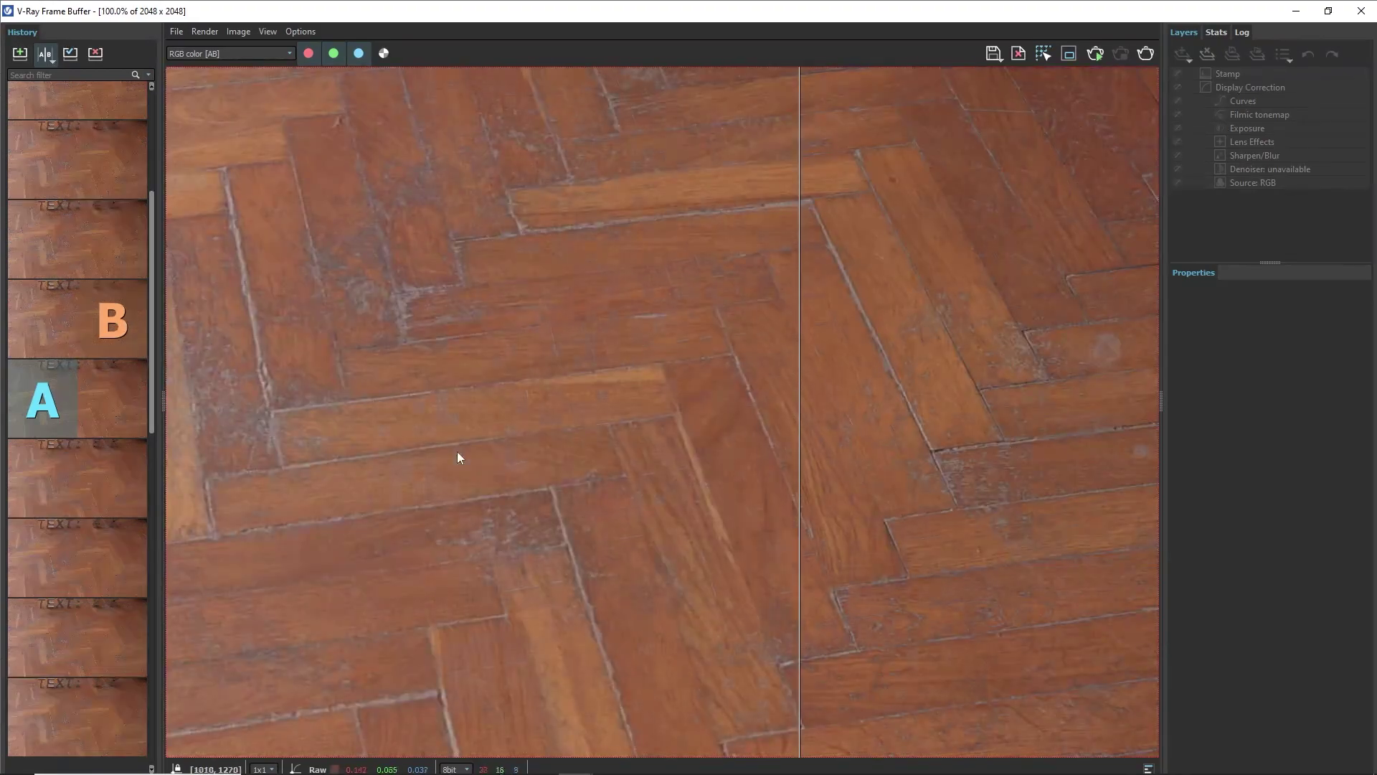
scroll(458, 457, "down", 2)
scroll(799, 190, "up", 2)
mouse_move(799, 191)
left_mouse_down()
mouse_move(674, 239)
mouse_move(1011, 373)
left_mouse_up()
middle_click_drag(892, 476, 690, 337)
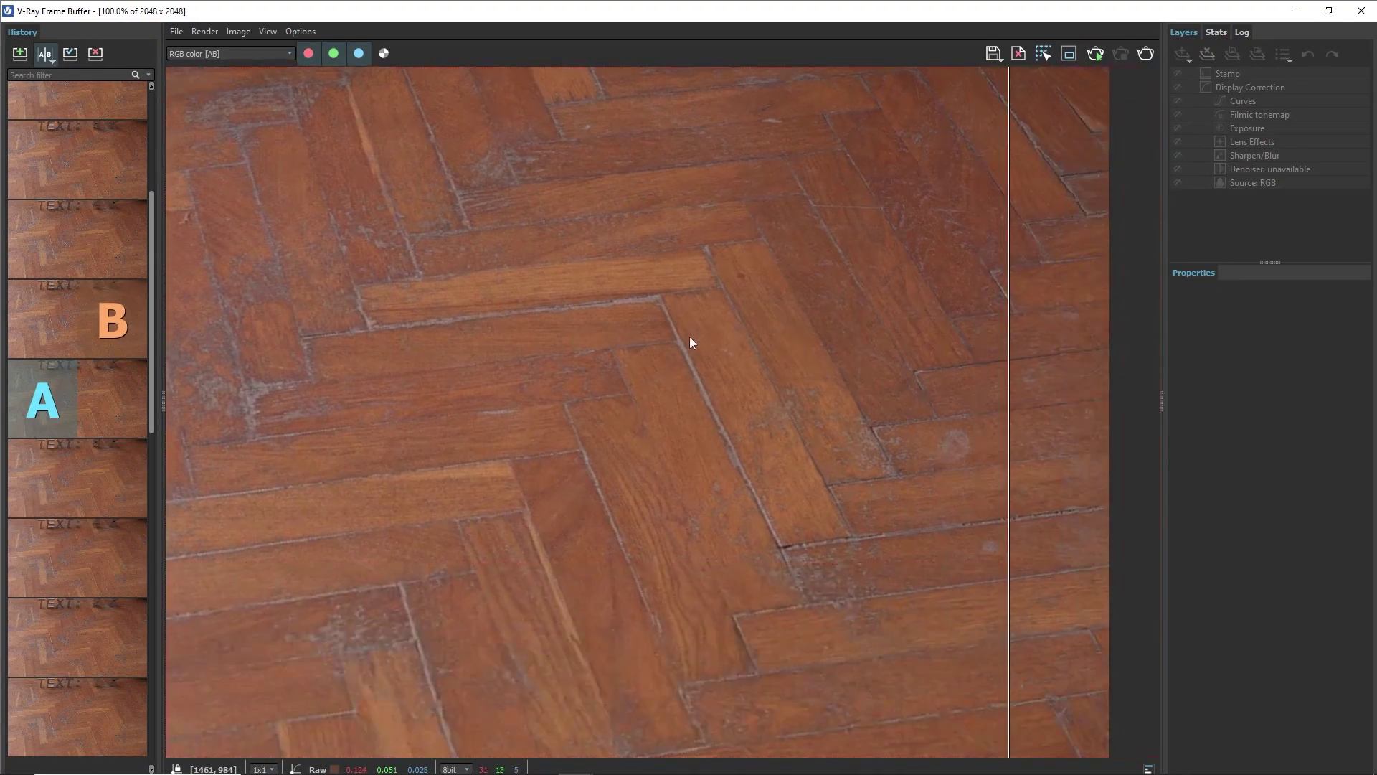
scroll(983, 548, "up", 2)
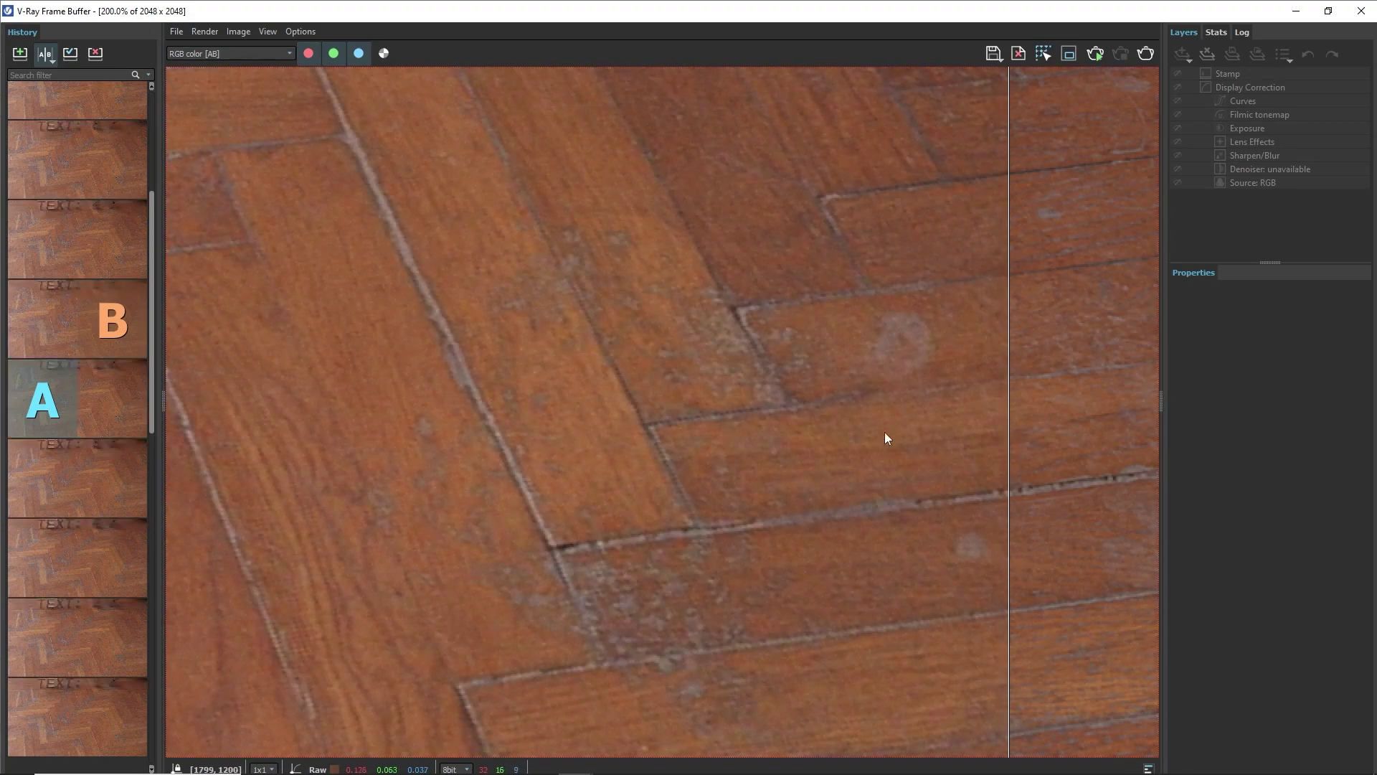
mouse_move(995, 478)
left_mouse_down()
mouse_move(462, 492)
mouse_move(802, 495)
mouse_move(538, 499)
left_mouse_up()
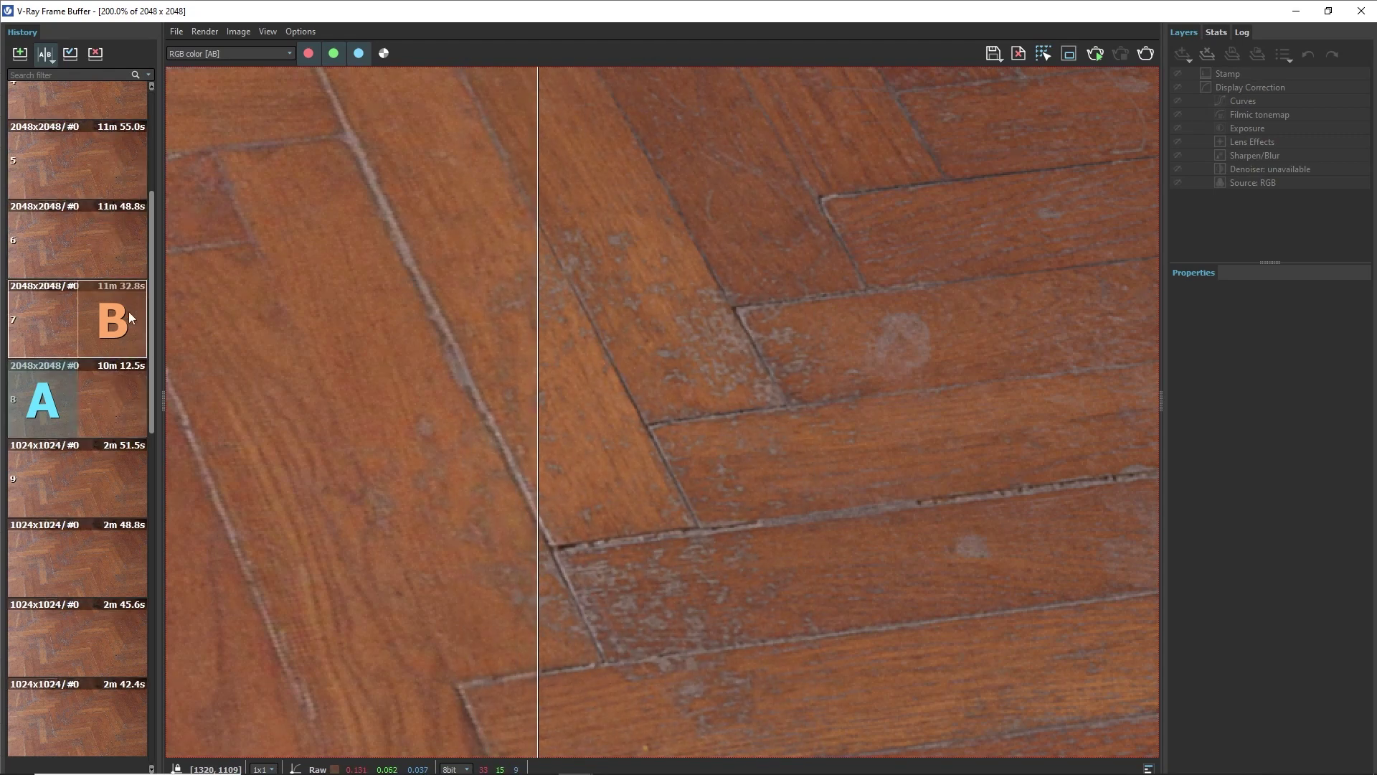
- Set history render 5 (10m 12.5s) as B and render 7 (11m 32.8s) as A
left_click(120, 188)
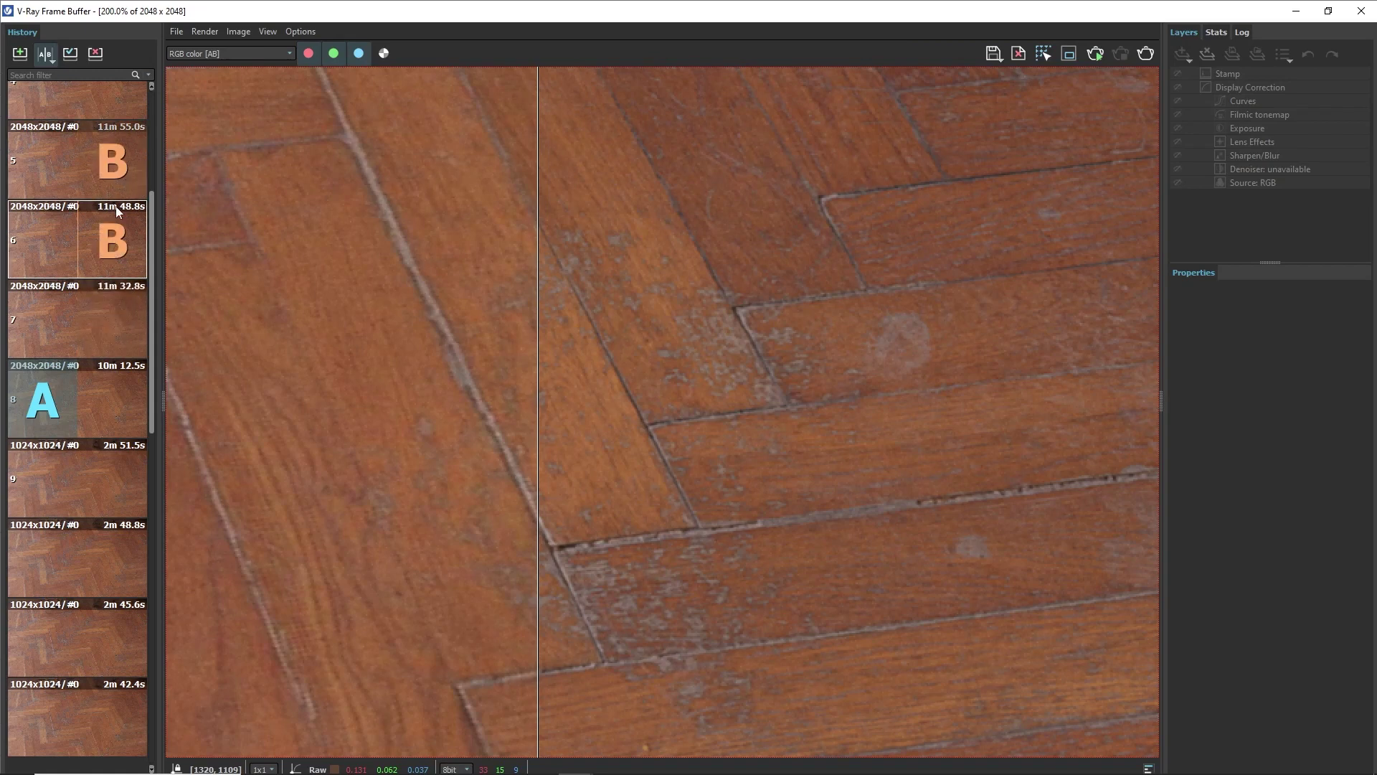
left_click(50, 314)
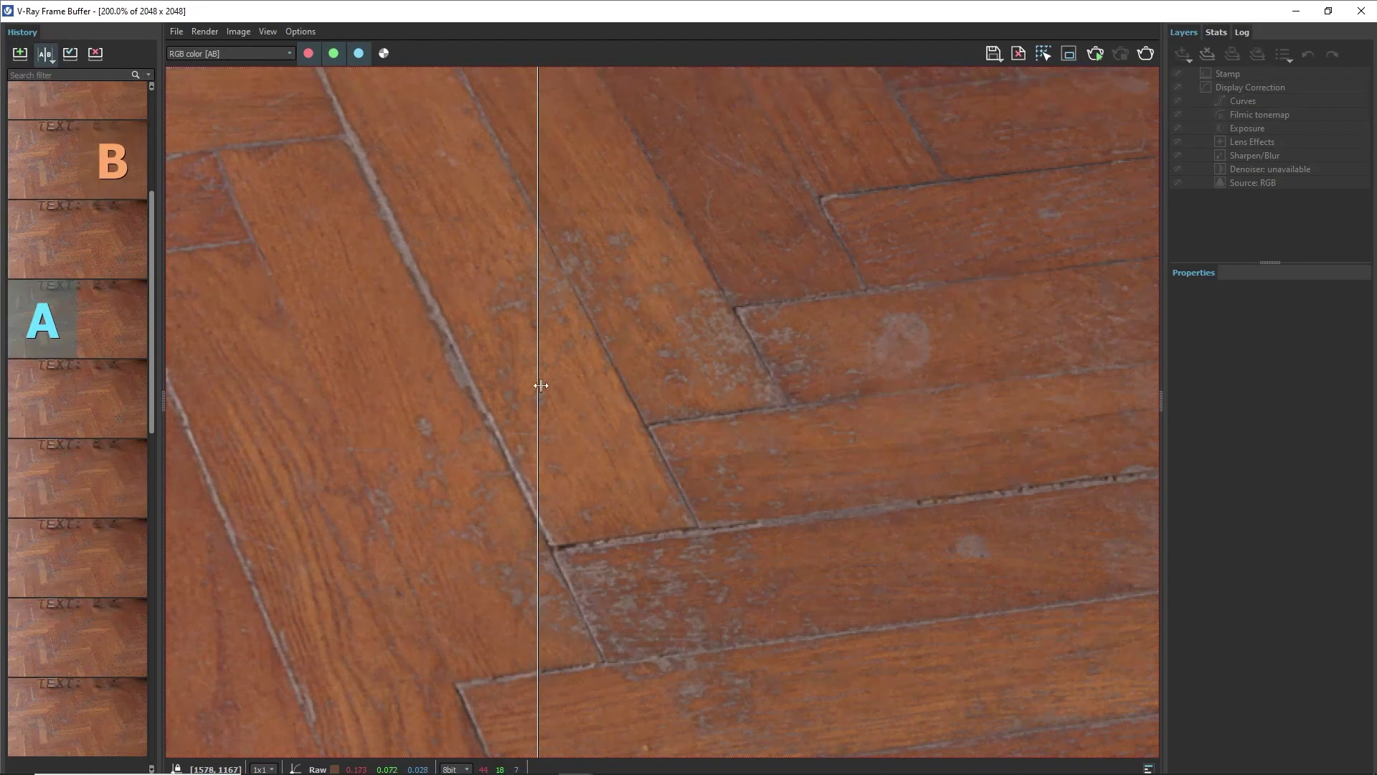
mouse_move(538, 388)
left_mouse_down()
mouse_move(876, 380)
mouse_move(592, 388)
left_mouse_up()
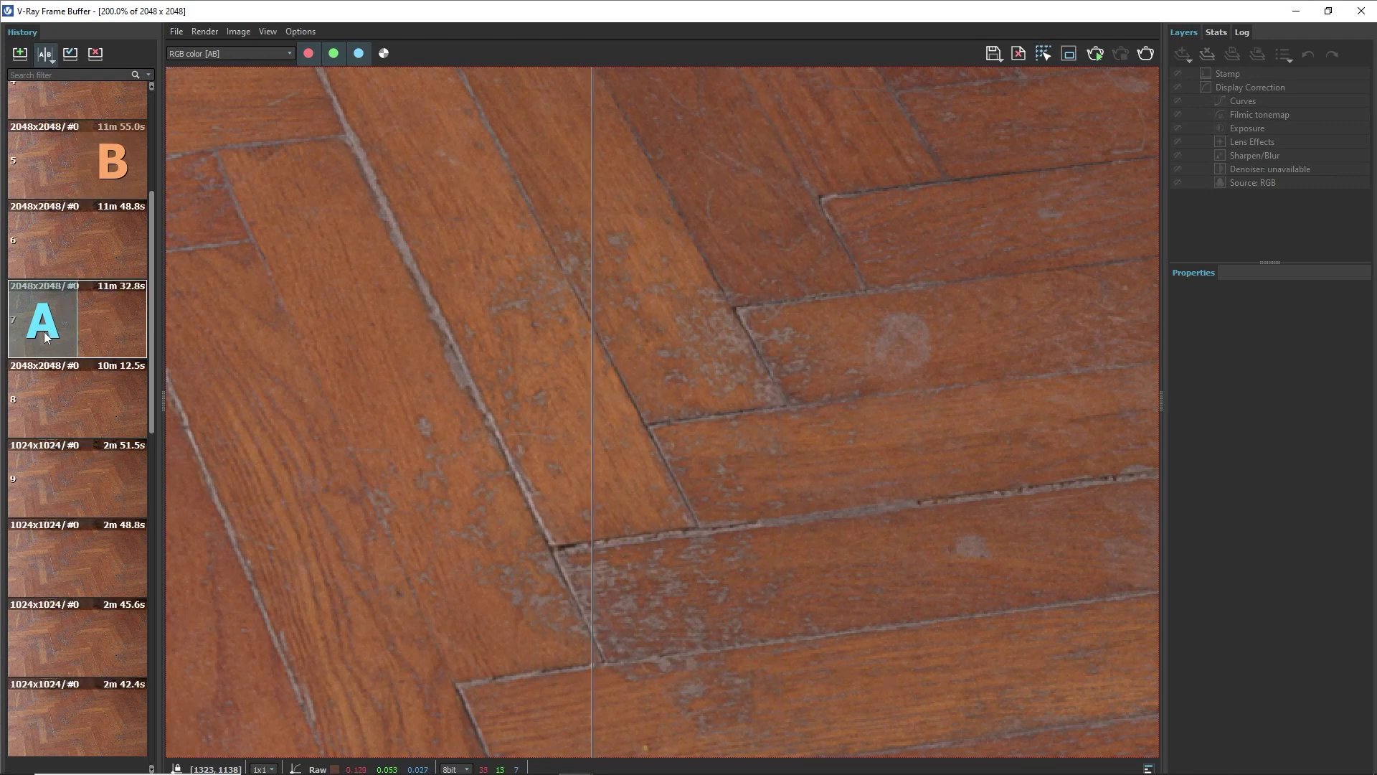
left_click(100, 155)
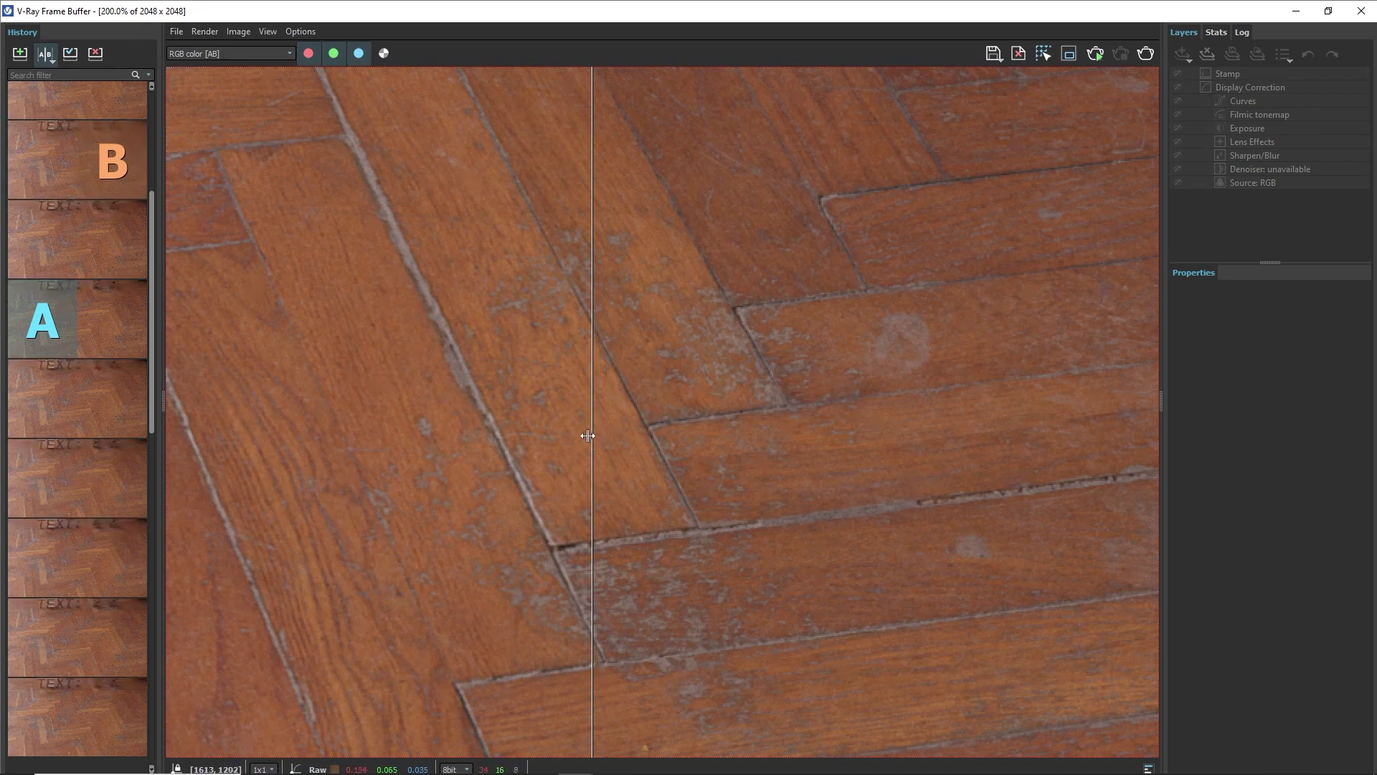
- Sweep the split across the zoomed plank joint and grain, then zoom back out
left_click_drag(592, 435, 562, 435)
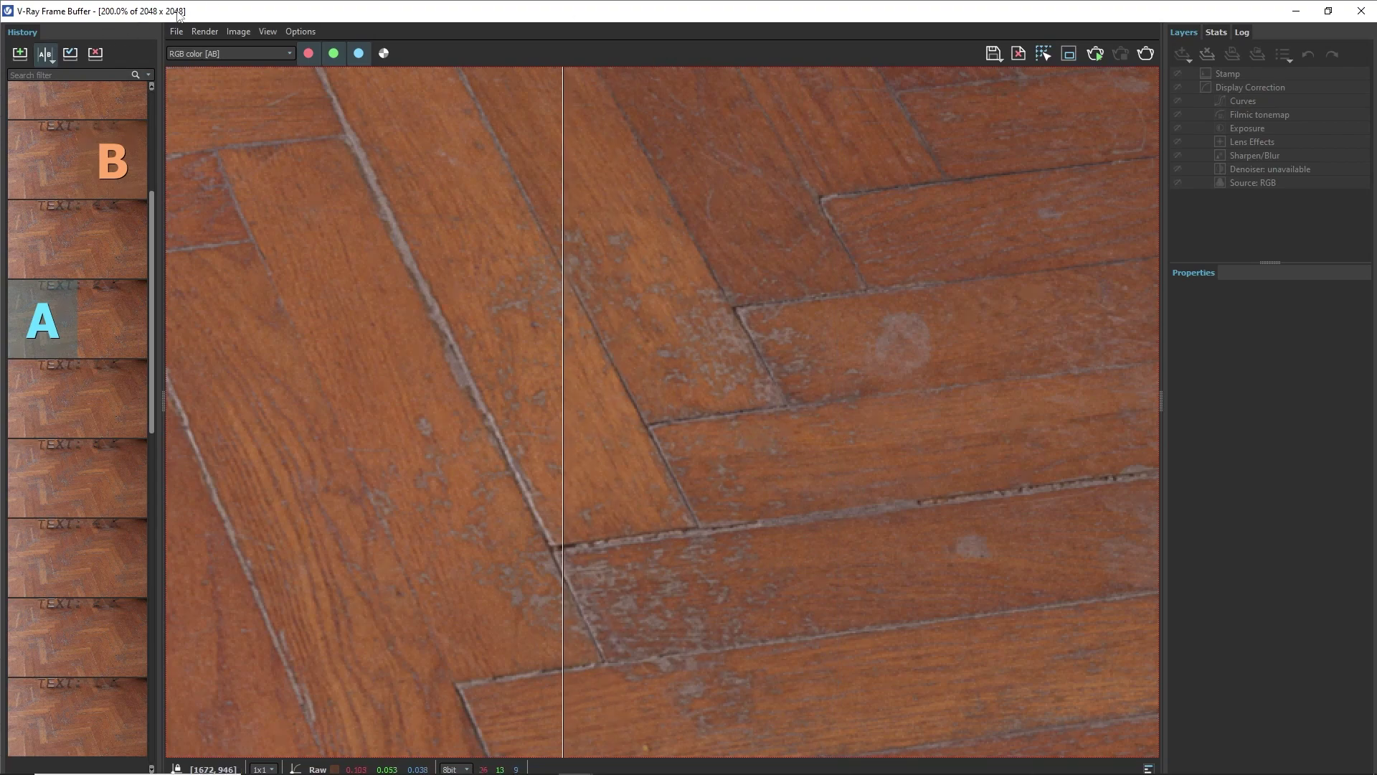
scroll(726, 472, "up", 2)
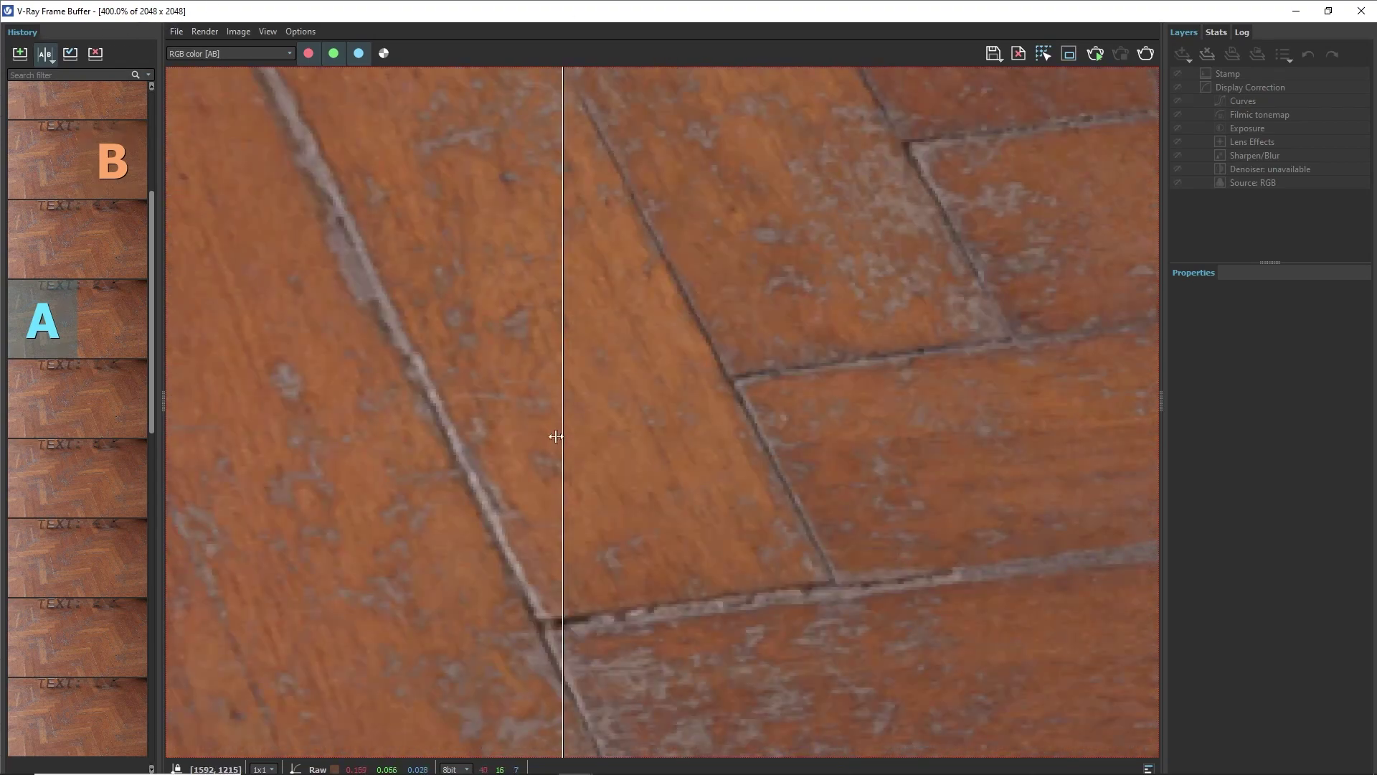
mouse_move(562, 435)
left_mouse_down()
mouse_move(982, 440)
mouse_move(600, 447)
left_mouse_up()
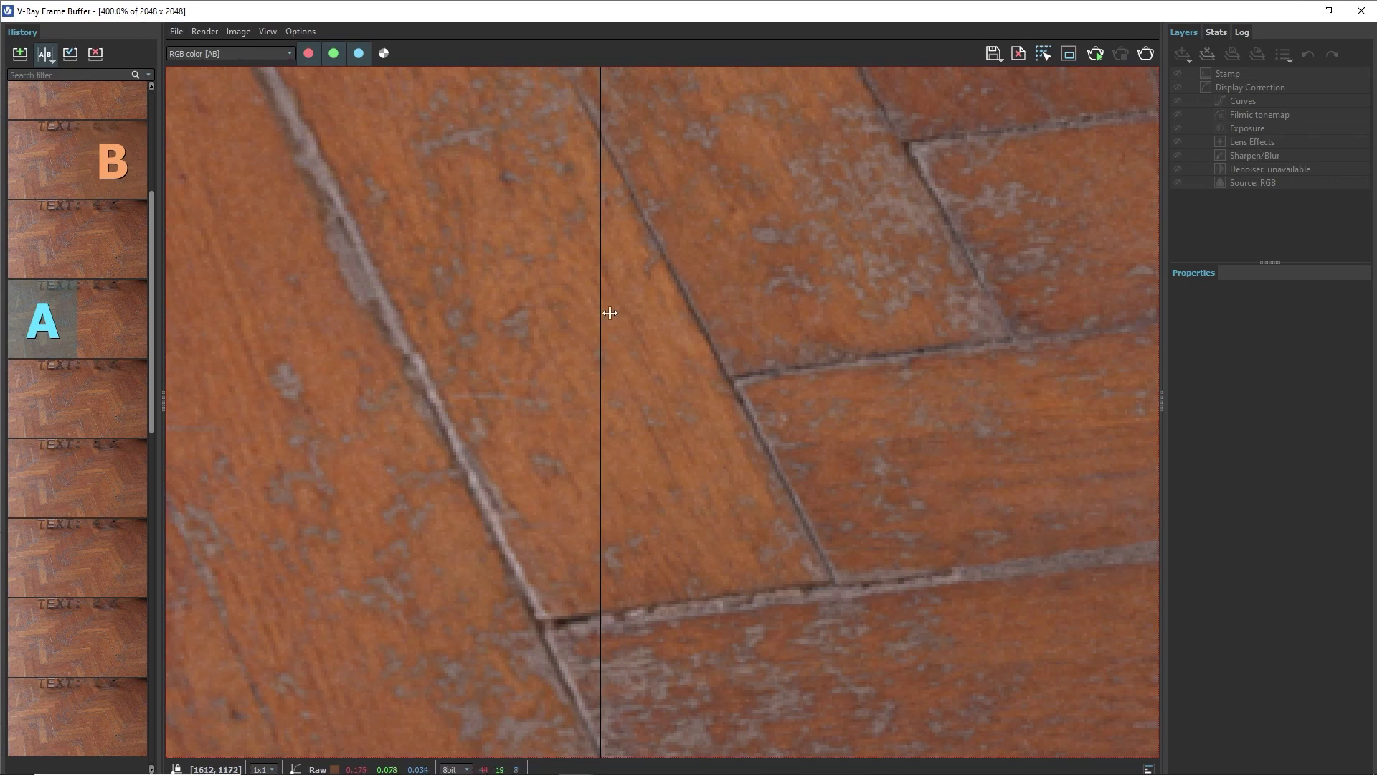
mouse_move(610, 313)
left_mouse_down()
mouse_move(911, 308)
mouse_move(638, 309)
mouse_move(661, 310)
left_mouse_up()
scroll(623, 313, "down", 1)
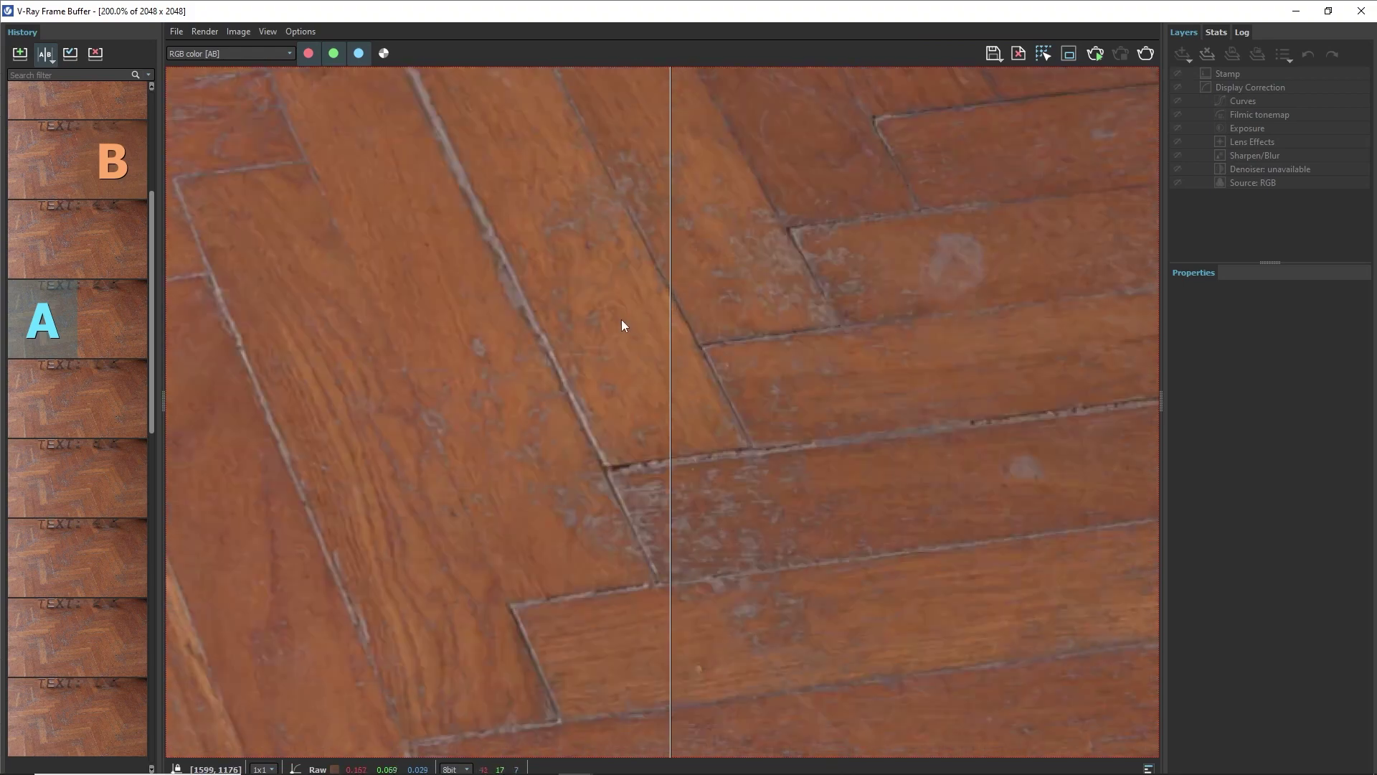
scroll(622, 320, "down", 1)
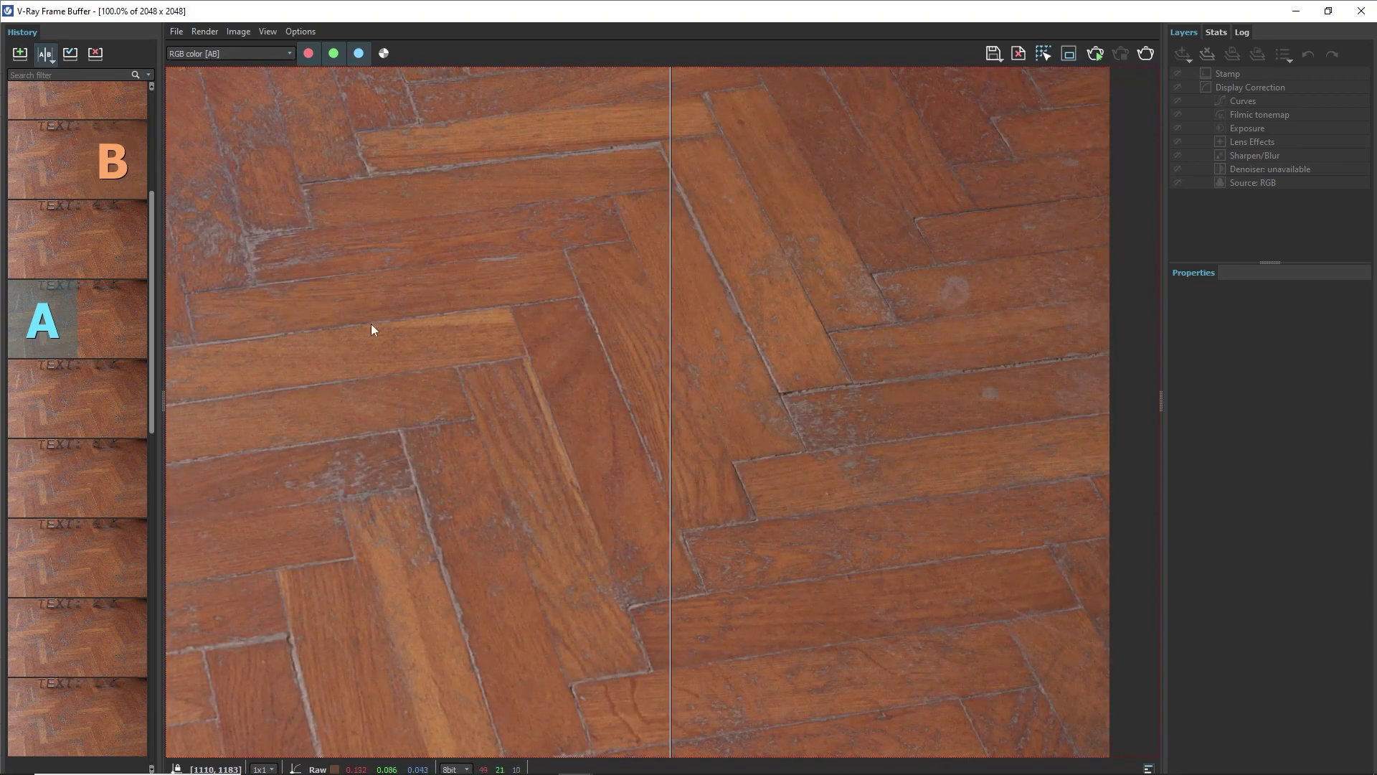
mouse_move(150, 291)
left_mouse_down()
mouse_move(151, 267)
mouse_move(151, 329)
left_mouse_up()
left_click(119, 277)
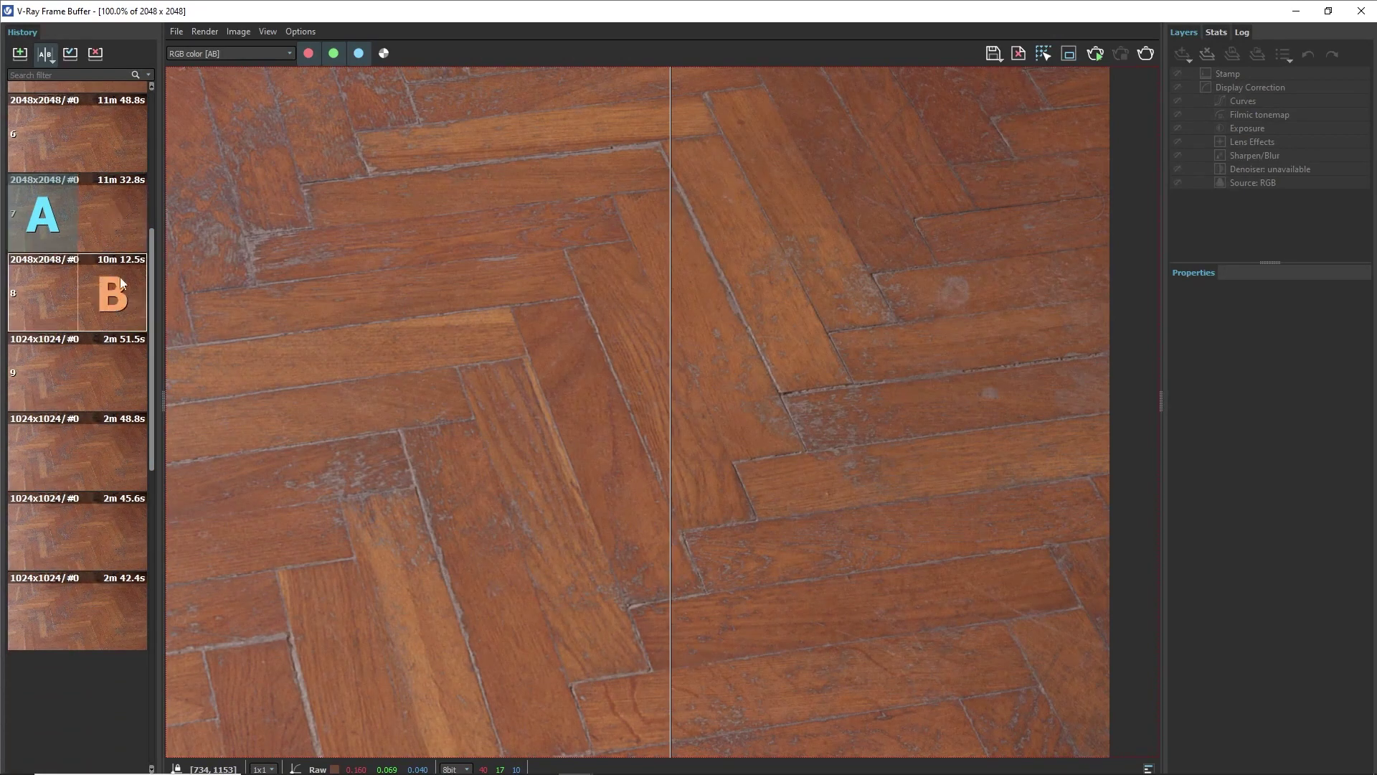
scroll(114, 261, "up", 5)
left_click(119, 443)
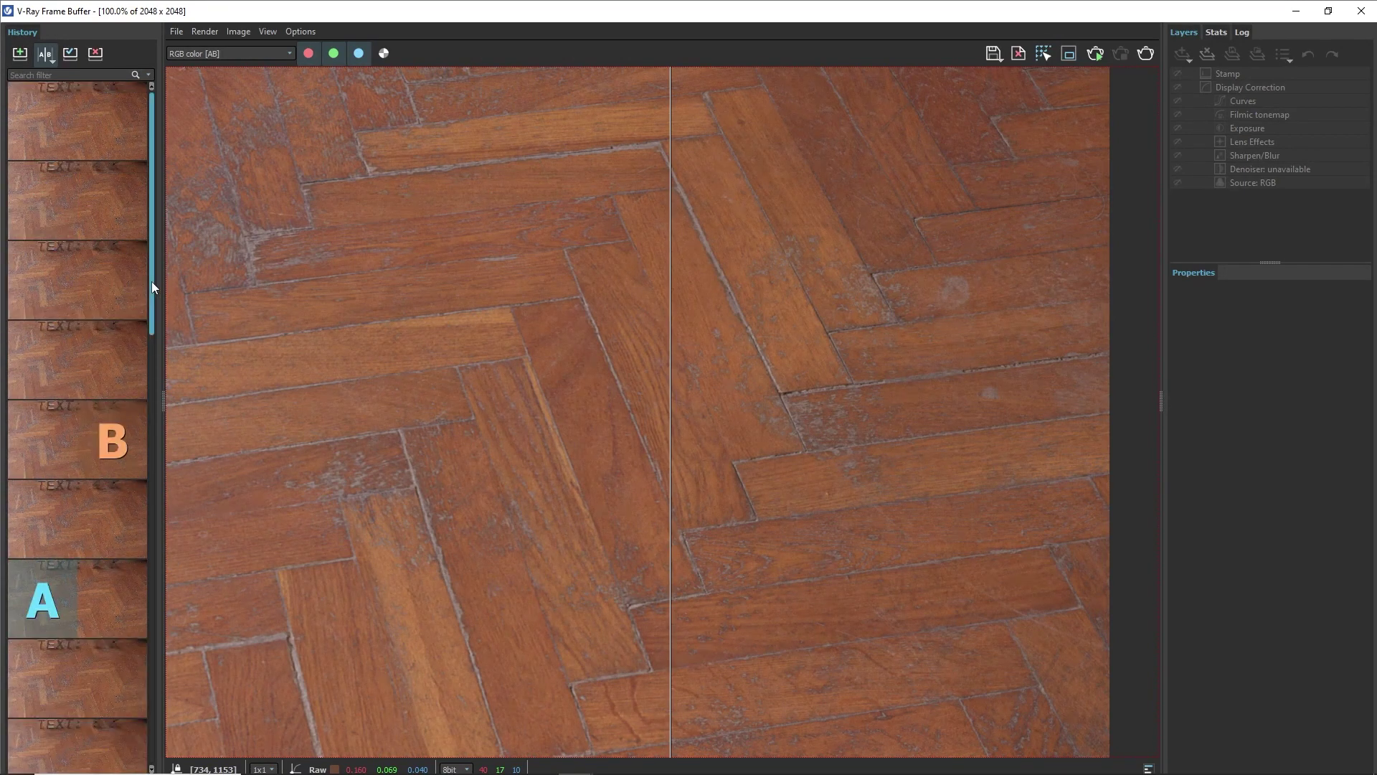
scroll(119, 444, "down", 1)
left_click(112, 559)
left_click(112, 625)
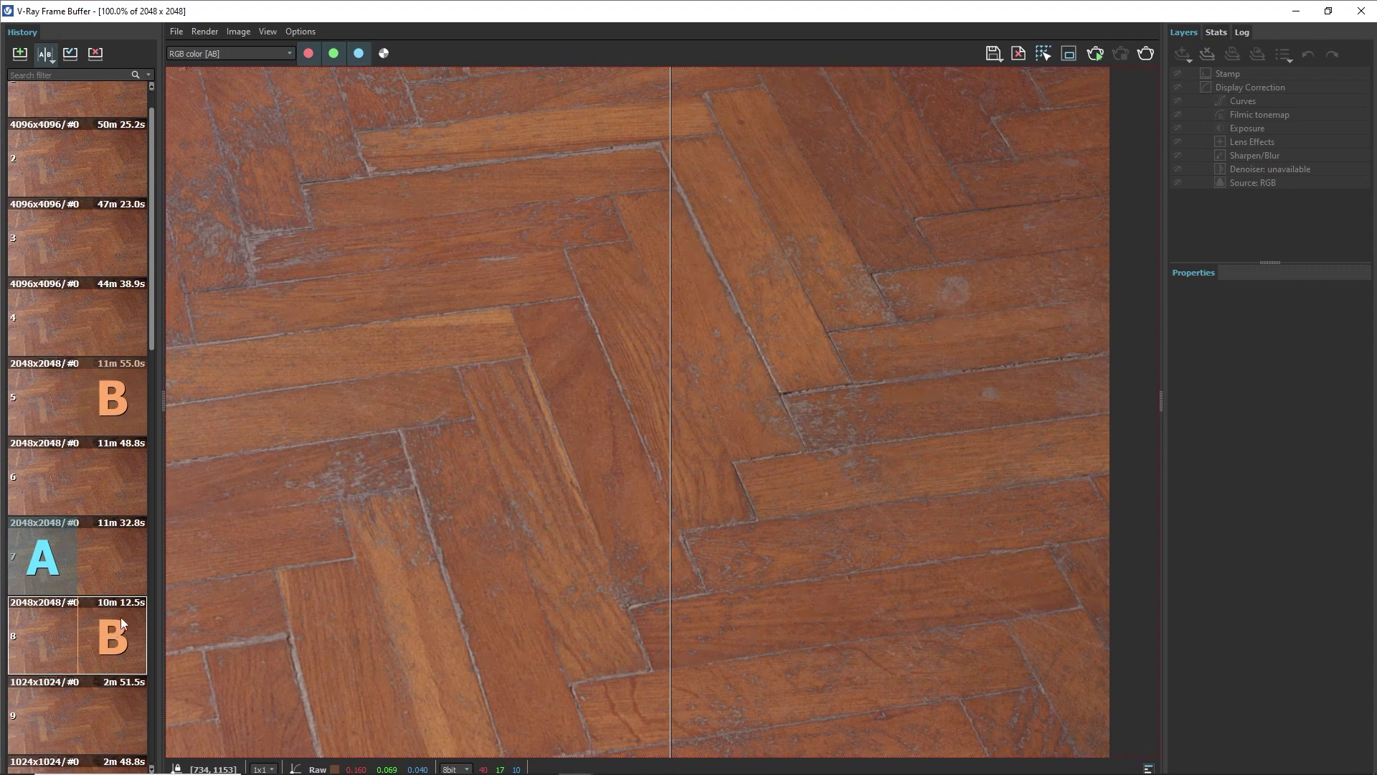
left_click(119, 580)
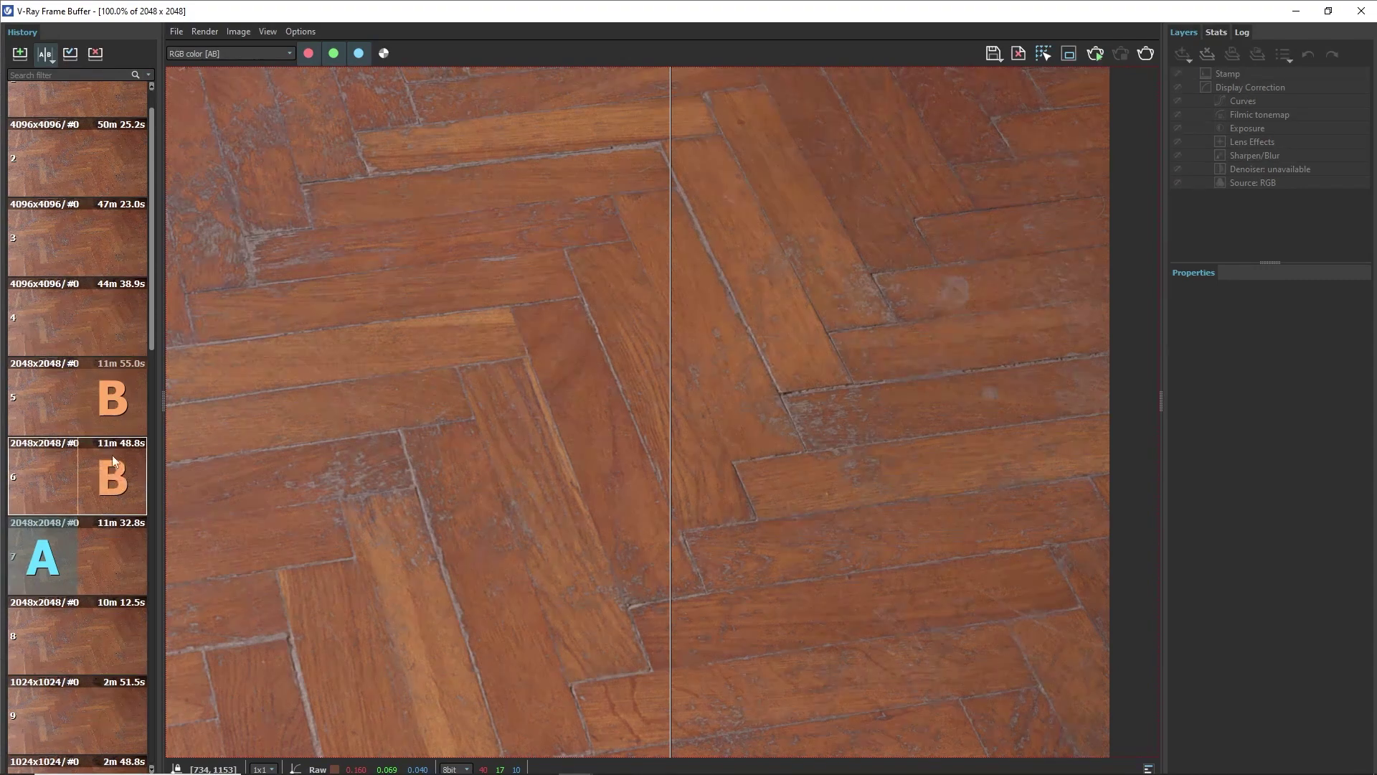
left_click(87, 386)
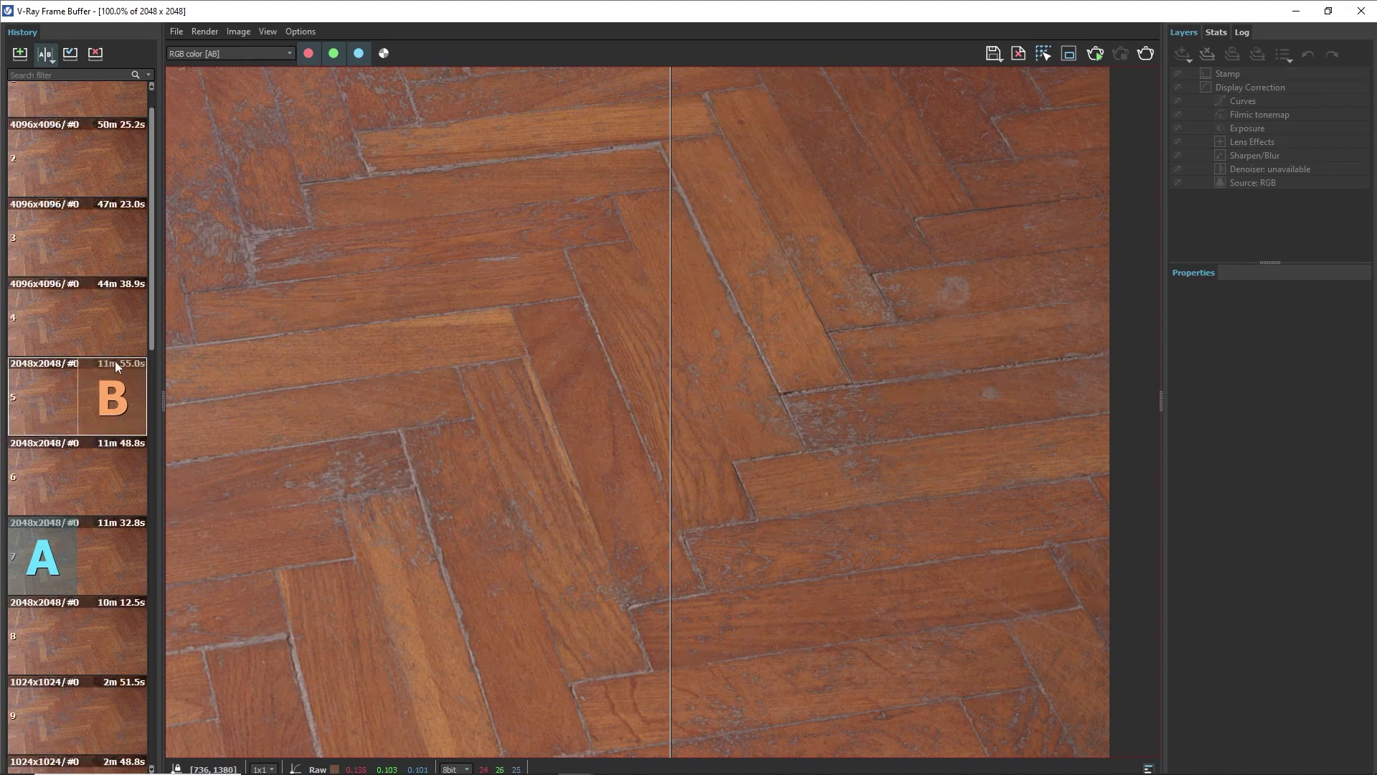
left_click(112, 397)
mouse_move(76, 317)
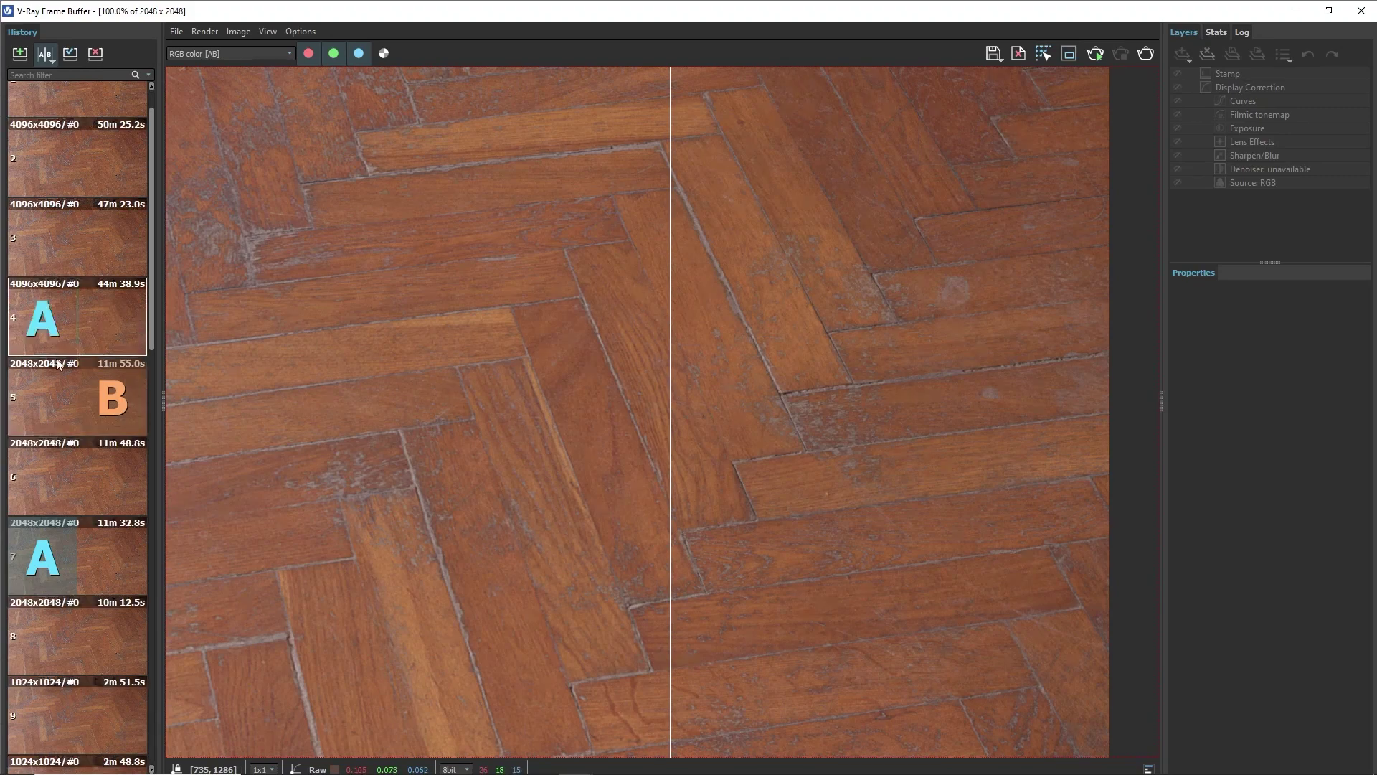
scroll(152, 258, "up", 1)
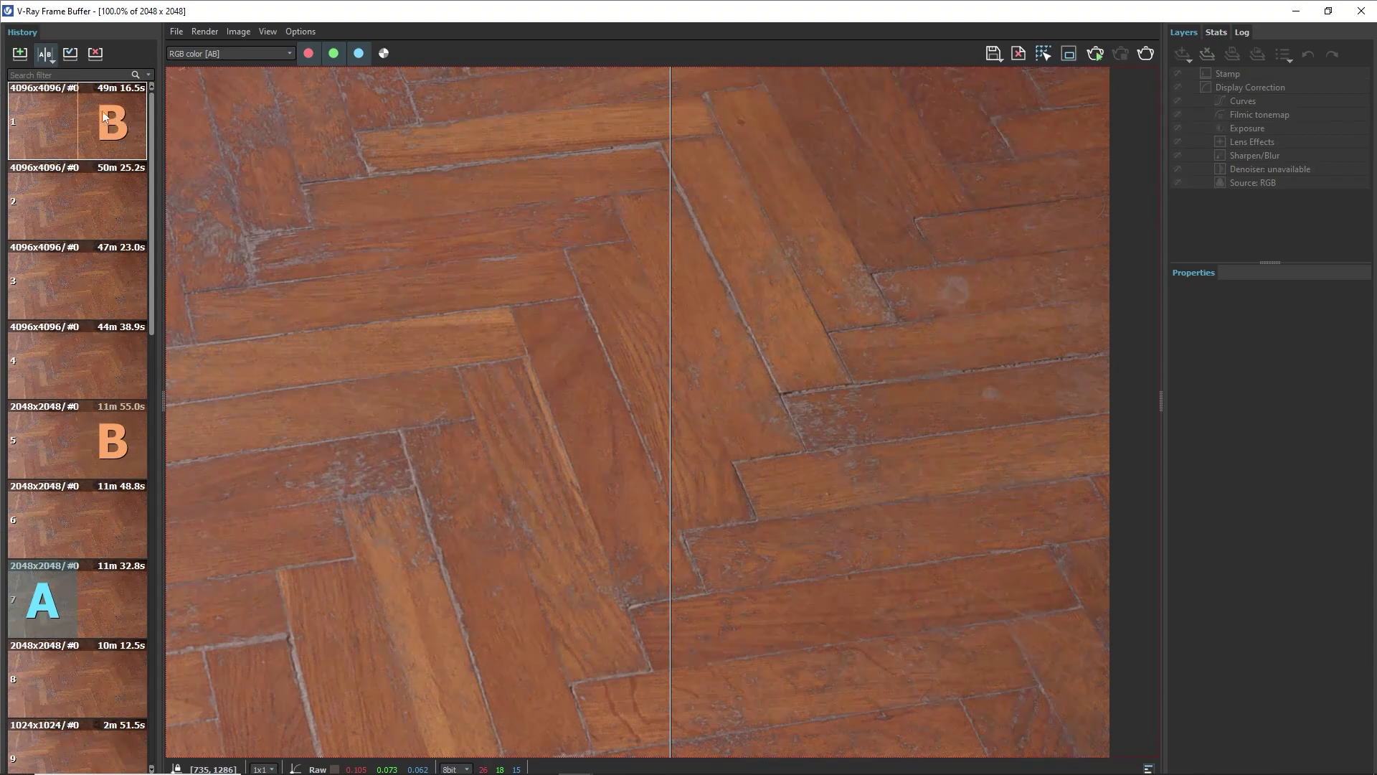
- Set the 2m 42.4s 1024x1024 render as B against the 2048x2048 render as A
left_click(85, 383)
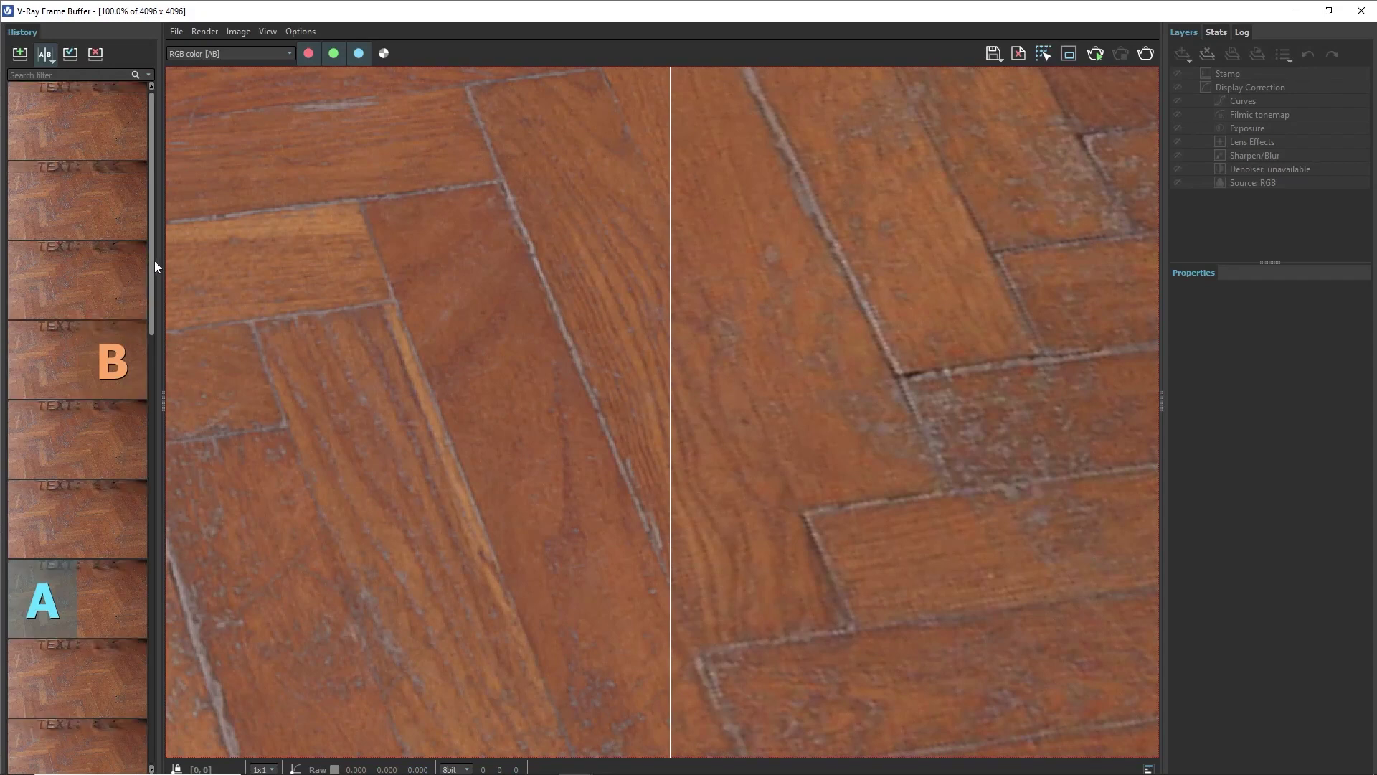
mouse_move(153, 260)
left_mouse_down()
mouse_move(157, 446)
mouse_move(158, 419)
left_mouse_up()
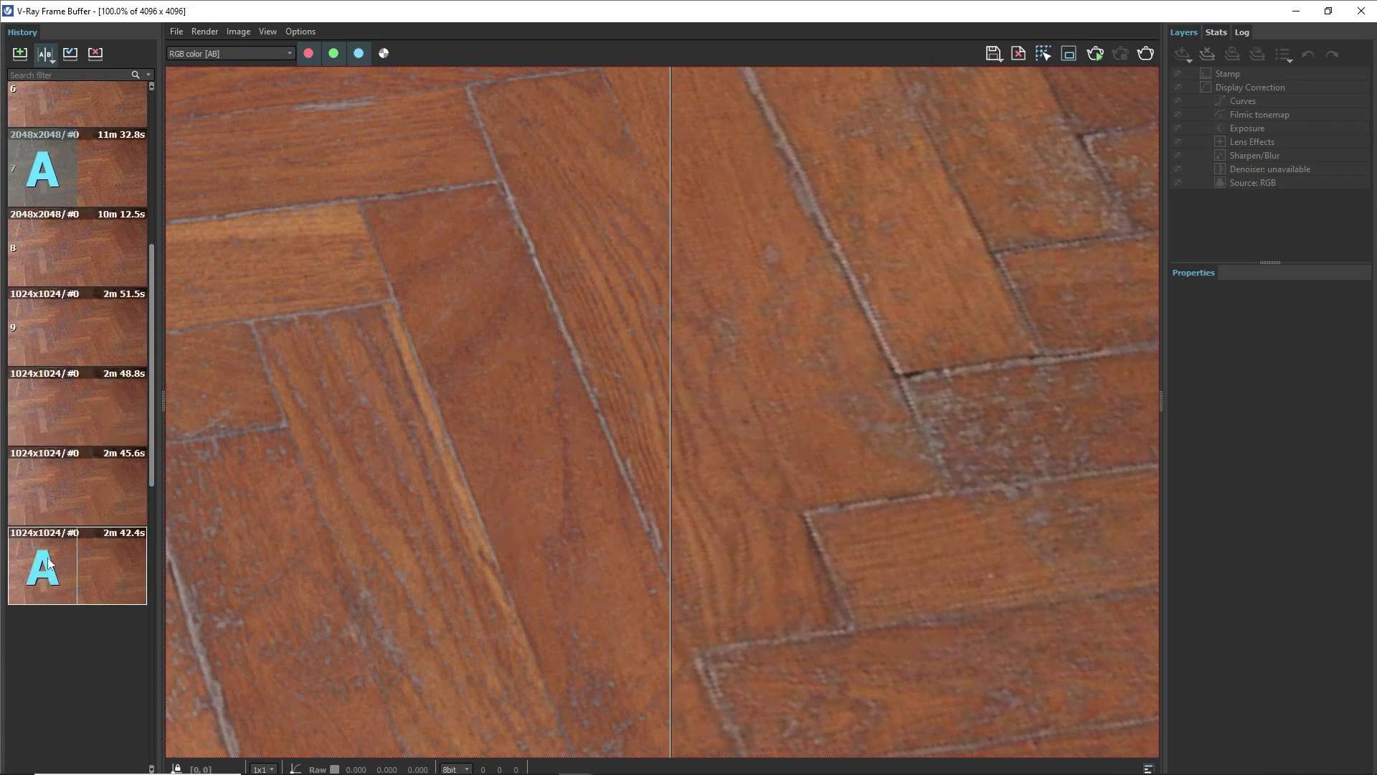
left_click(109, 570)
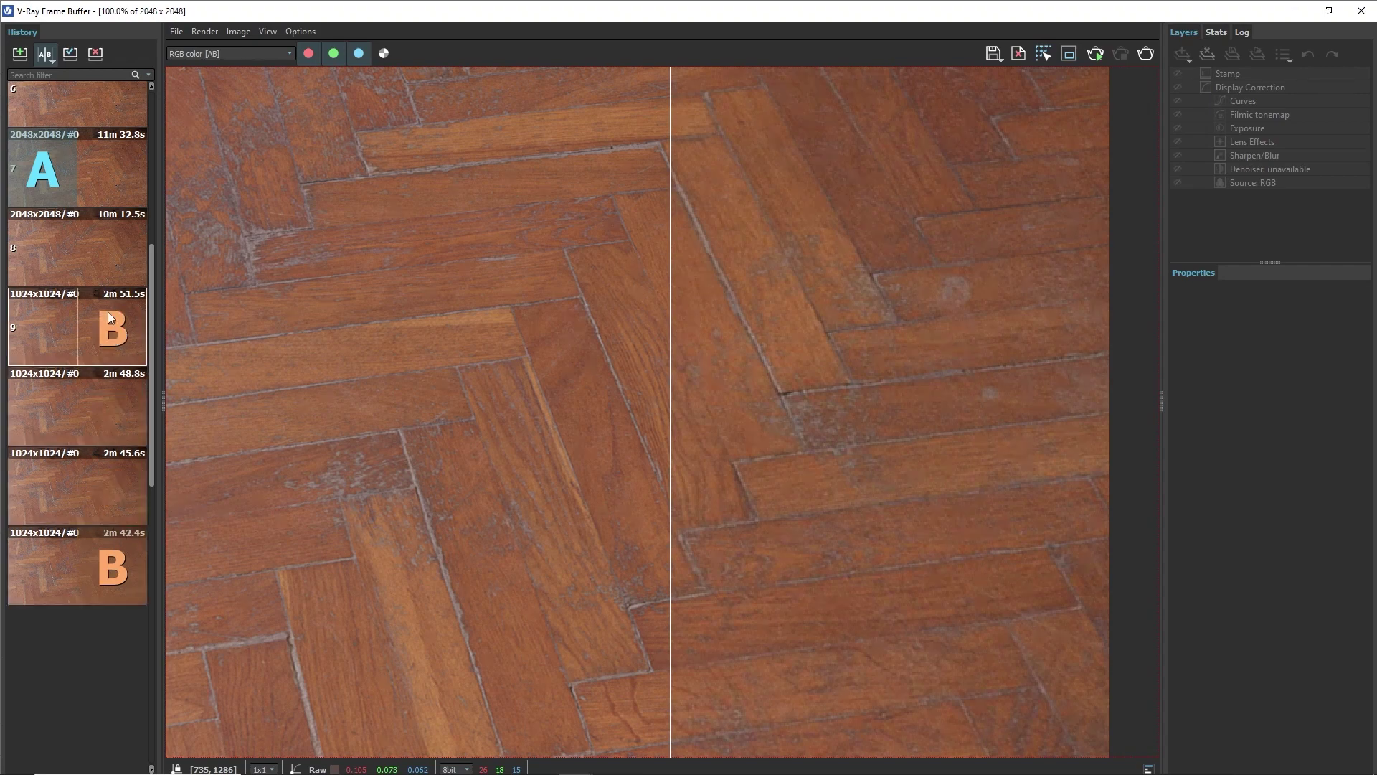
- Re-select the 2m 42.4s render as B and zoom the comparison canvas out to 50%
mouse_move(158, 340)
left_mouse_down()
mouse_move(152, 351)
mouse_move(153, 320)
left_mouse_up()
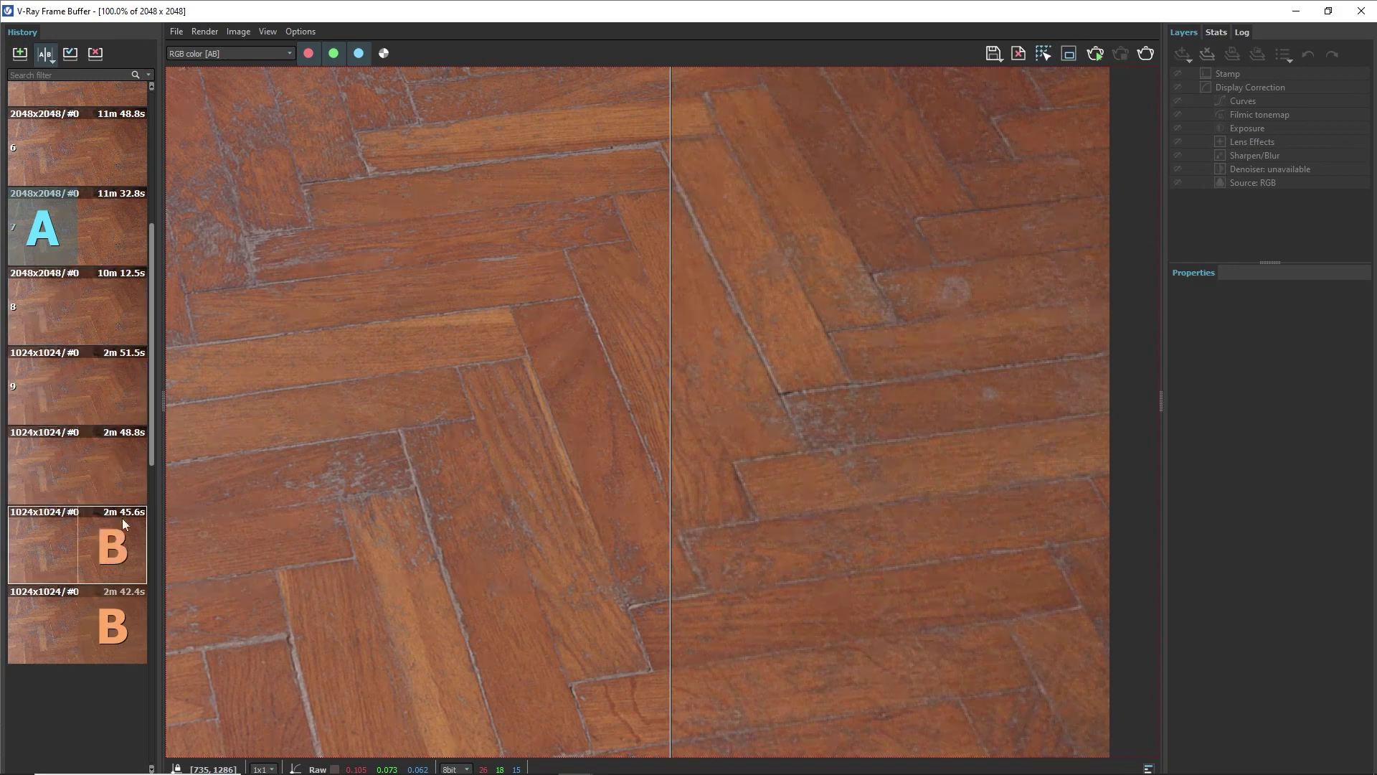
left_click(113, 588)
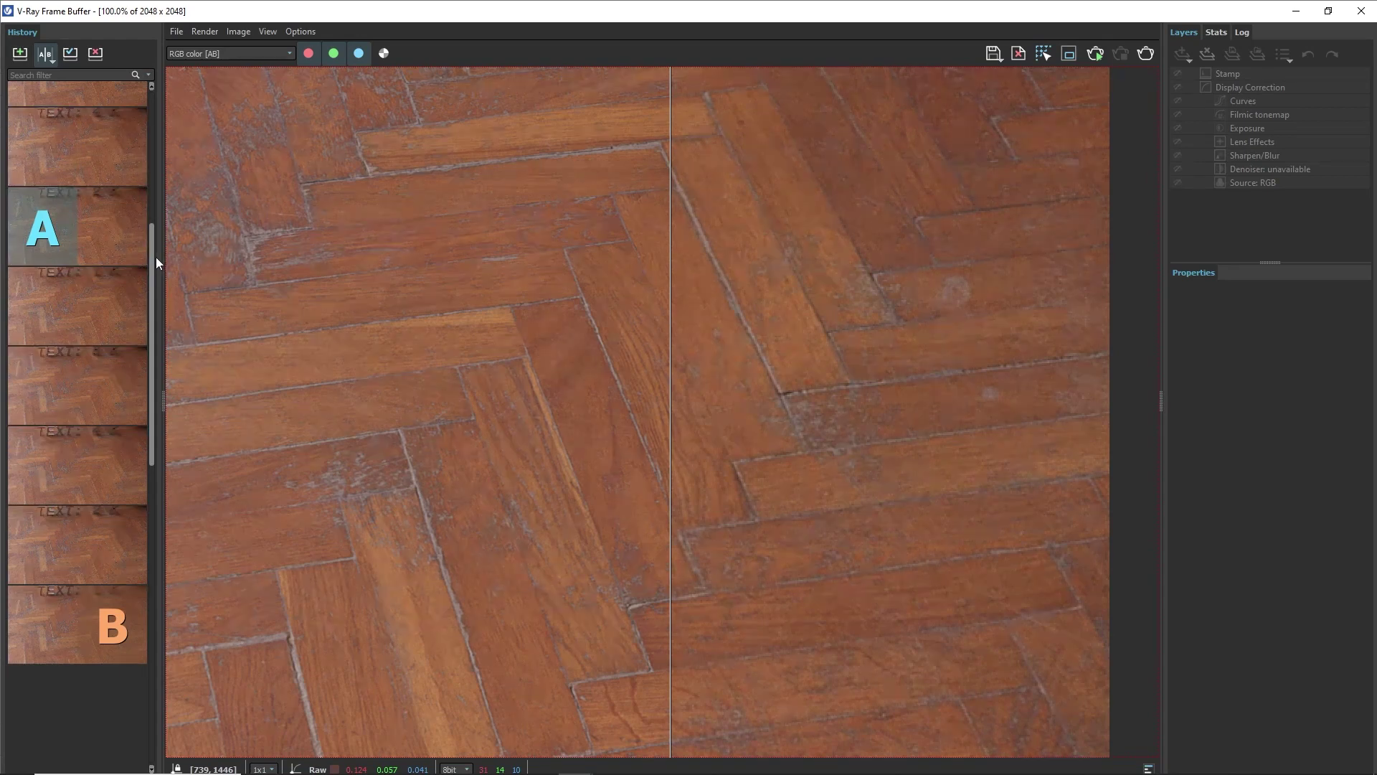
left_click_drag(153, 257, 150, 114)
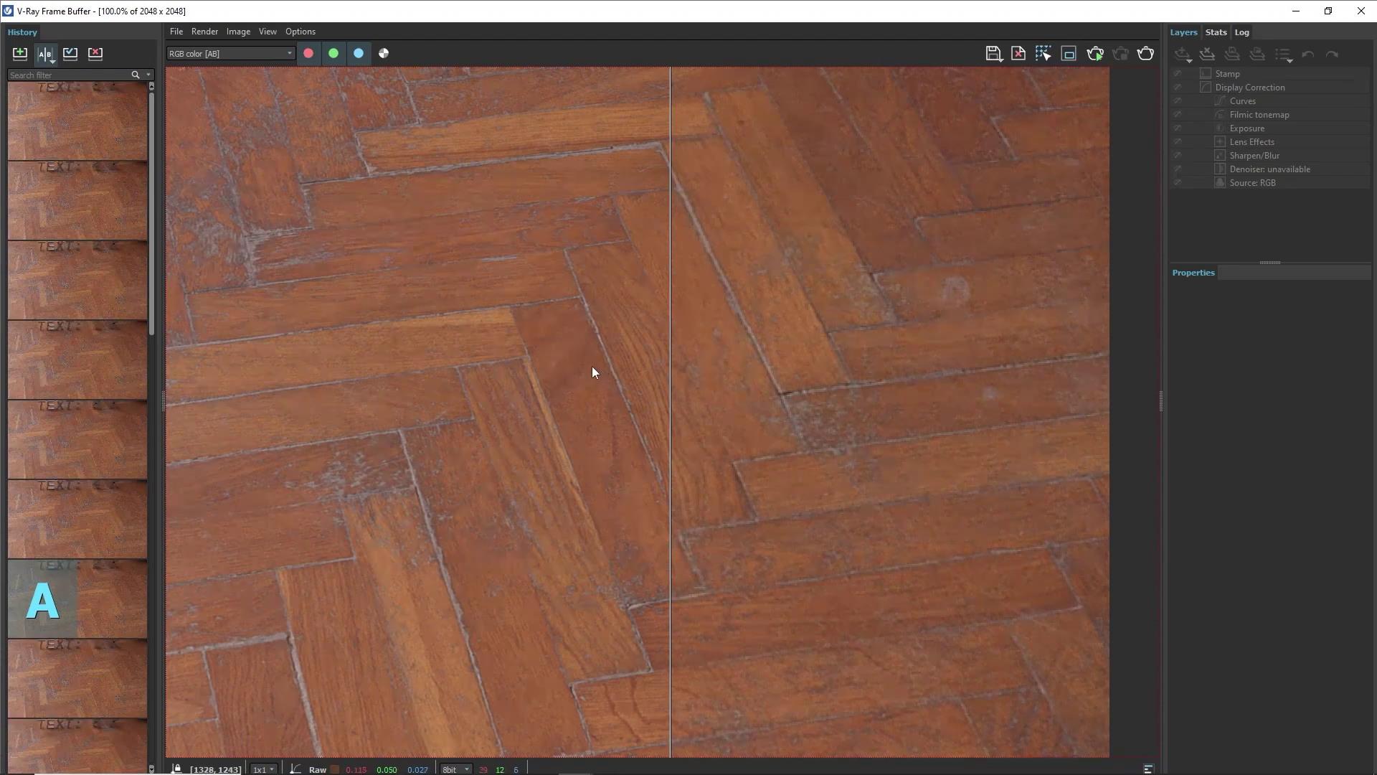
scroll(552, 344, "down", 2)
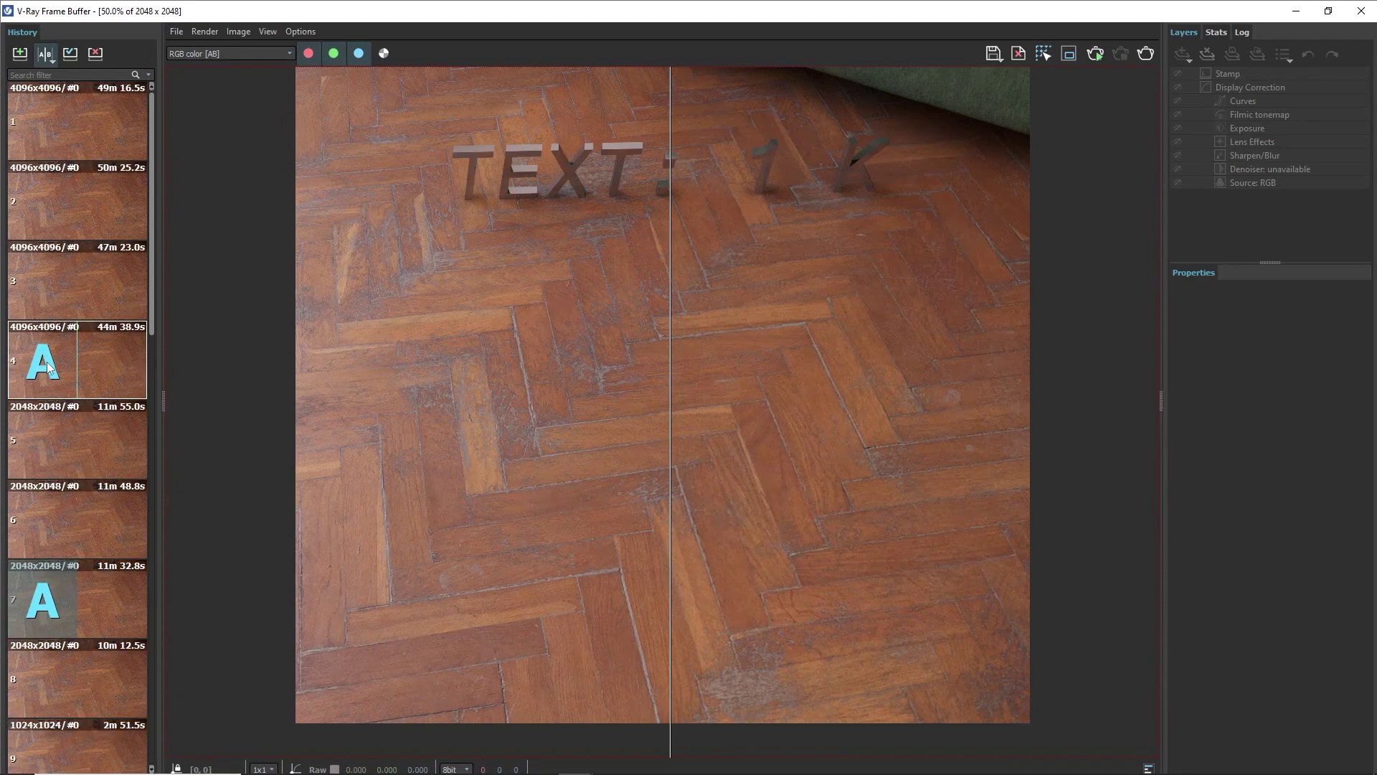
- Compare render 4 (A) with the first 4096x4096 render (B), sweeping the divider to the 8 letter
left_click(50, 359)
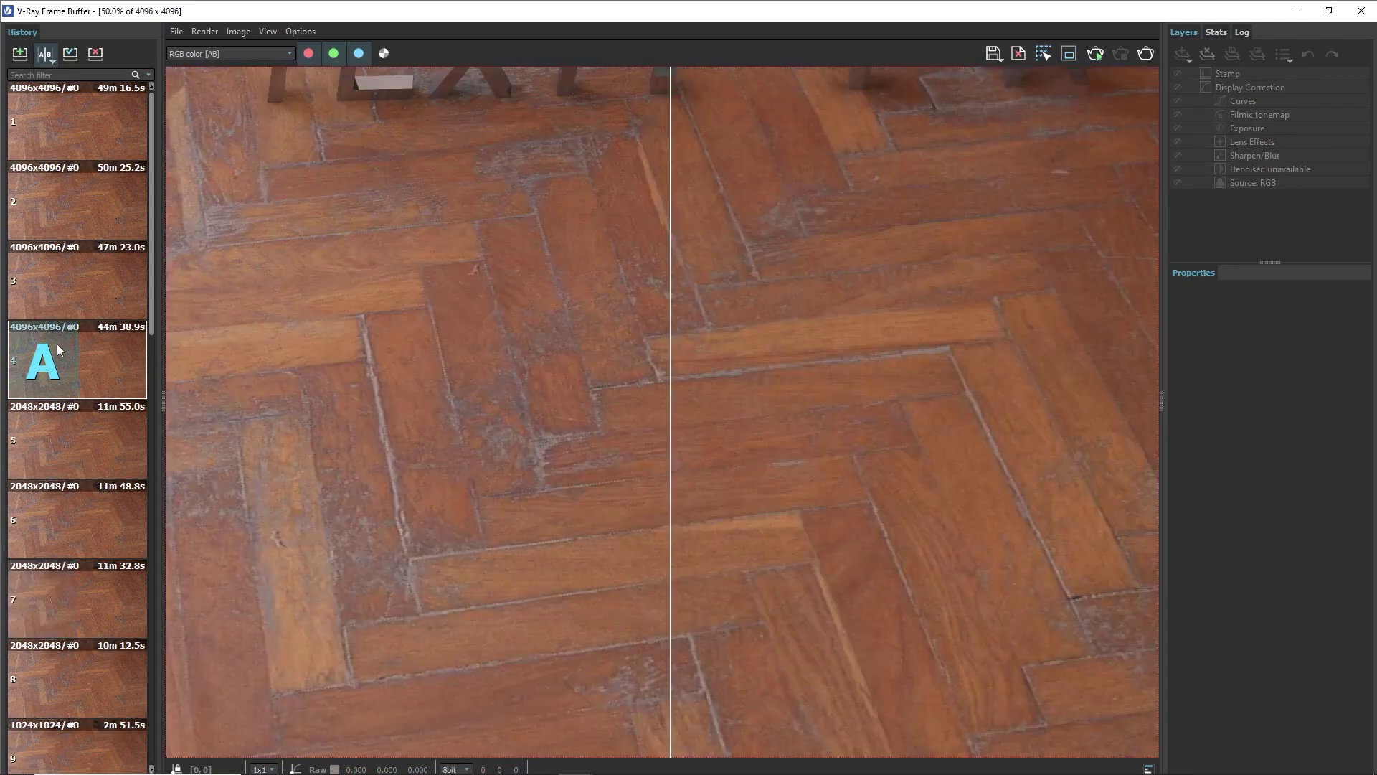
mouse_move(77, 122)
left_click(139, 121)
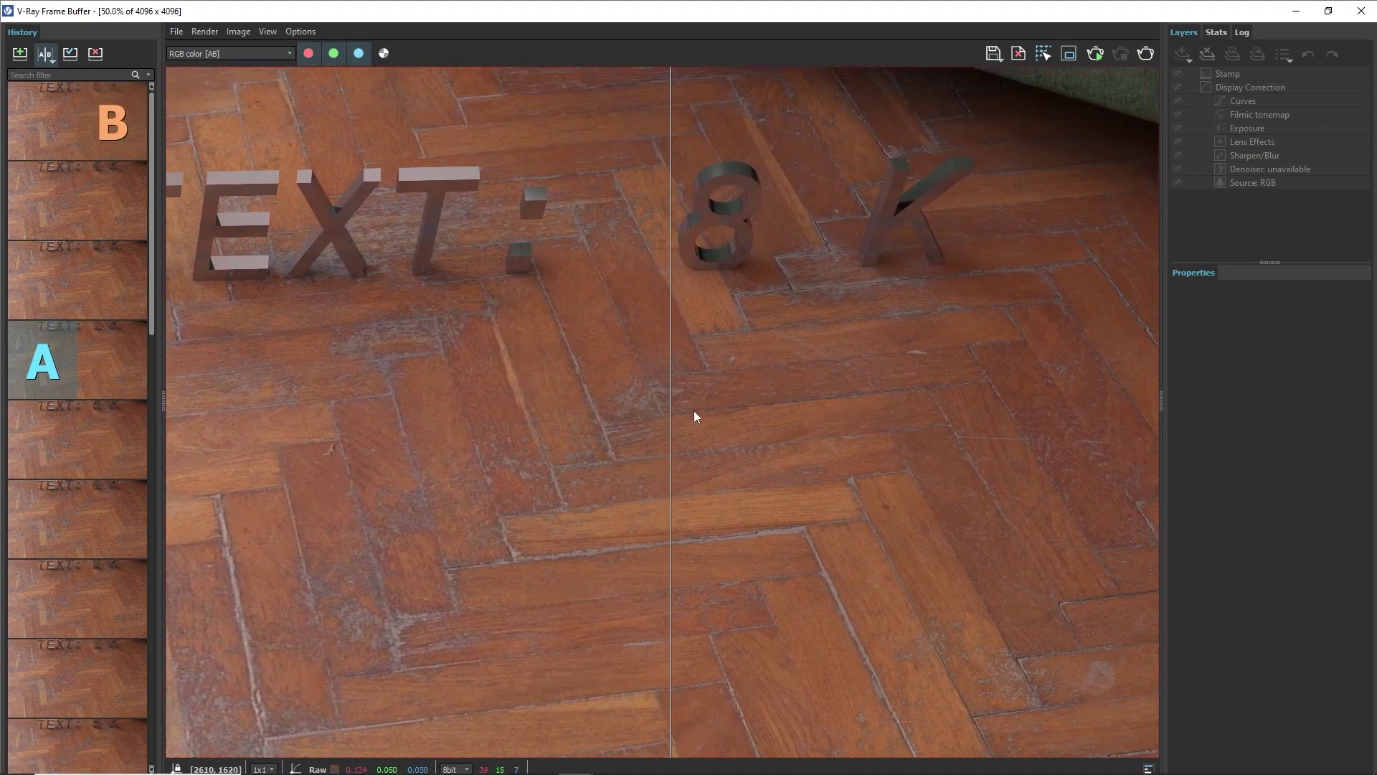
left_click_drag(668, 336, 809, 334)
left_click_drag(809, 247, 686, 244)
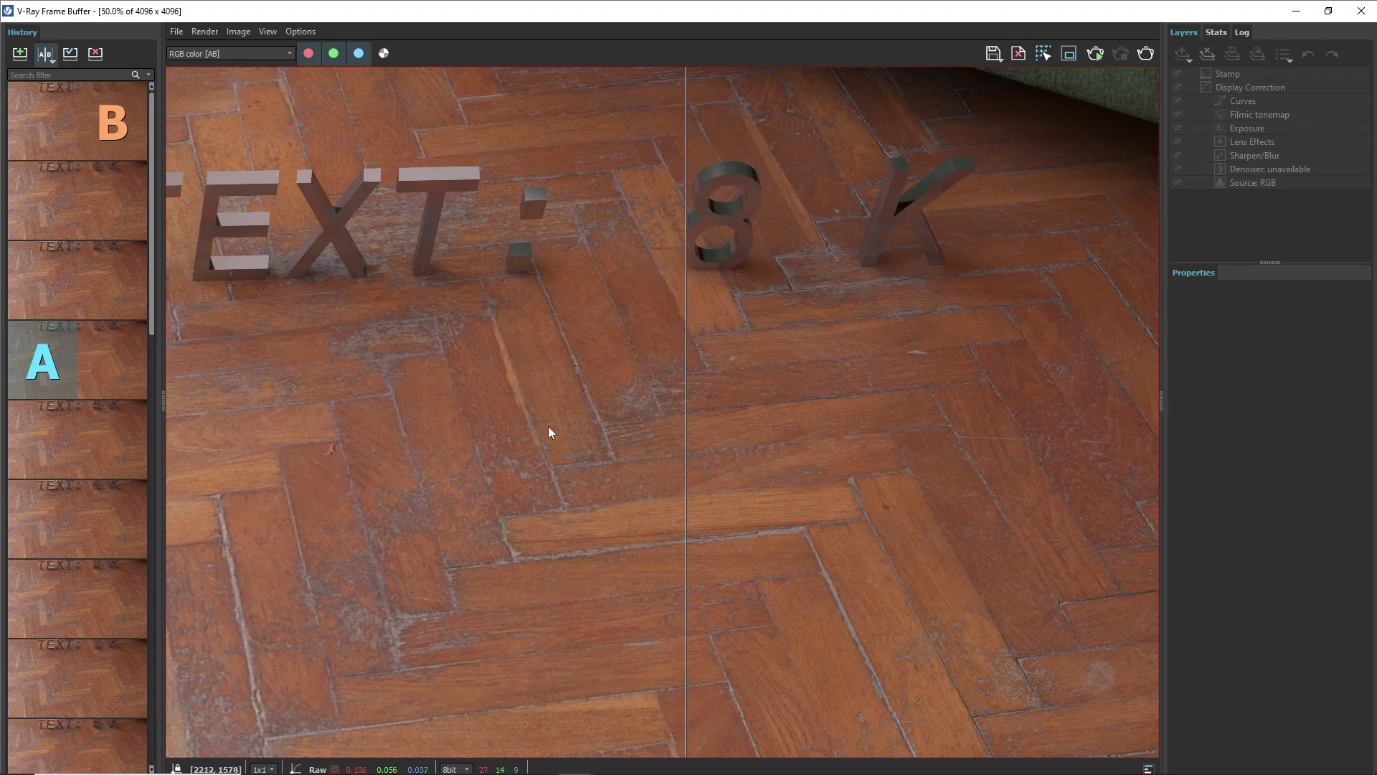
left_click(61, 137)
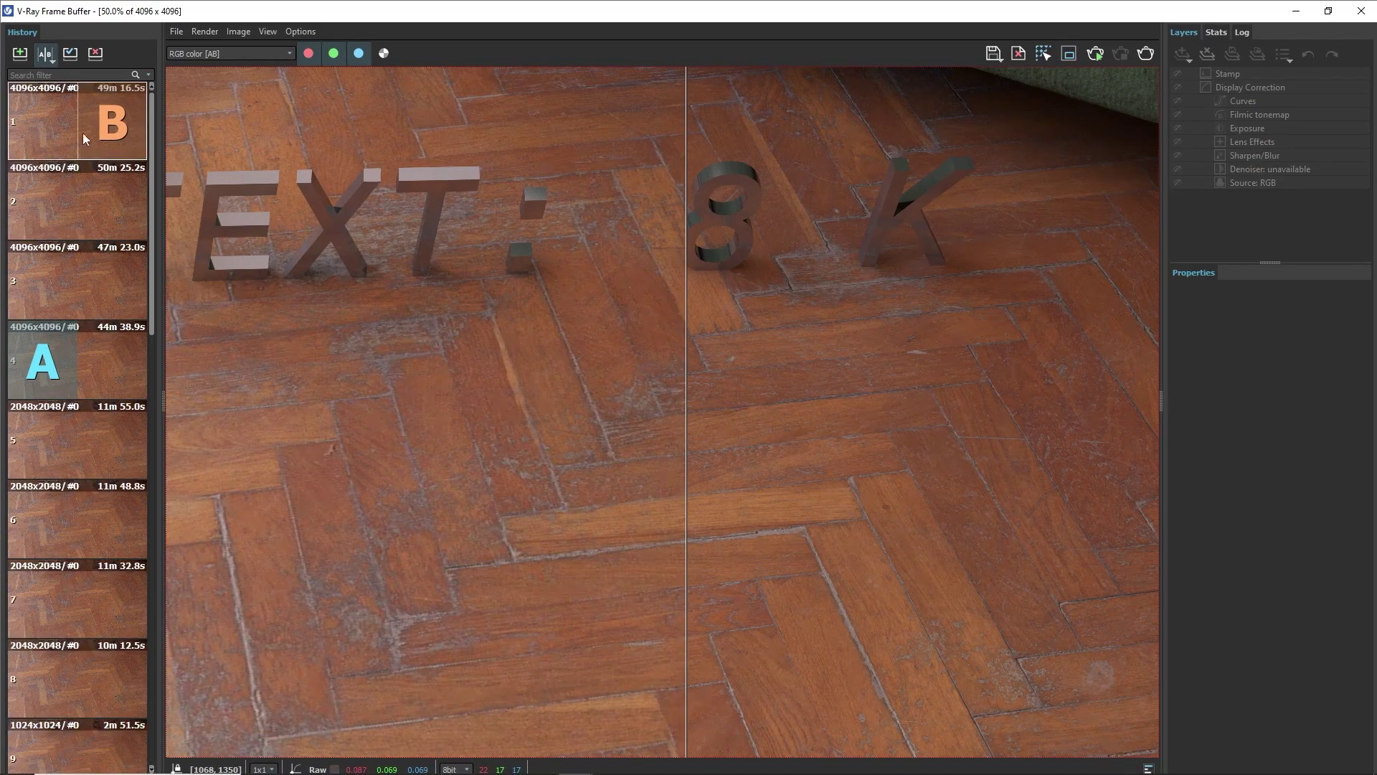
left_click(63, 376)
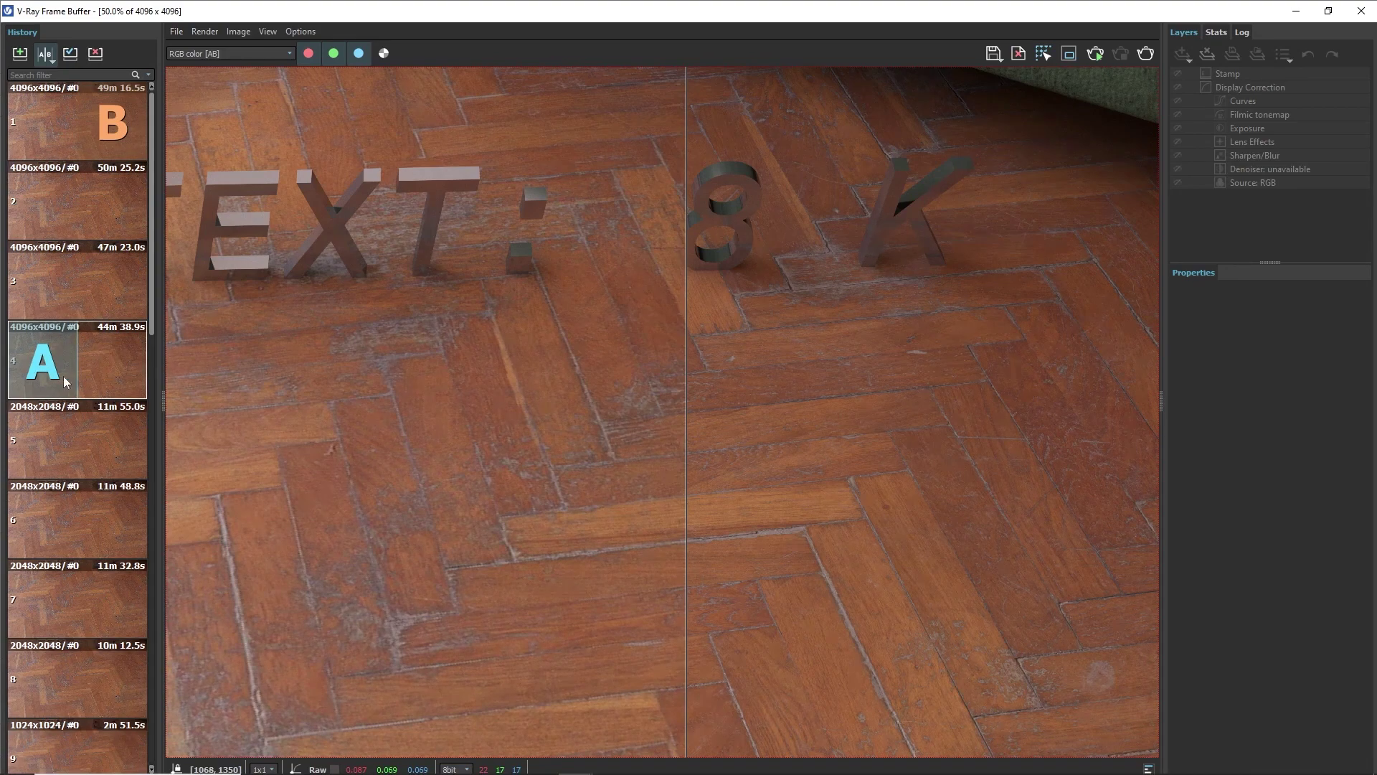
- Zoom to 100% on the worn floorboards, moving the divider to show more of B
mouse_move(977, 484)
middle_mouse_down()
mouse_move(867, 308)
mouse_move(839, 316)
mouse_move(796, 231)
mouse_move(801, 195)
middle_mouse_up()
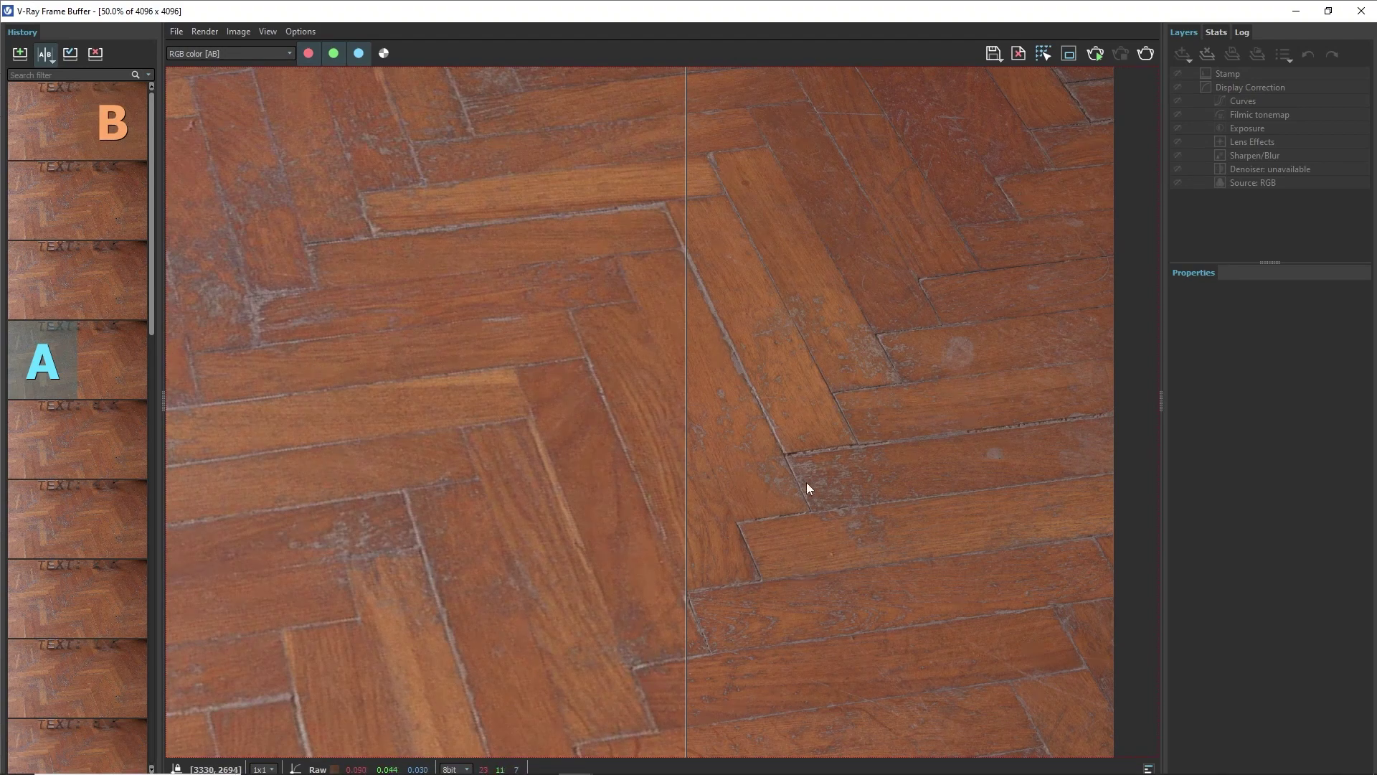
mouse_move(698, 496)
left_mouse_down()
mouse_move(1071, 486)
mouse_move(1051, 485)
left_mouse_up()
scroll(853, 550, "up", 1)
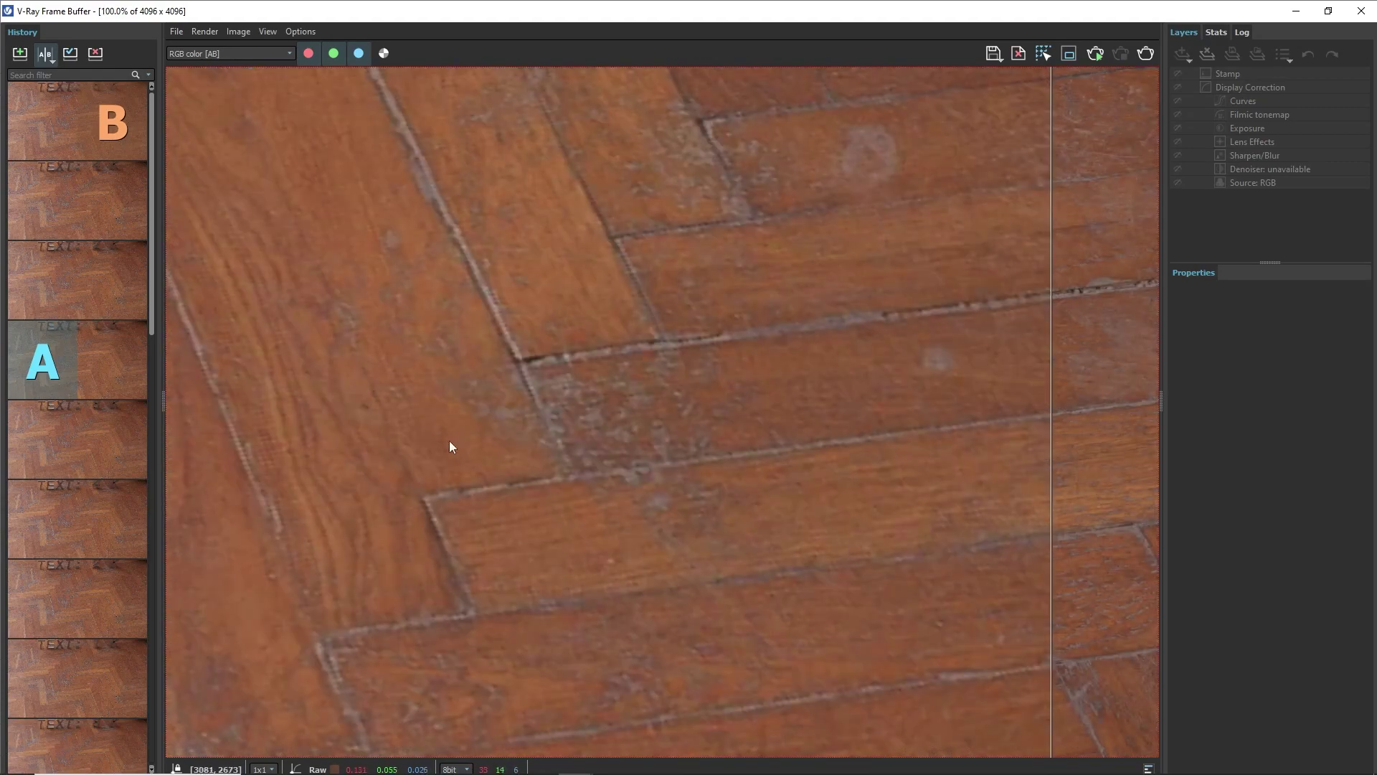
mouse_move(449, 440)
middle_mouse_down()
mouse_move(545, 455)
mouse_move(680, 446)
middle_mouse_up()
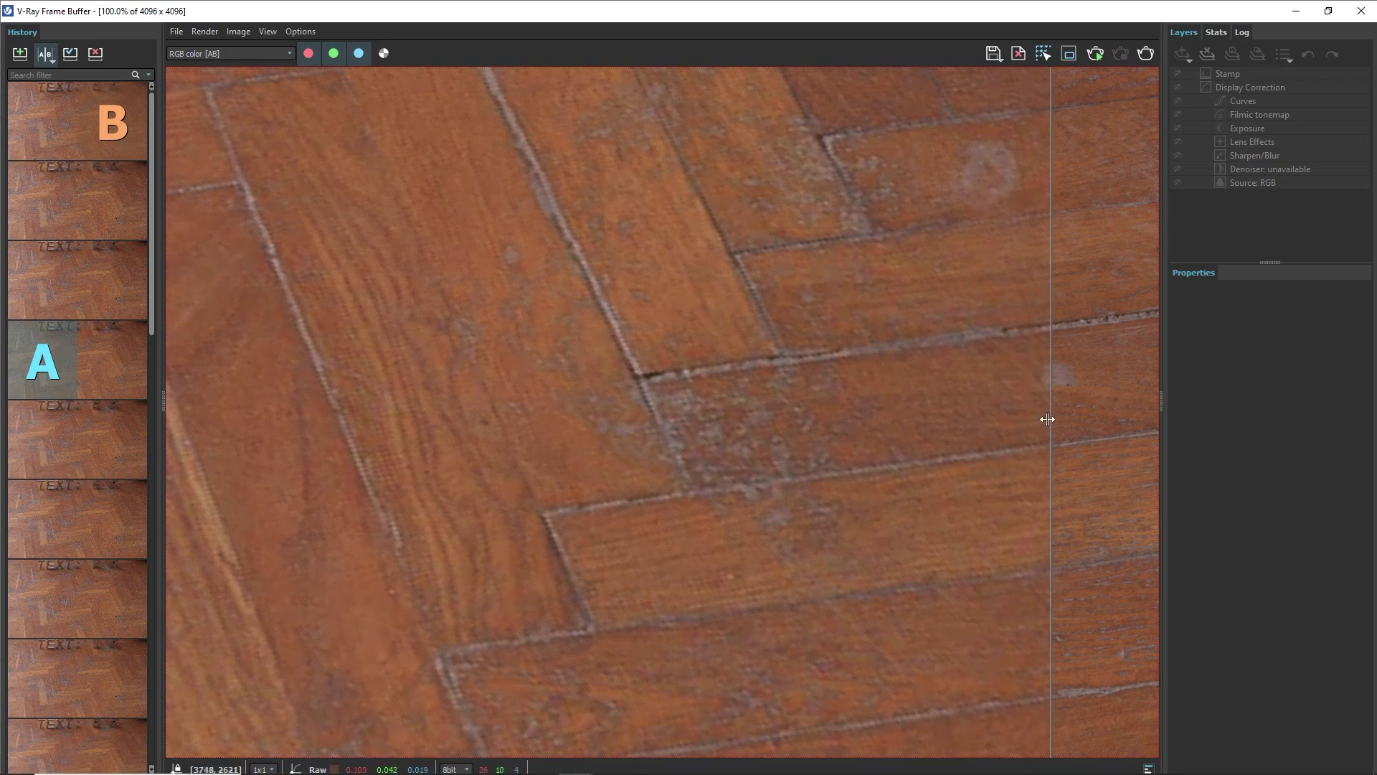
mouse_move(1051, 416)
left_mouse_down()
mouse_move(367, 416)
mouse_move(639, 385)
mouse_move(924, 394)
mouse_move(375, 395)
mouse_move(944, 402)
mouse_move(446, 400)
mouse_move(819, 400)
mouse_move(472, 386)
left_mouse_up()
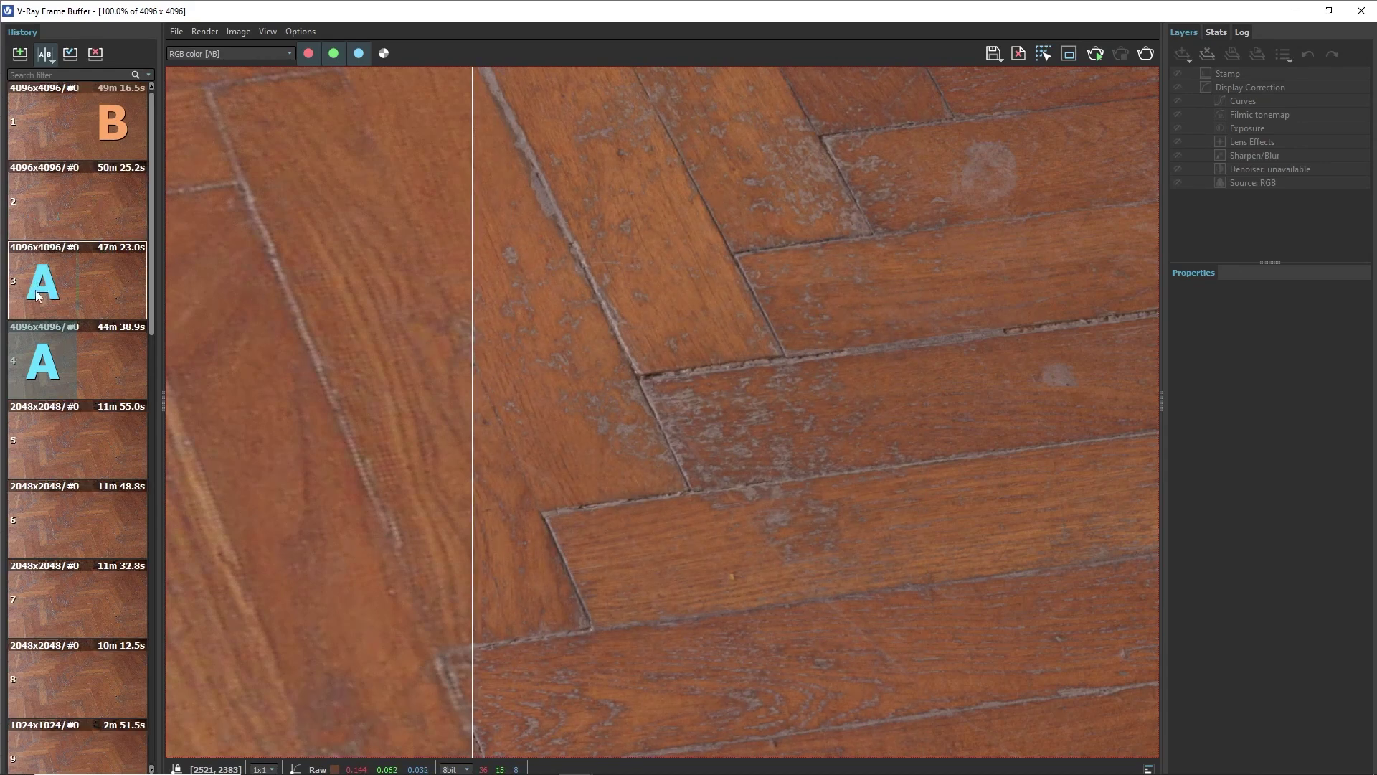
- Set render 3 as A against the first 8K render and sweep the divider across the floorboards
left_click(37, 294)
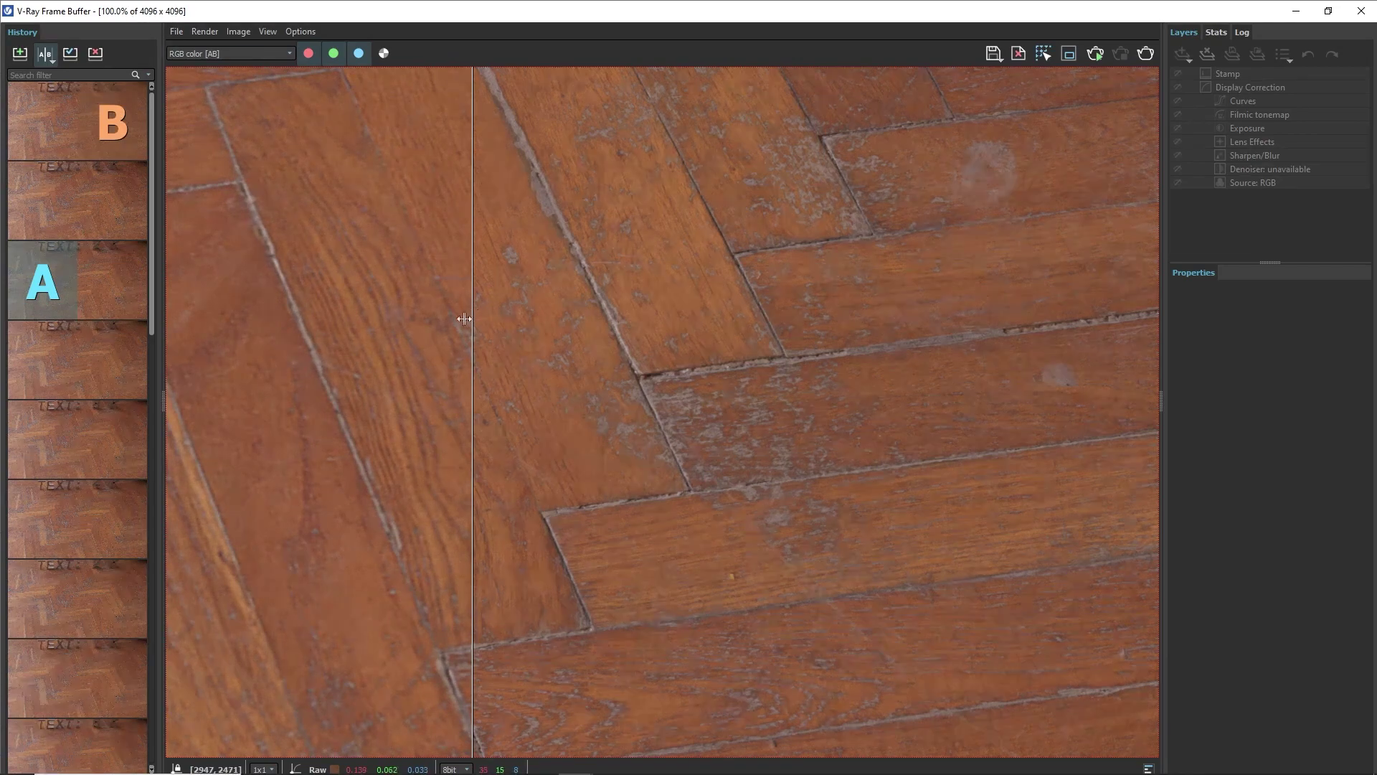
mouse_move(472, 319)
left_mouse_down()
mouse_move(659, 424)
mouse_move(917, 424)
left_mouse_up()
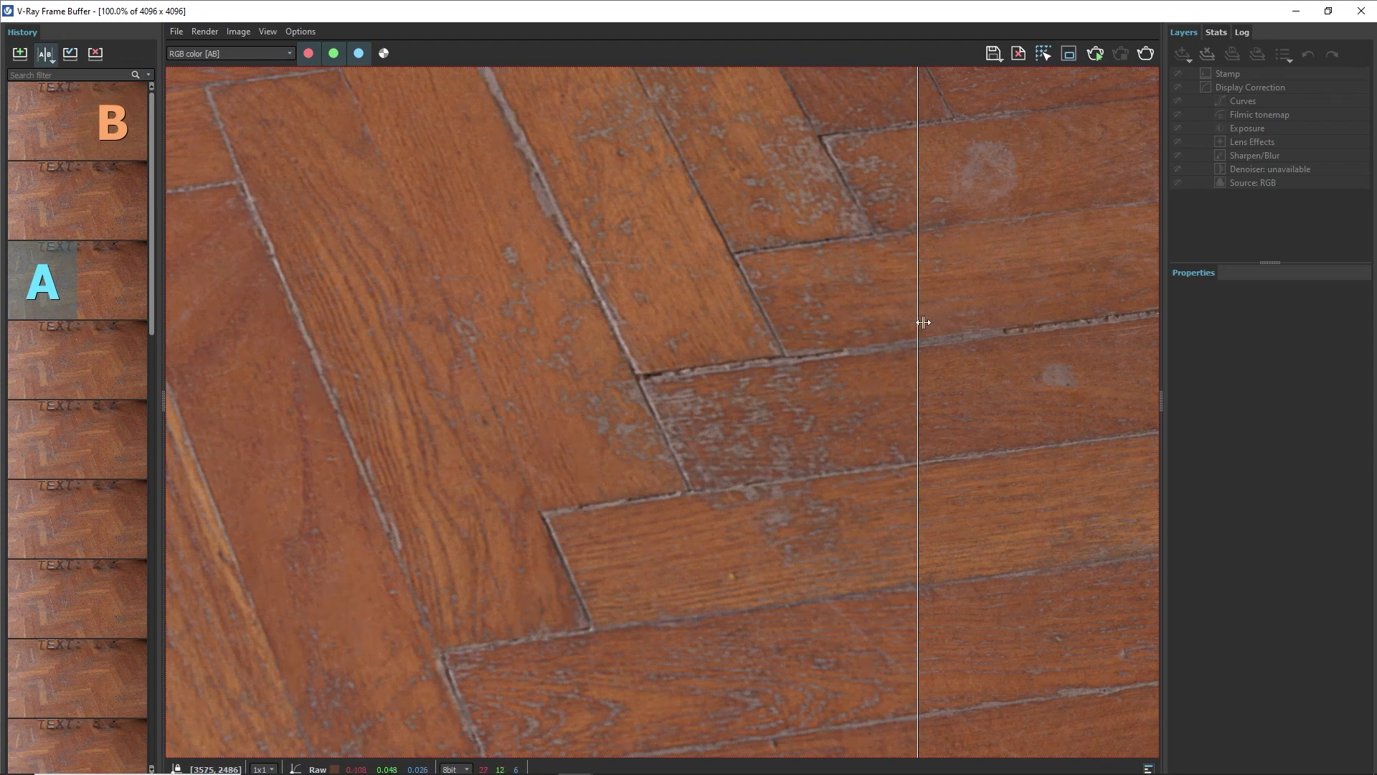
mouse_move(923, 322)
left_mouse_down()
mouse_move(449, 323)
mouse_move(819, 338)
left_mouse_up()
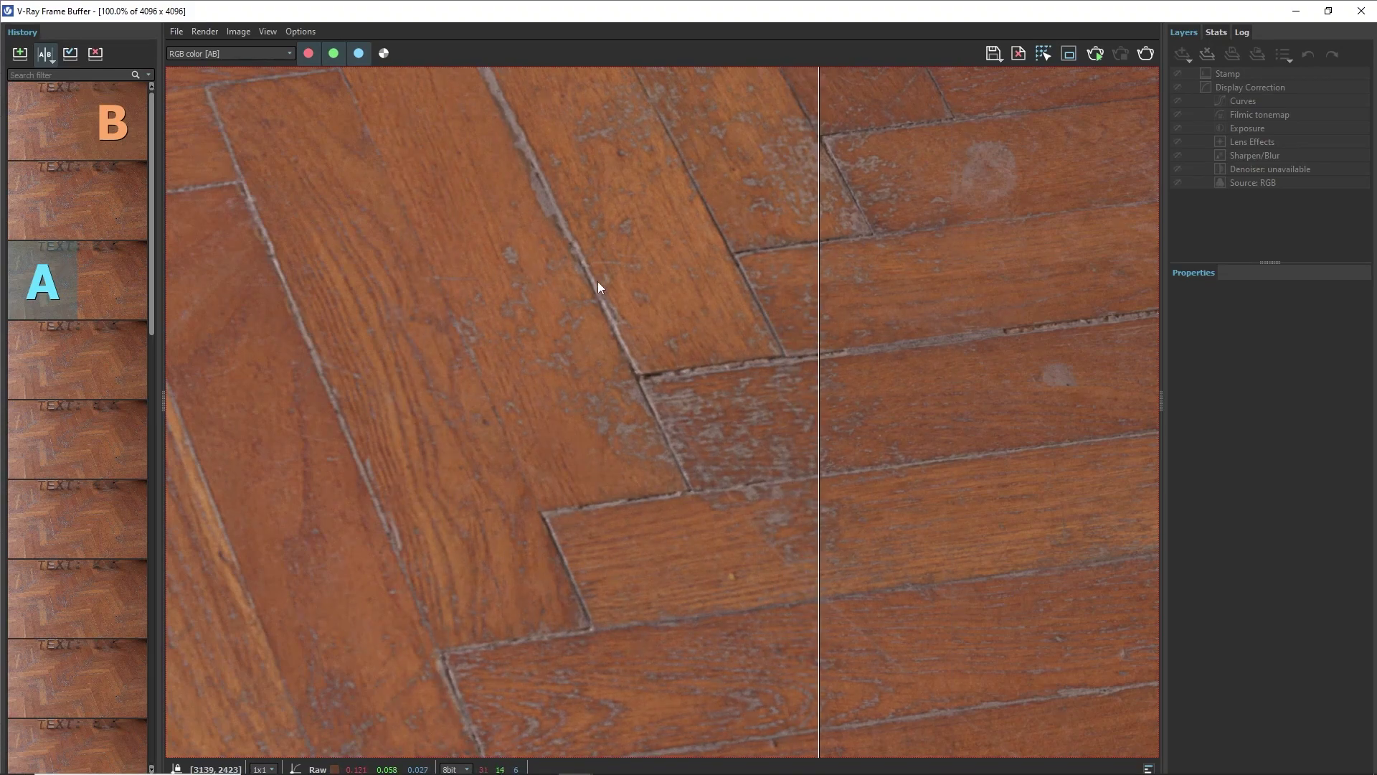
mouse_move(805, 356)
left_mouse_down()
mouse_move(476, 348)
mouse_move(844, 349)
left_mouse_up()
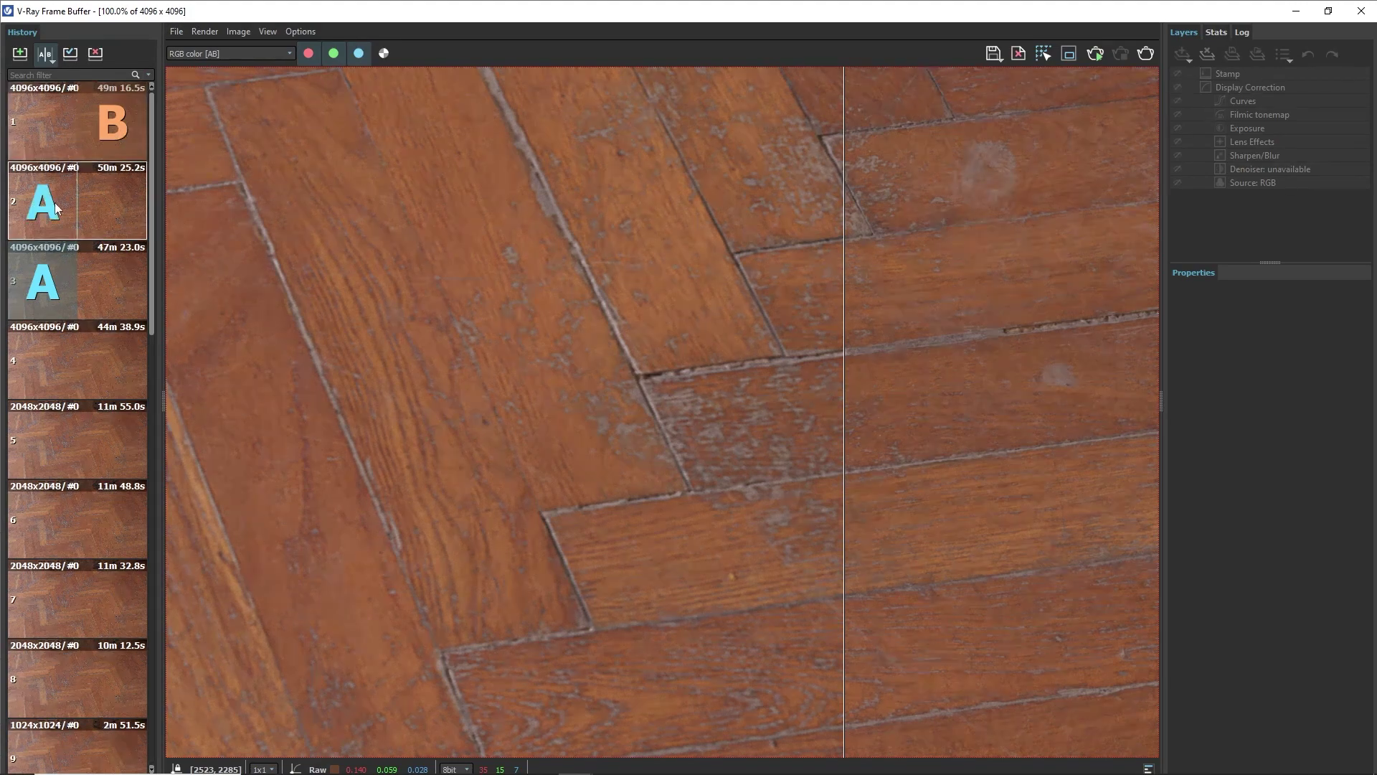
- Set render 2 as A and sweep the divider back and forth across the boards
left_click(55, 202)
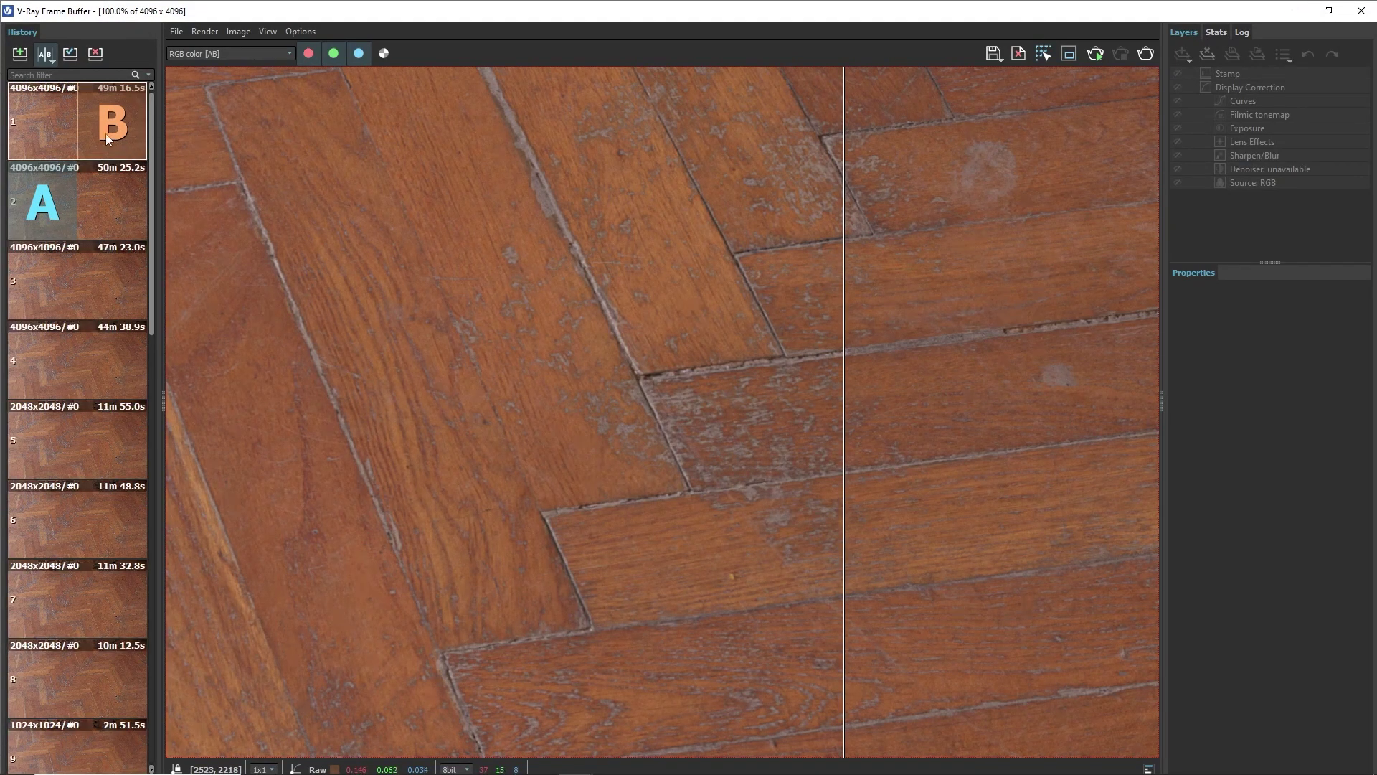
mouse_move(844, 364)
left_mouse_down()
mouse_move(831, 360)
mouse_move(937, 367)
mouse_move(861, 401)
mouse_move(452, 397)
mouse_move(830, 394)
mouse_move(533, 396)
mouse_move(808, 394)
mouse_move(774, 393)
left_mouse_up()
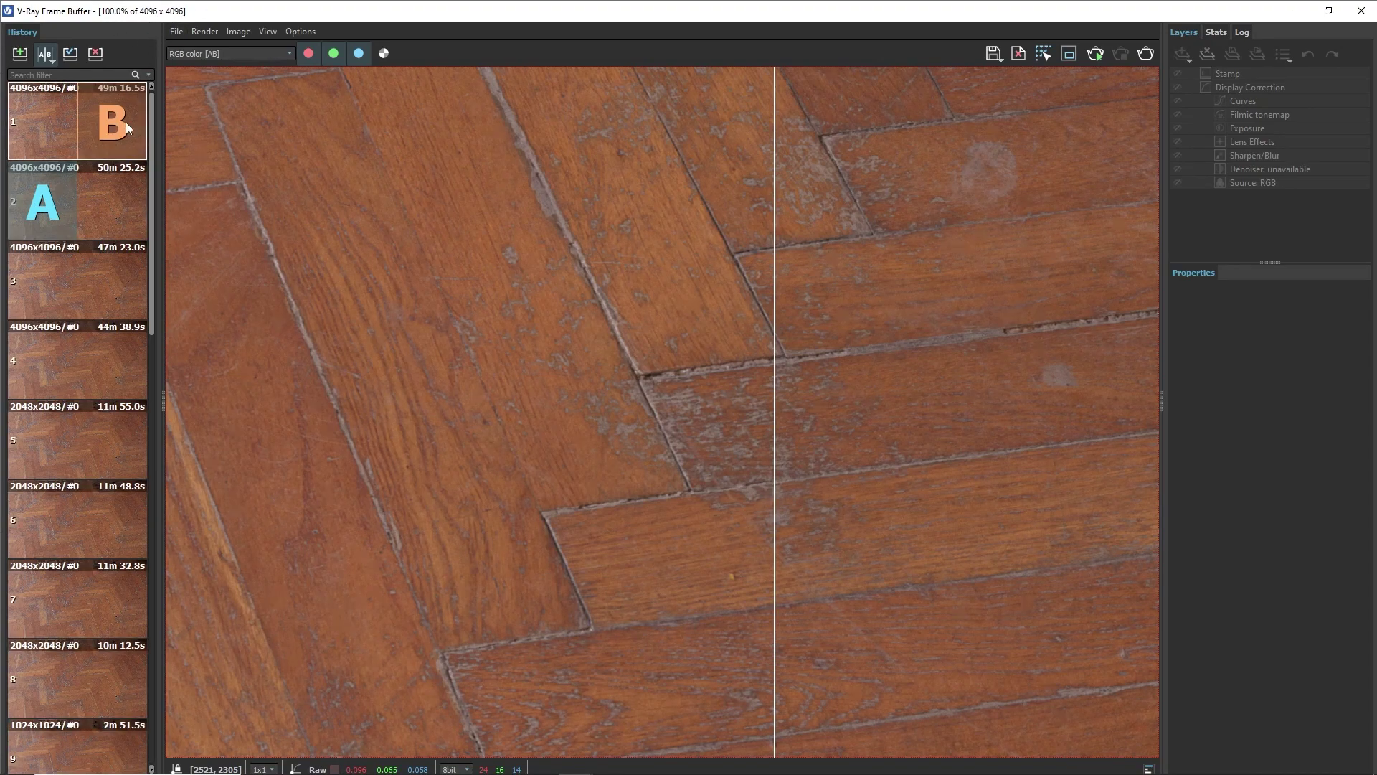
mouse_move(775, 356)
left_mouse_down()
mouse_move(502, 356)
mouse_move(881, 358)
left_mouse_up()
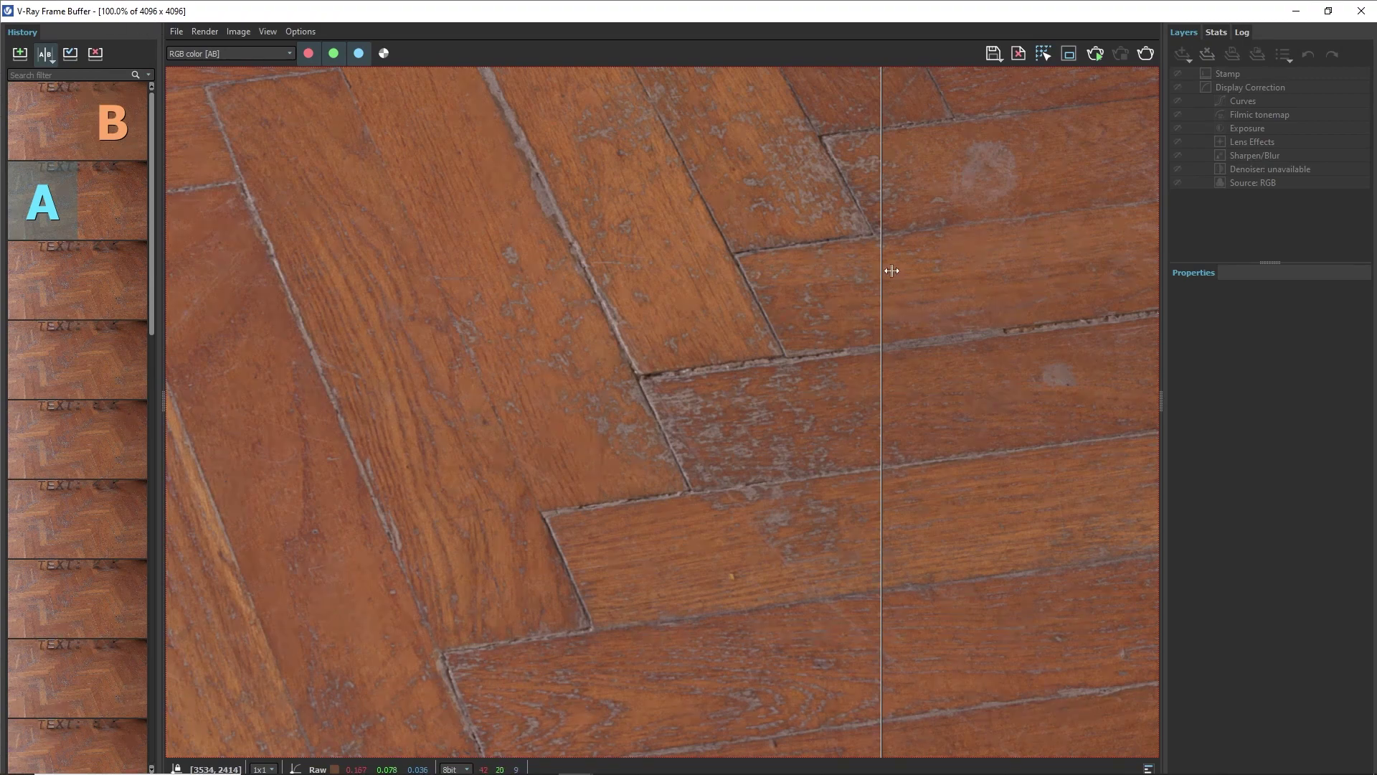
left_click_drag(892, 271, 763, 265)
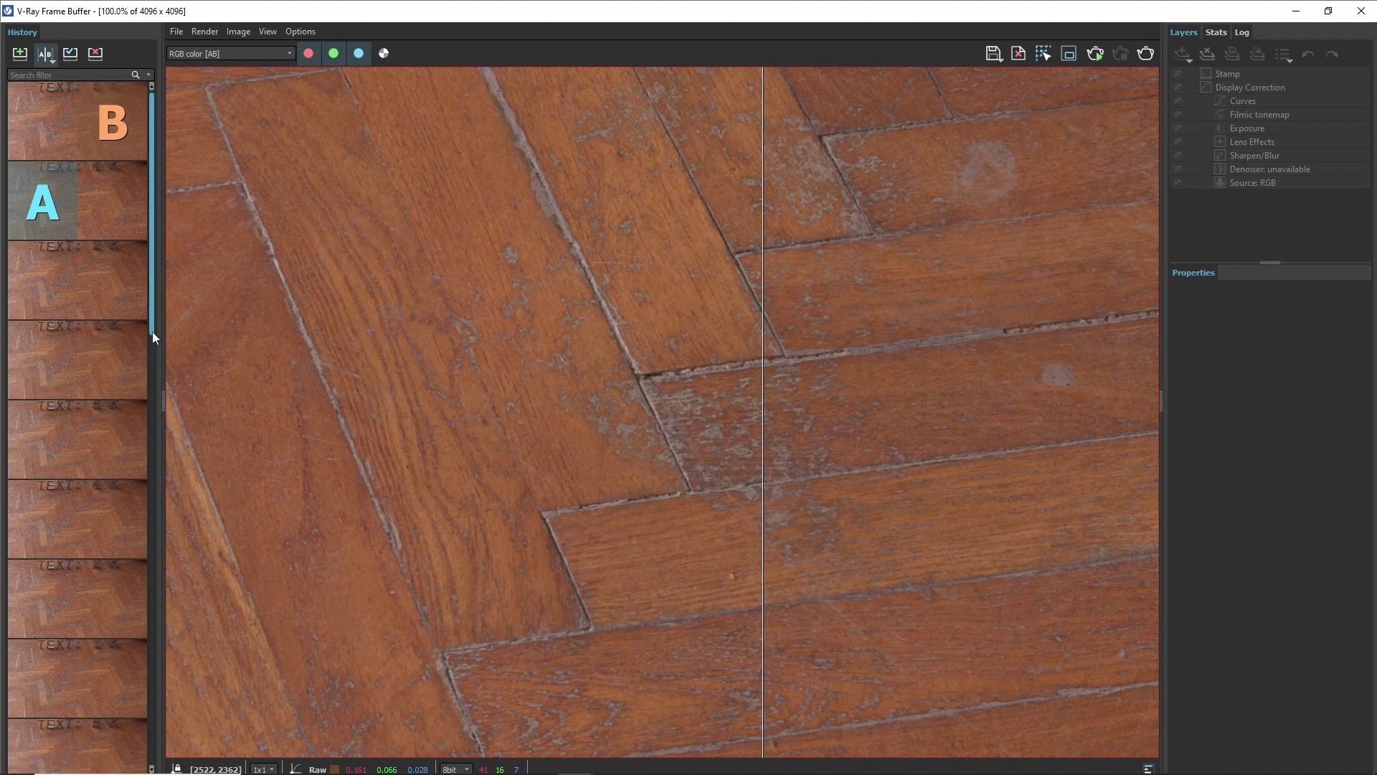
scroll(114, 245, "down", 5)
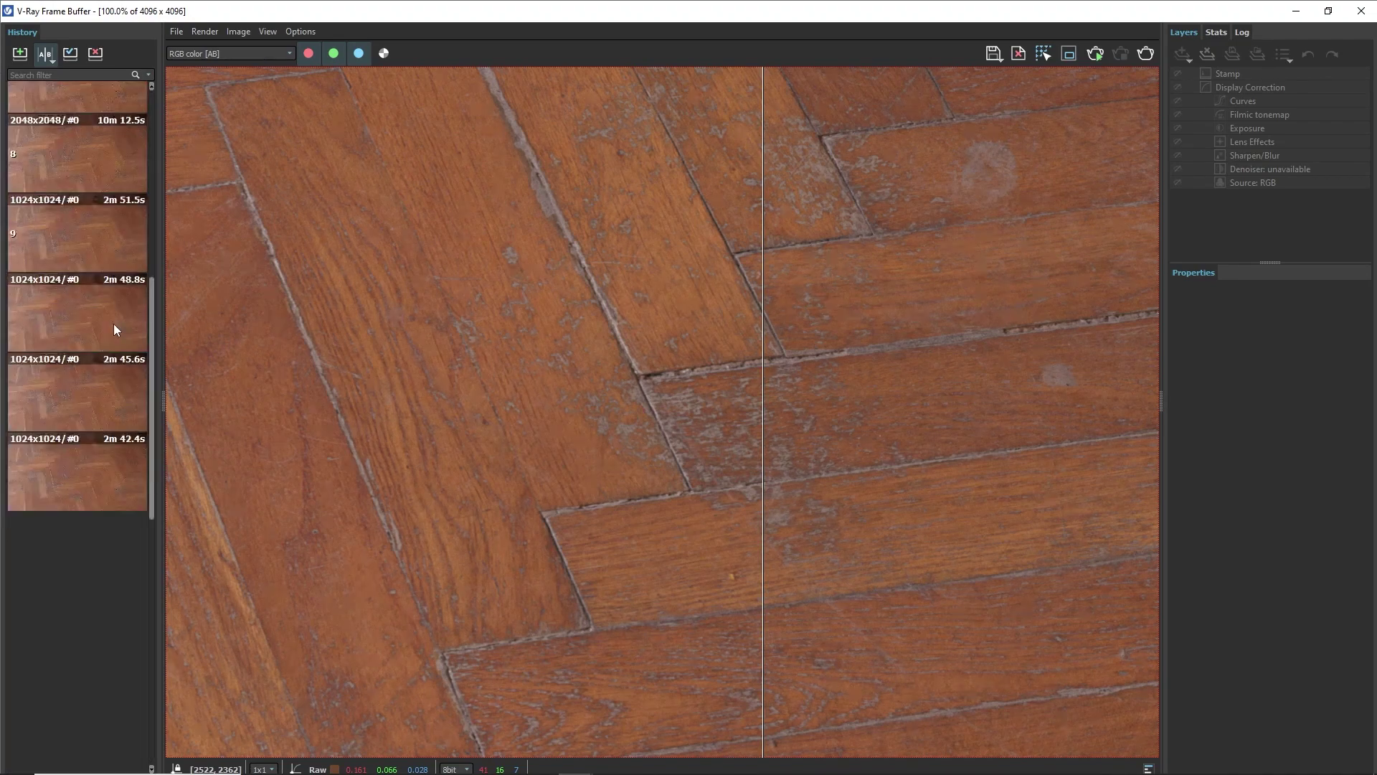
- Set the last 1K render as A and the first 8K render as B, then widen the view to 50%
left_click(35, 467)
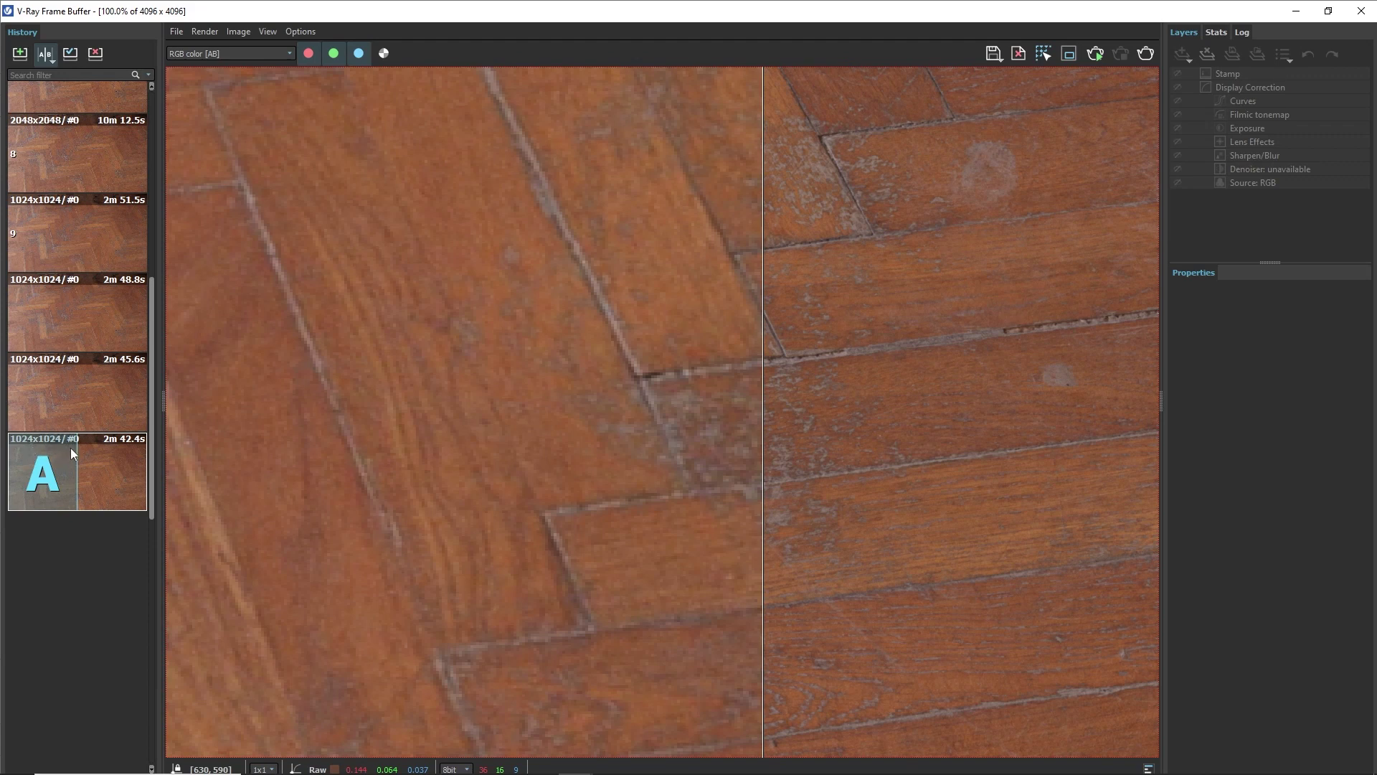
left_click(113, 294)
scroll(132, 126, "up", 10)
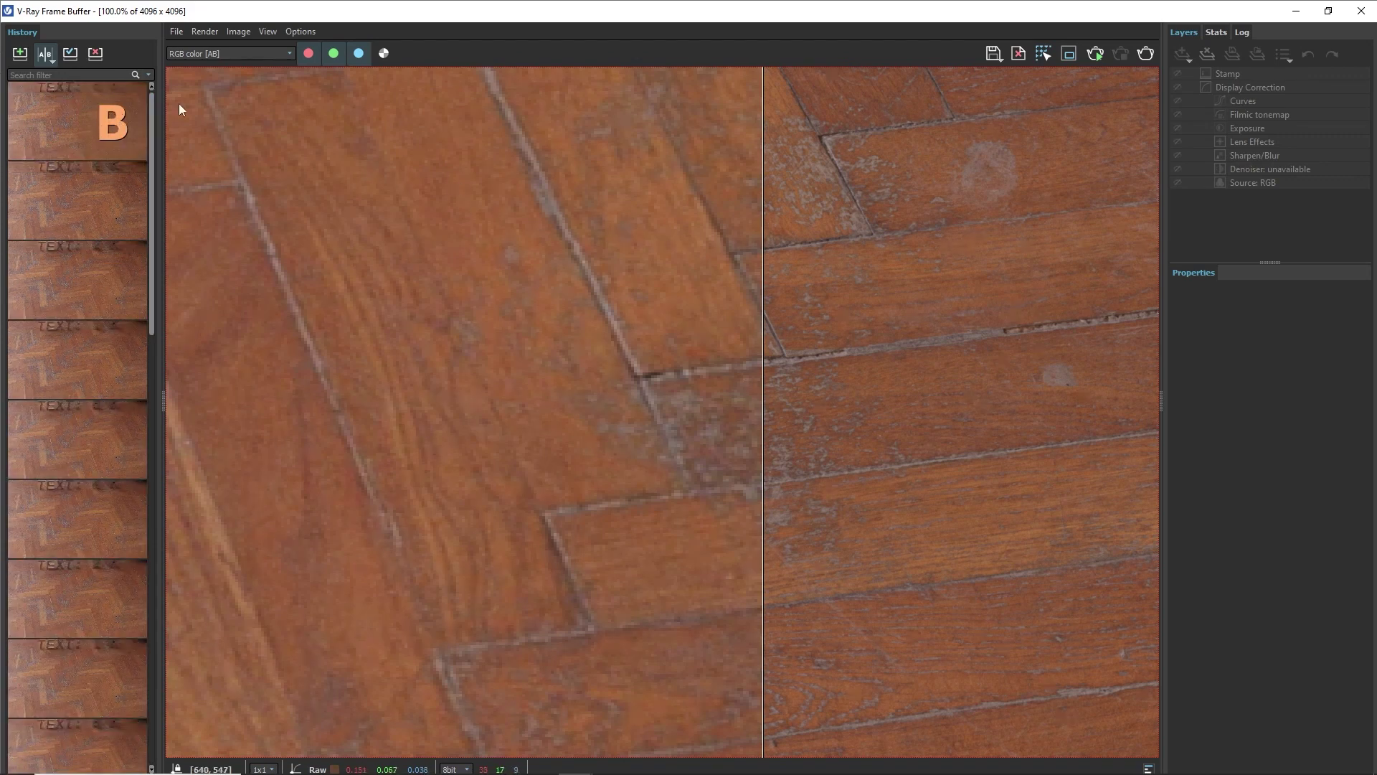
left_click_drag(773, 345, 1092, 335)
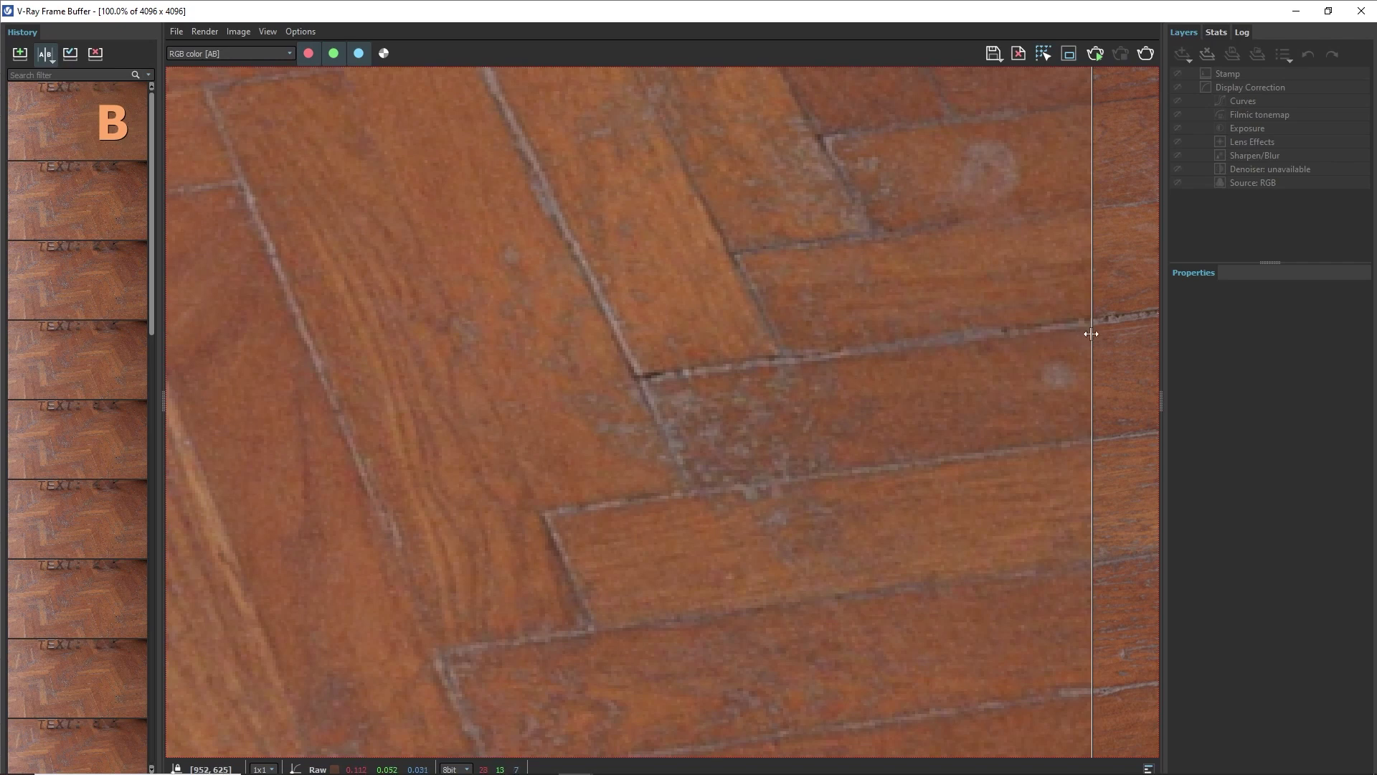
mouse_move(1091, 334)
left_mouse_down()
mouse_move(224, 343)
mouse_move(824, 347)
mouse_move(485, 341)
mouse_move(810, 348)
left_mouse_up()
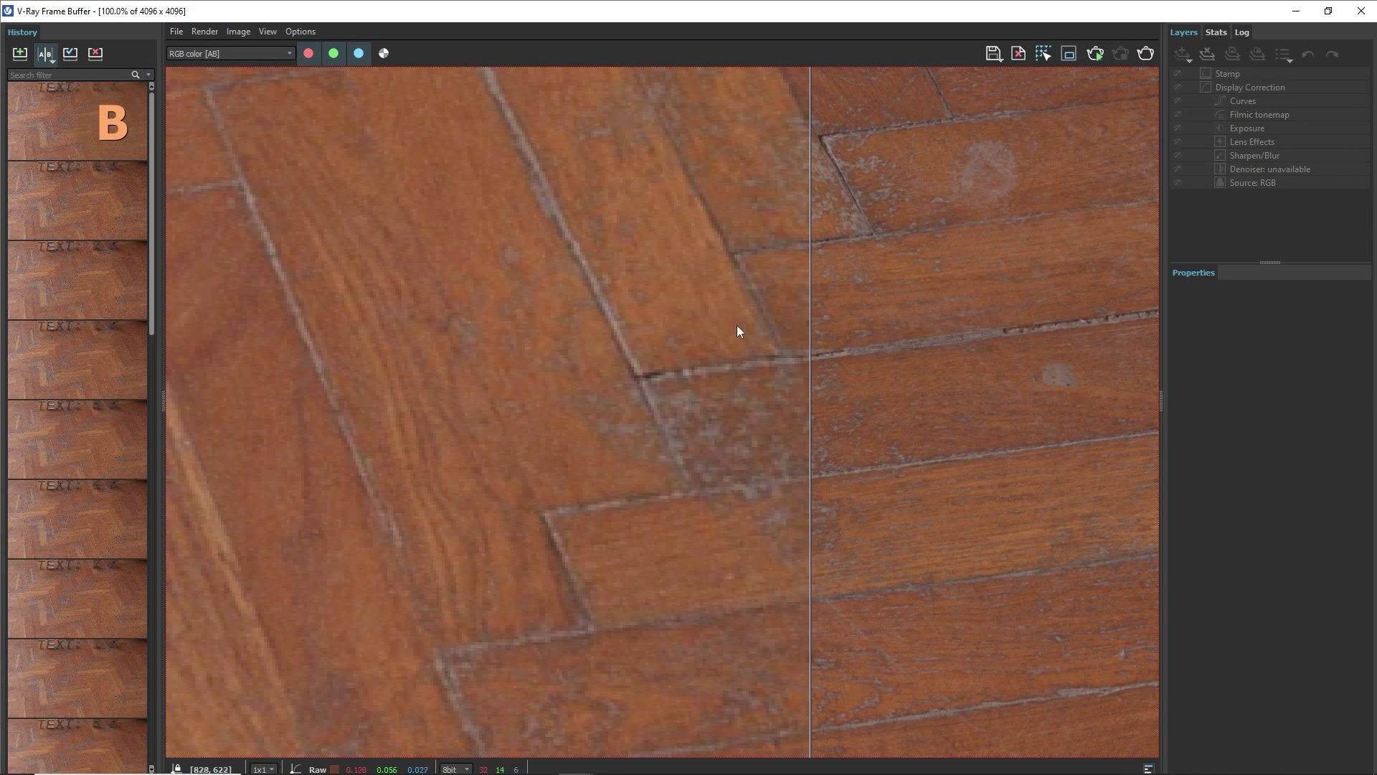
scroll(674, 311, "down", 2)
mouse_move(825, 348)
left_mouse_down()
mouse_move(285, 338)
mouse_move(1098, 342)
mouse_move(443, 342)
left_mouse_up()
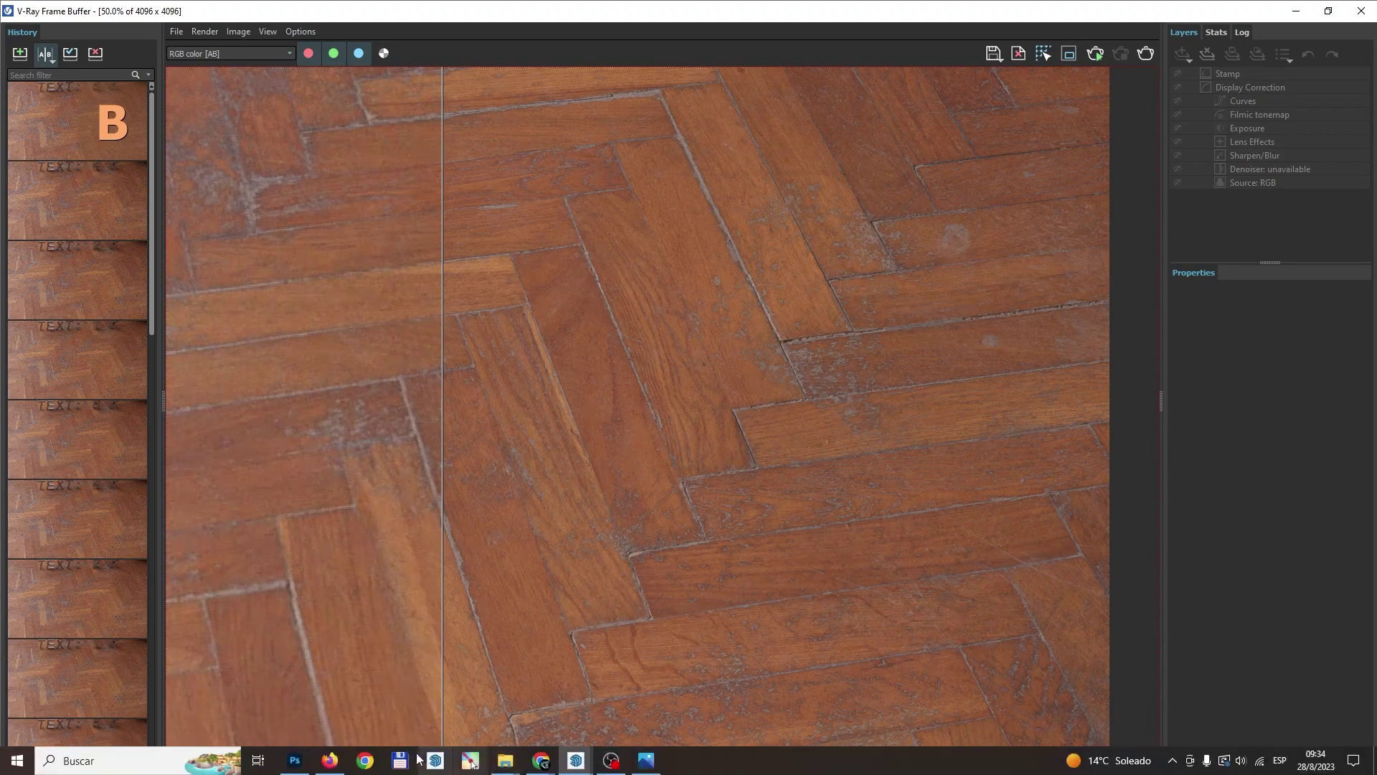
left_click(300, 762)
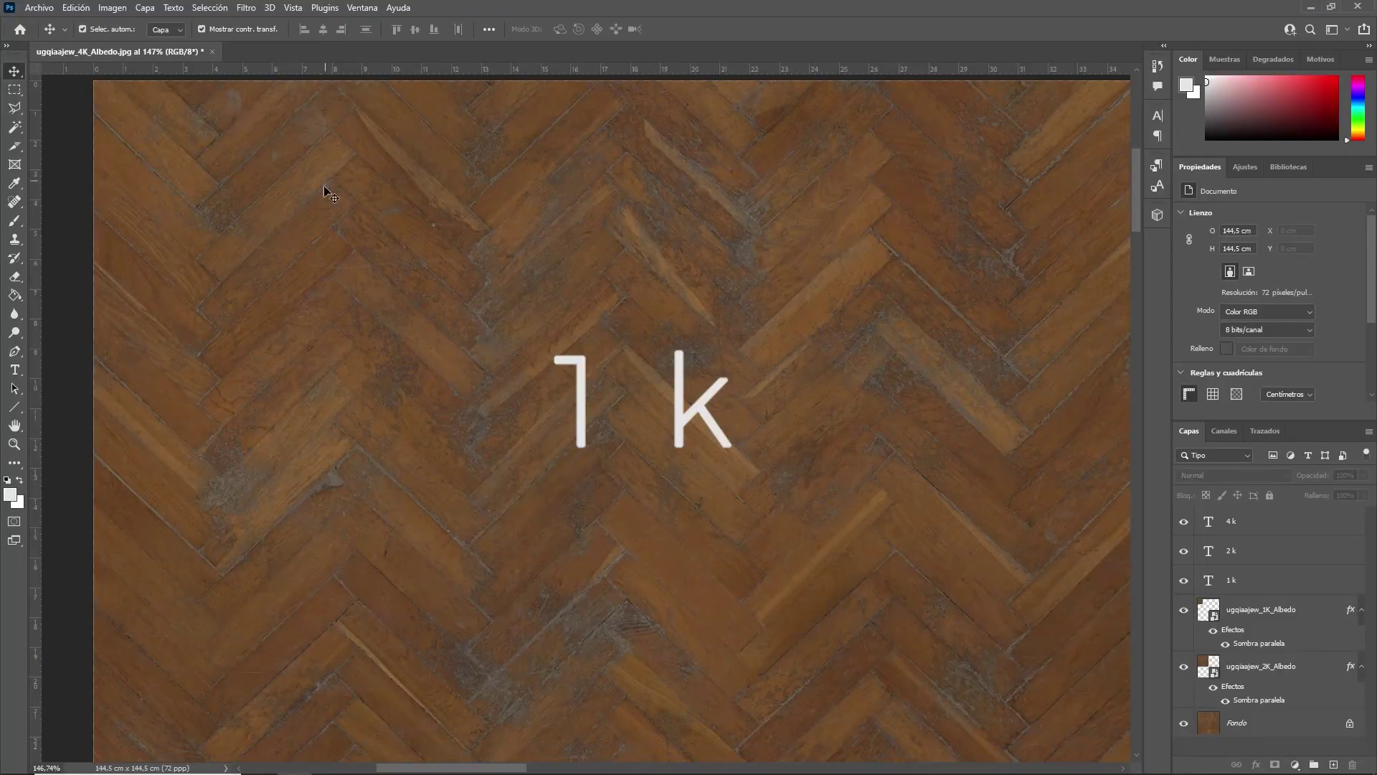
scroll(433, 295, "down", 1, "alt")
scroll(433, 296, "down", 3, "alt")
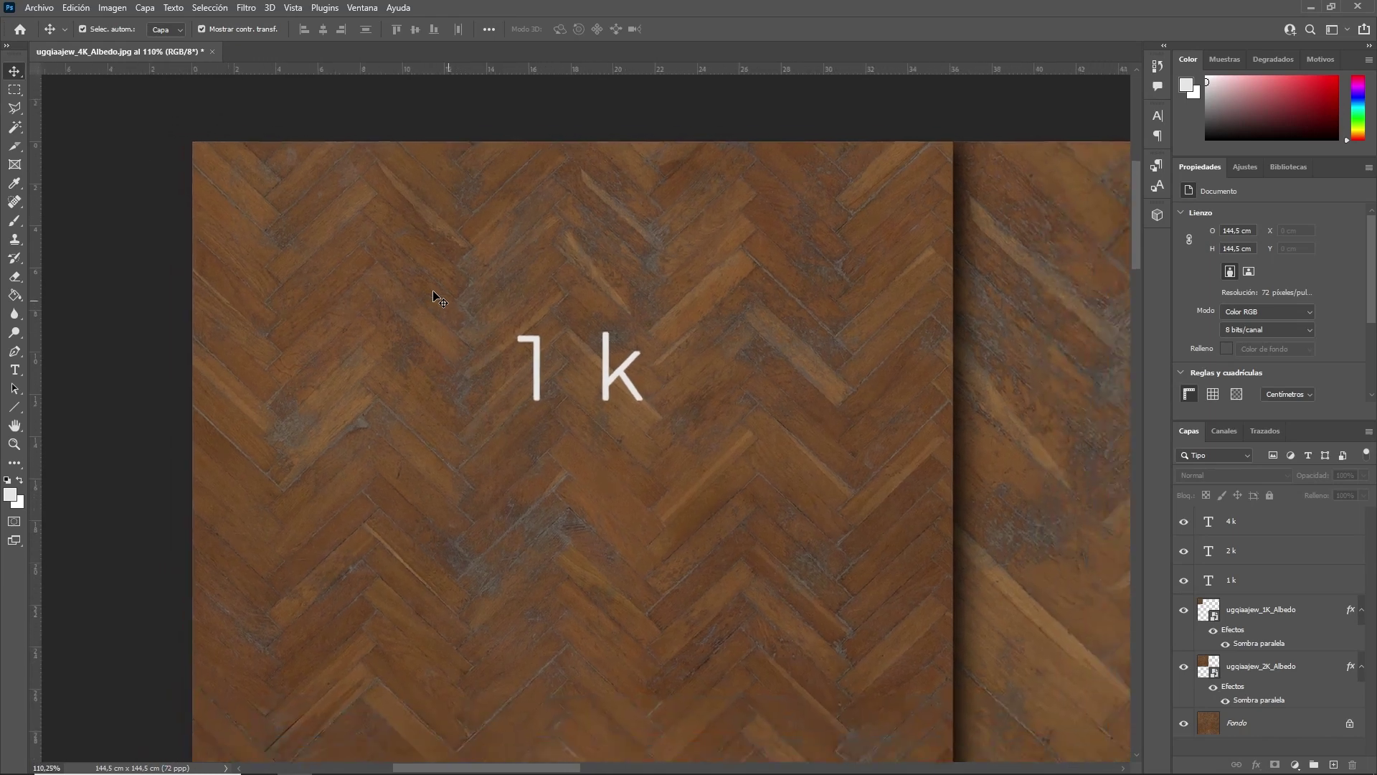
scroll(433, 295, "down", 3, "alt")
scroll(1140, 215, "down", 2)
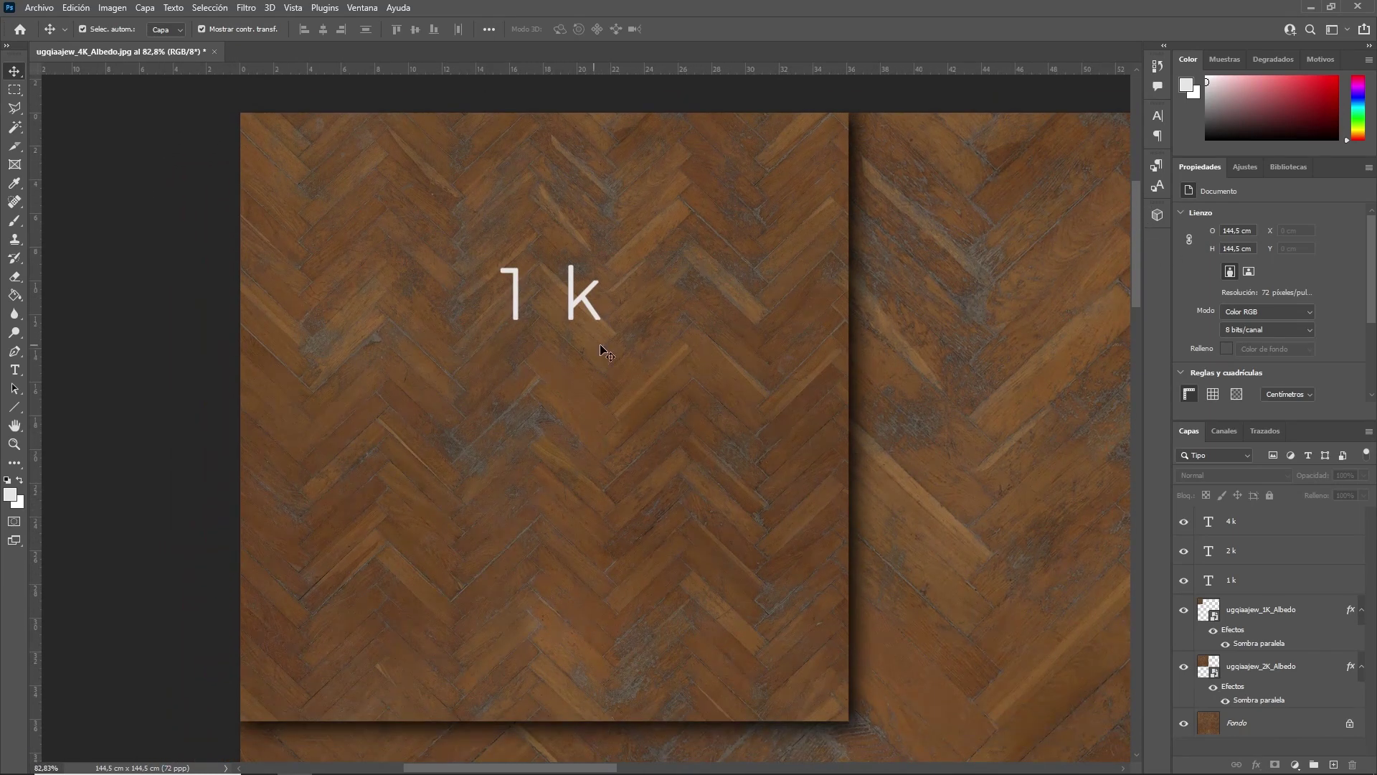
scroll(725, 421, "up", 2, "alt")
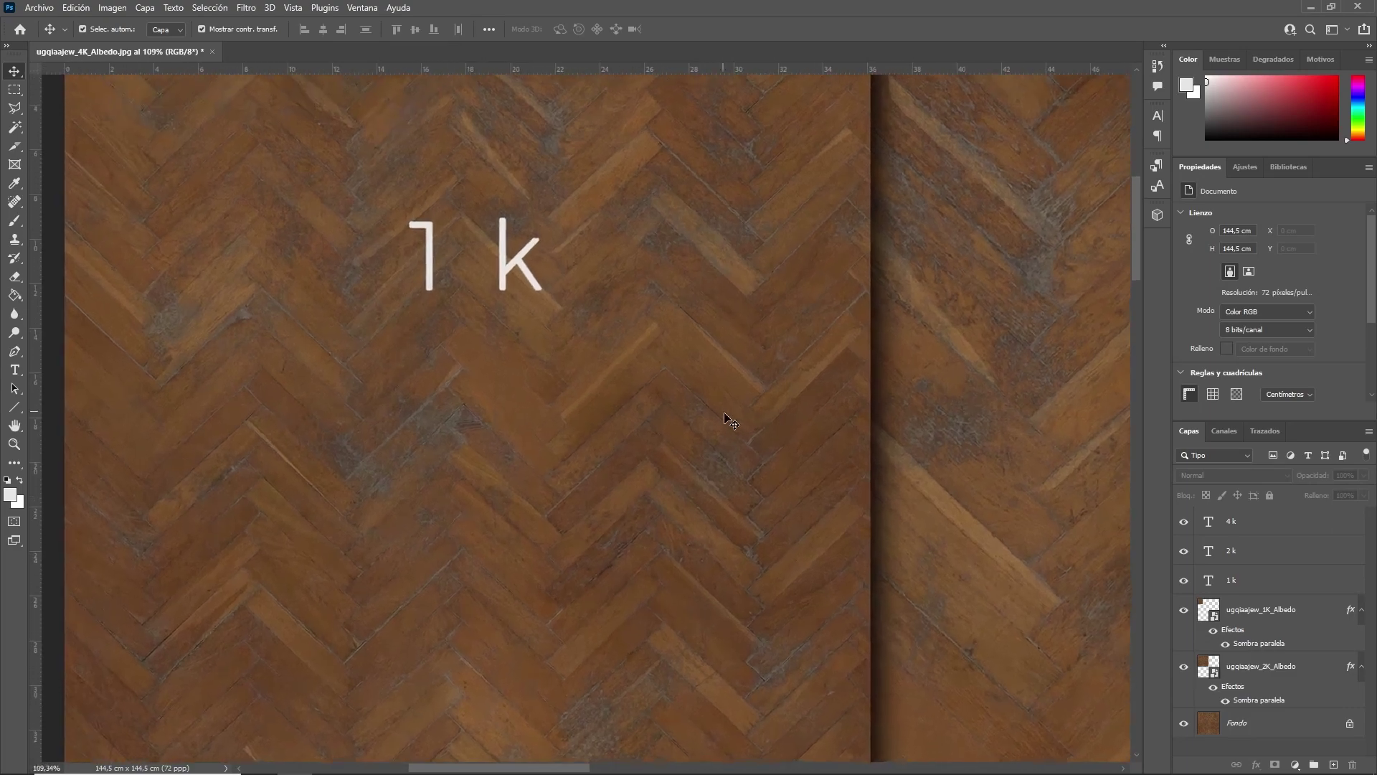
scroll(732, 408, "up", 2, "alt")
scroll(731, 400, "up", 2, "alt")
scroll(736, 403, "up", 2, "alt")
scroll(731, 401, "up", 2, "alt")
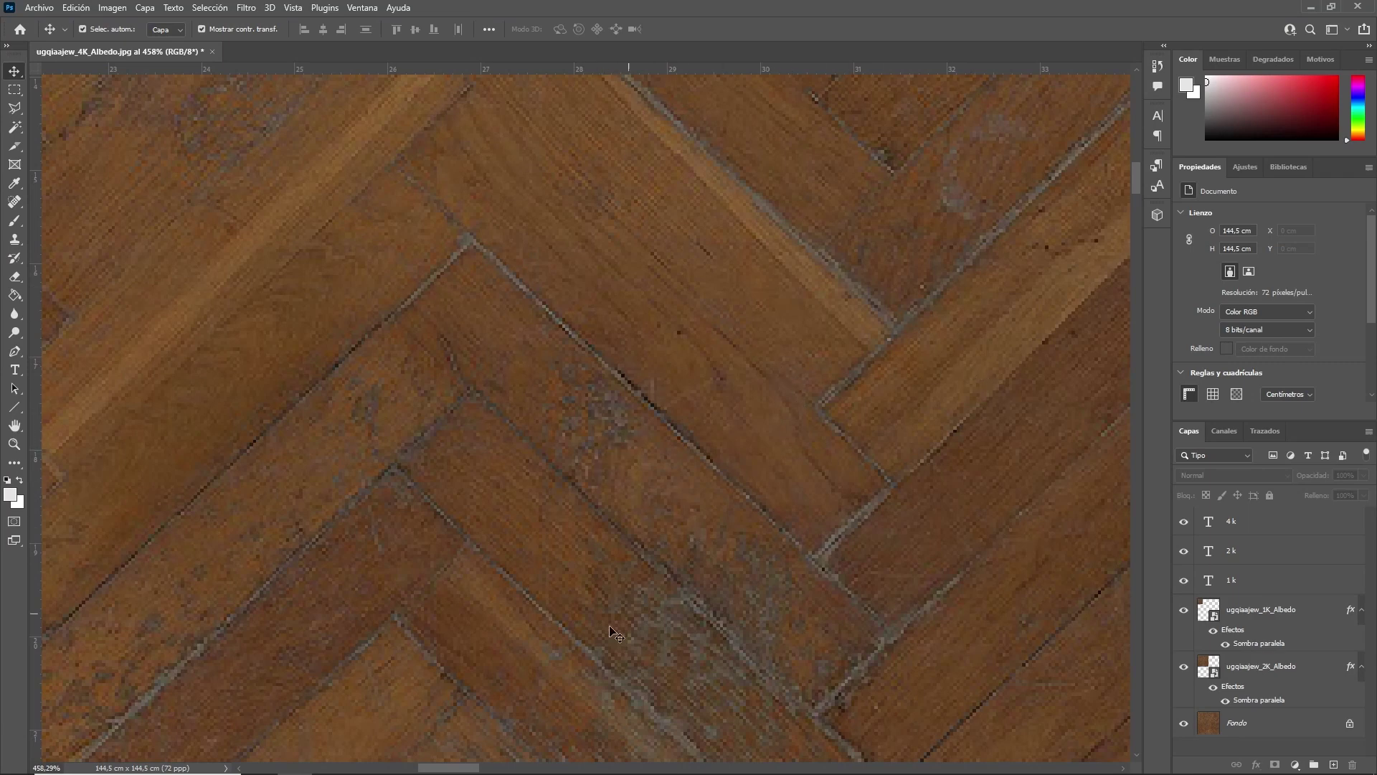
left_click_drag(929, 423, 579, 414)
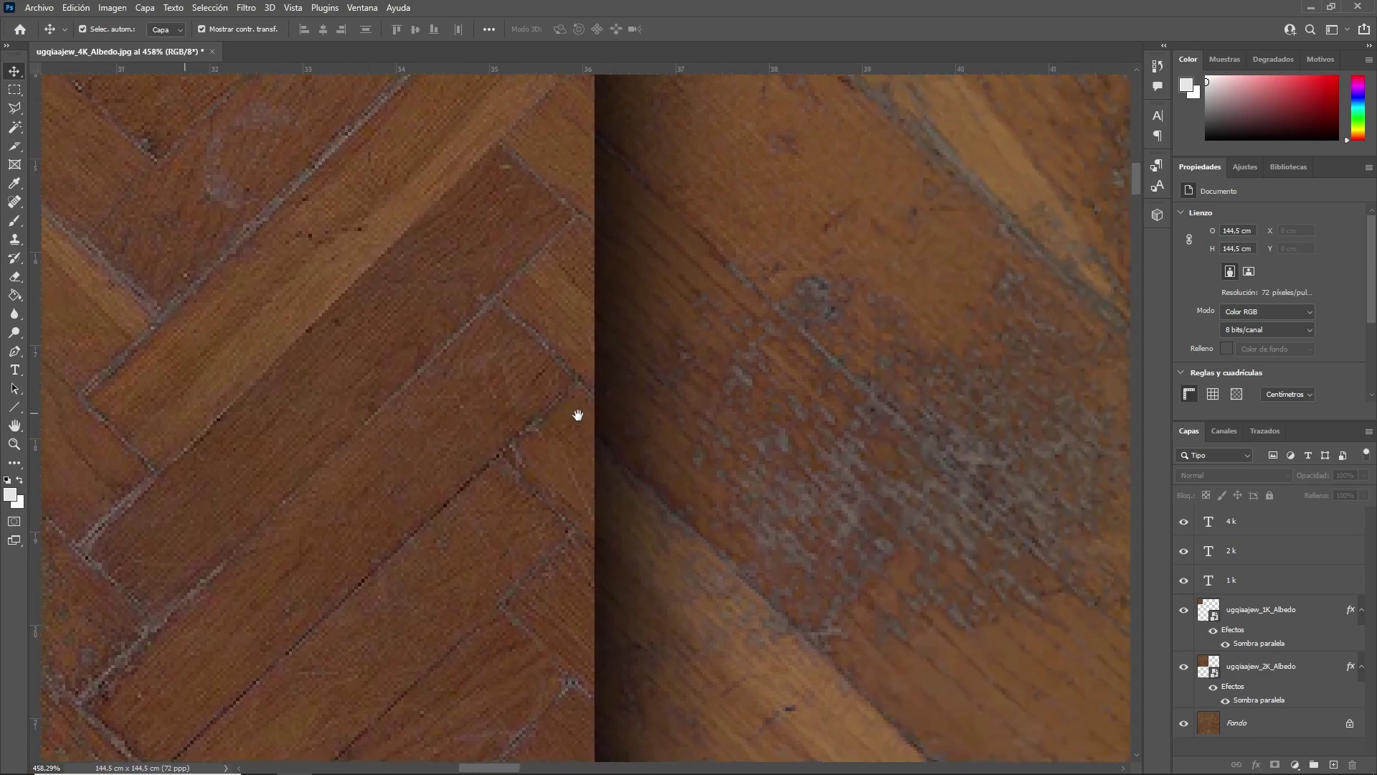
scroll(611, 411, "down", 2, "alt")
scroll(612, 410, "down", 2, "alt")
scroll(613, 414, "down", 2, "alt")
scroll(616, 418, "down", 2, "alt")
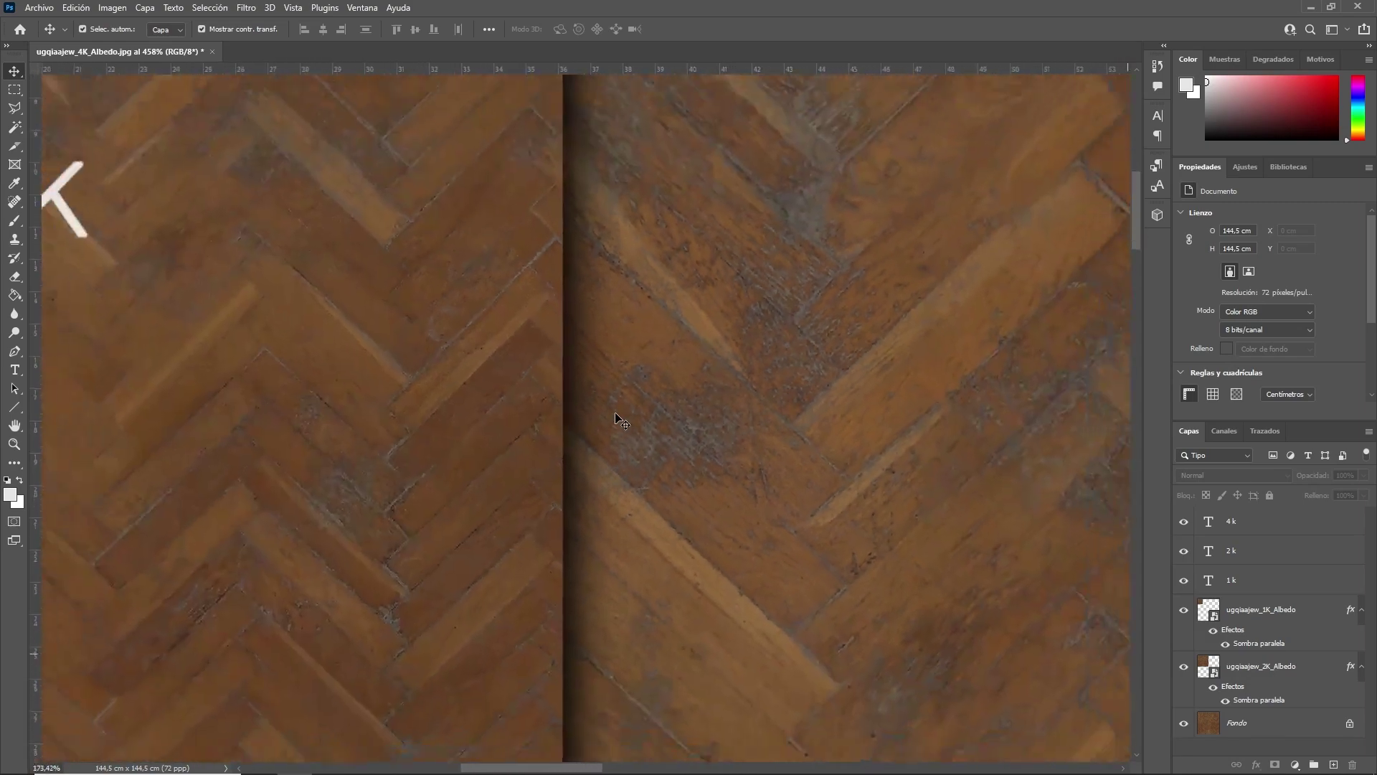
scroll(615, 420, "down", 2, "alt")
scroll(606, 424, "down", 2, "alt")
scroll(606, 430, "down", 2, "alt")
scroll(645, 488, "down", 2, "alt")
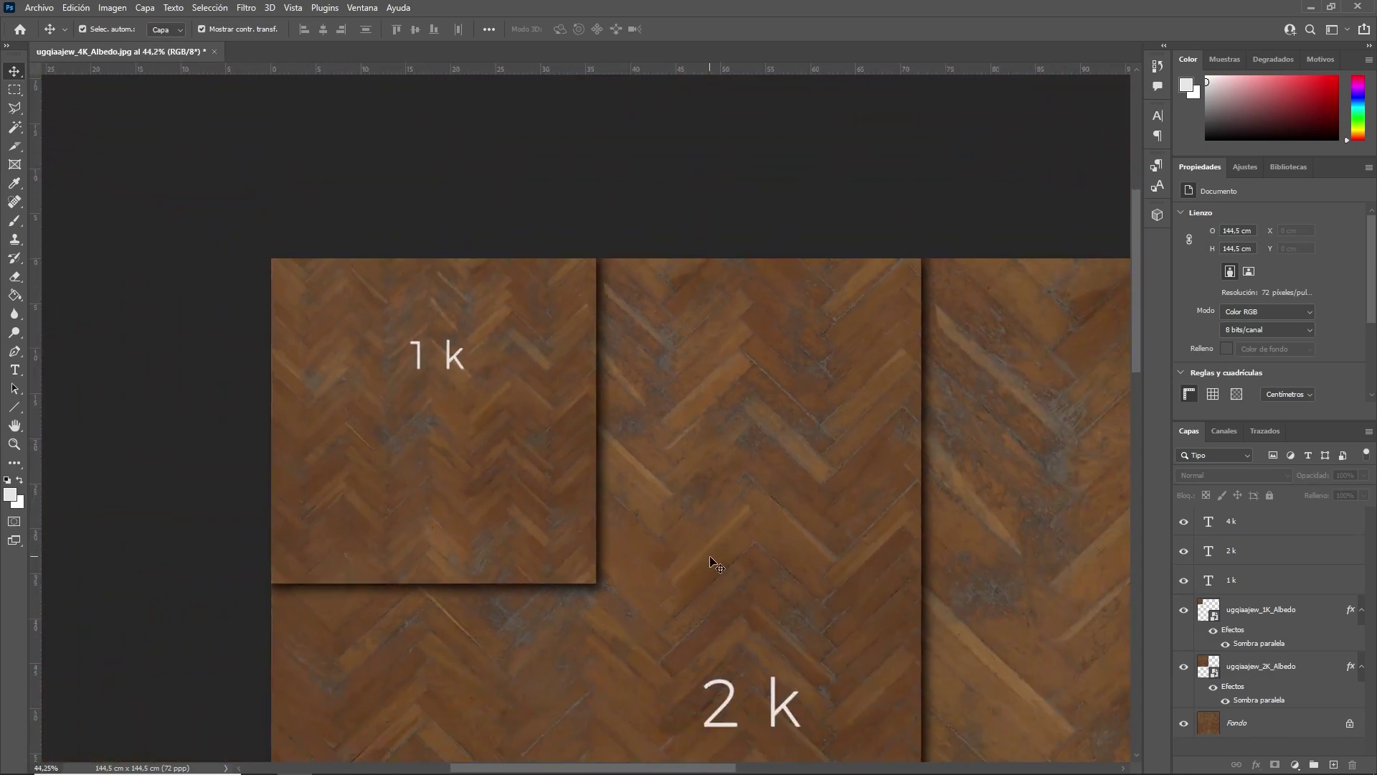
left_click_drag(1139, 325, 1139, 374)
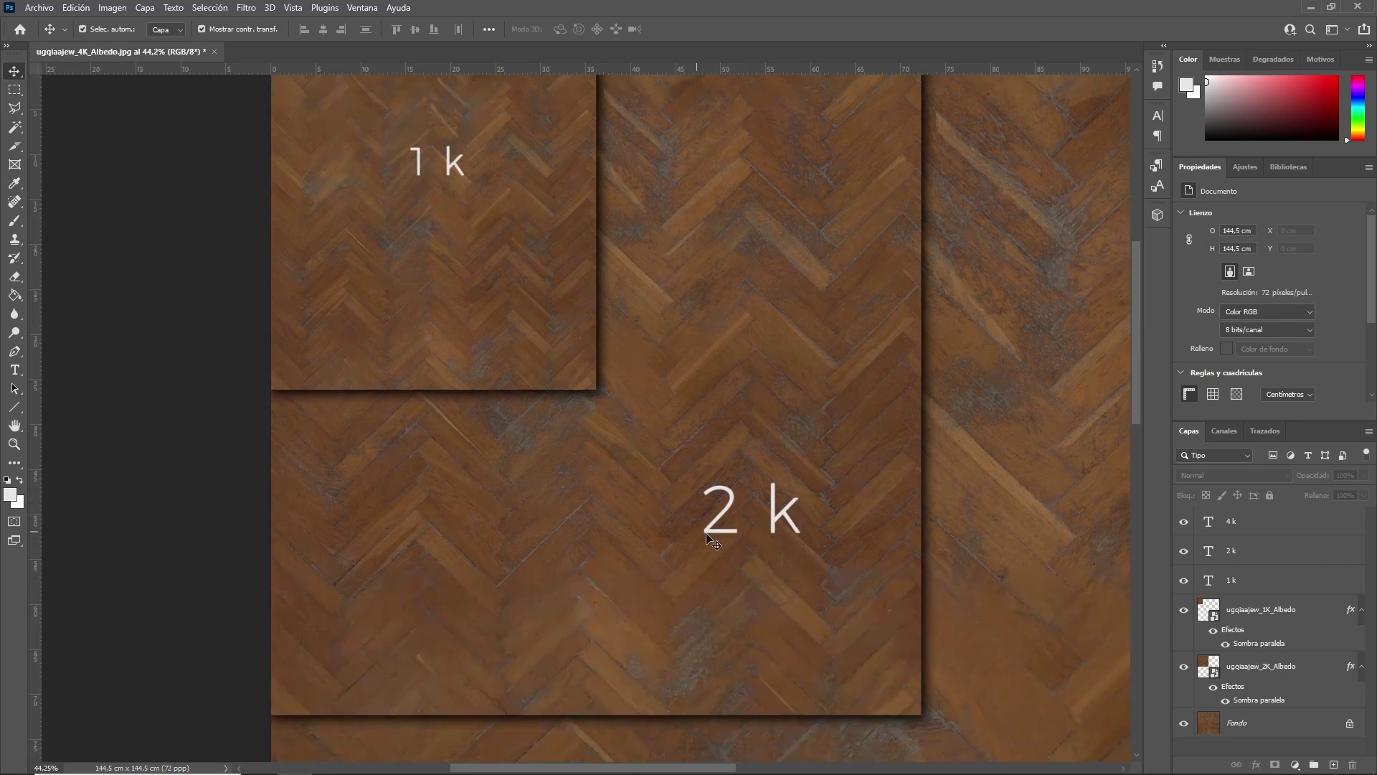
scroll(476, 468, "down", 2, "alt")
scroll(513, 455, "down", 2, "alt")
scroll(578, 485, "down", 2, "alt")
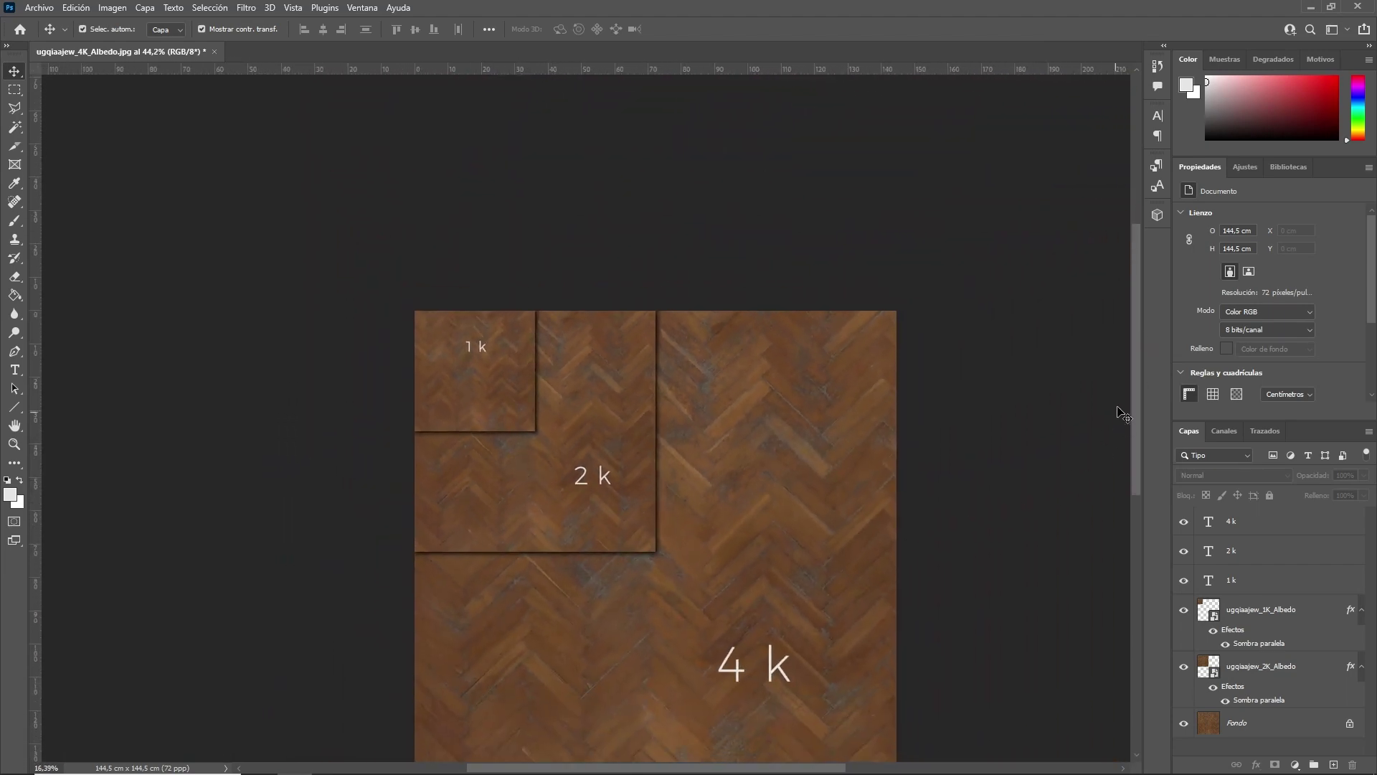
left_click_drag(1137, 398, 1123, 455)
scroll(746, 556, "up", 1, "alt")
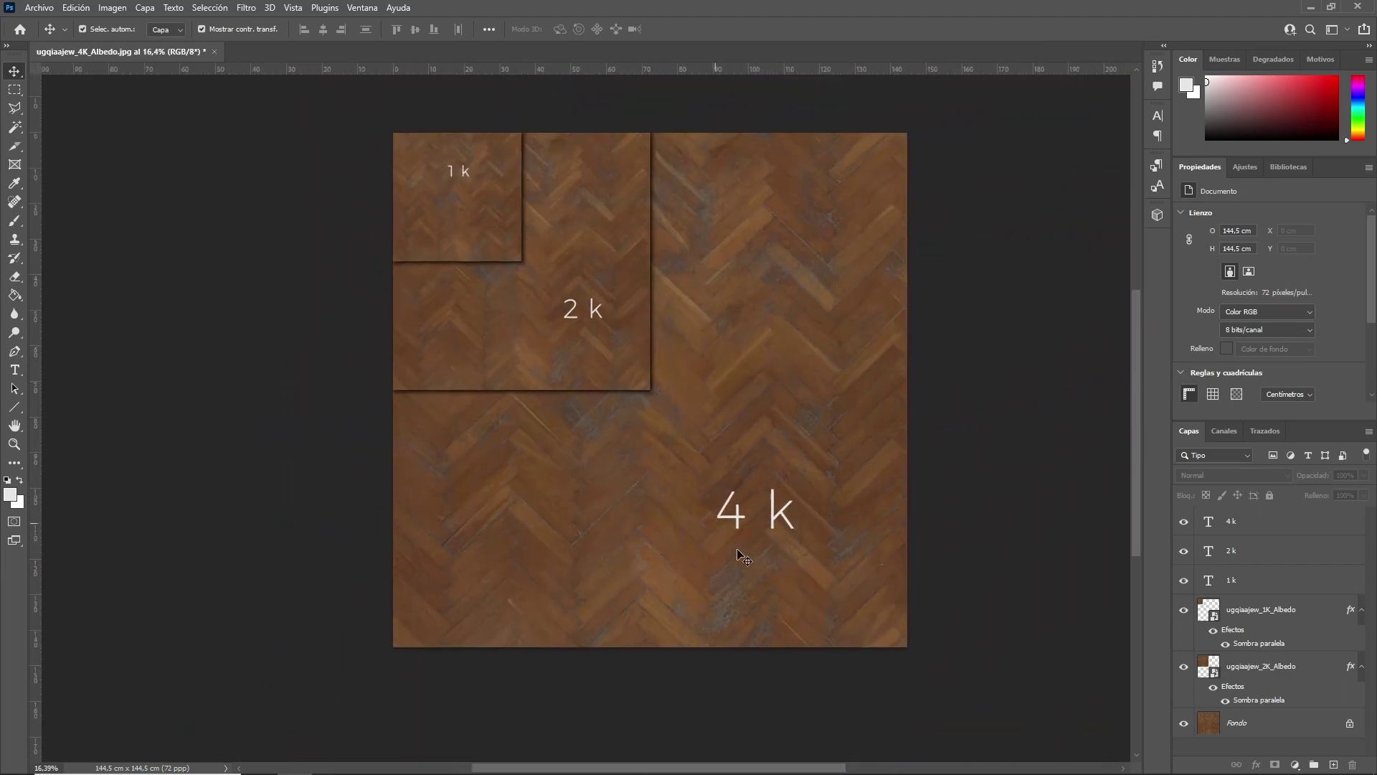
scroll(743, 557, "up", 2, "alt")
scroll(793, 523, "up", 2, "alt")
scroll(768, 523, "up", 2, "alt")
scroll(749, 532, "up", 1, "alt")
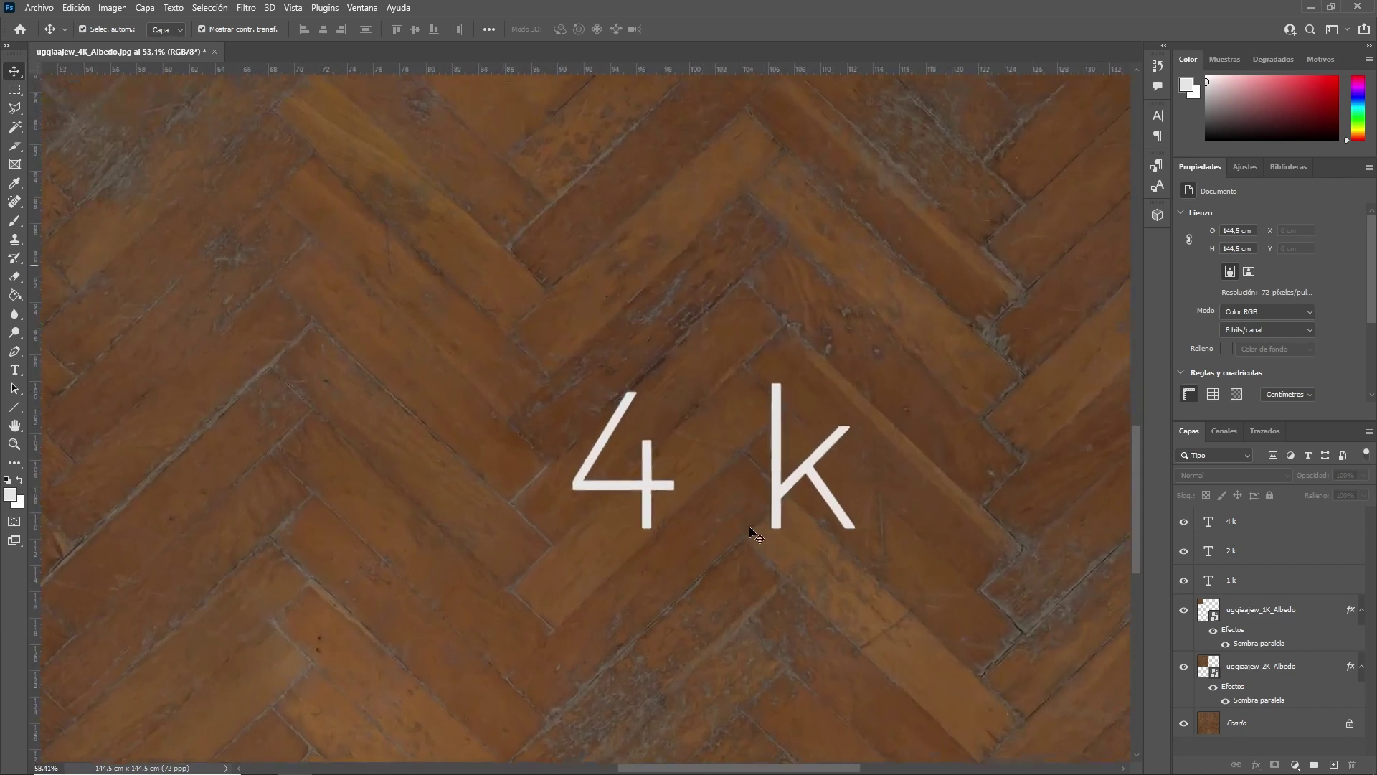
scroll(750, 532, "up", 1, "alt")
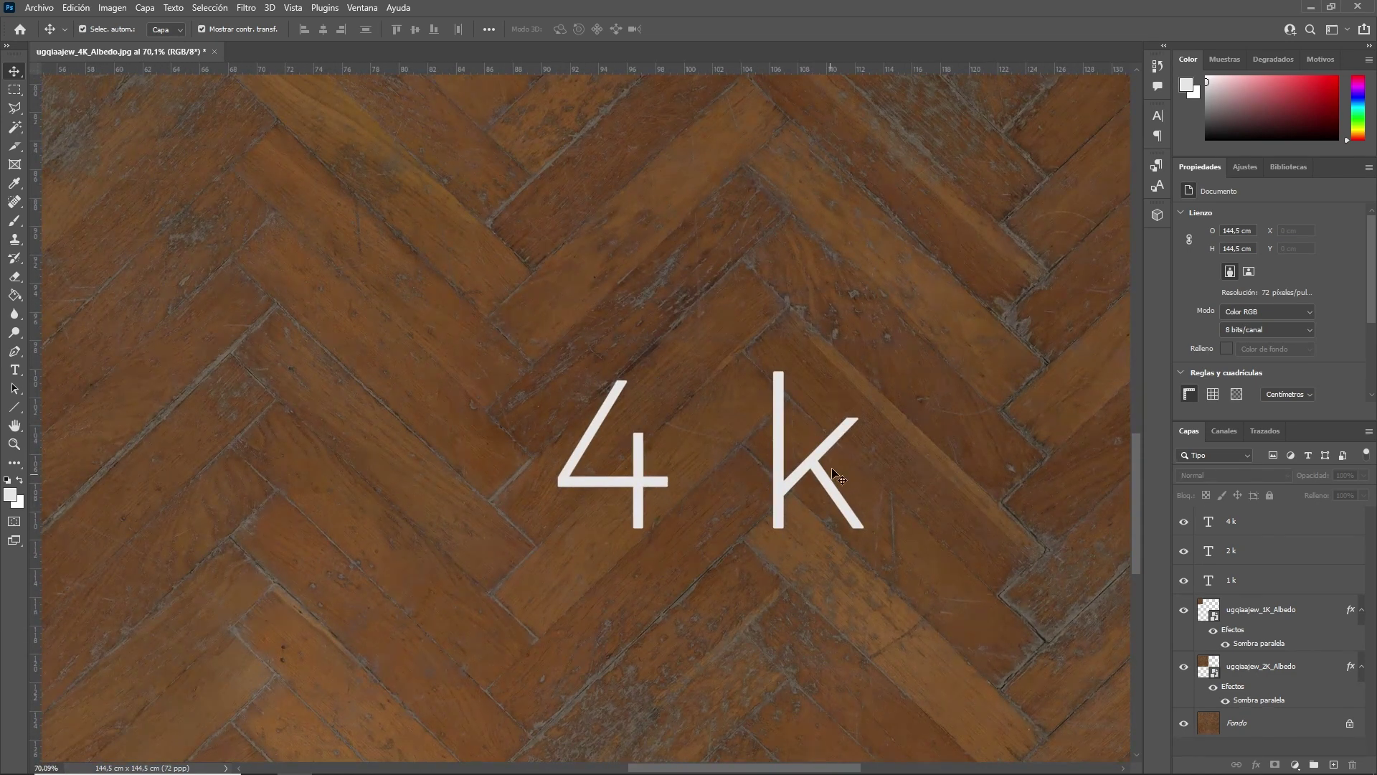
scroll(739, 527, "down", 2, "alt")
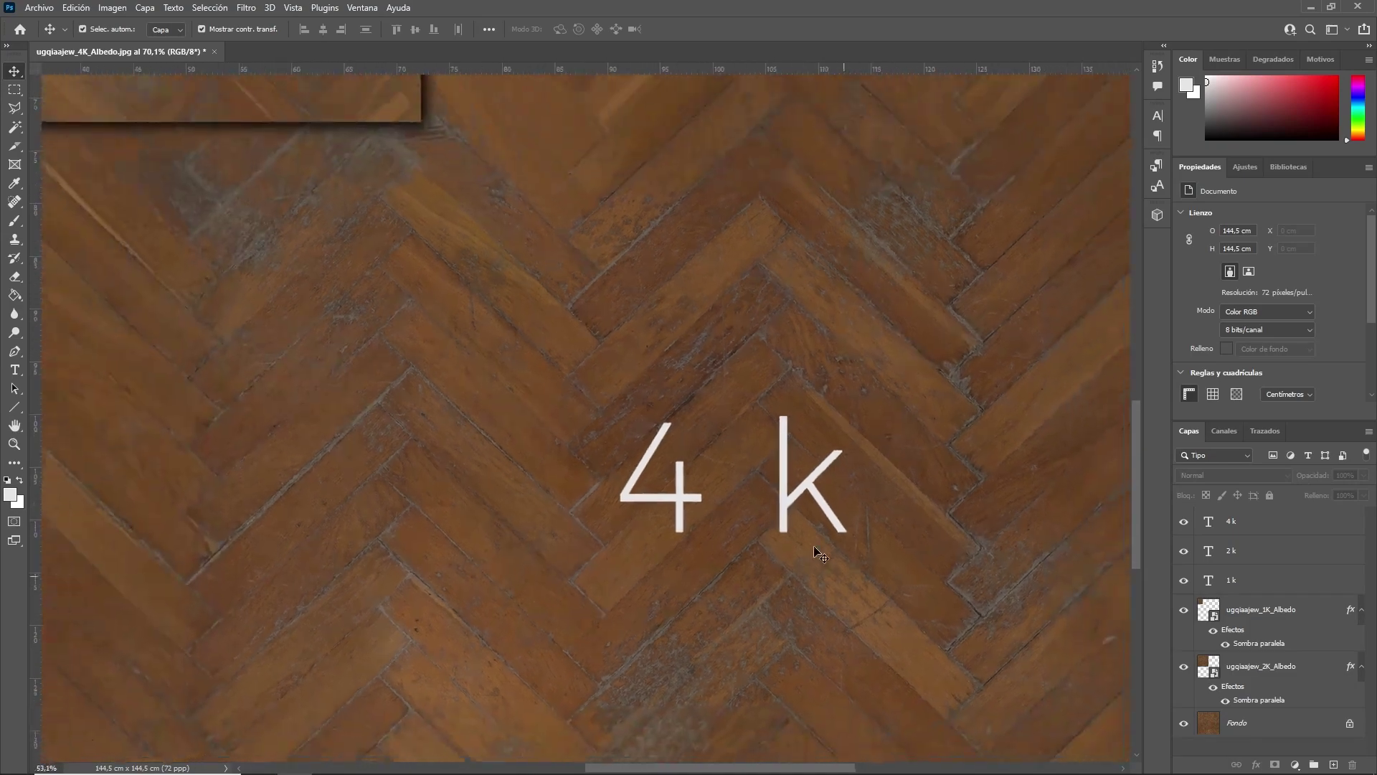
scroll(569, 378, "down", 2, "alt")
scroll(726, 510, "down", 2, "alt")
scroll(726, 511, "down", 1, "alt")
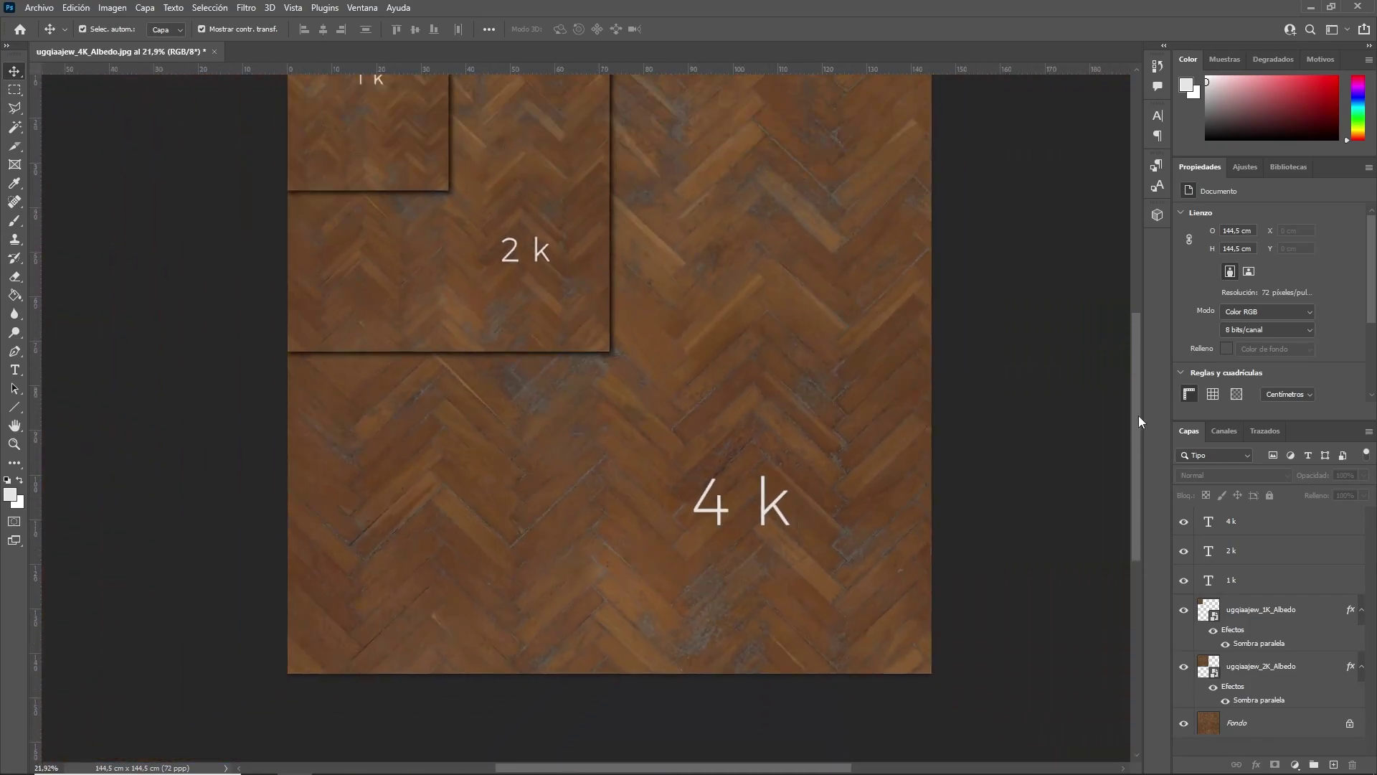
left_click_drag(1139, 415, 1138, 389)
scroll(1138, 389, "down", 1)
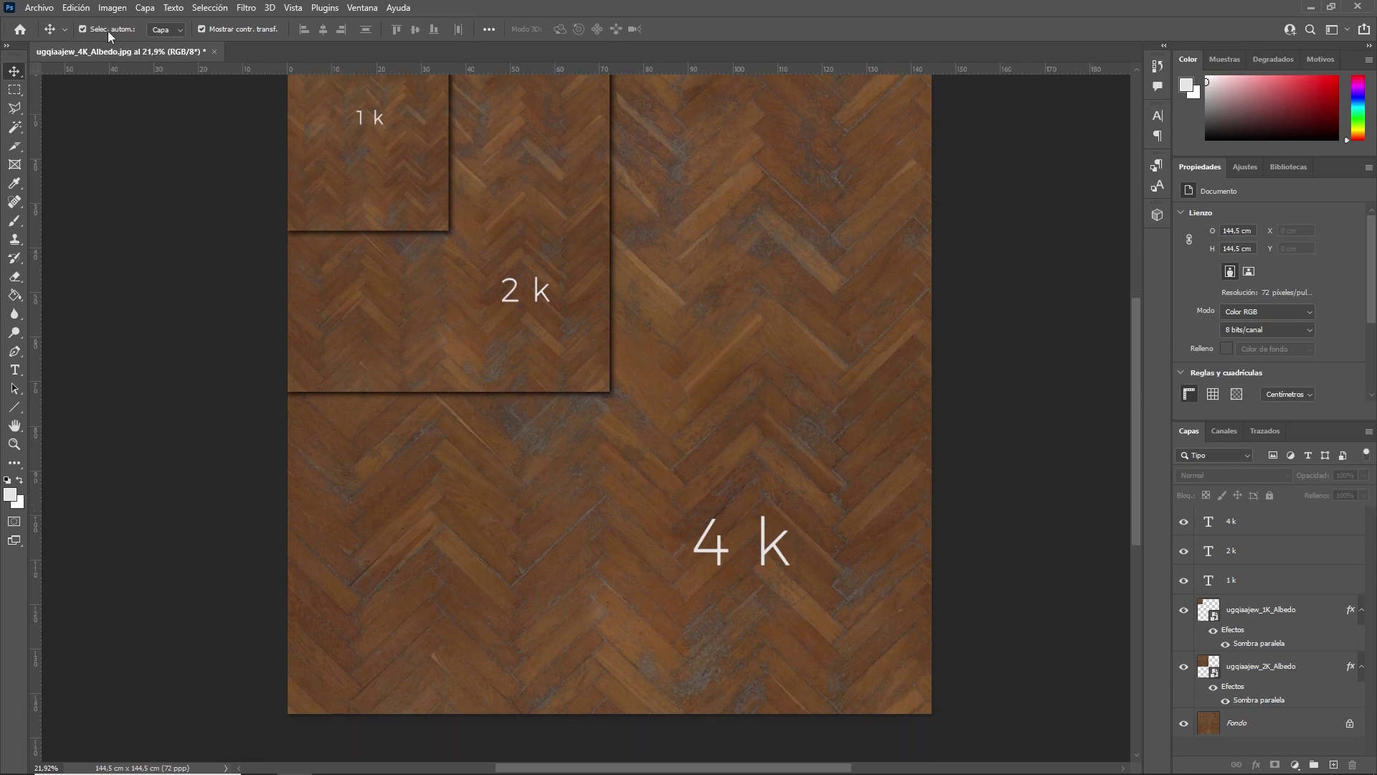
left_click(76, 7)
left_click(112, 8)
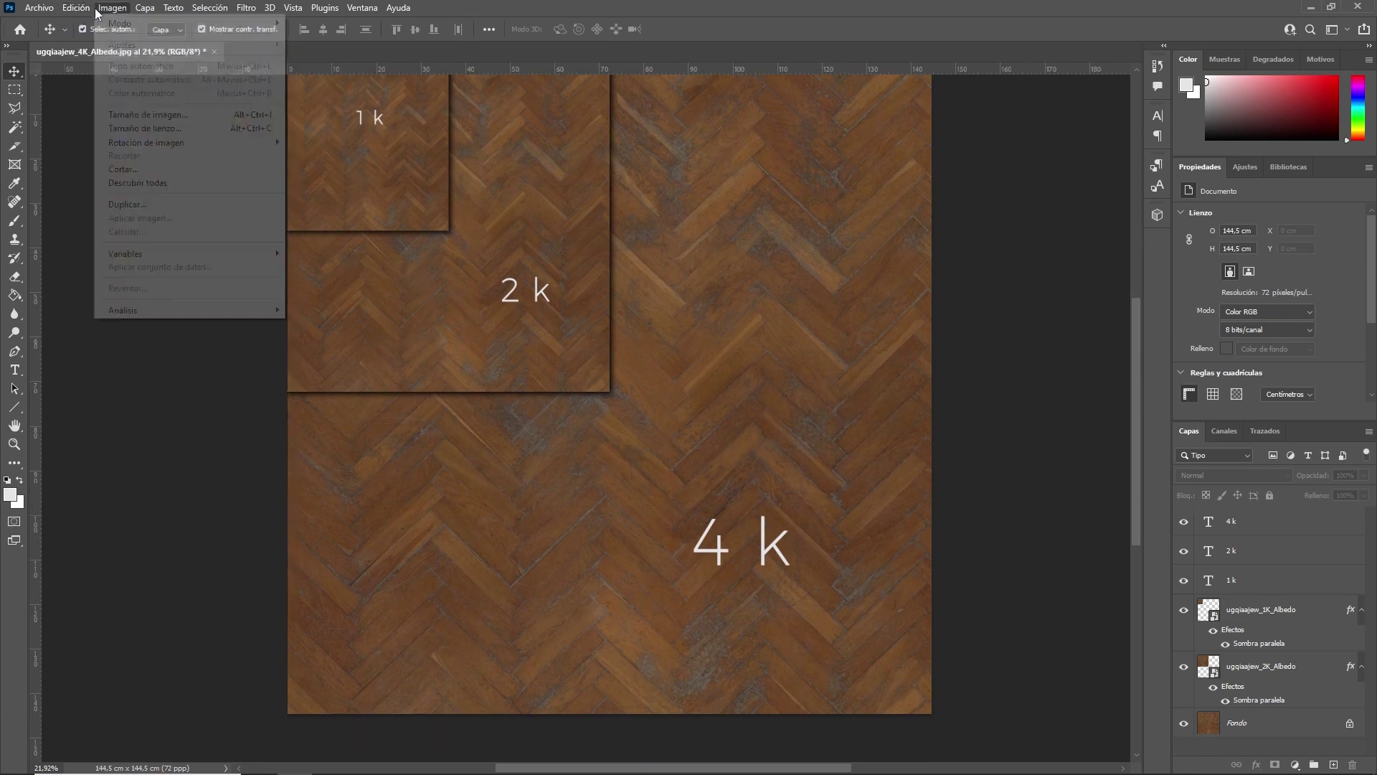
left_click(156, 114)
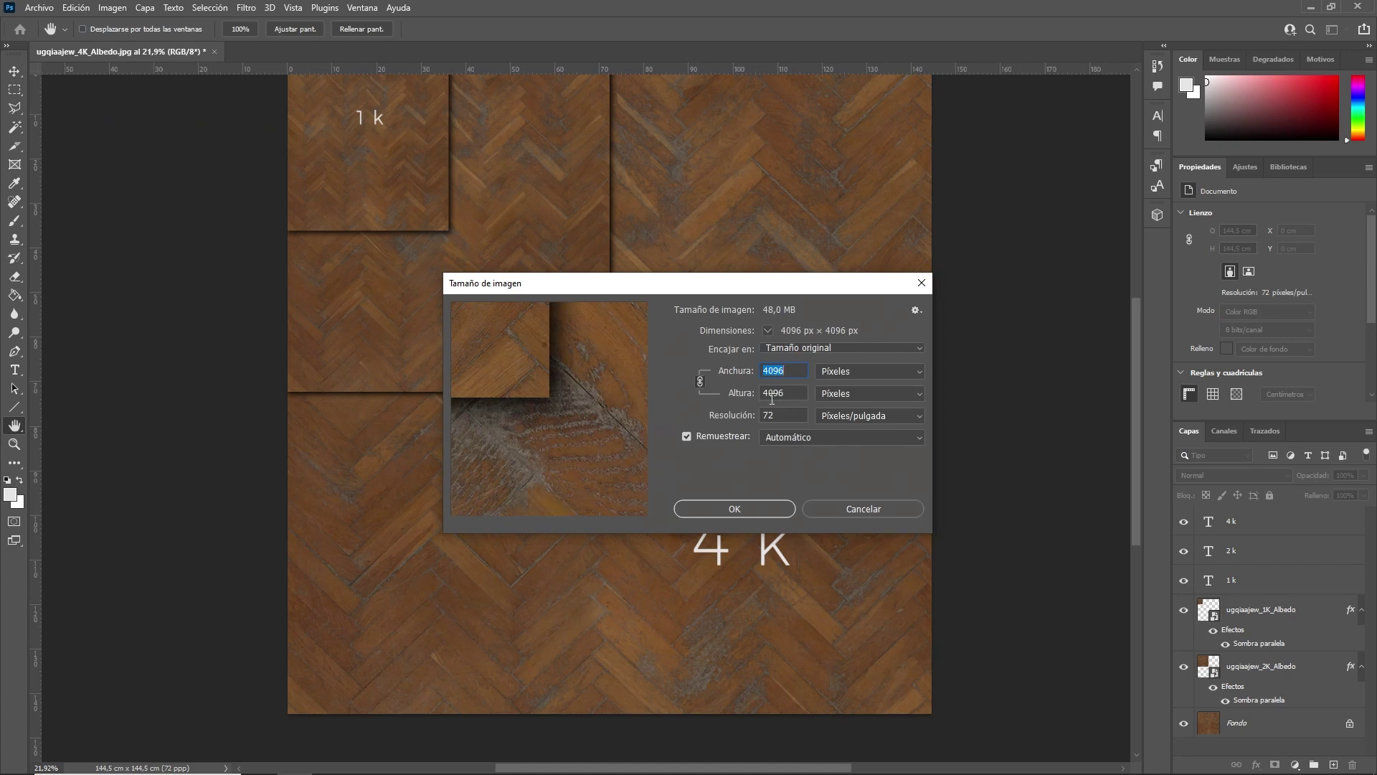
left_click(856, 508)
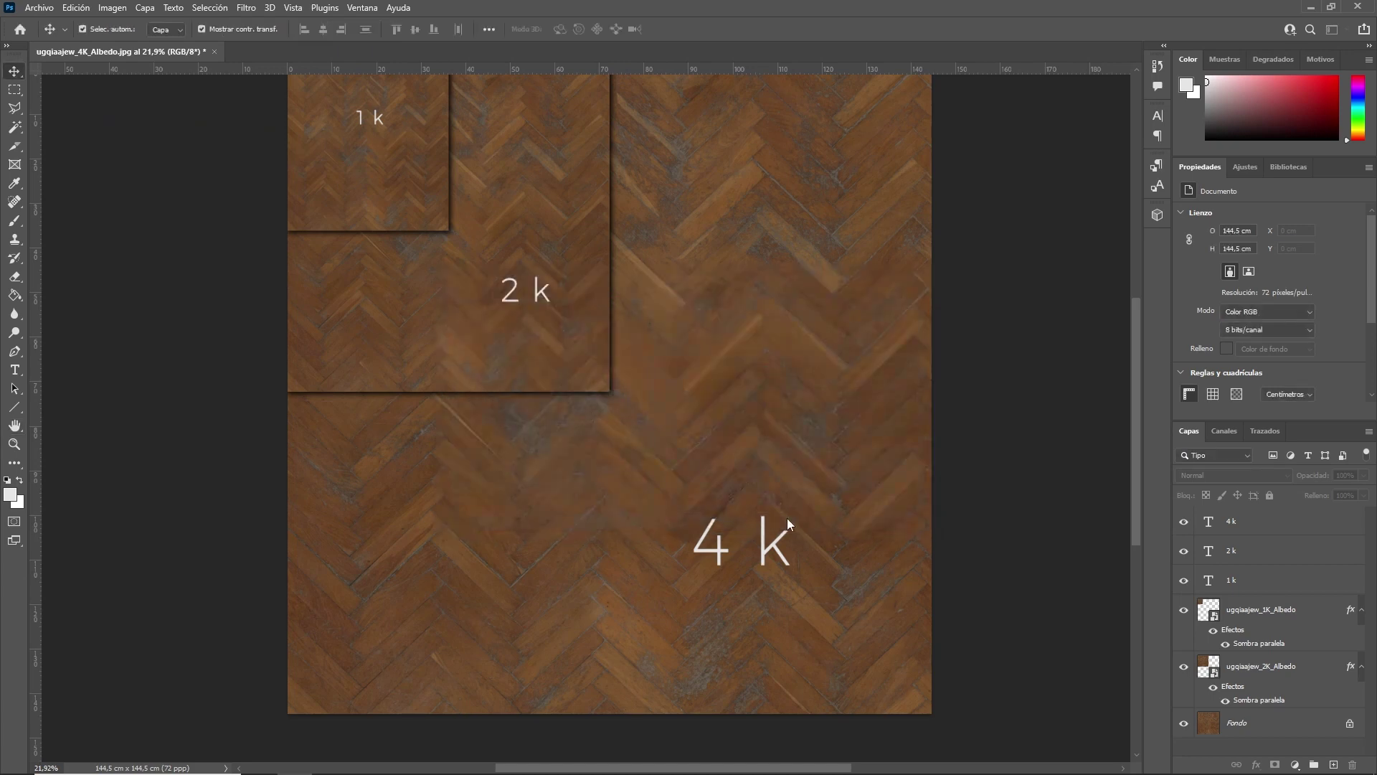
- Zoom in on the 2k panel, panning to its shadowed edge and large 2 k label
key("v")
scroll(833, 581, "up", 3, "alt")
scroll(781, 517, "up", 3, "alt")
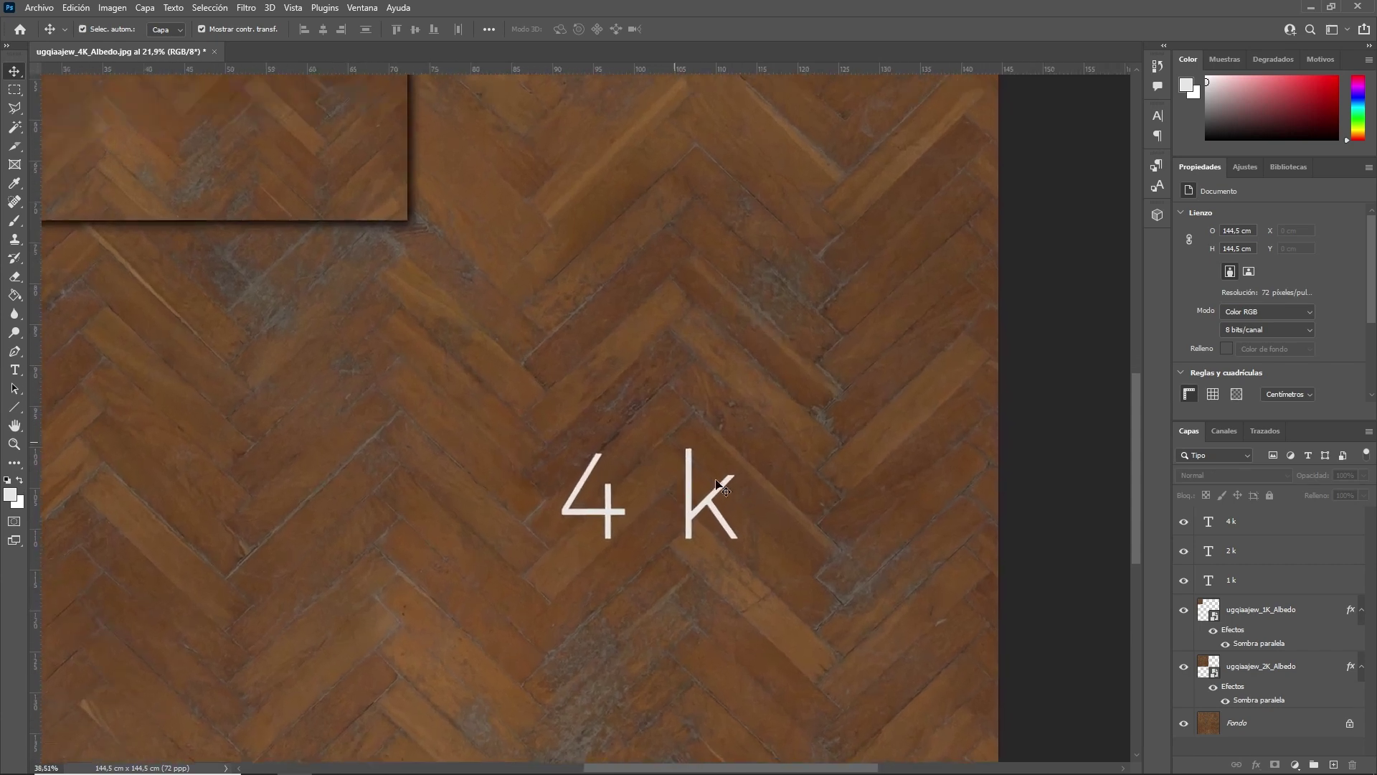
scroll(681, 495, "up", 3, "alt")
scroll(571, 459, "up", 2, "alt")
scroll(571, 459, "up", 2, "alt")
scroll(498, 362, "up", 2, "alt")
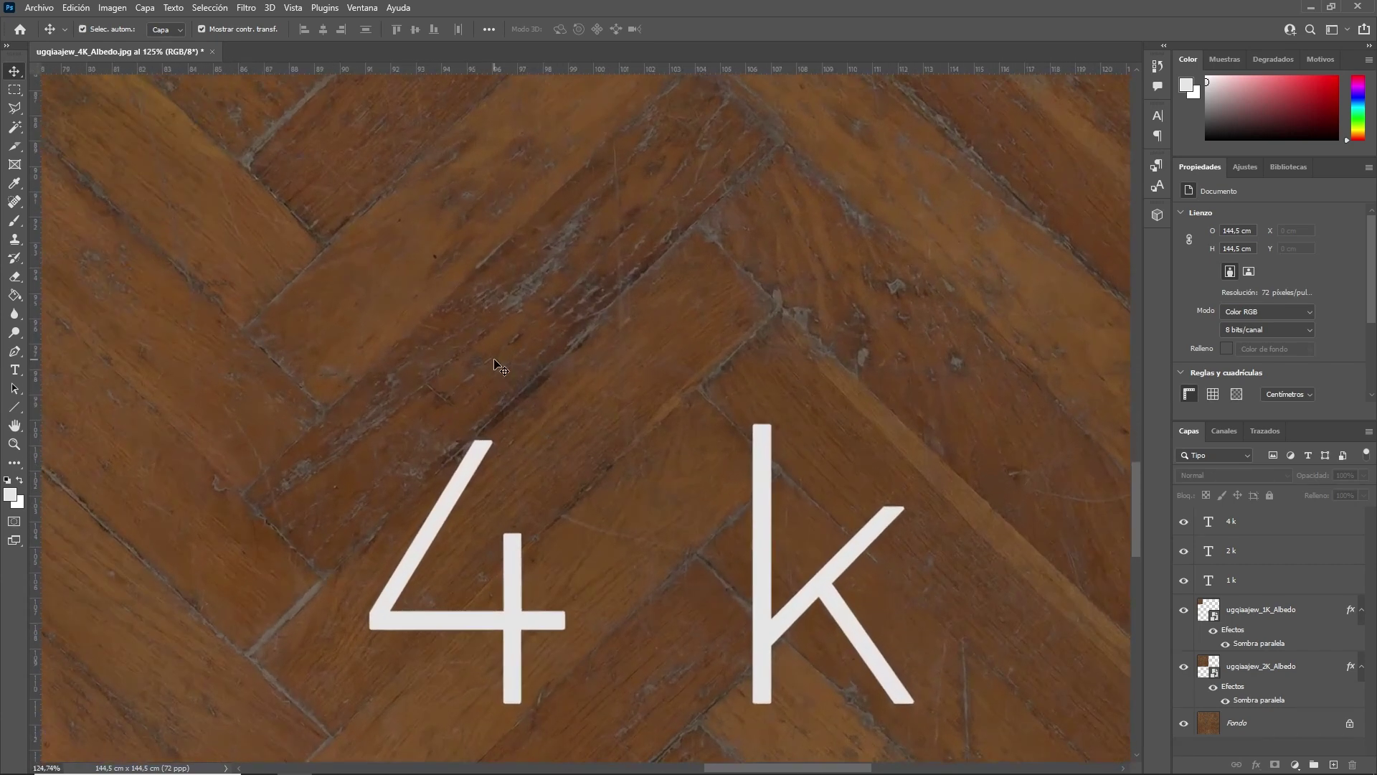
scroll(498, 362, "up", 2, "alt")
scroll(498, 362, "up", 2, "alt")
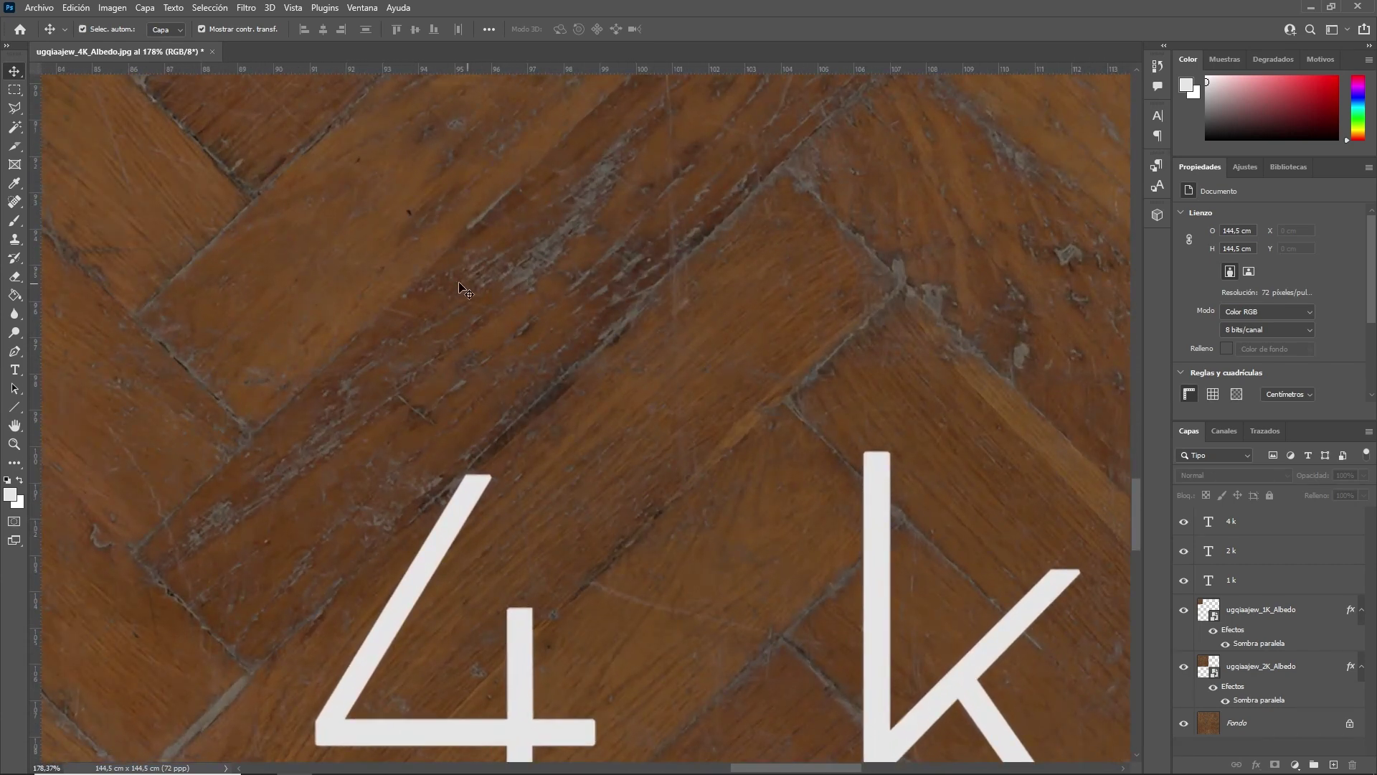
left_click_drag(382, 240, 631, 430)
left_click_drag(578, 375, 741, 643)
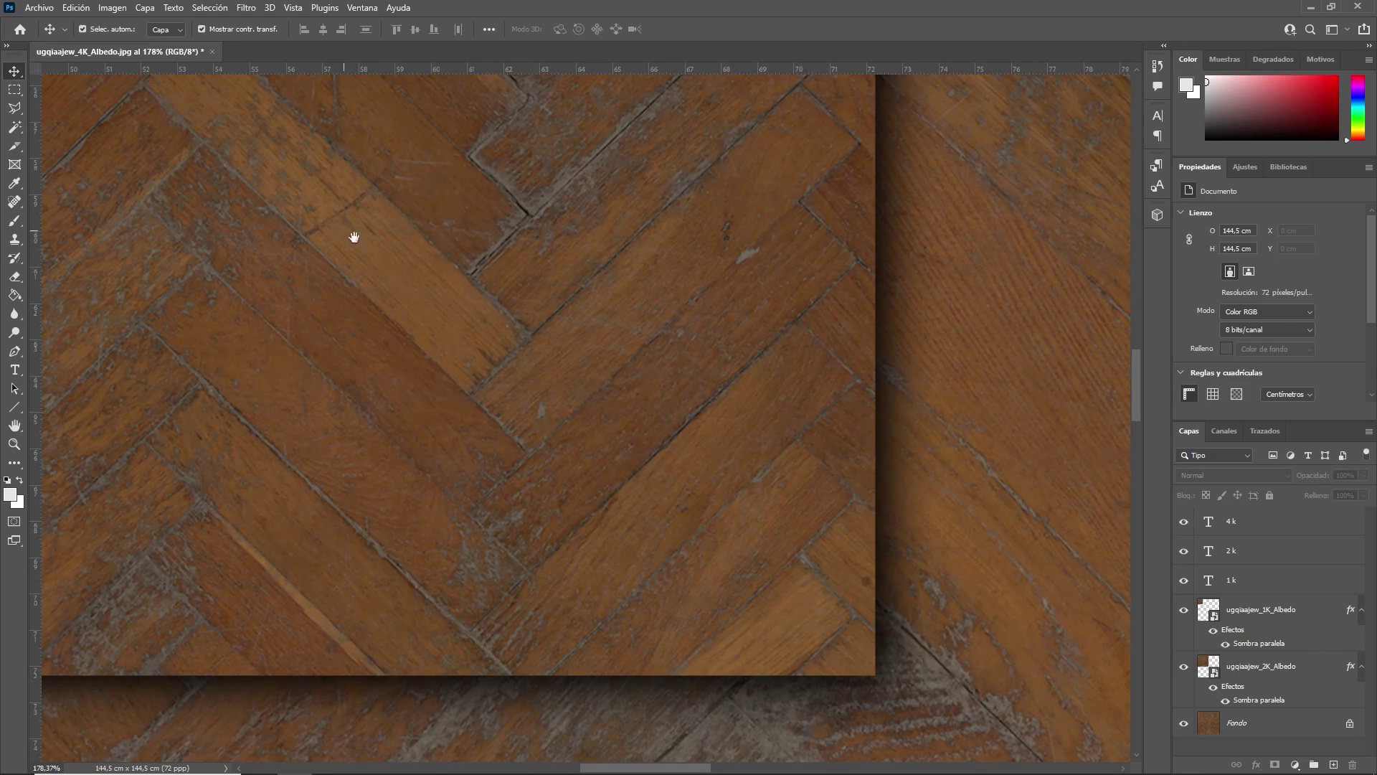
left_click_drag(353, 233, 789, 534)
left_click_drag(344, 295, 763, 640)
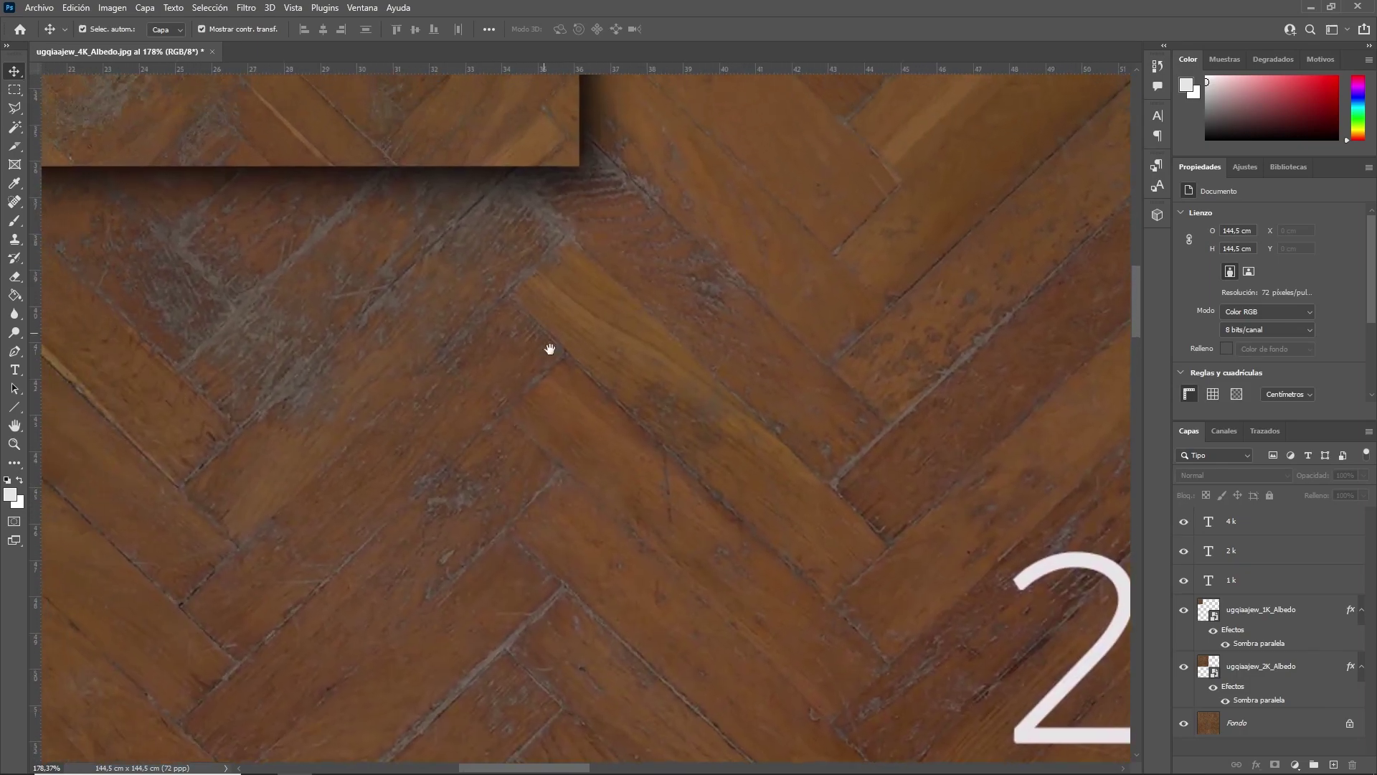
left_click_drag(547, 347, 713, 646)
mouse_move(618, 467)
left_mouse_down()
mouse_move(687, 583)
mouse_move(760, 637)
mouse_move(784, 636)
left_mouse_up()
- Zoom closer and compare the 2k panel's right edge against the 4k texture
scroll(889, 522, "up", 2, "alt")
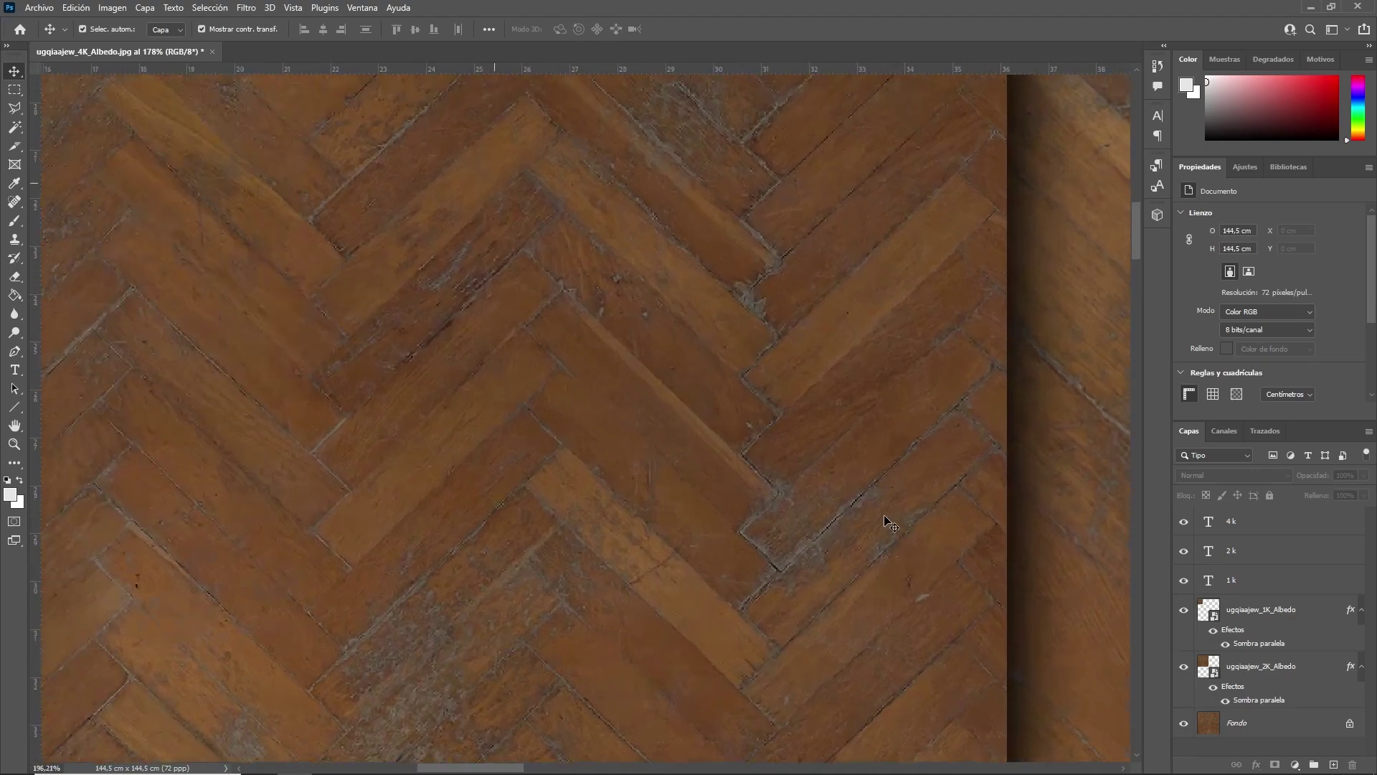
scroll(889, 523, "up", 2, "alt")
scroll(889, 522, "up", 1, "alt")
scroll(932, 517, "up", 2, "alt")
mouse_move(948, 515)
left_mouse_down()
mouse_move(824, 492)
mouse_move(717, 433)
mouse_move(590, 428)
left_mouse_up()
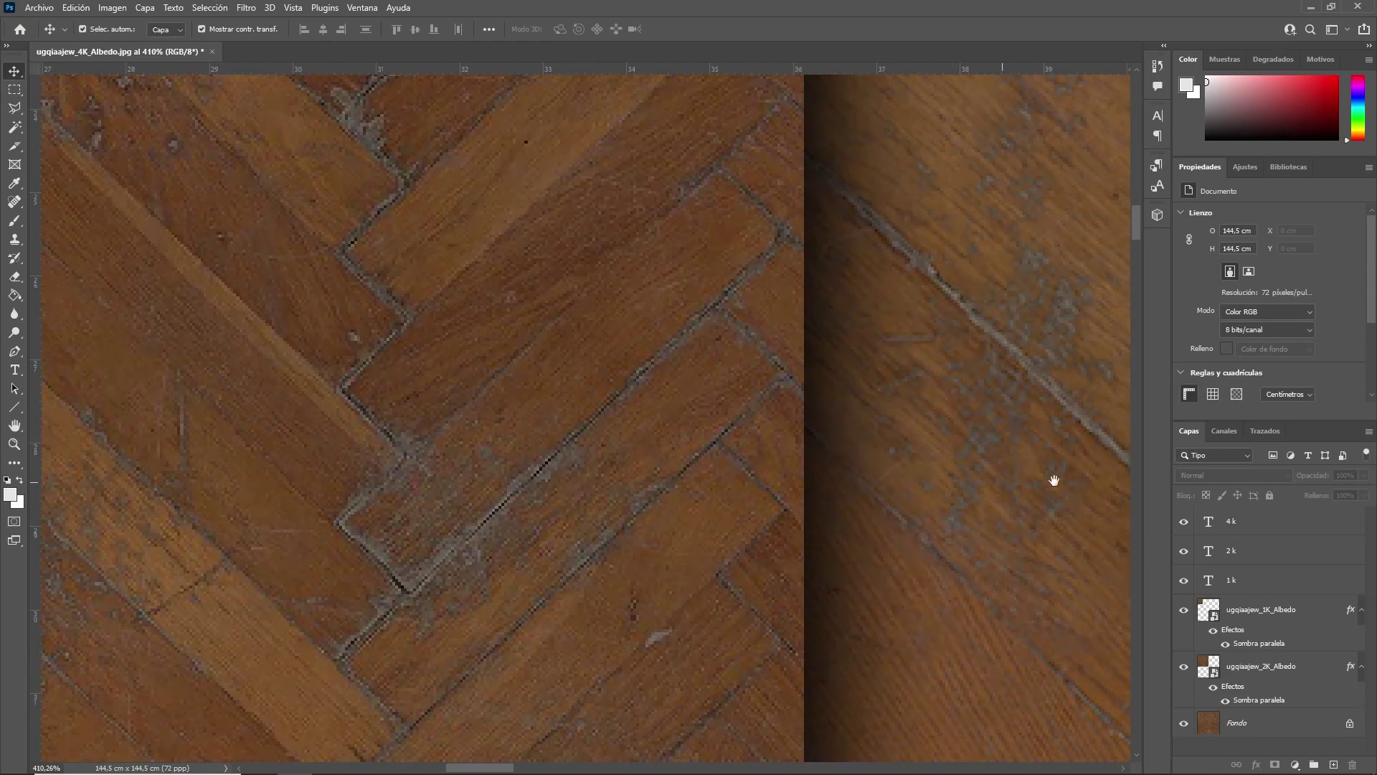
left_click_drag(1053, 480, 544, 467)
left_click_drag(1004, 466, 812, 457)
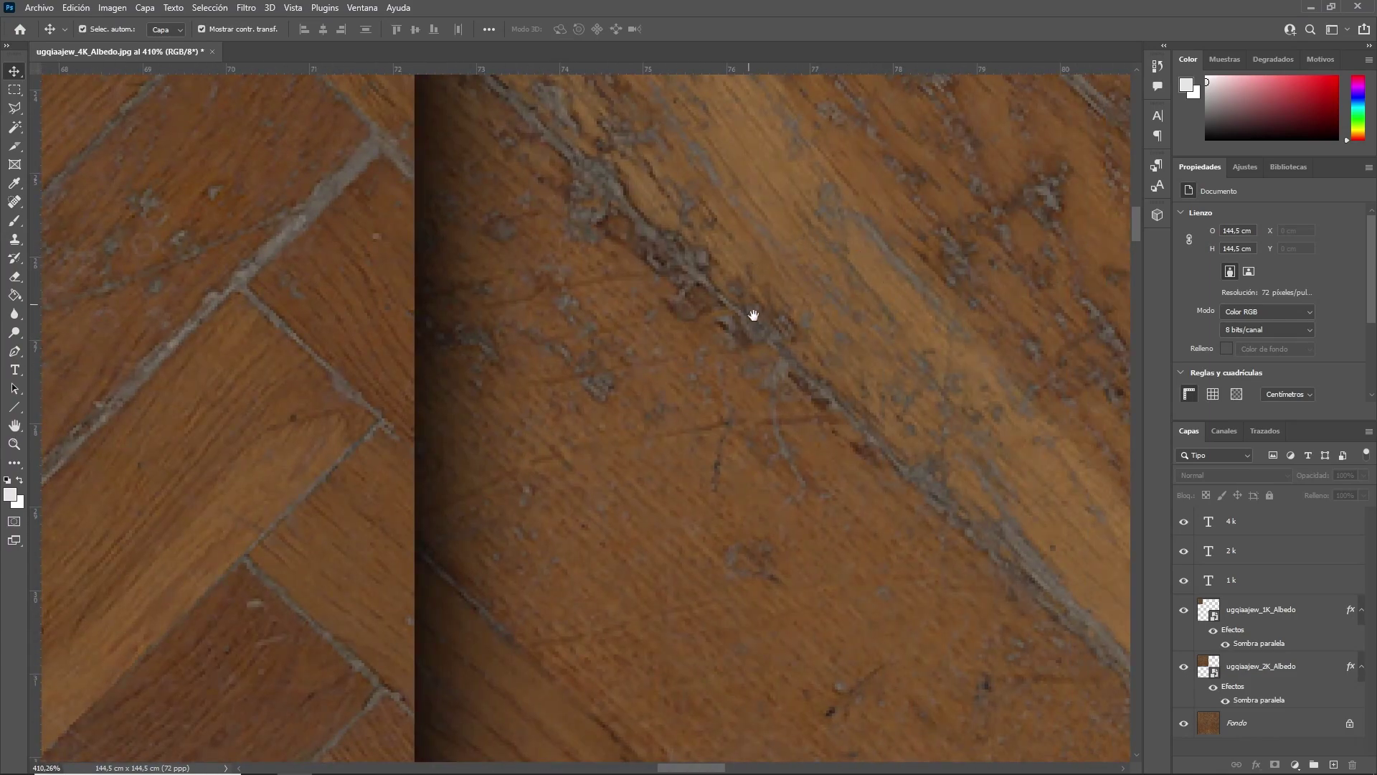
- Zoom back out to frame the 2 k panel against the 4 k texture
scroll(742, 427, "down", 1, "alt")
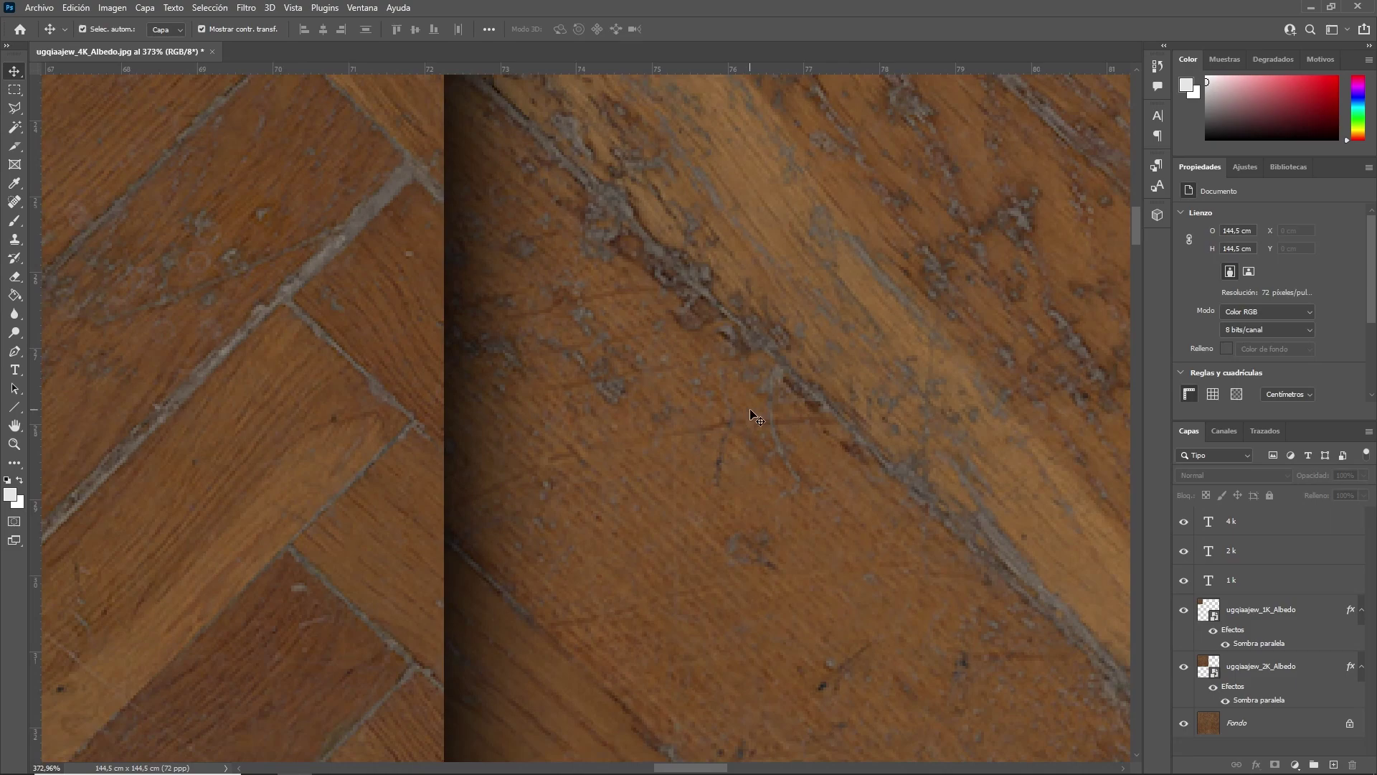
scroll(757, 420, "down", 1, "alt")
scroll(756, 427, "down", 3, "alt")
scroll(750, 452, "down", 3, "alt")
scroll(756, 476, "down", 3, "alt")
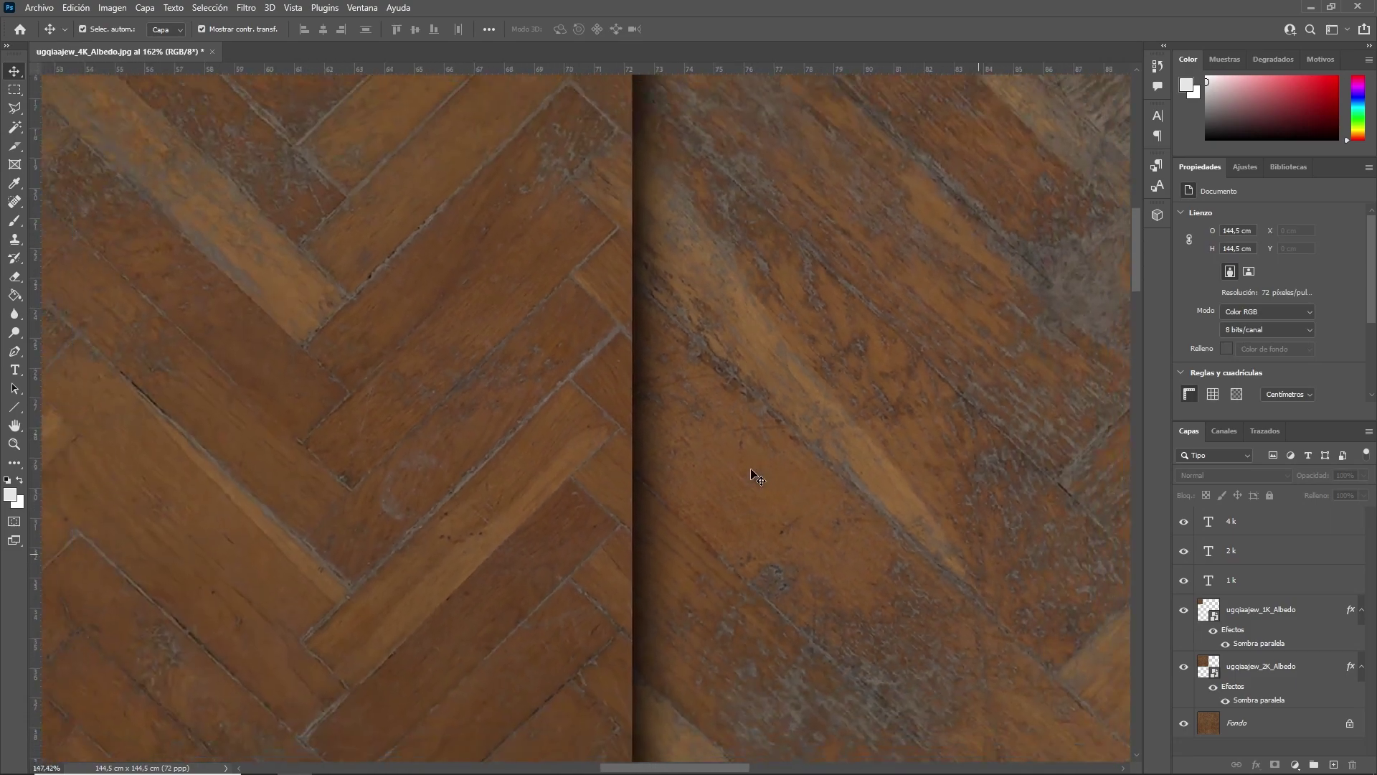
scroll(757, 476, "down", 3, "alt")
scroll(750, 476, "down", 3, "alt")
scroll(750, 483, "down", 3, "alt")
scroll(746, 483, "down", 3, "alt")
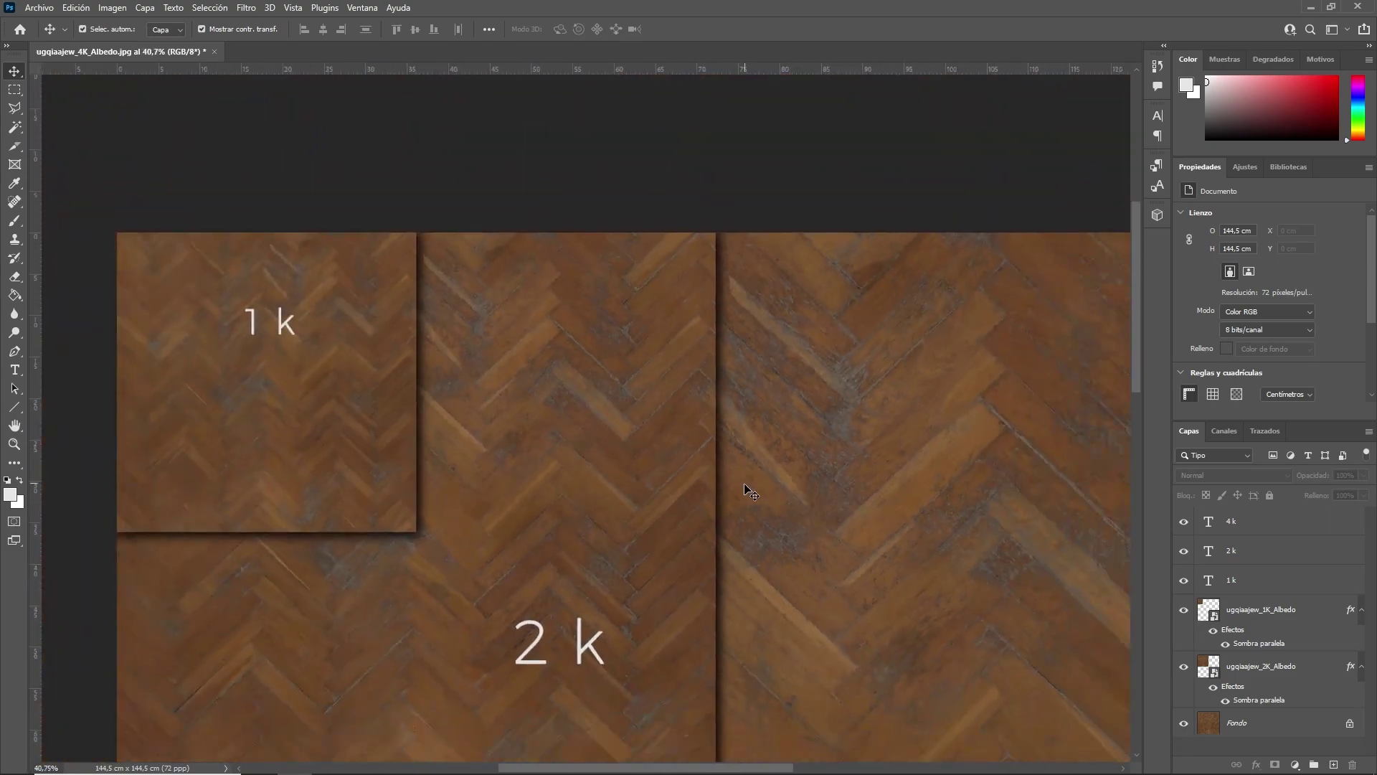
scroll(747, 487, "down", 2, "alt")
scroll(753, 574, "down", 2, "alt")
scroll(756, 627, "up", 2, "alt")
scroll(796, 637, "up", 1, "alt")
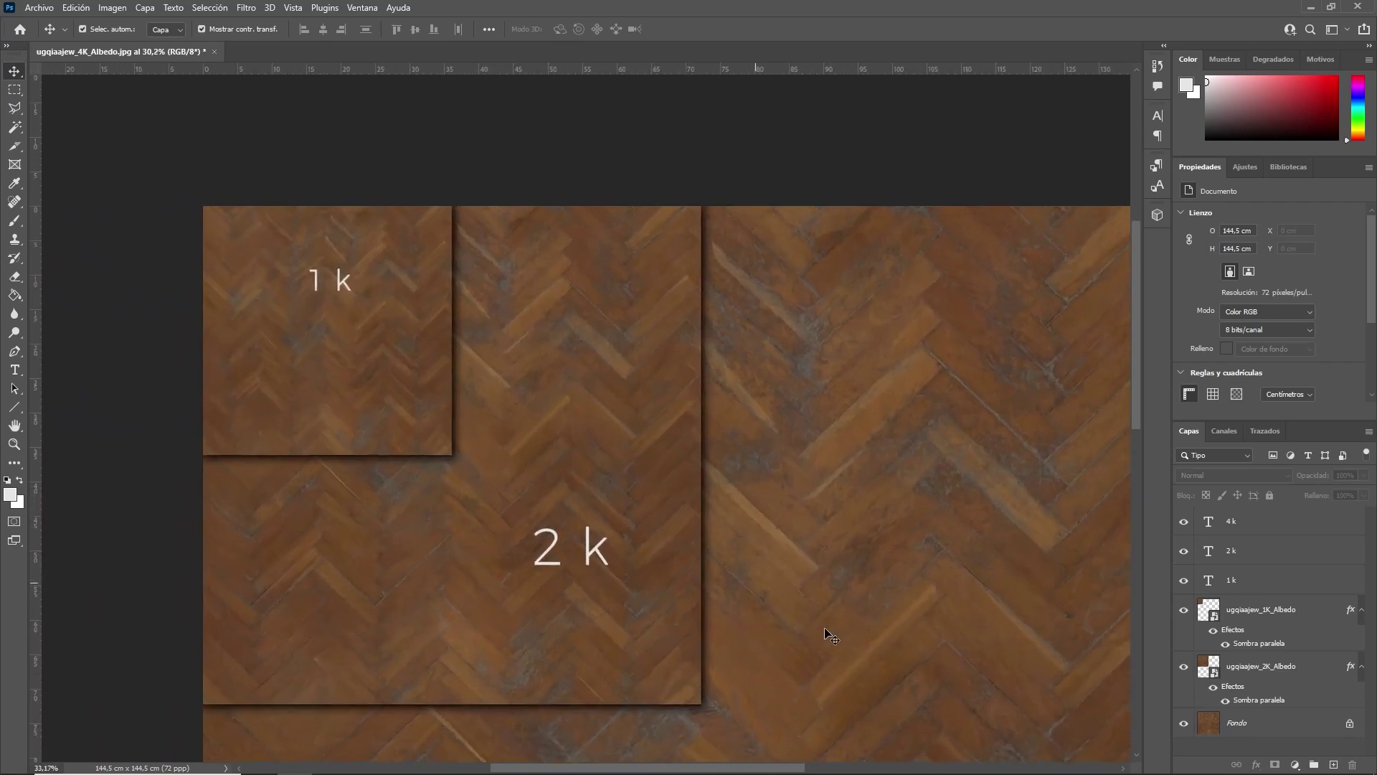
scroll(825, 630, "up", 1, "alt")
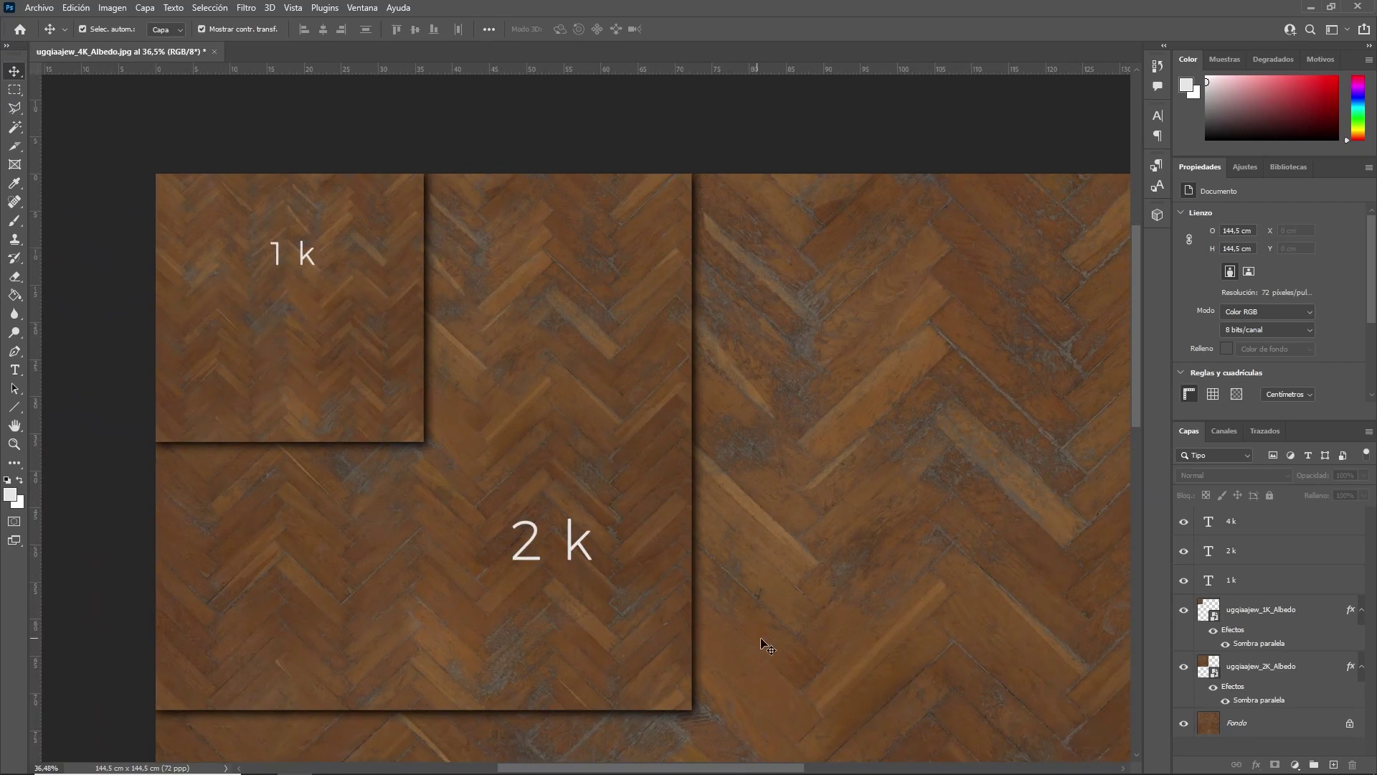
scroll(462, 312, "down", 1, "alt")
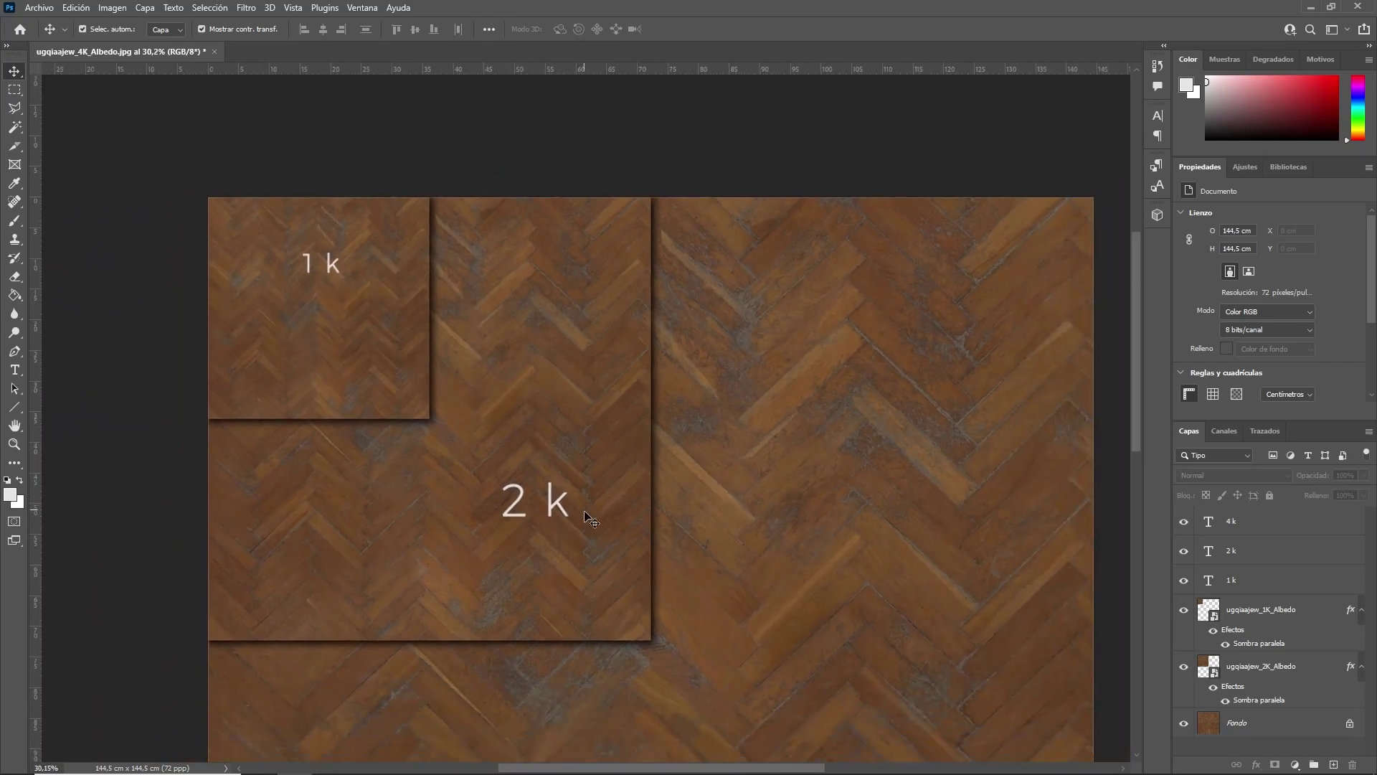
left_click_drag(1137, 322, 1139, 443)
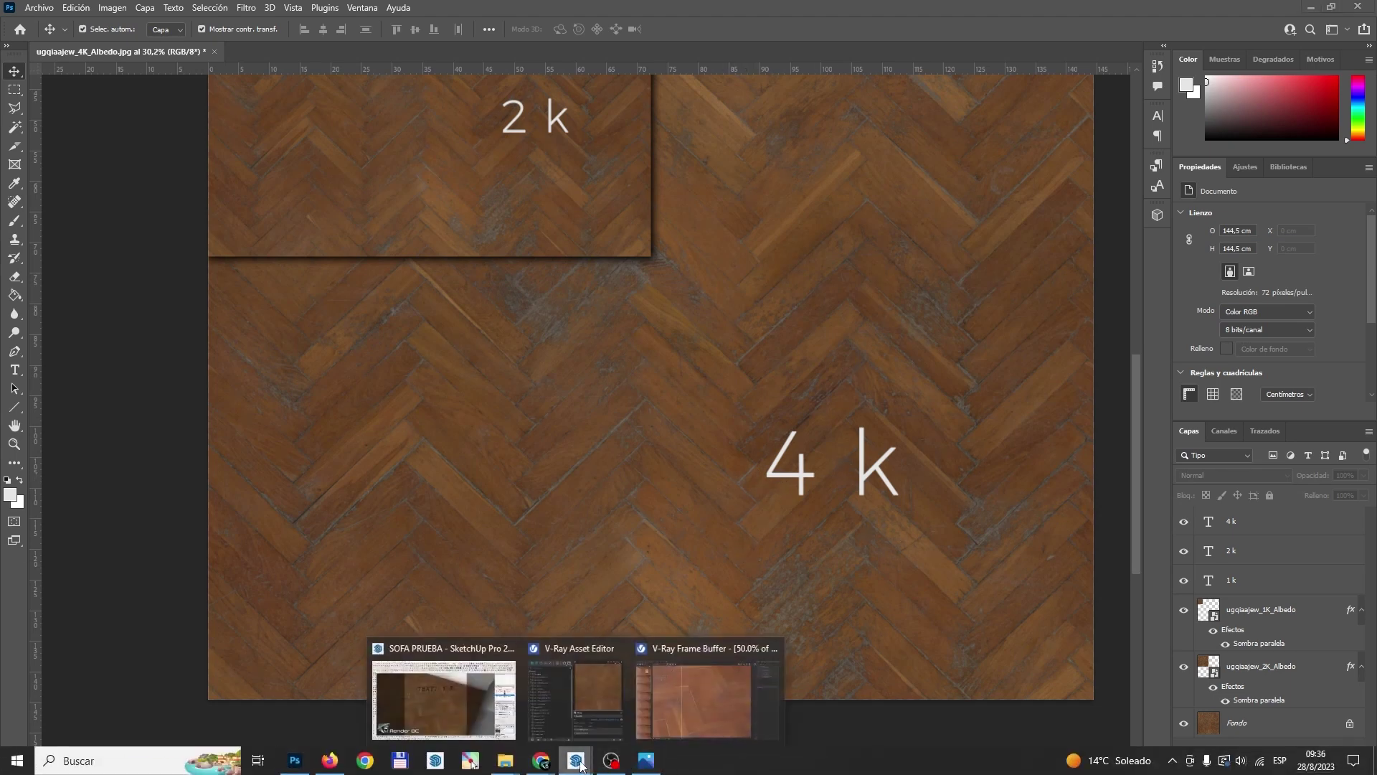
mouse_move(505, 760)
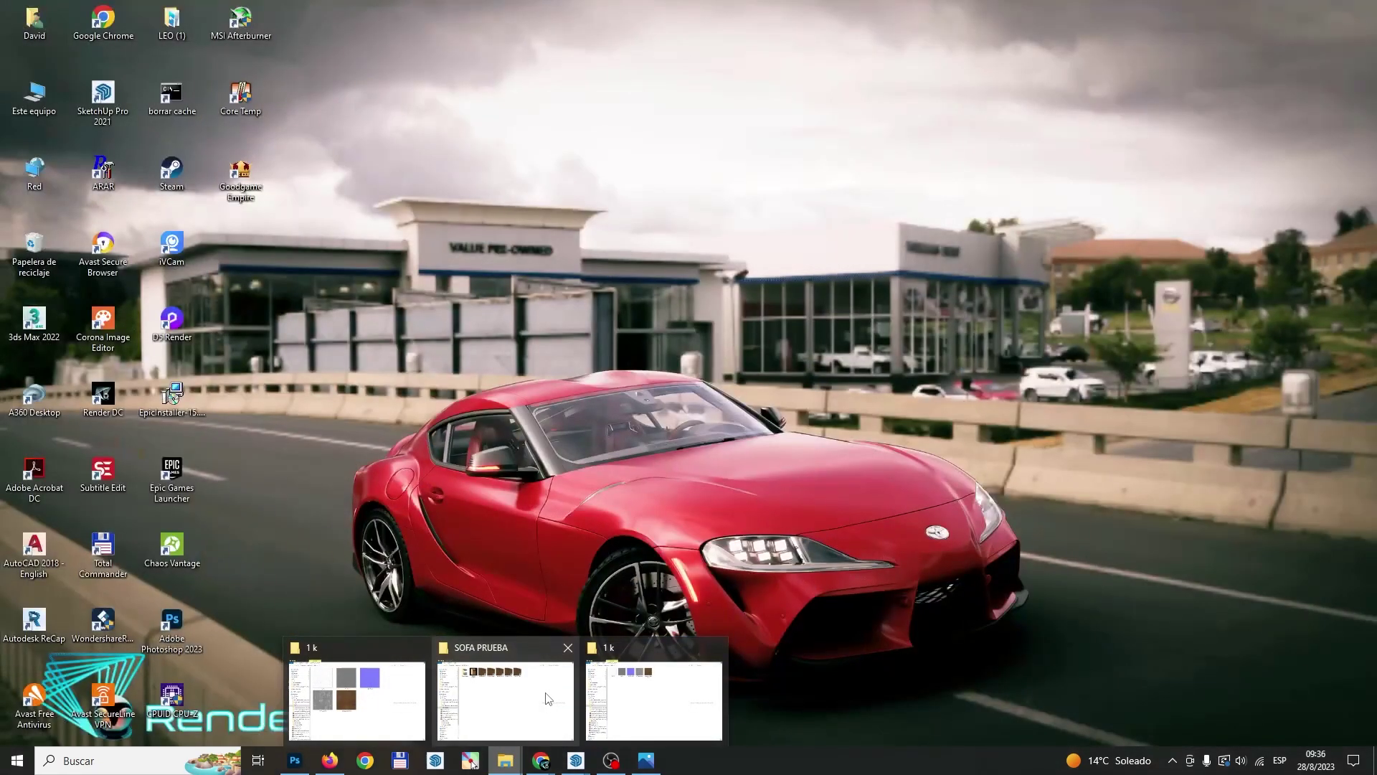
- Bring up the SOFA PRUEBA folder and switch it to the Detalles view showing file sizes
left_click(547, 698)
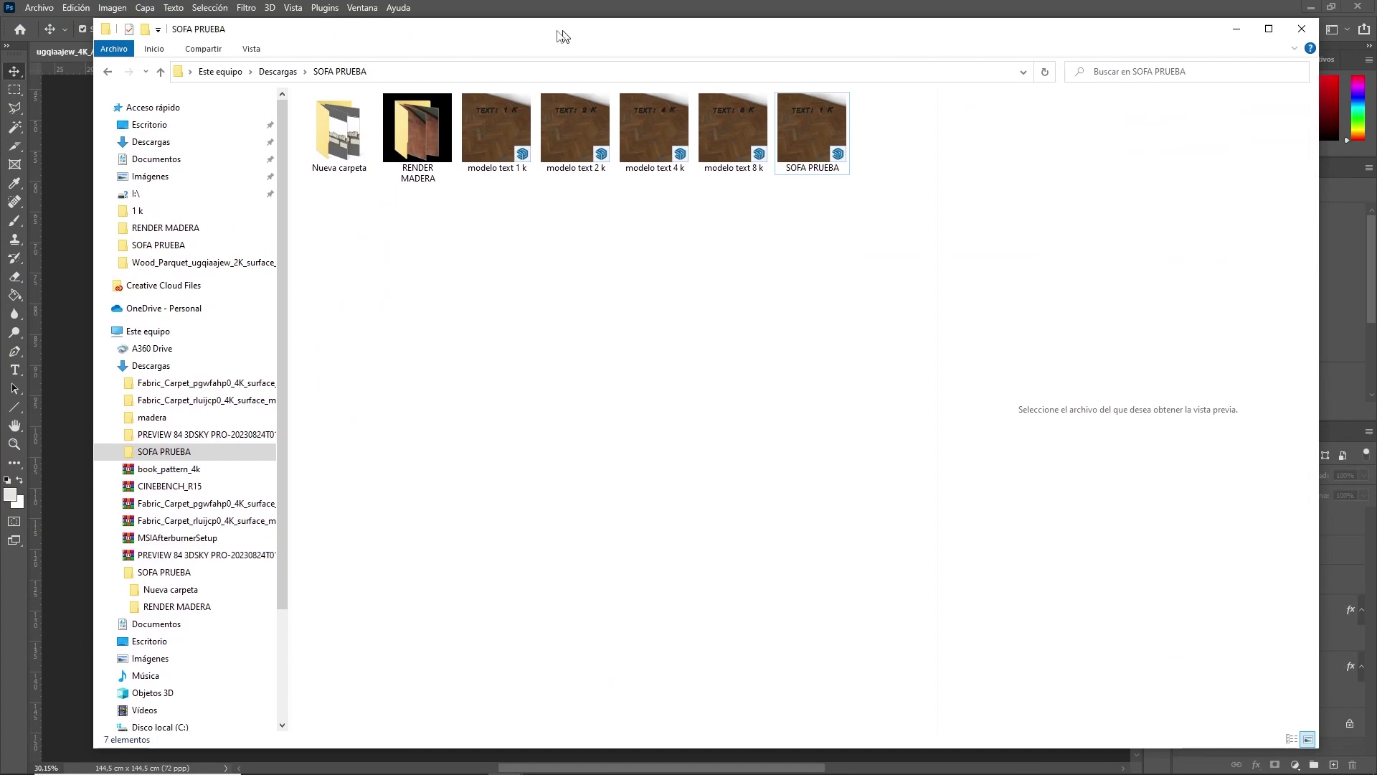
left_click_drag(563, 36, 513, 48)
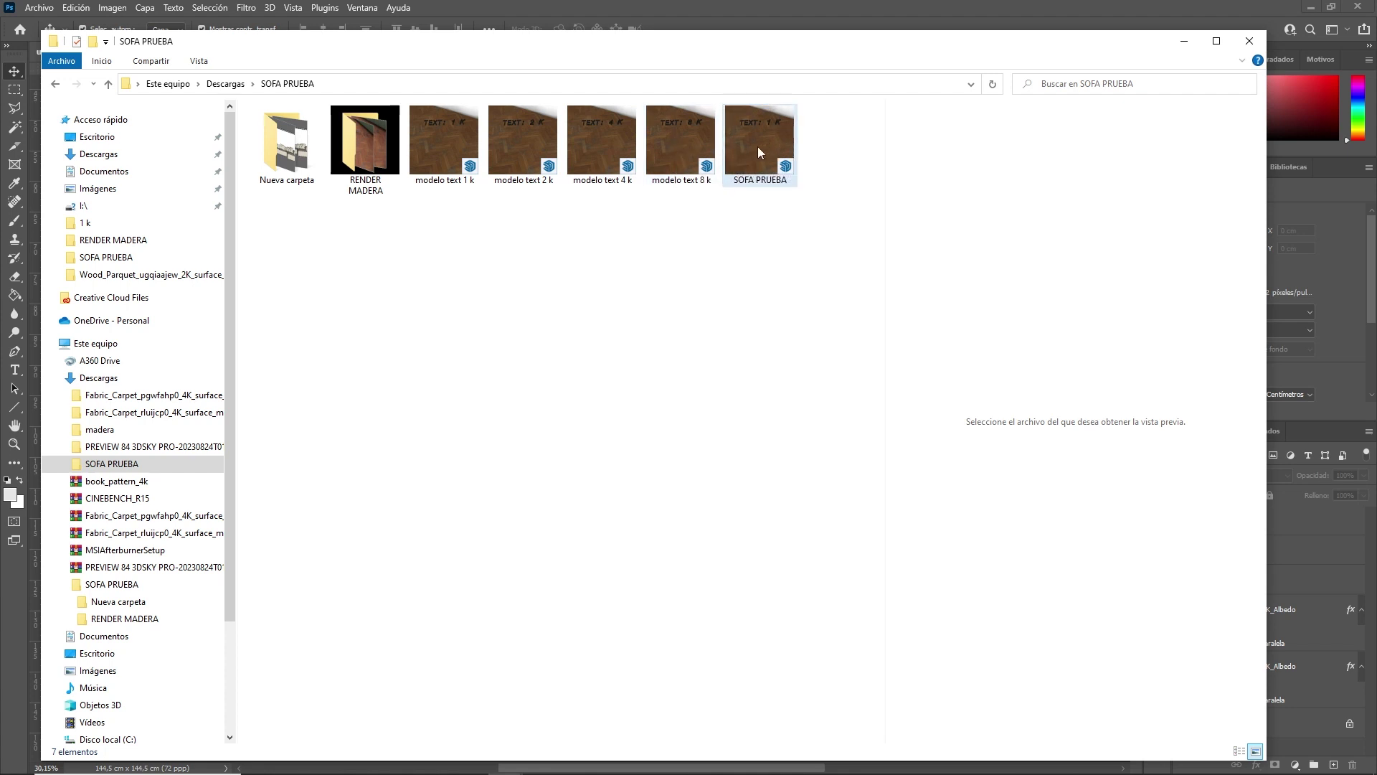
right_click(476, 264)
mouse_move(565, 276)
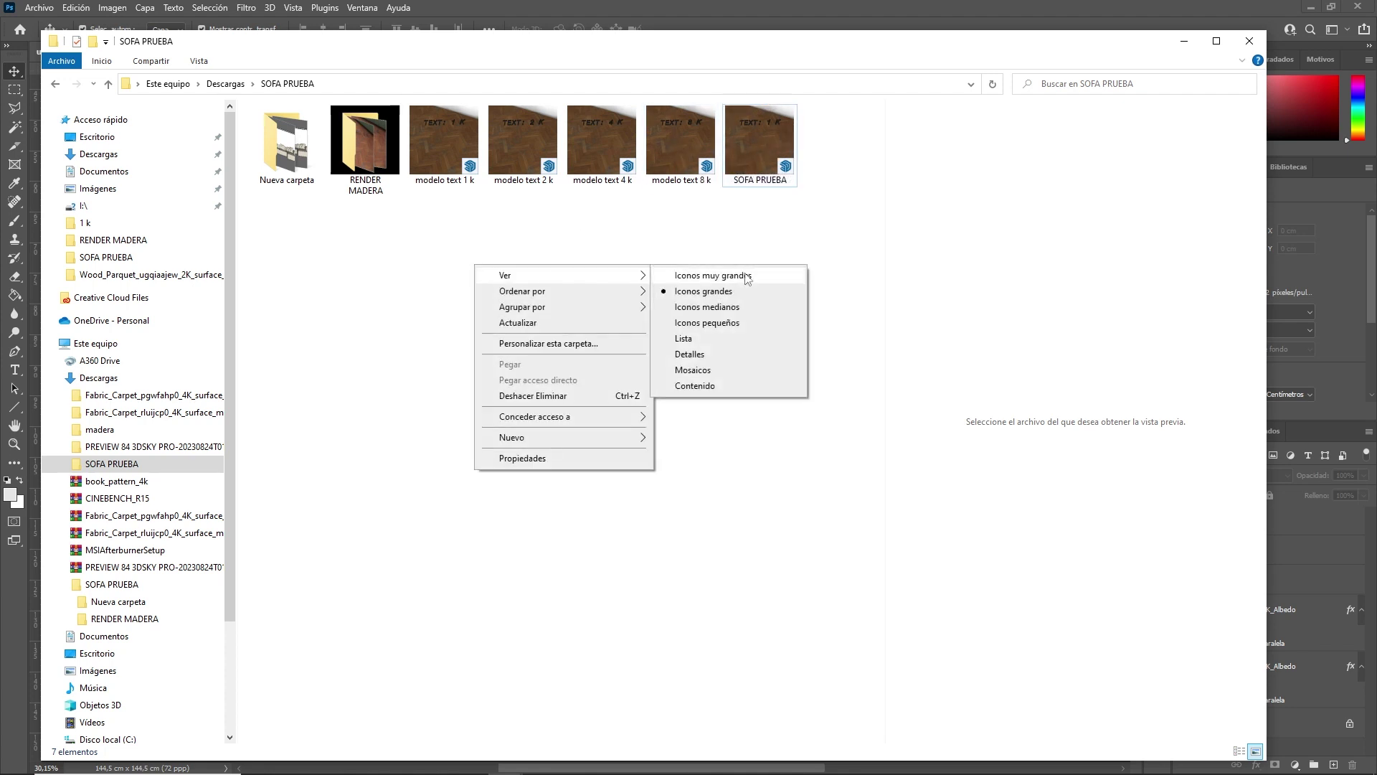
left_click(689, 354)
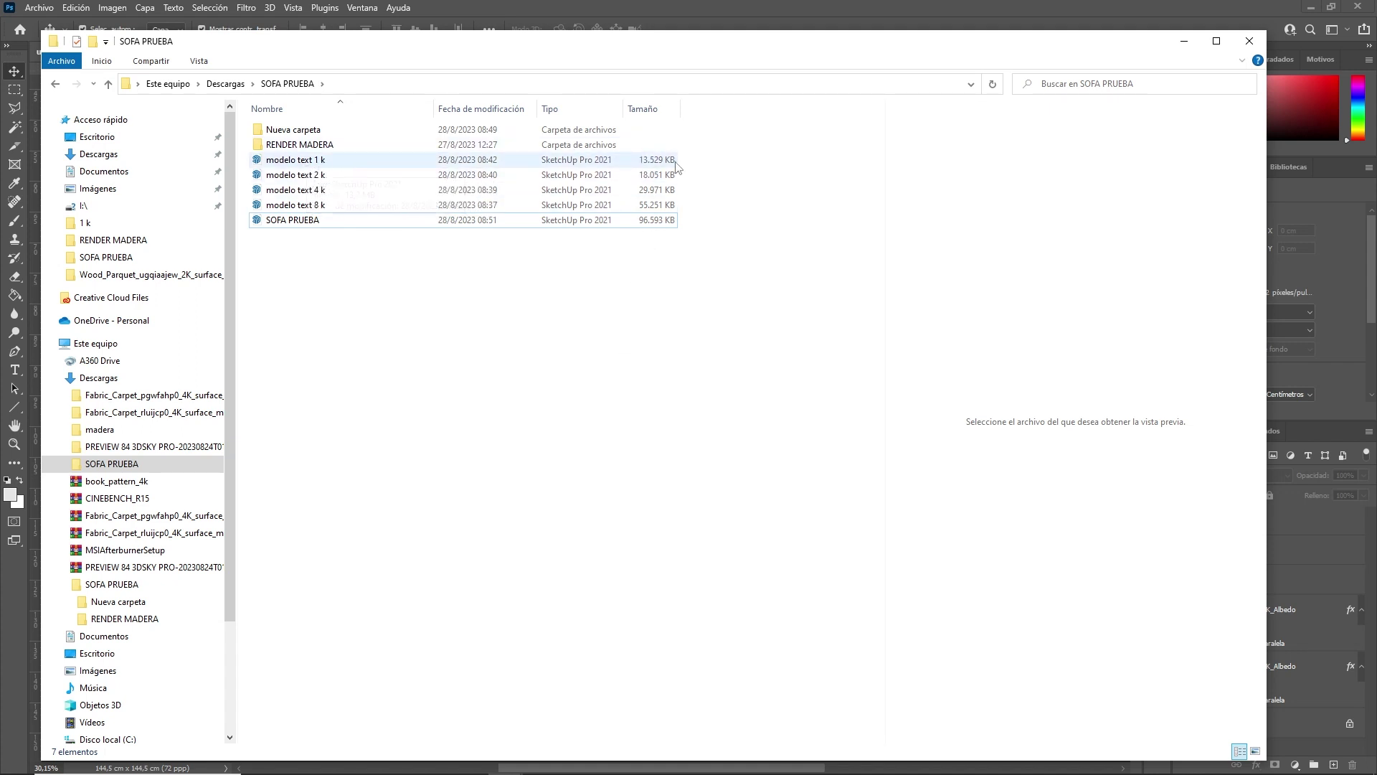
left_click(646, 164)
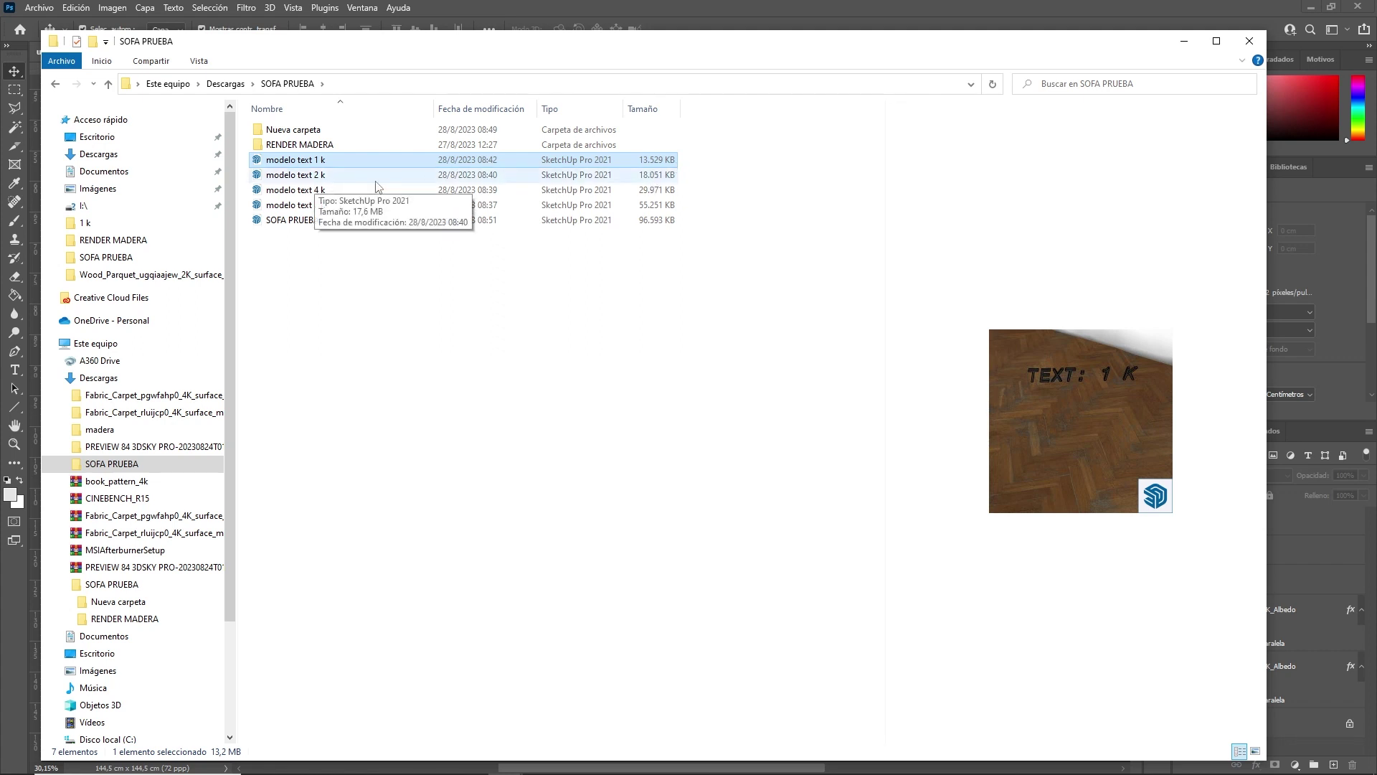
left_click(647, 181)
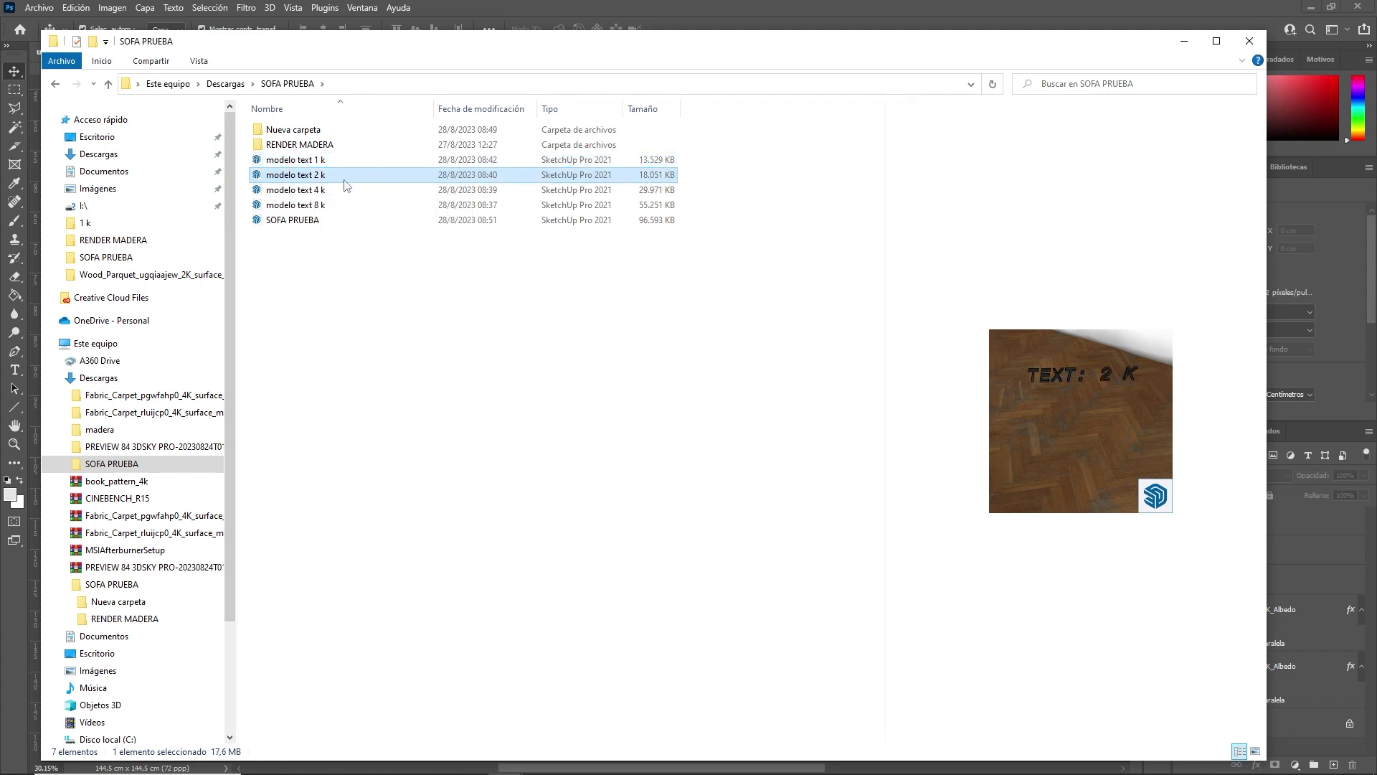
left_click(310, 192)
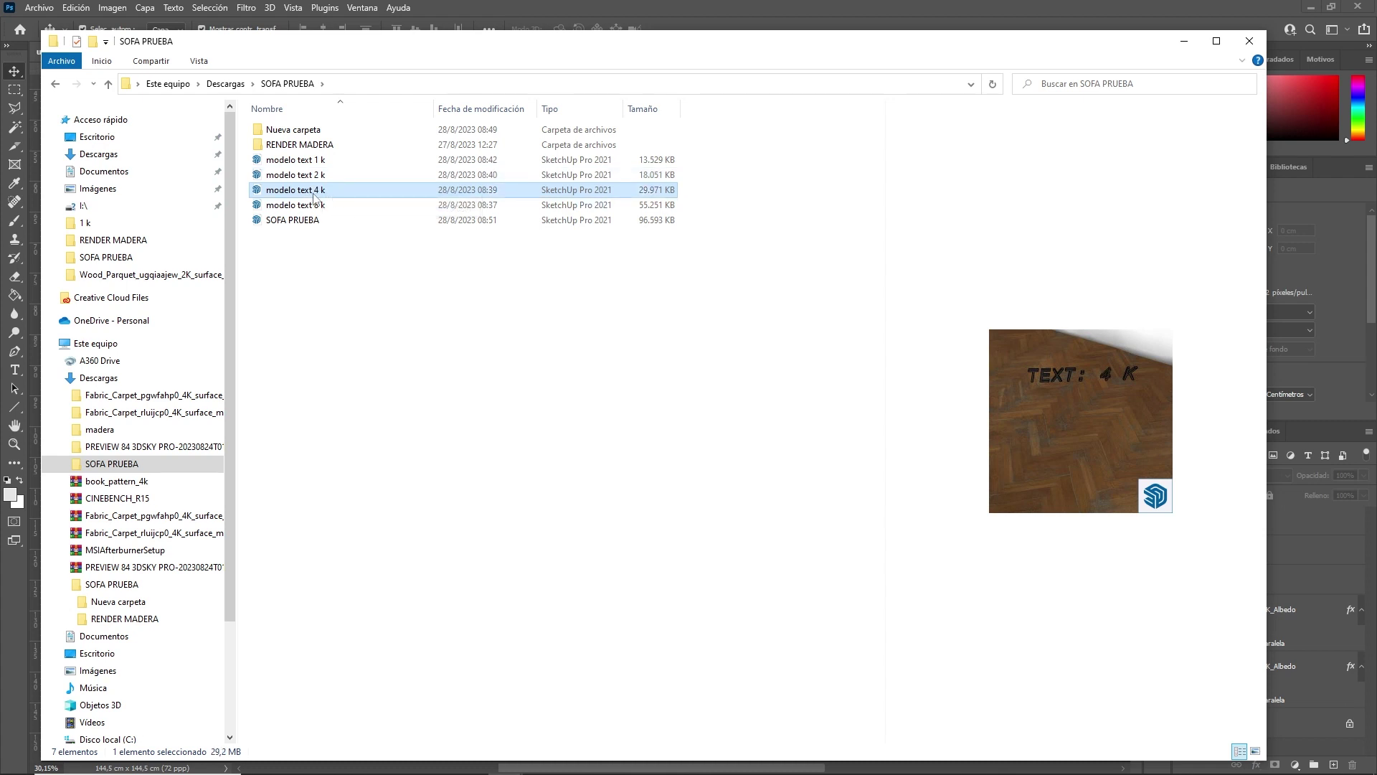
left_click(653, 208)
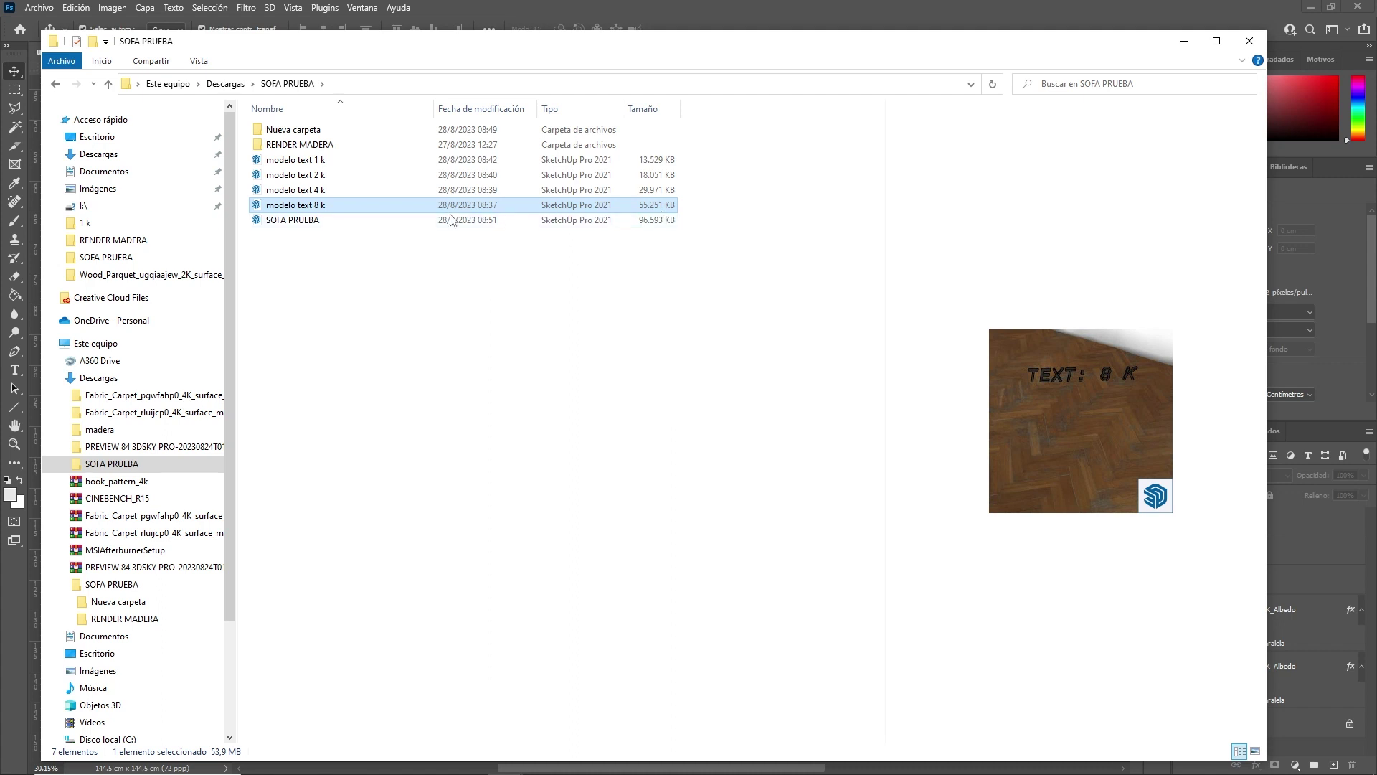
left_click(319, 221)
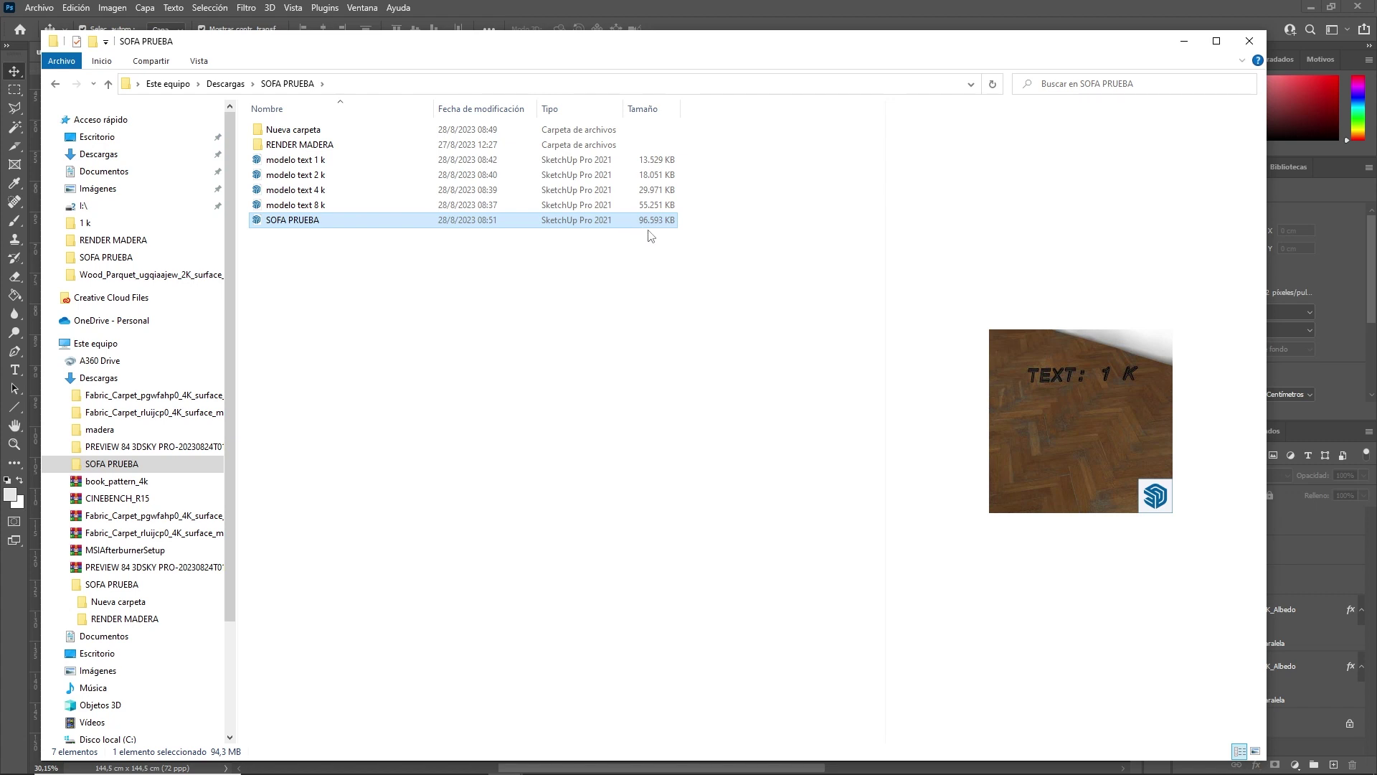
left_click(348, 208)
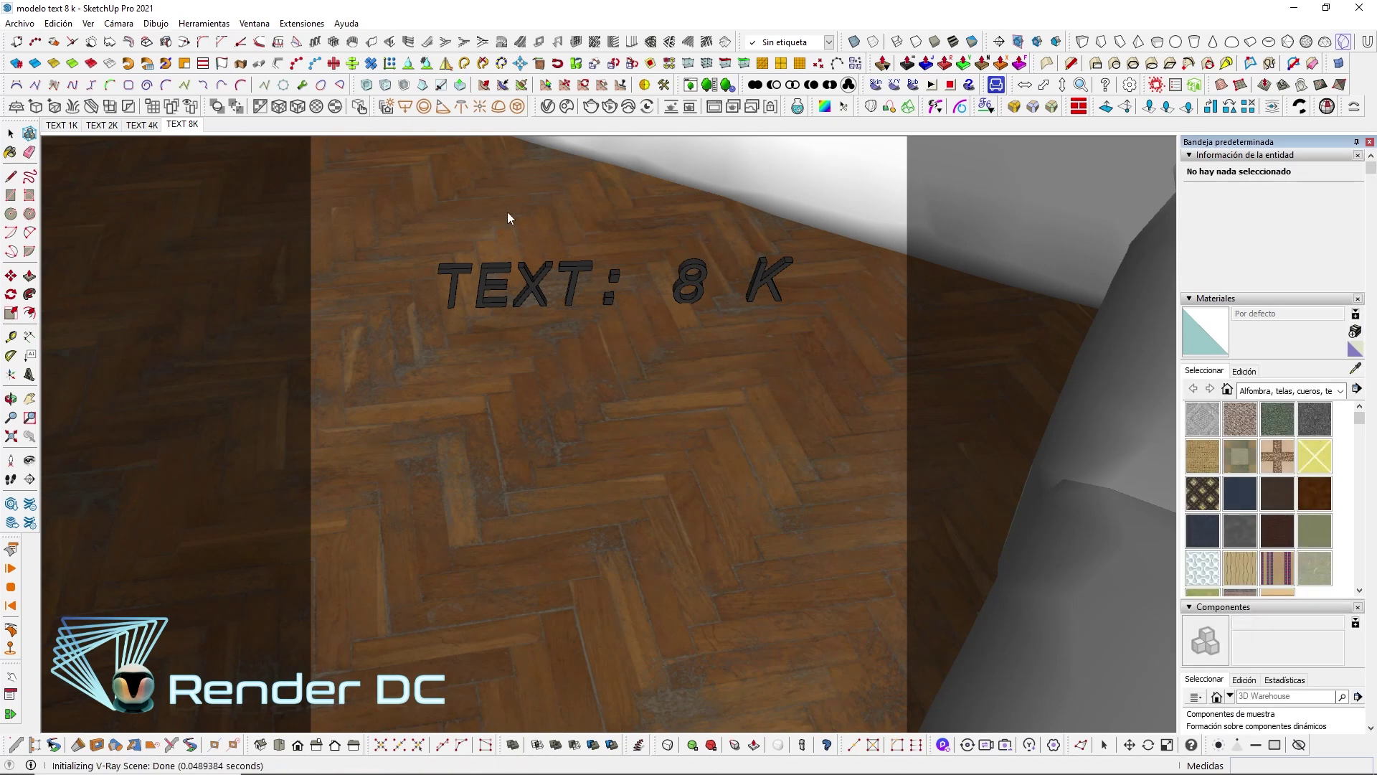
- Launch the V-Ray Asset Editor and select the solid floor group in the modelo text 8 k scene
left_click(549, 108)
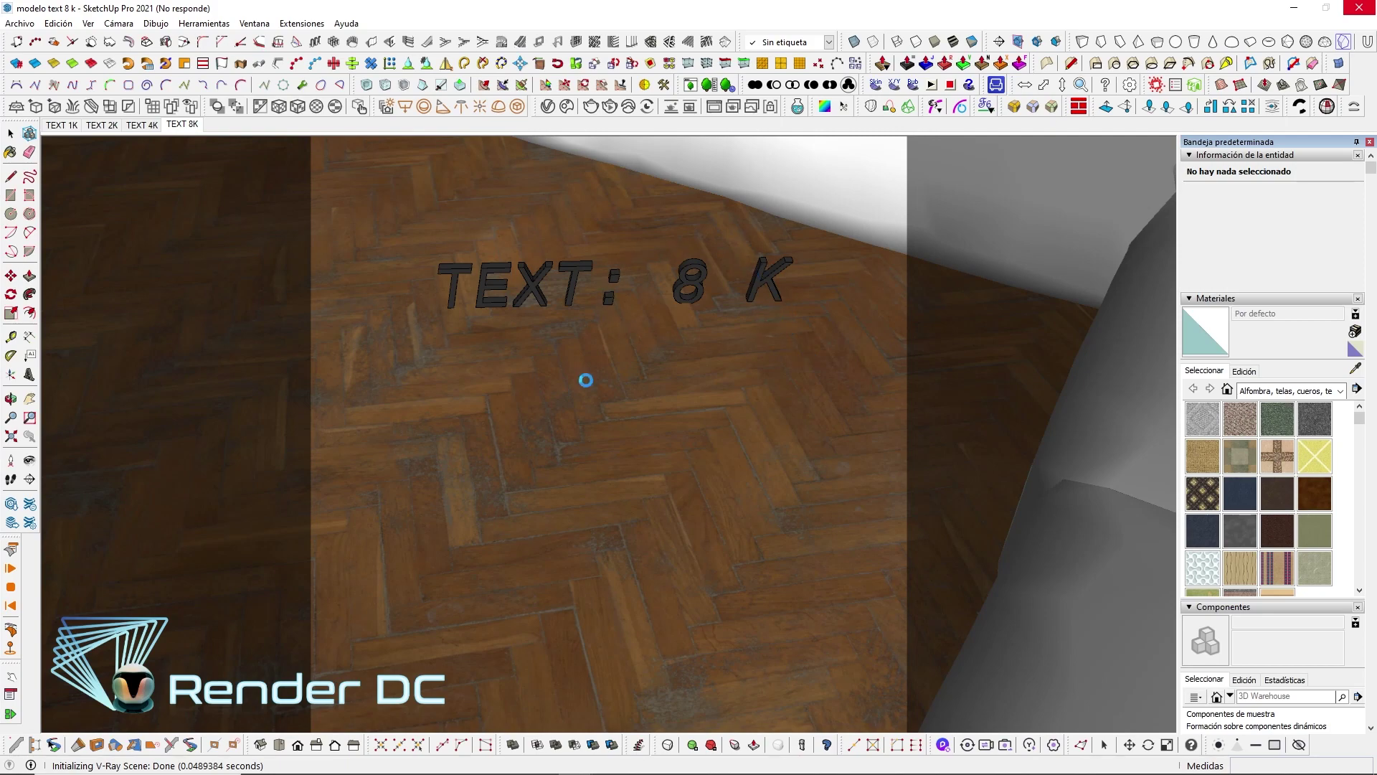
right_click(504, 208)
left_click(566, 142)
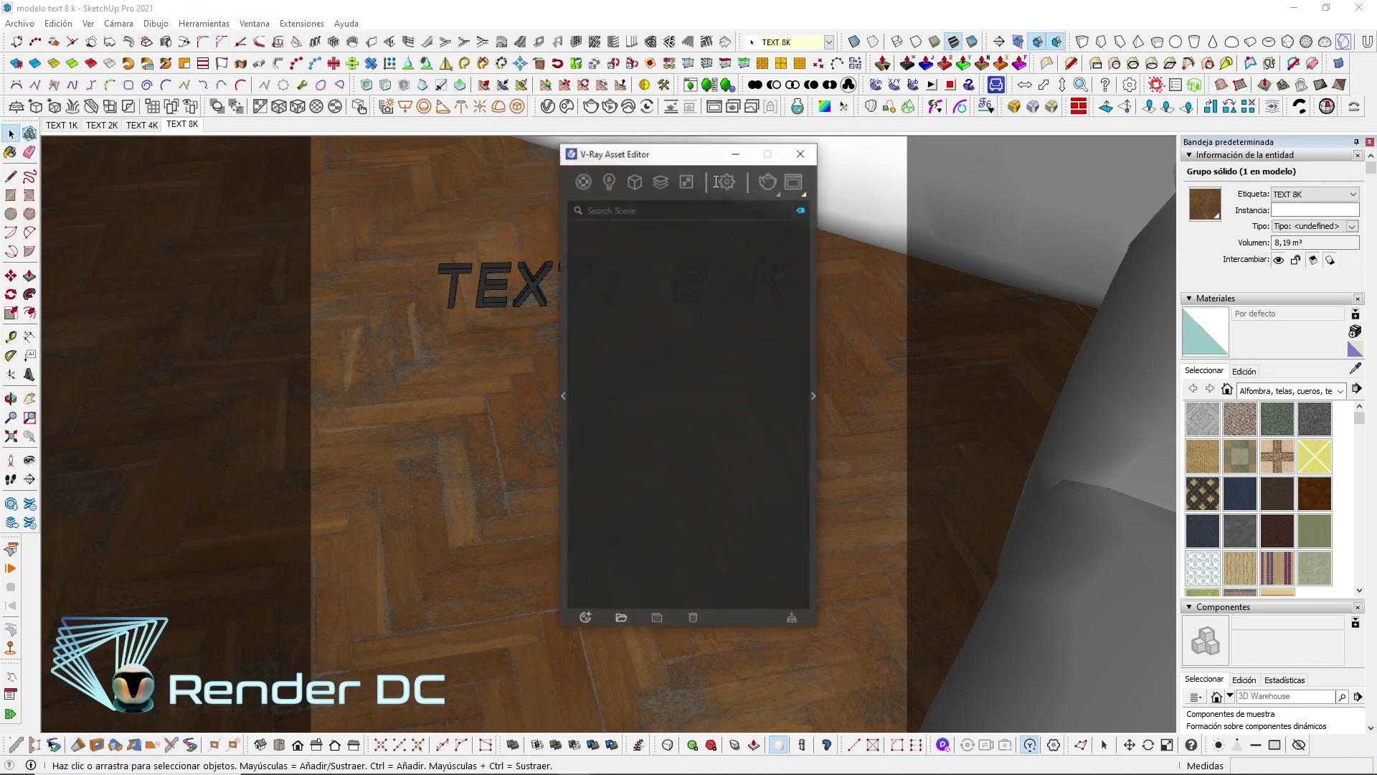
- Load the 8K Albedo image as DC - PISO MADERA 8 K's diffuse bitmap
left_click(813, 401)
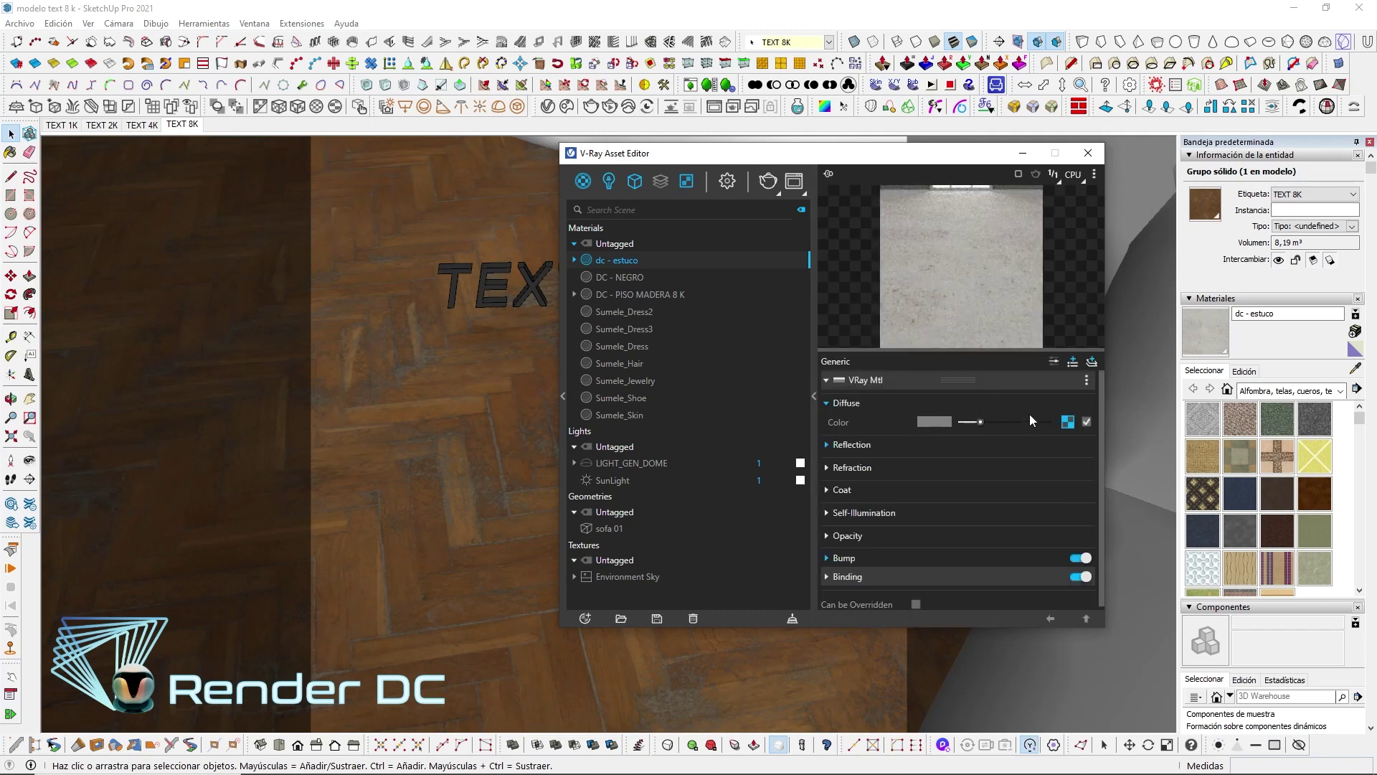
left_click(656, 296)
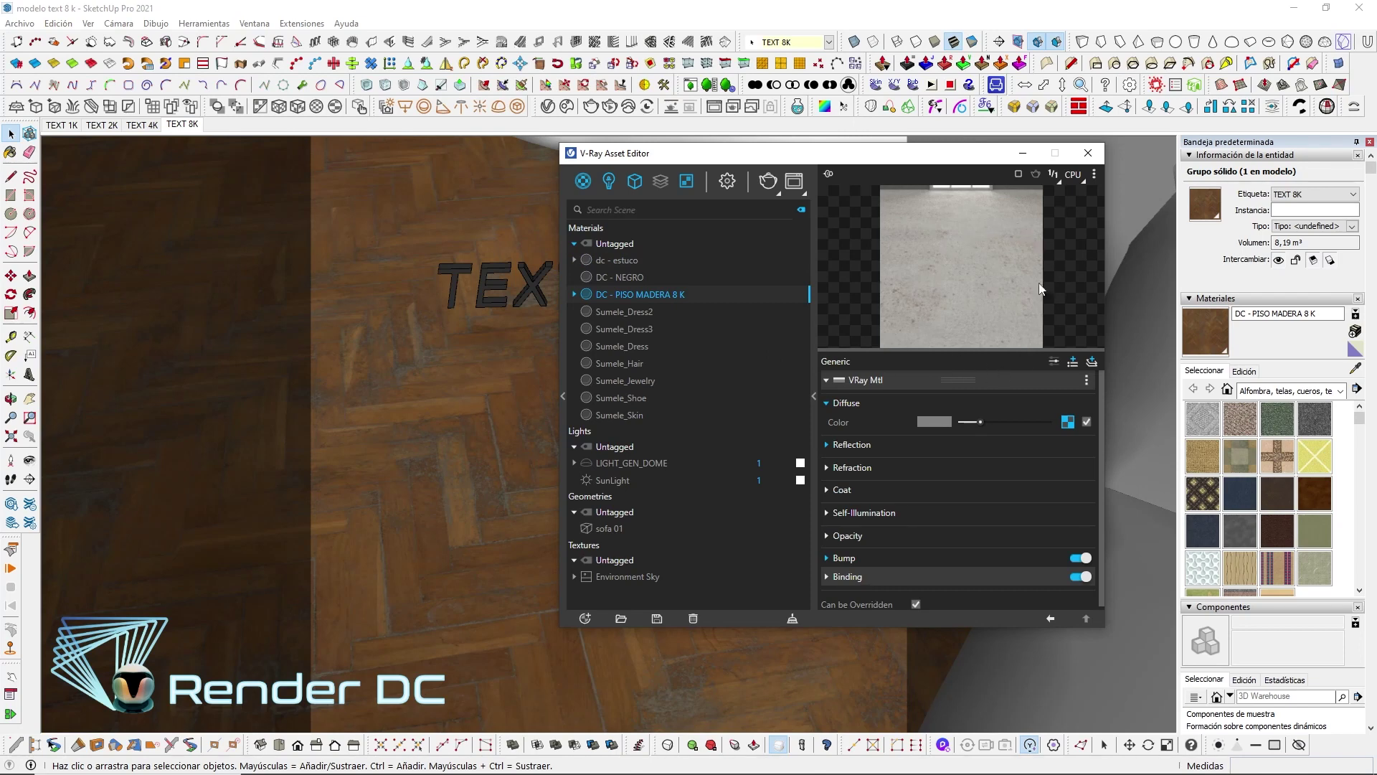
left_click(1068, 422)
left_click(1095, 400)
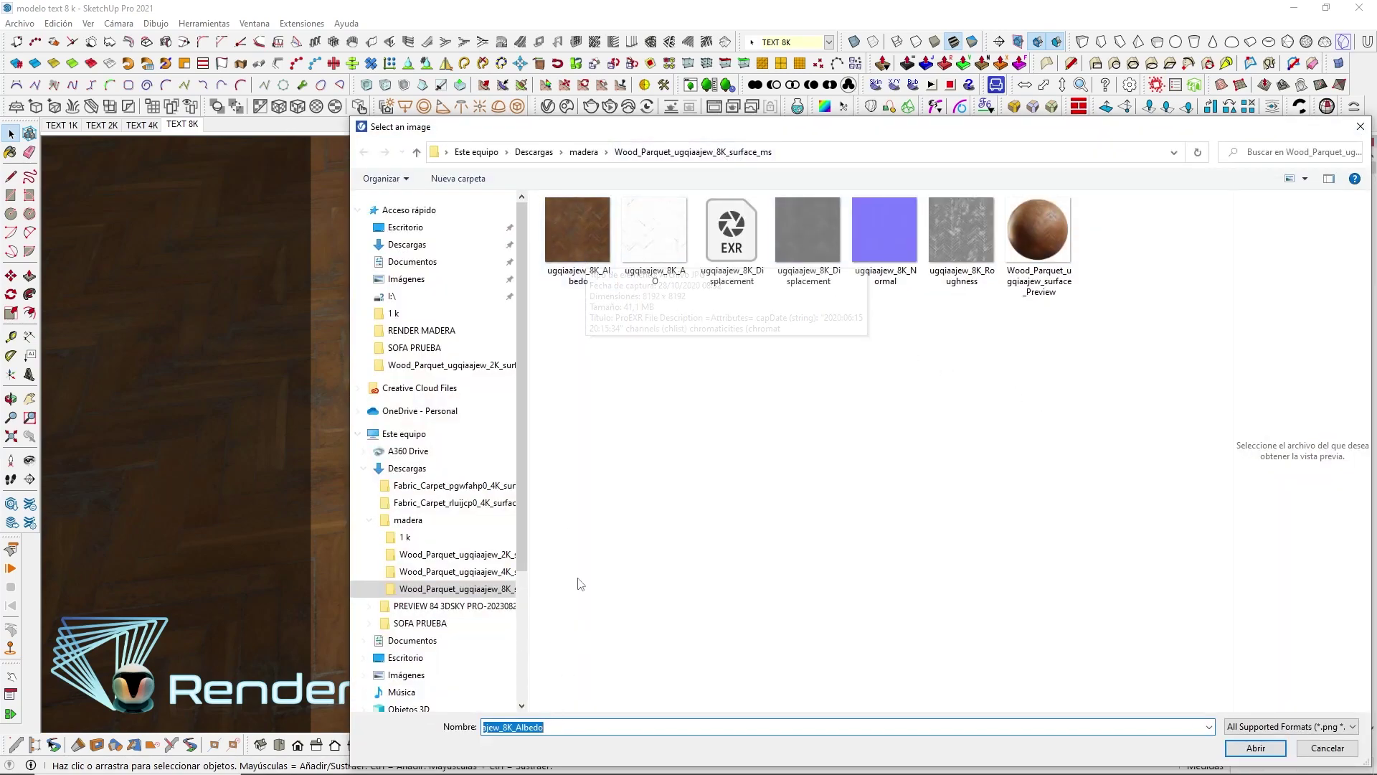
left_click(1263, 751)
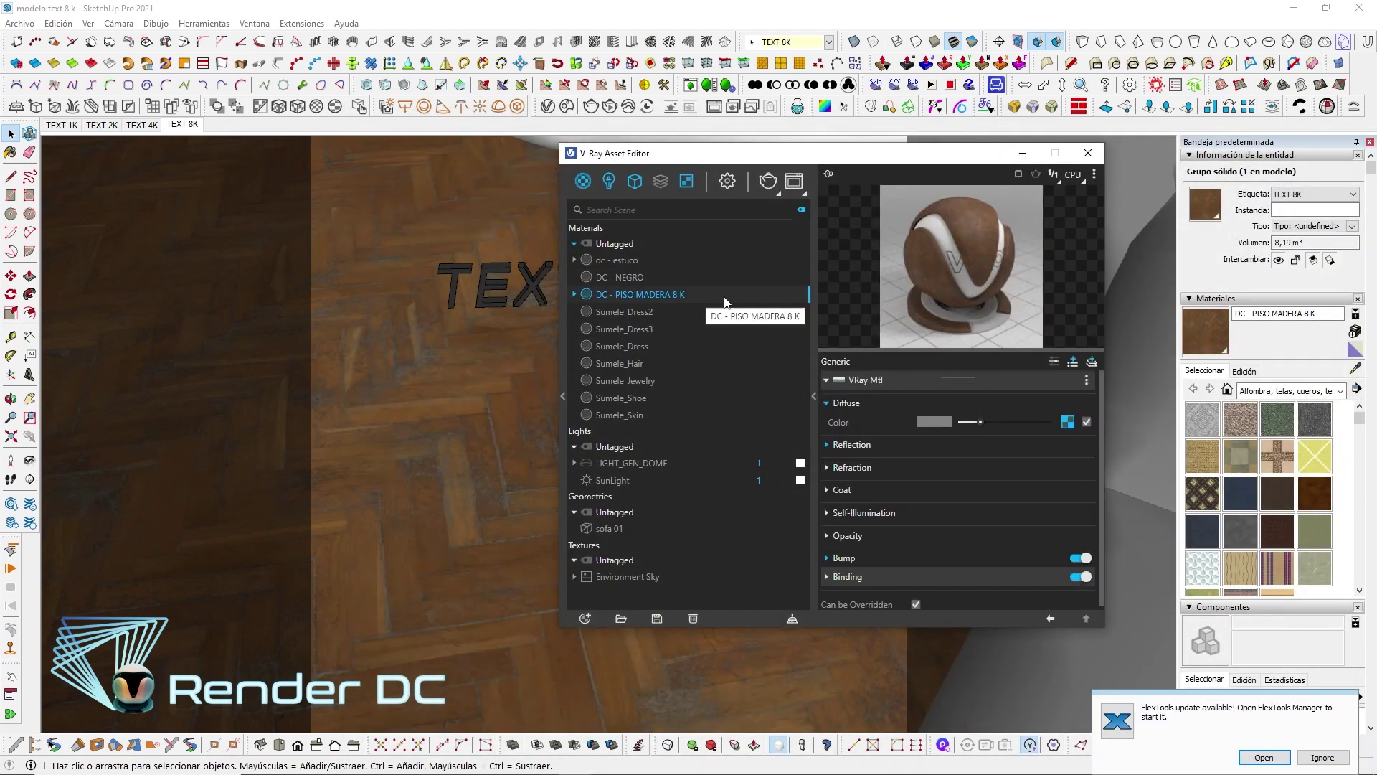
- Dismiss the FlexTools notice and flip through the TEXT 4K and 2K scenes back to TEXT 8K
left_click(1318, 762)
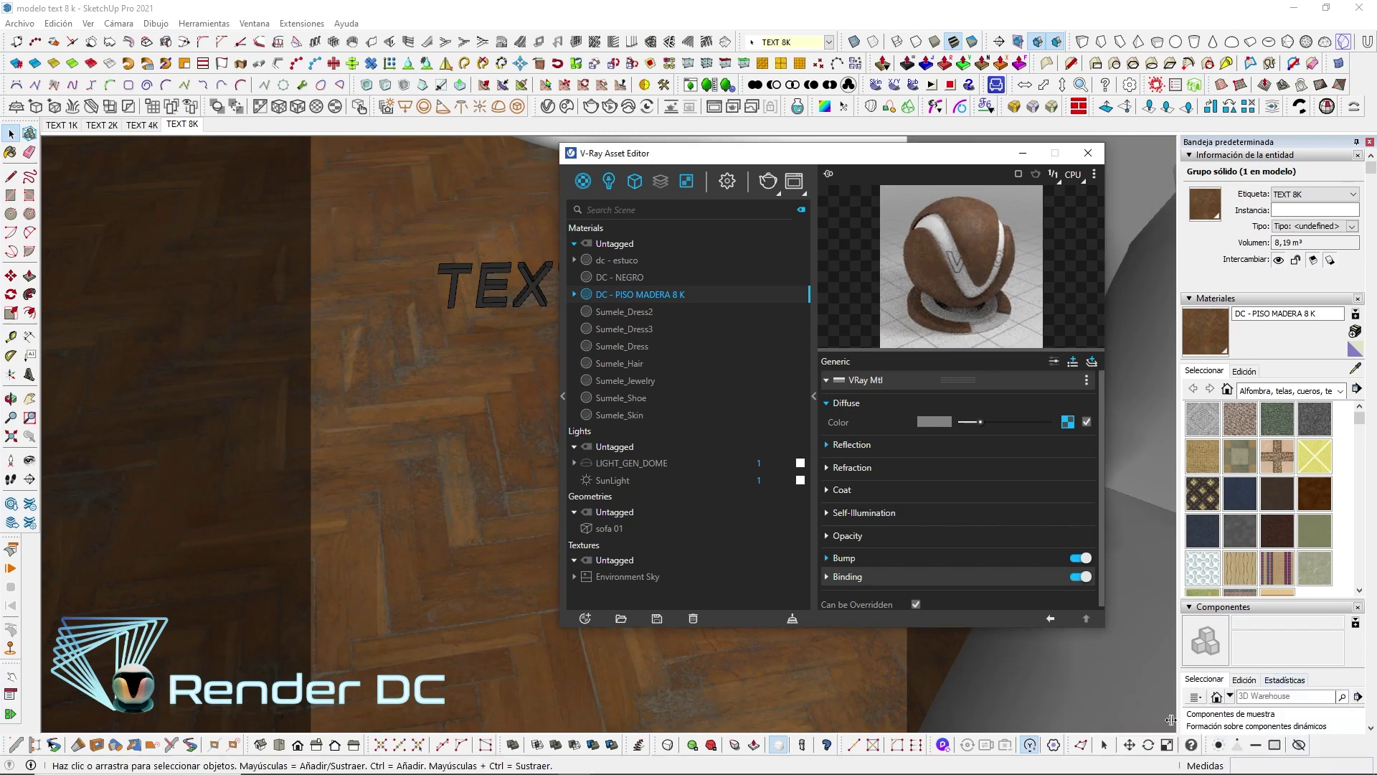
left_click_drag(759, 158, 766, 154)
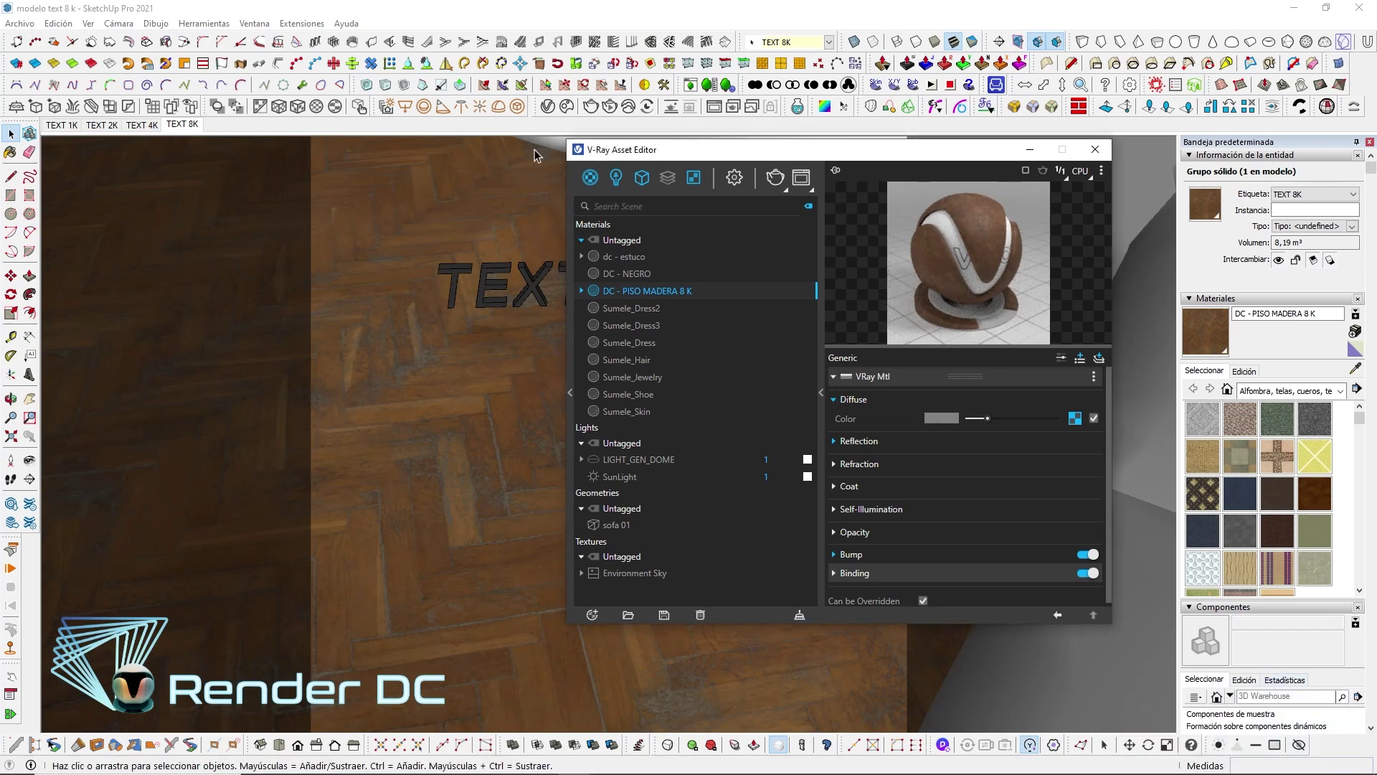
left_click(142, 124)
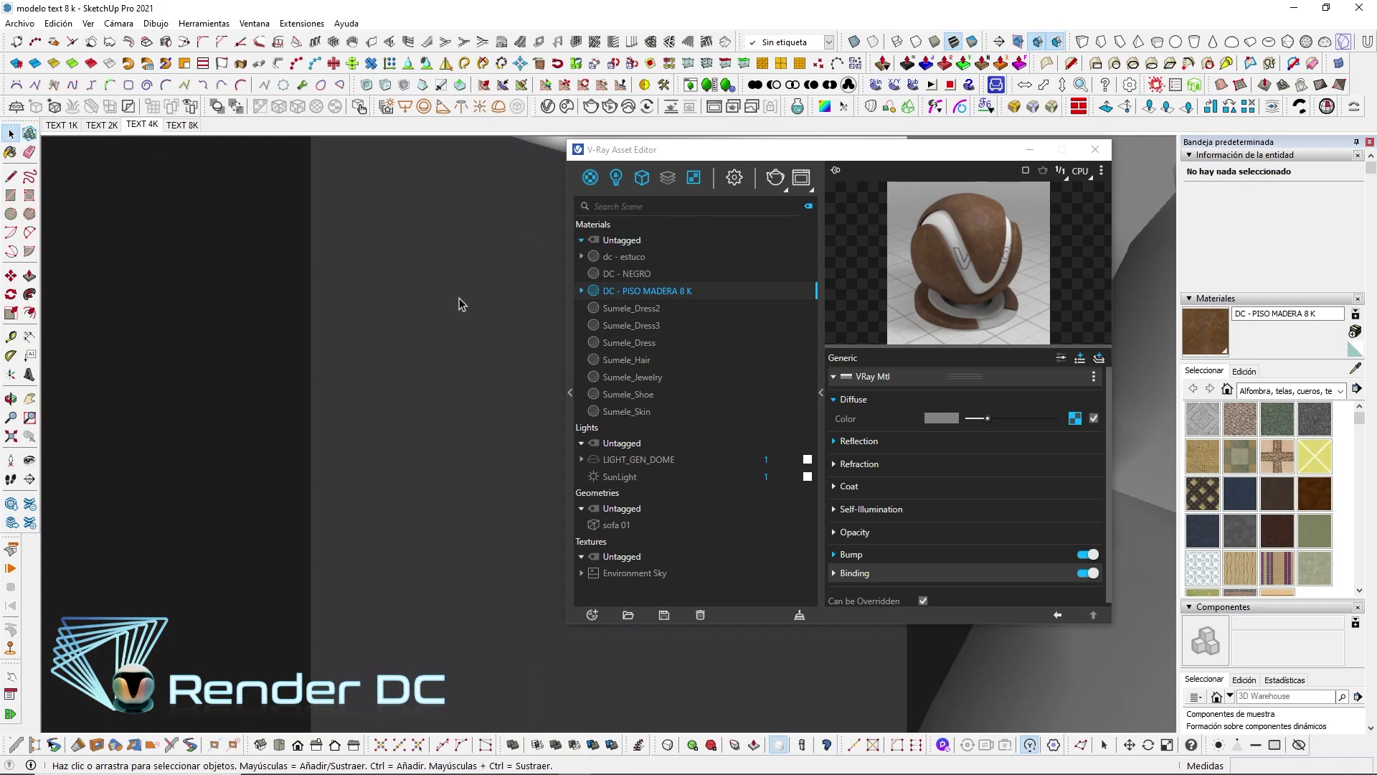
left_click(102, 126)
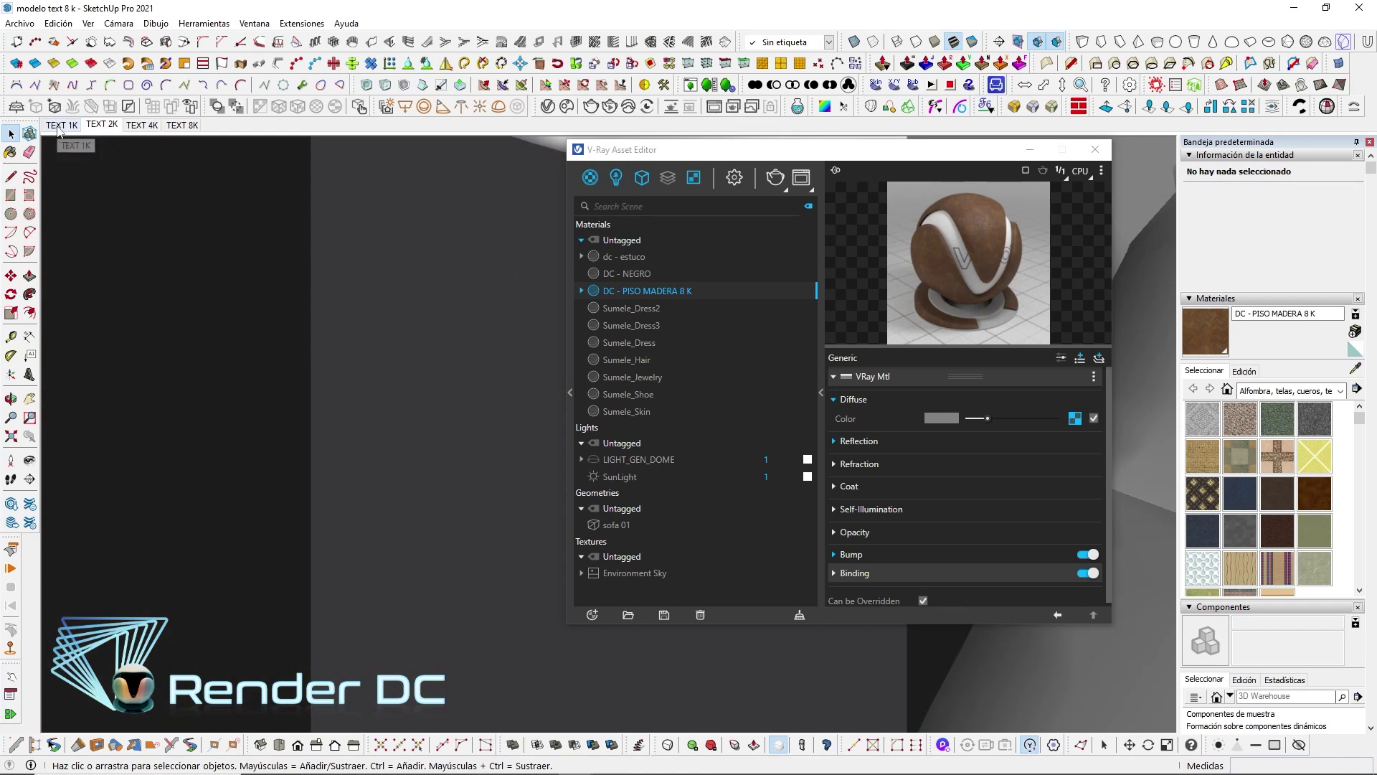
left_click(141, 125)
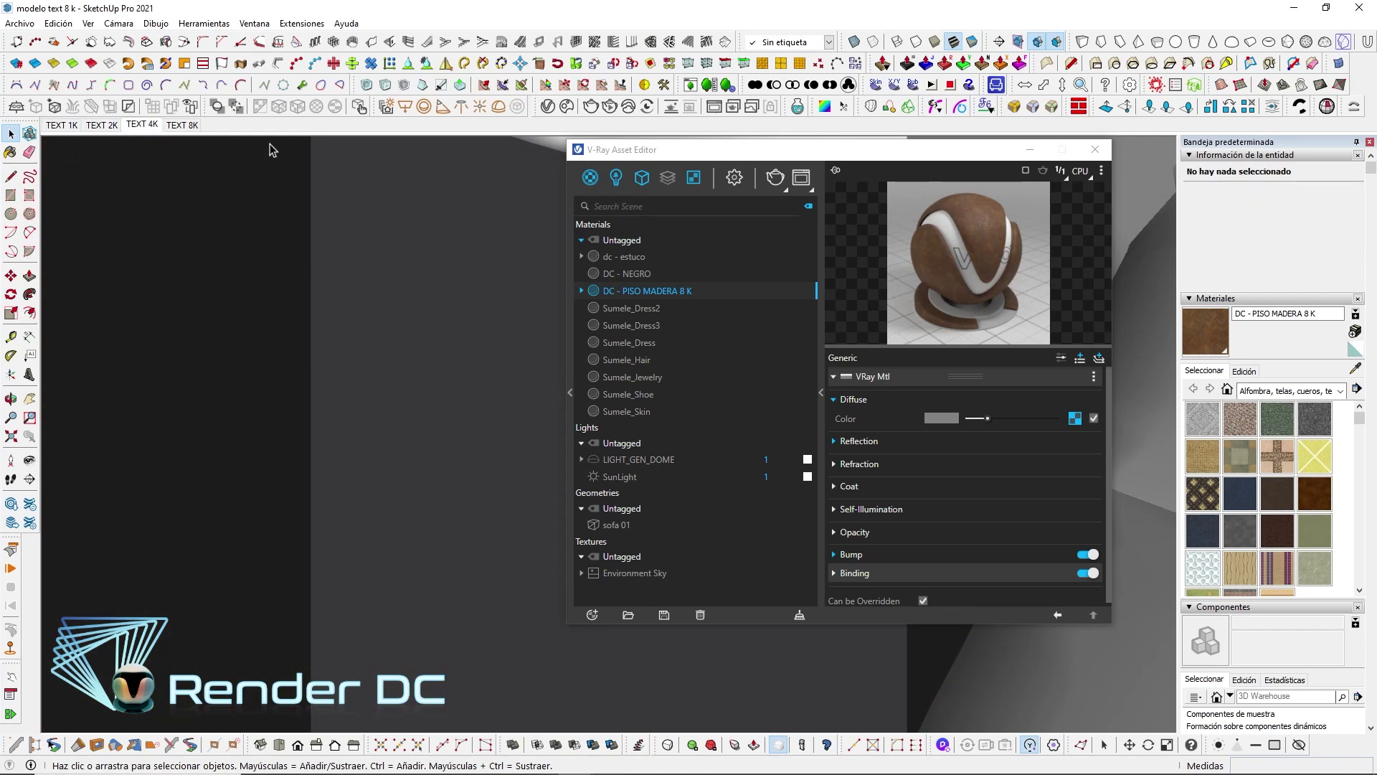
left_click(183, 126)
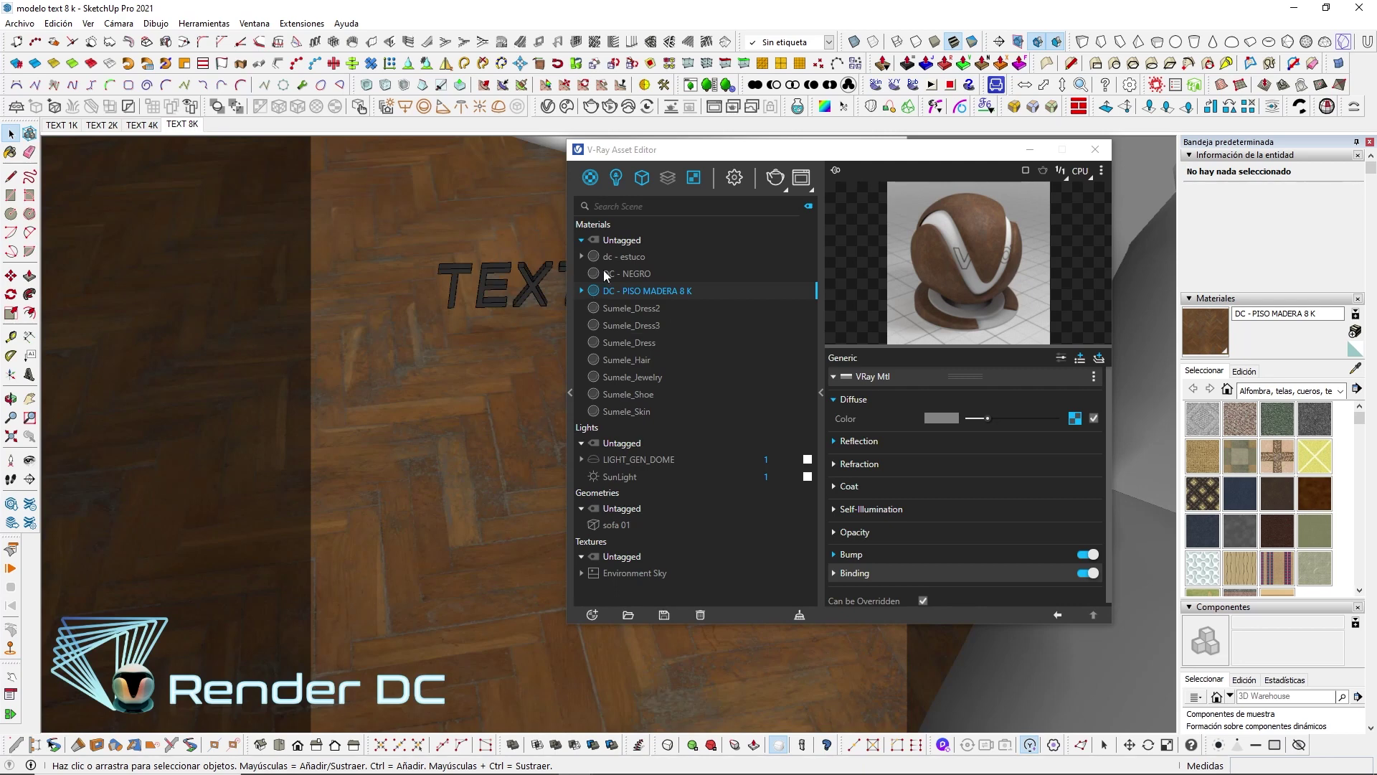
- Enlarge the Asset Editor and change the material's Binding texture mode from Auto to Custom
left_click_drag(700, 153, 755, 109)
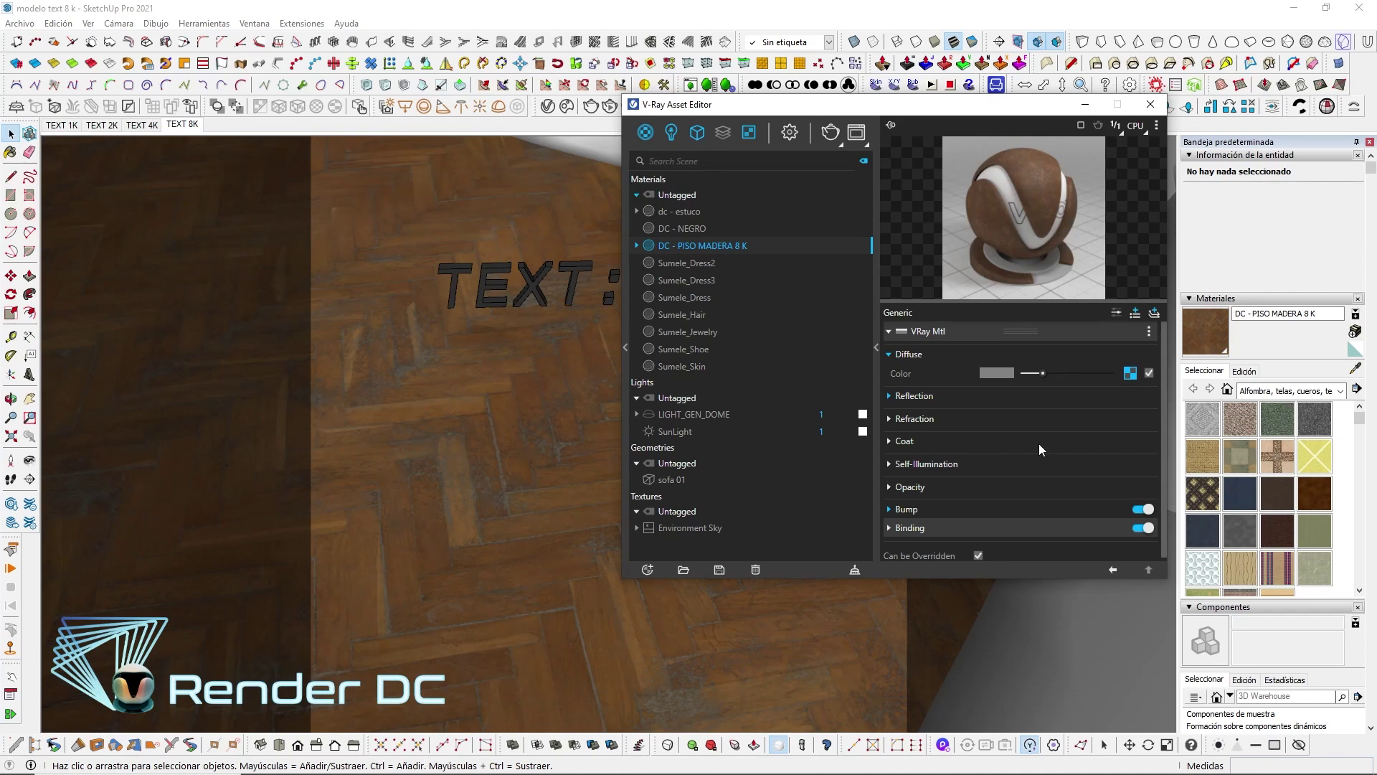
scroll(954, 551, "down", 1)
left_click_drag(946, 579, 950, 667)
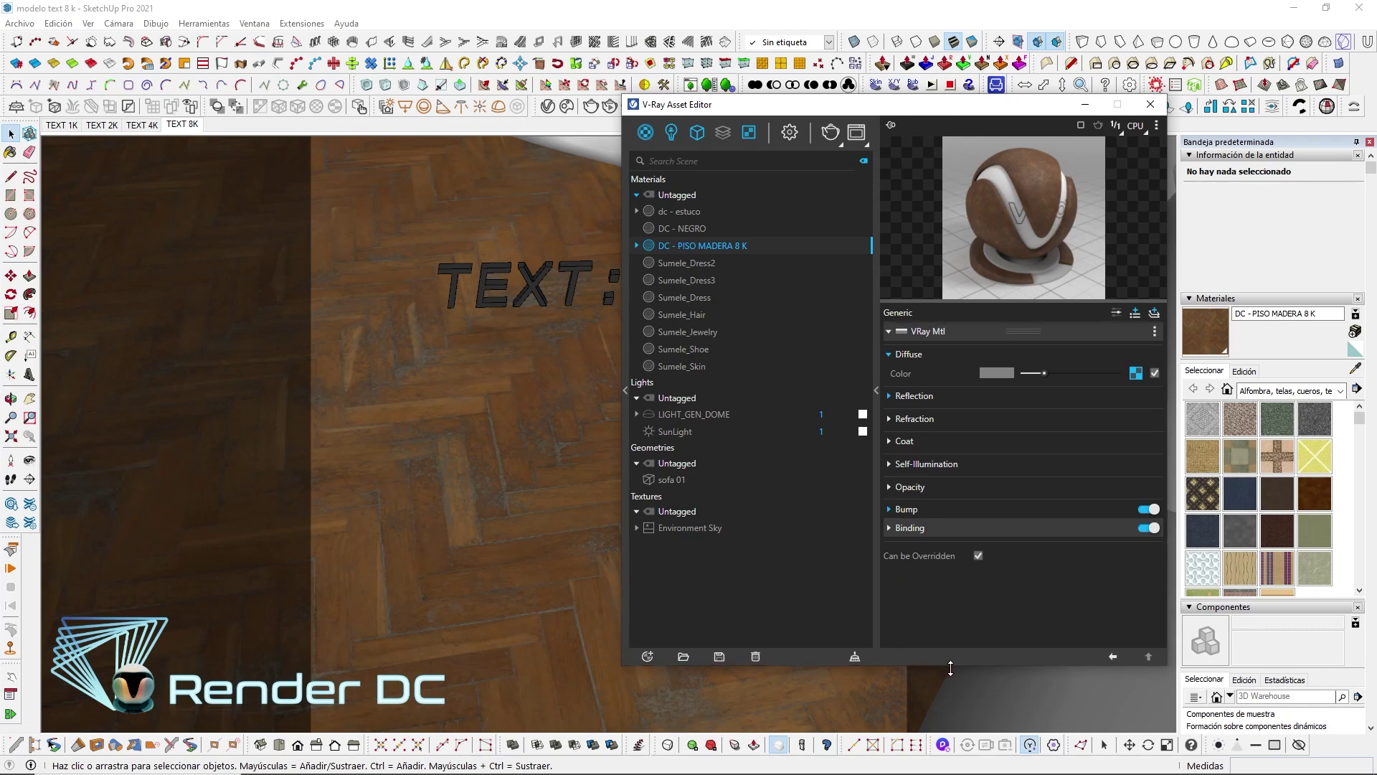
left_click(899, 530)
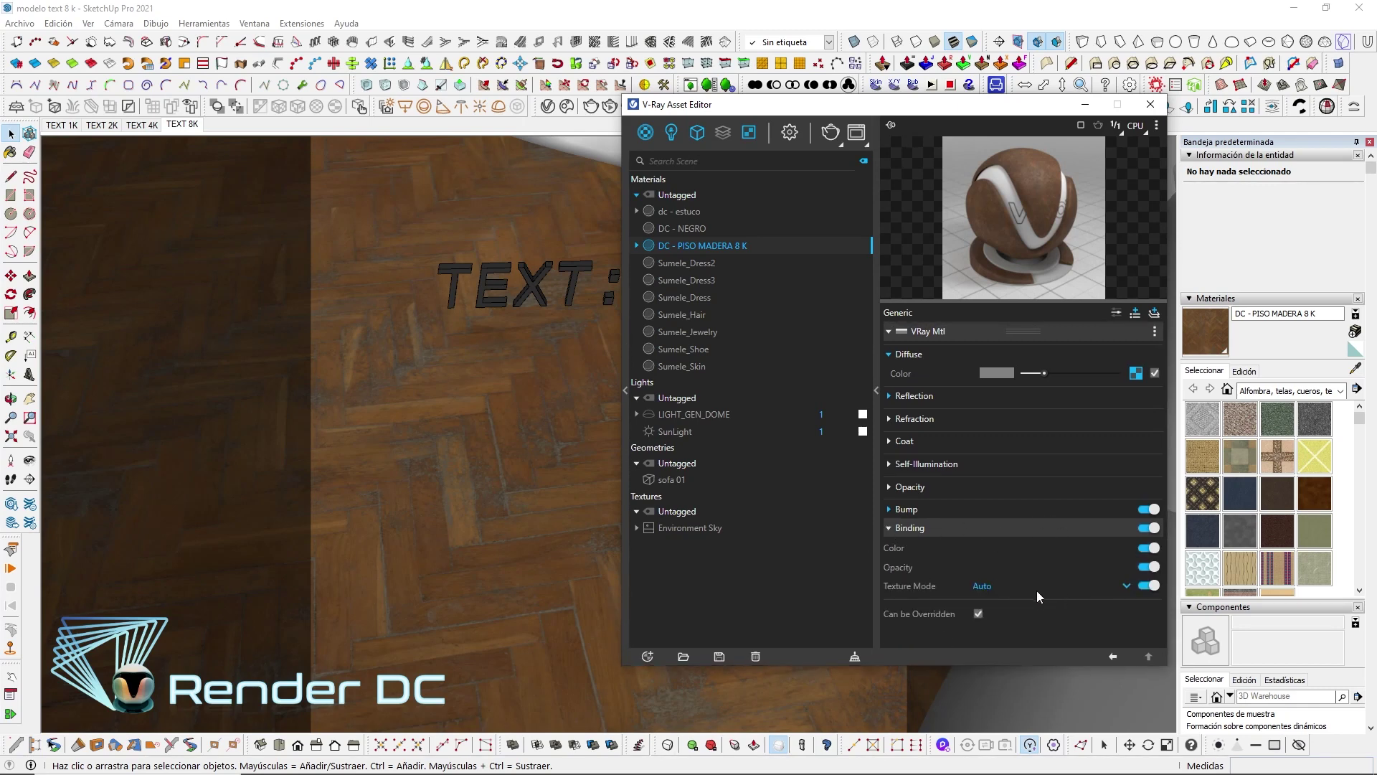
left_click(1054, 592)
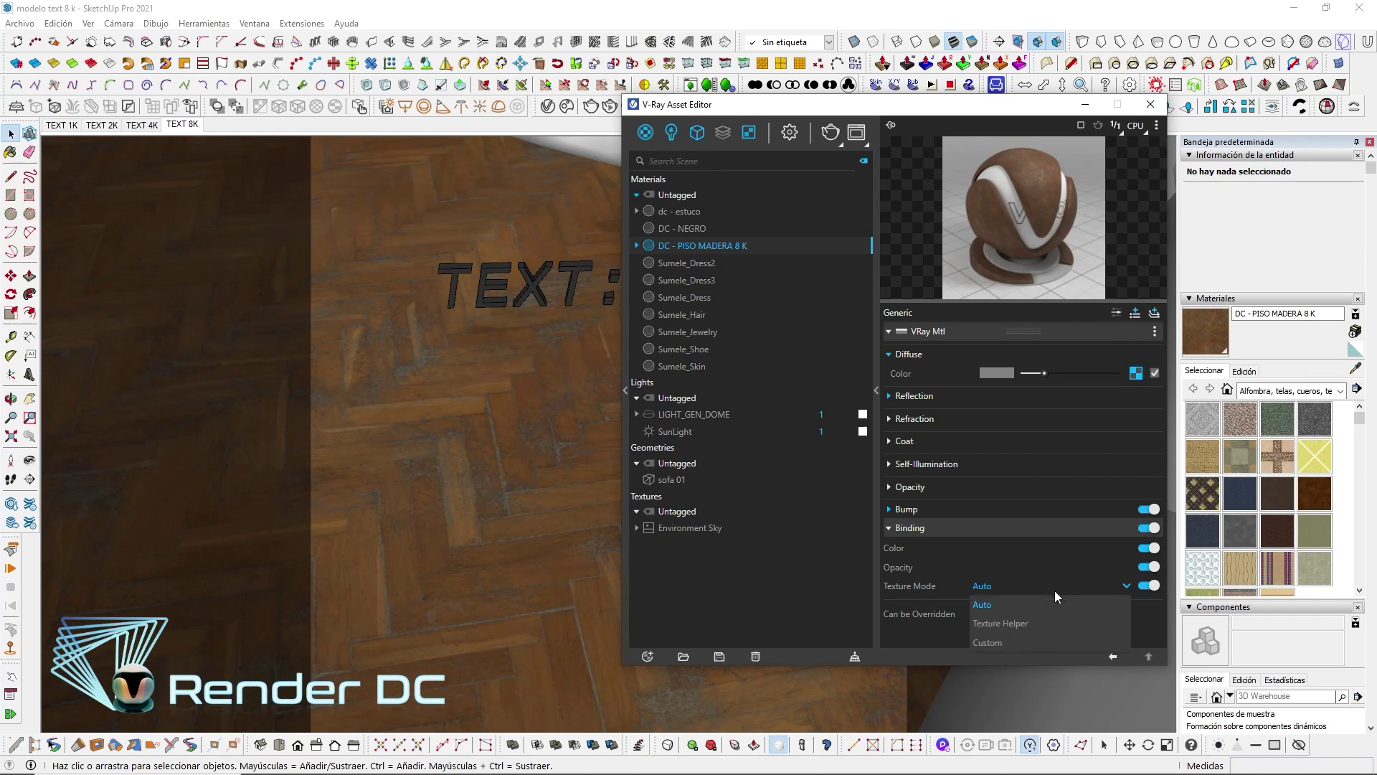
left_click(1006, 643)
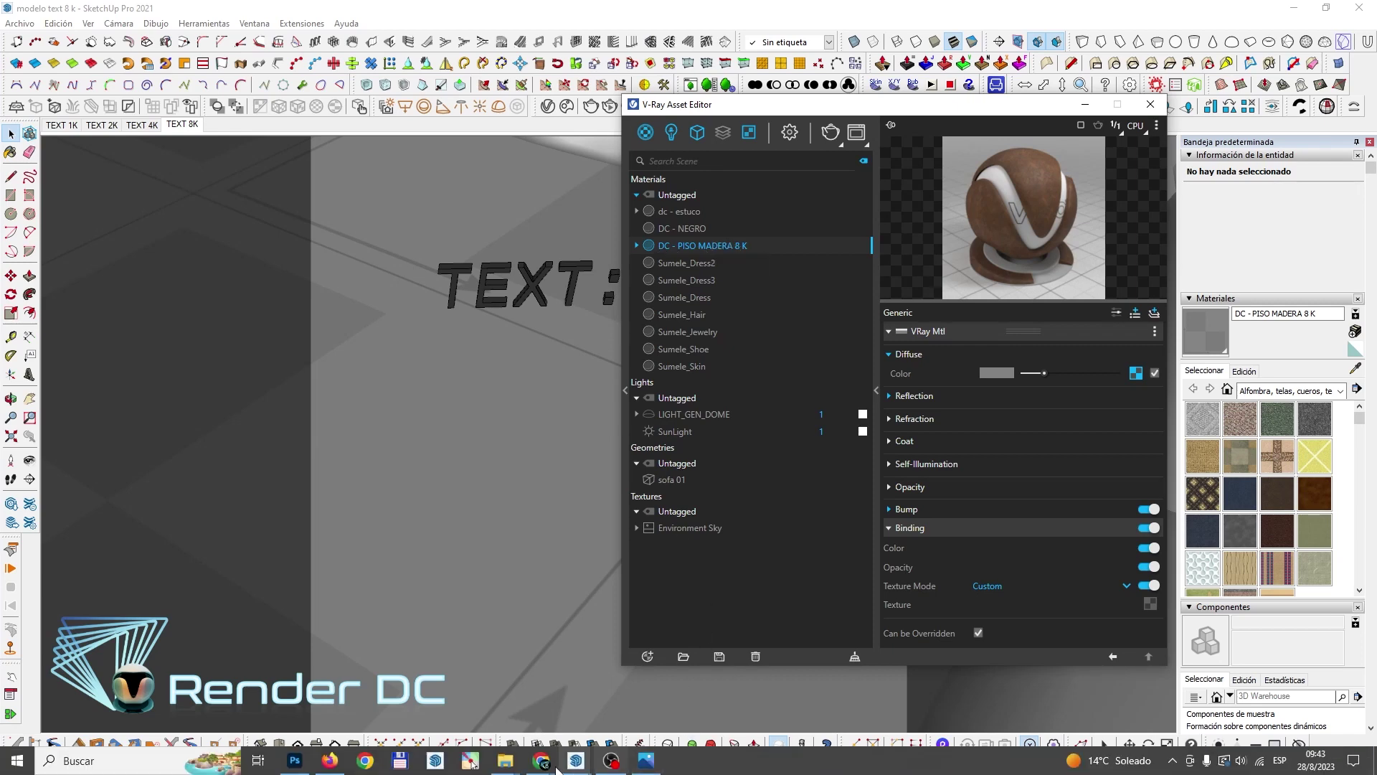
- Open ugqiaajew_8K_Albedo from the Wood_Parquet 8K Explorer window in Paint
left_click(506, 760)
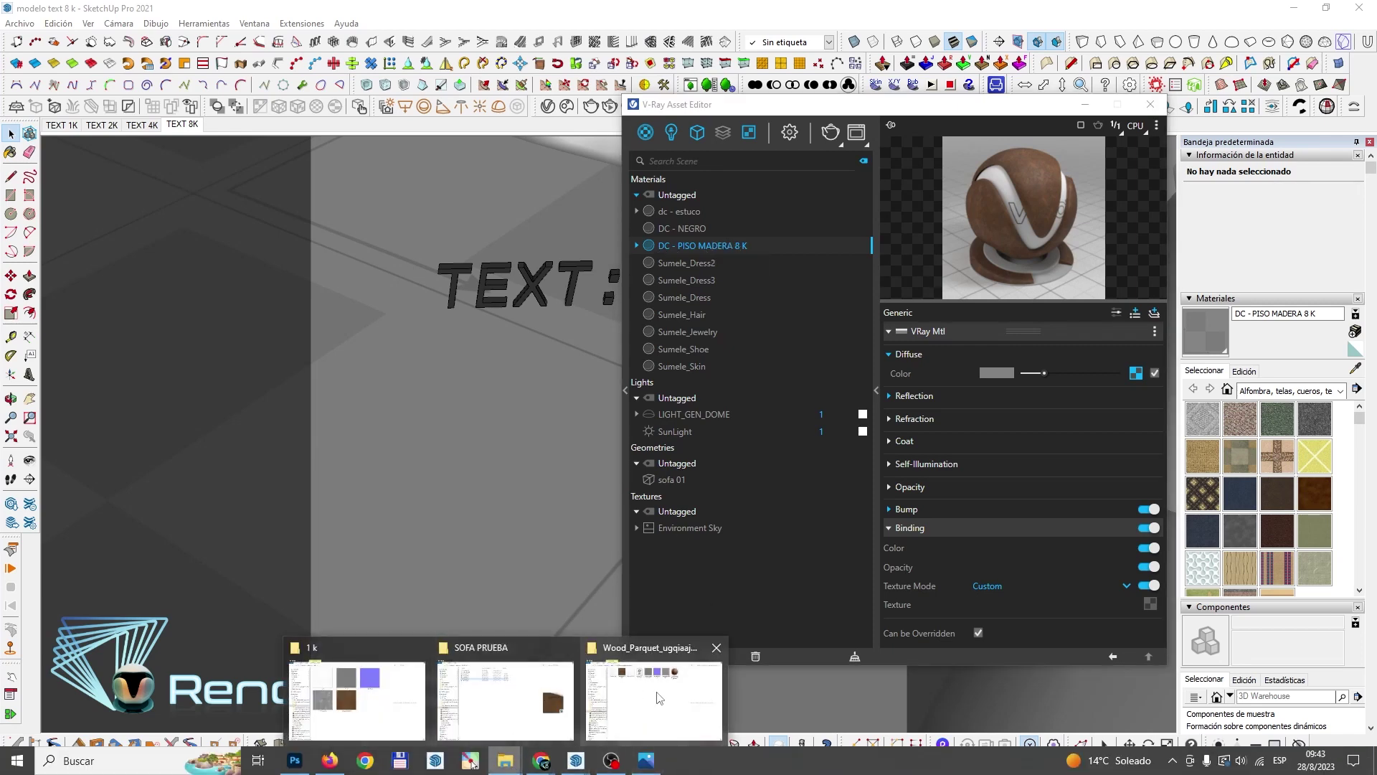
left_click(658, 693)
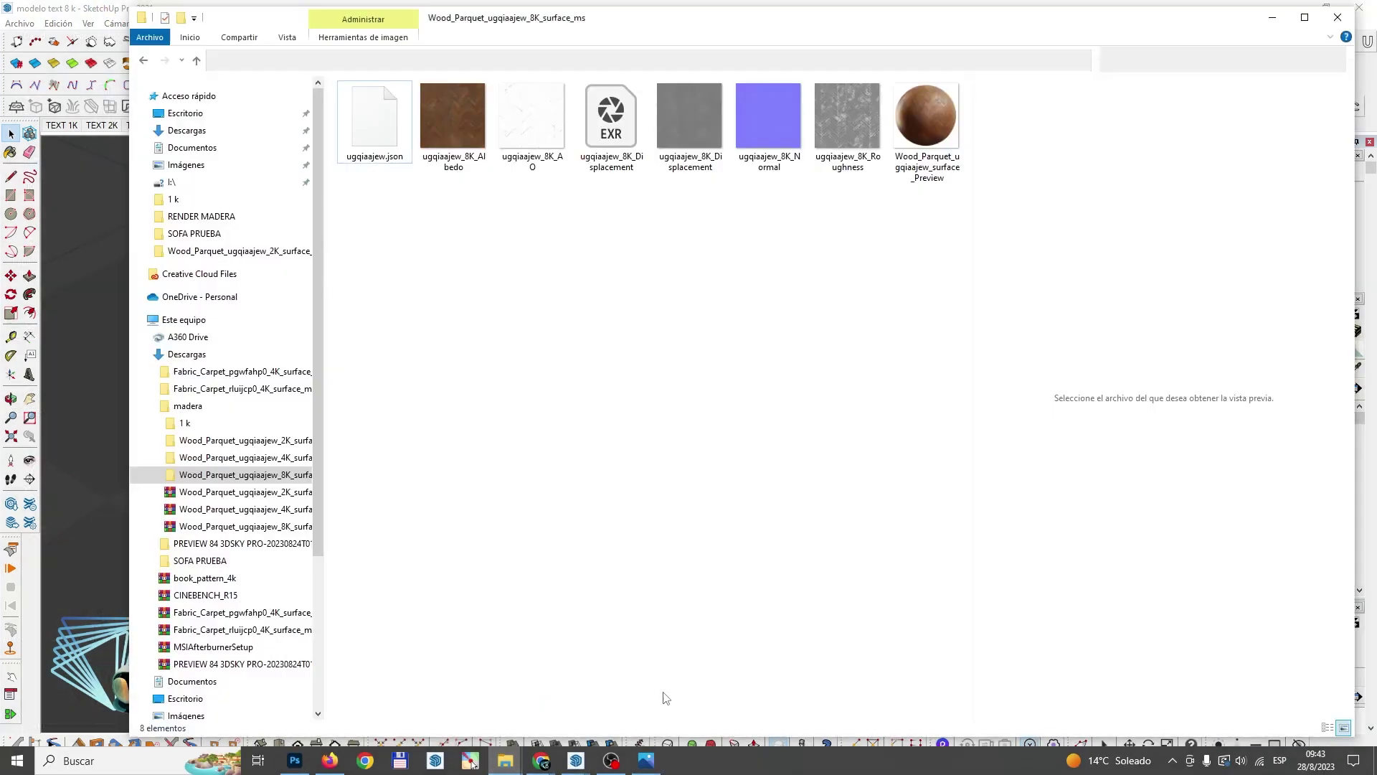
left_click(462, 129)
right_click(463, 128)
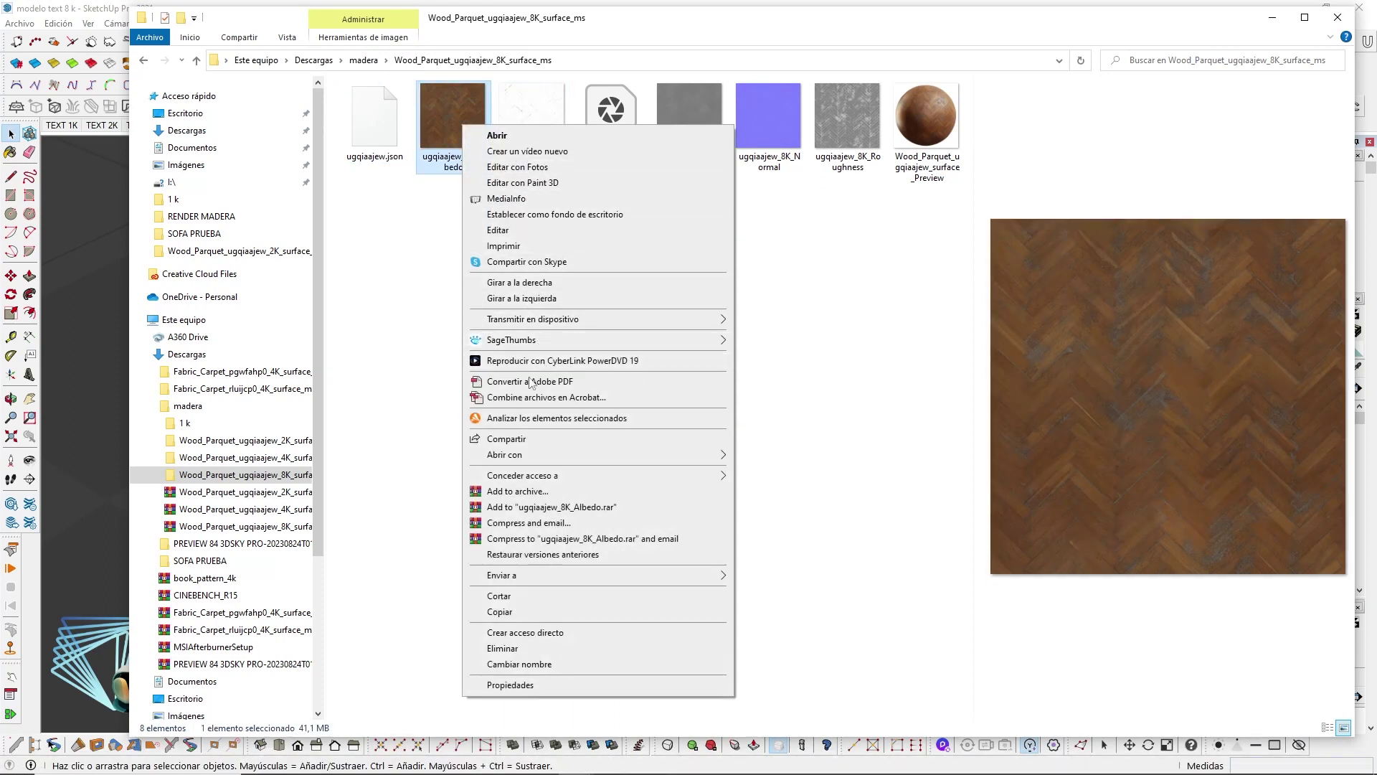
mouse_move(505, 454)
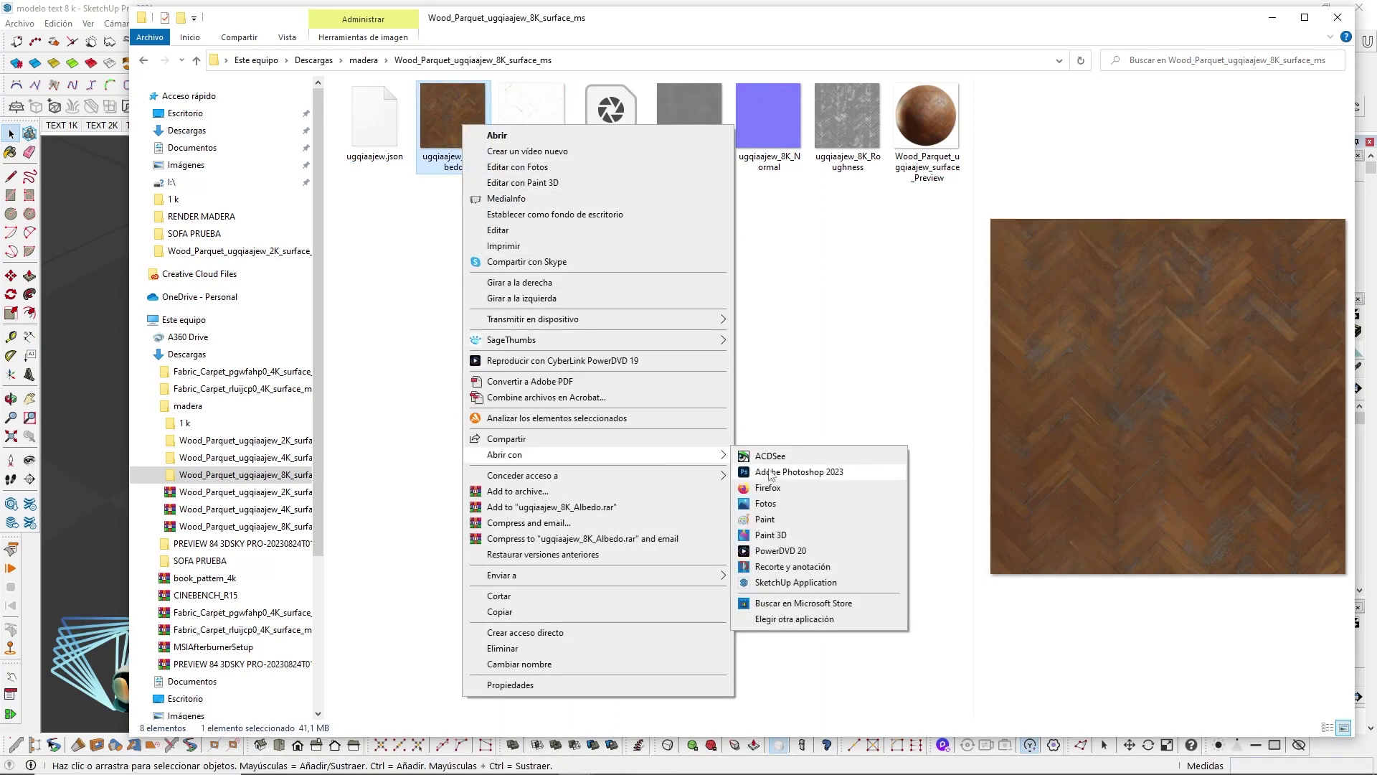
left_click(766, 519)
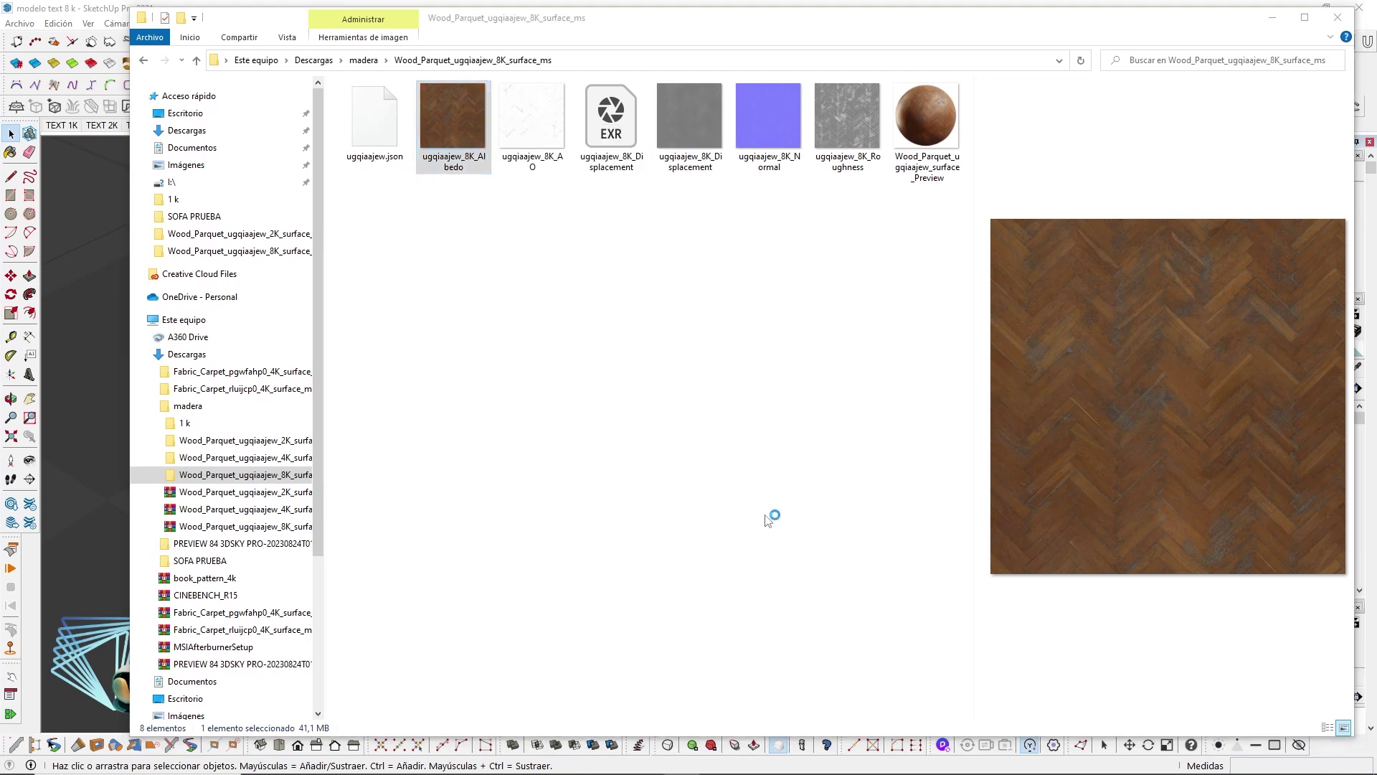
left_click_drag(1255, 32, 602, 36)
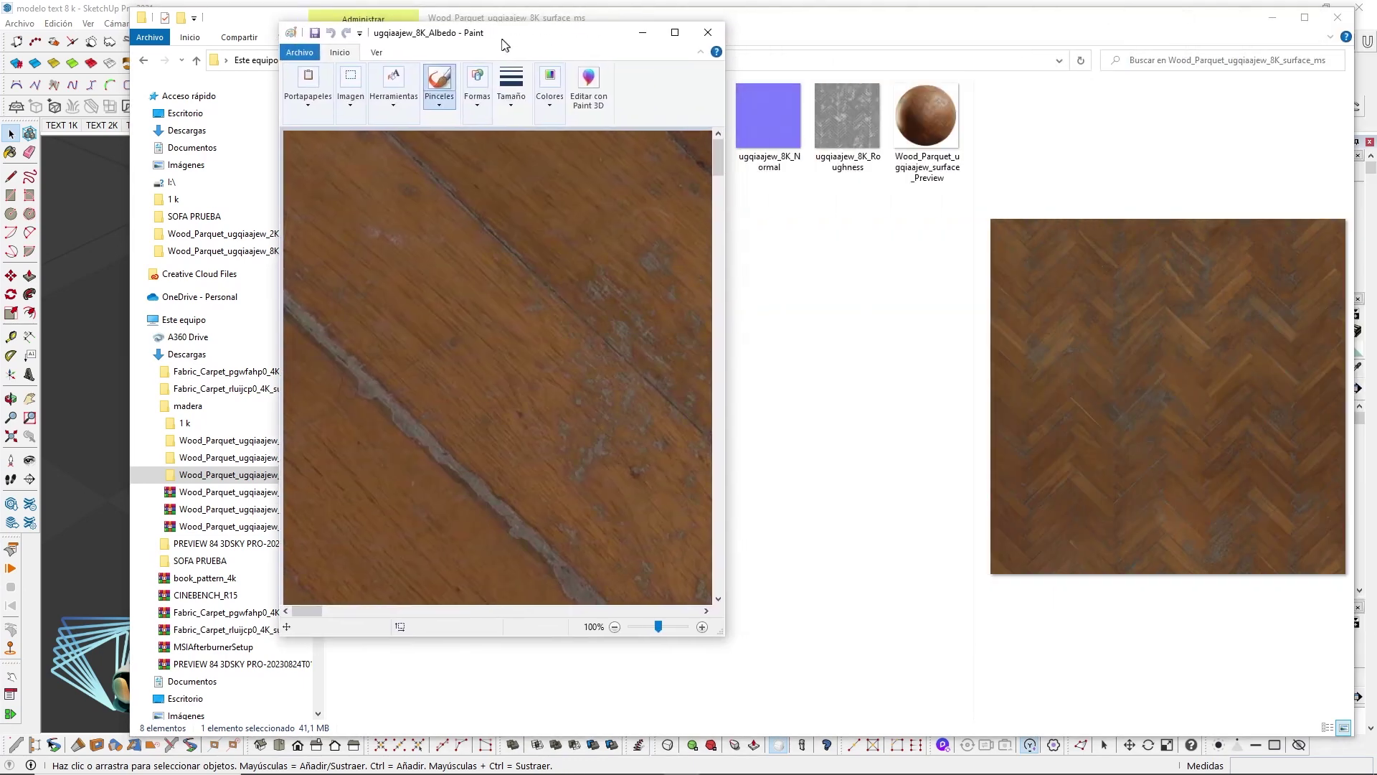
- Resize the 8K albedo image to 1024×1024 pixels in Paint
double_click(602, 37)
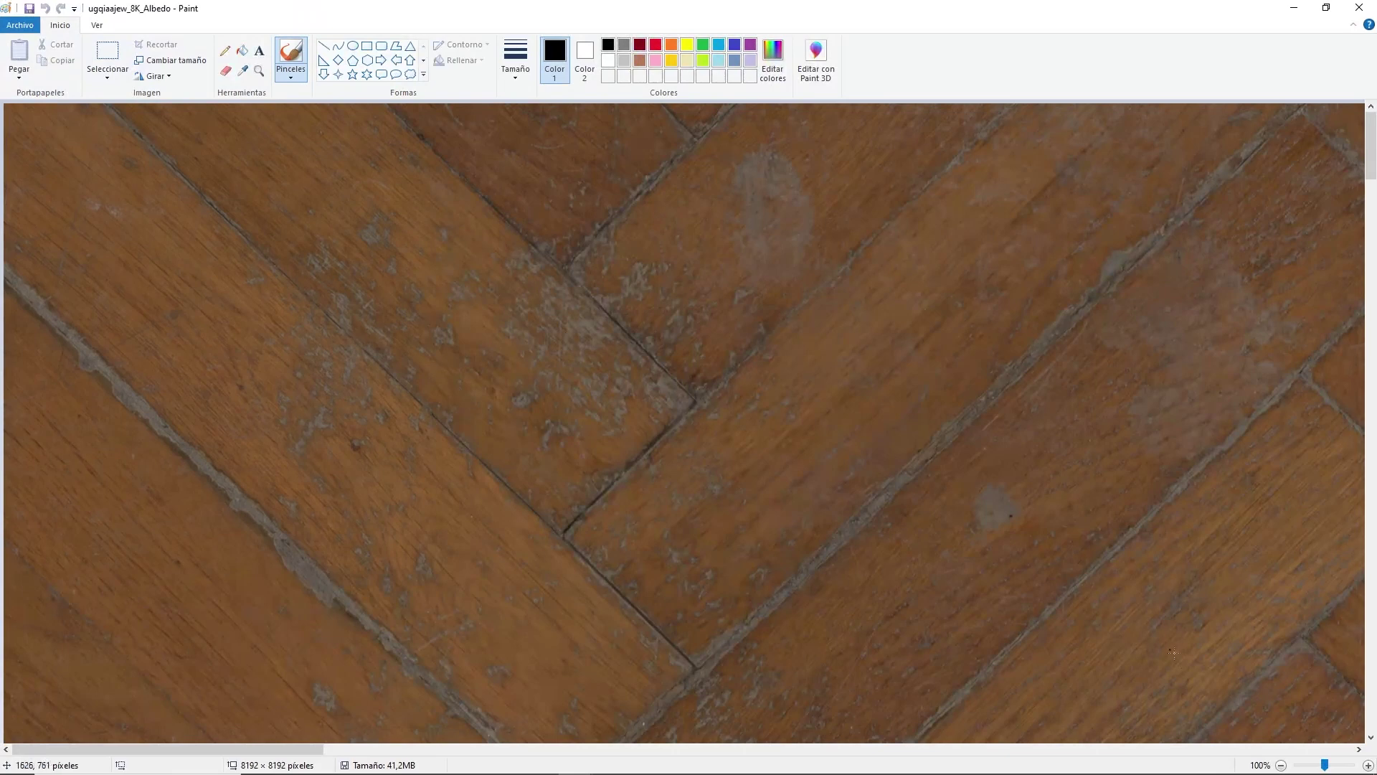
left_click(1282, 765)
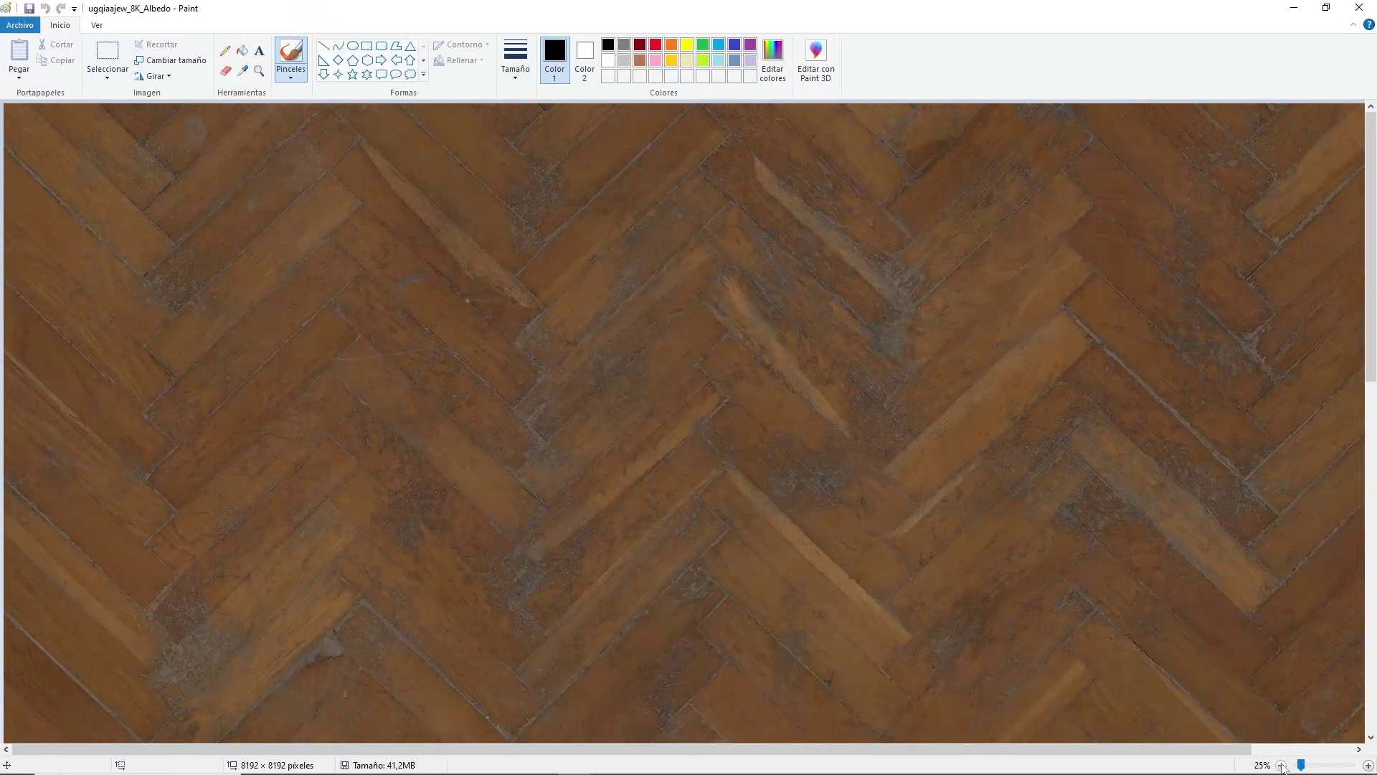
left_click(1281, 765)
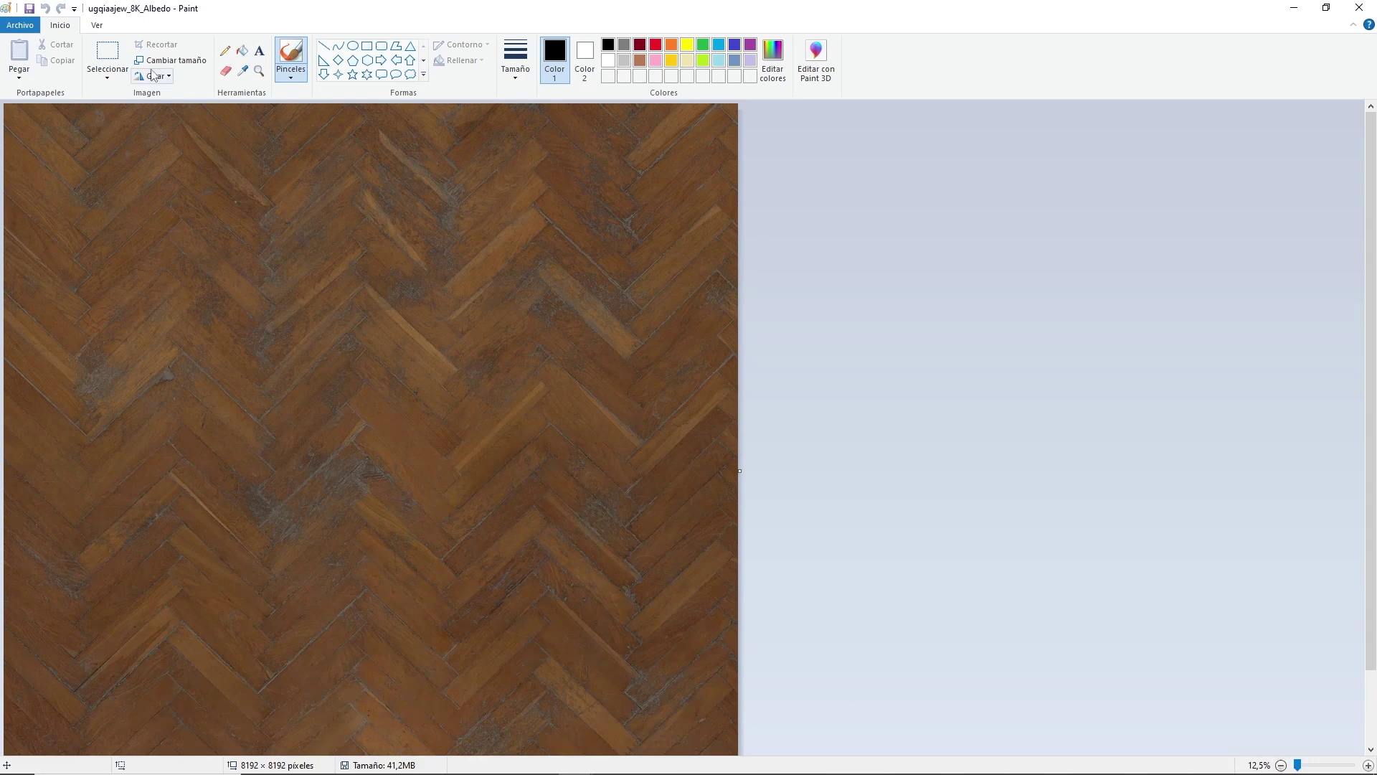
left_click(173, 62)
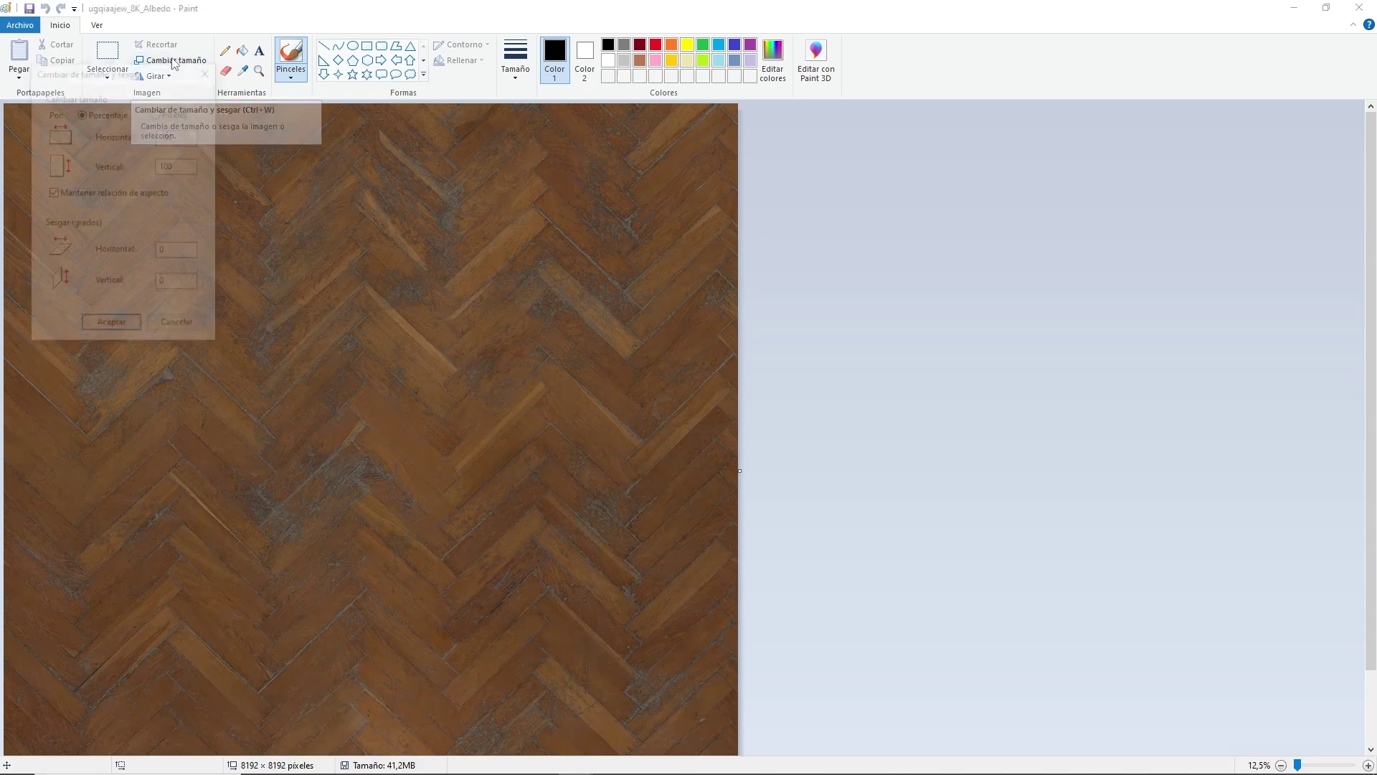
left_click(175, 113)
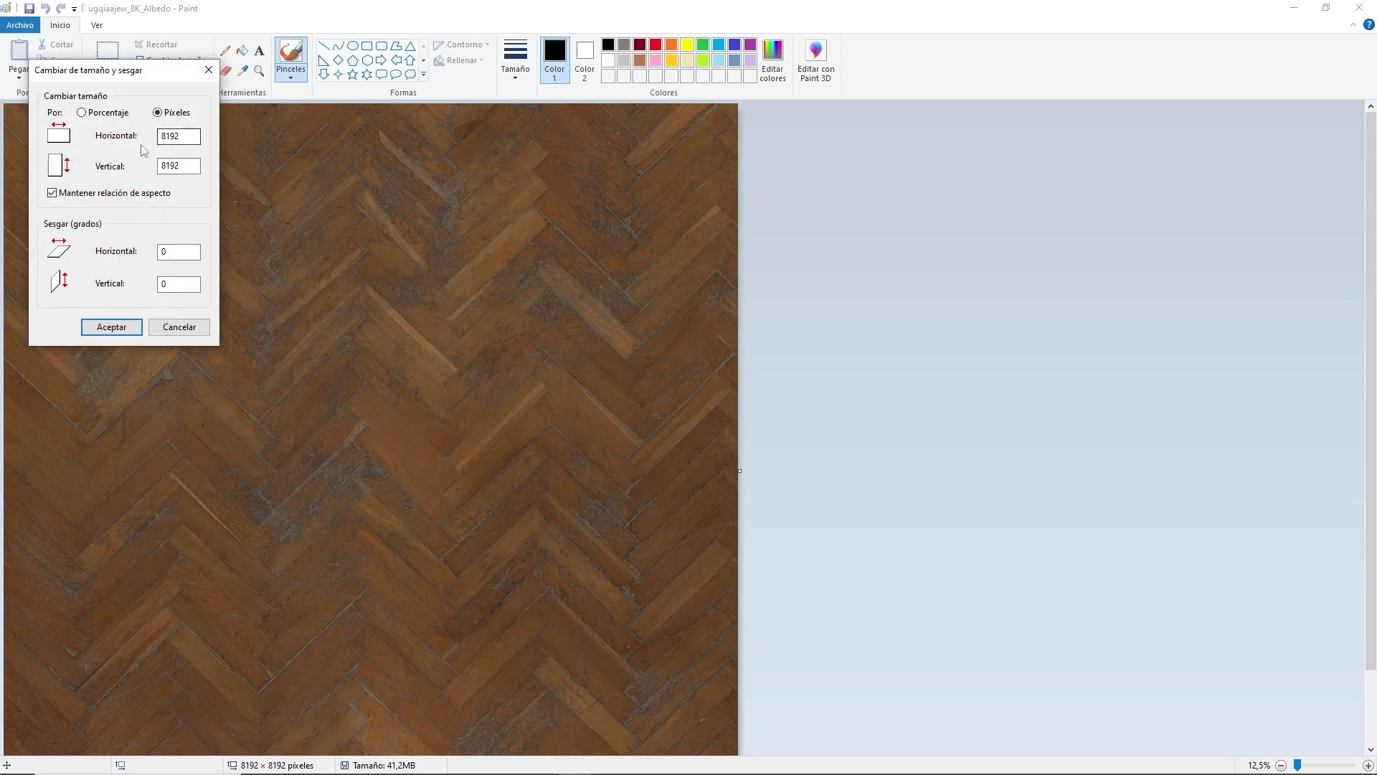
double_click(179, 139)
type("0")
type("102")
left_click(112, 327)
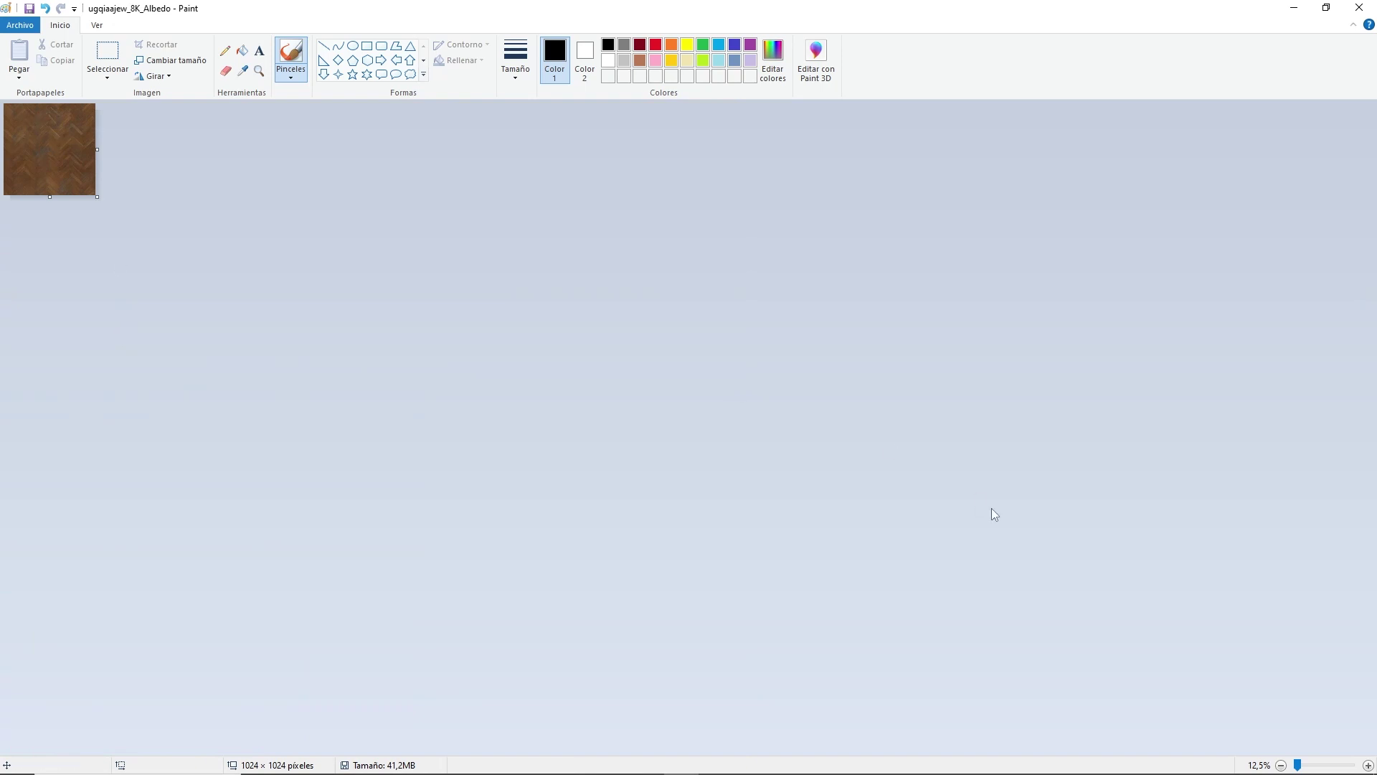
left_click(1369, 765)
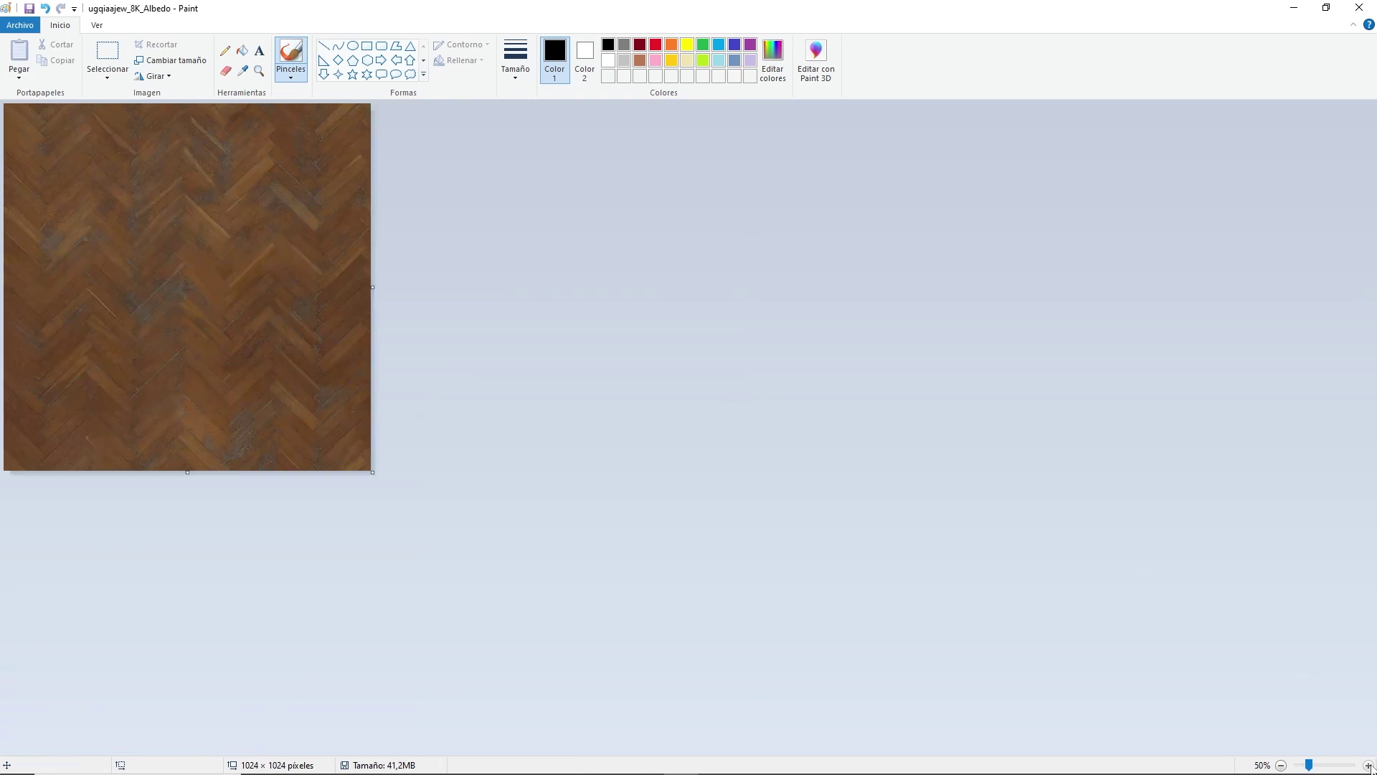
left_click(1368, 765)
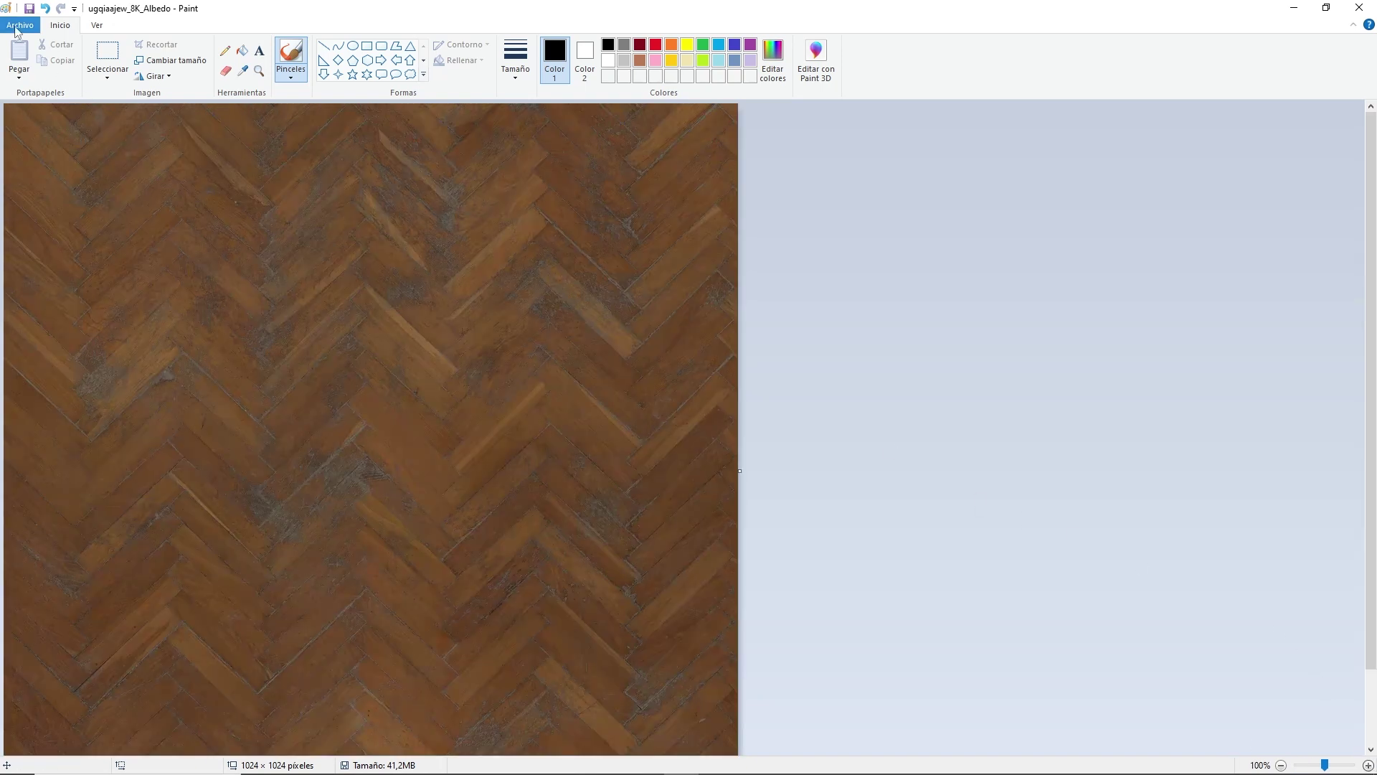
- Save the resized image as 'ugqiaajew_8K_Albedo convertido a 1k' in the 1 k folder
left_click(16, 30)
left_click(34, 144)
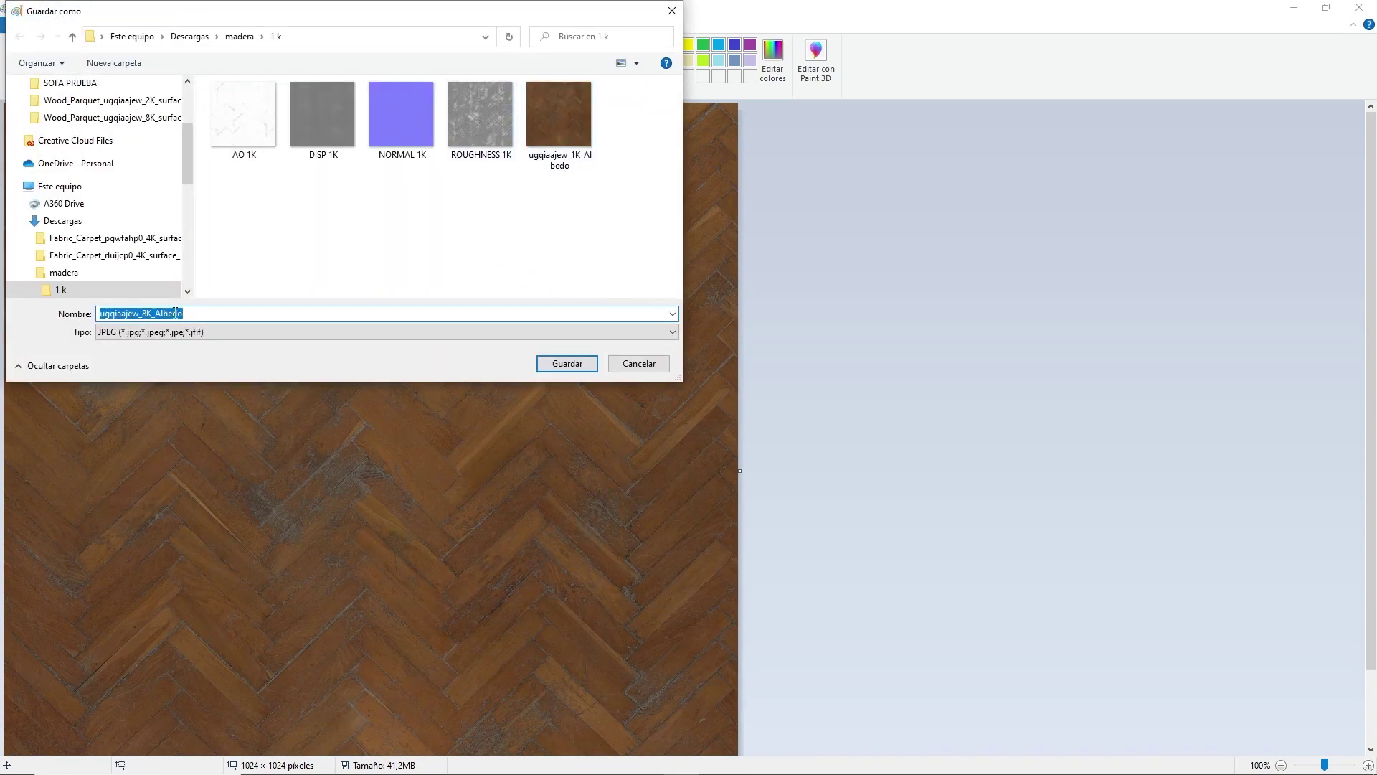
left_click(208, 313)
key("Return")
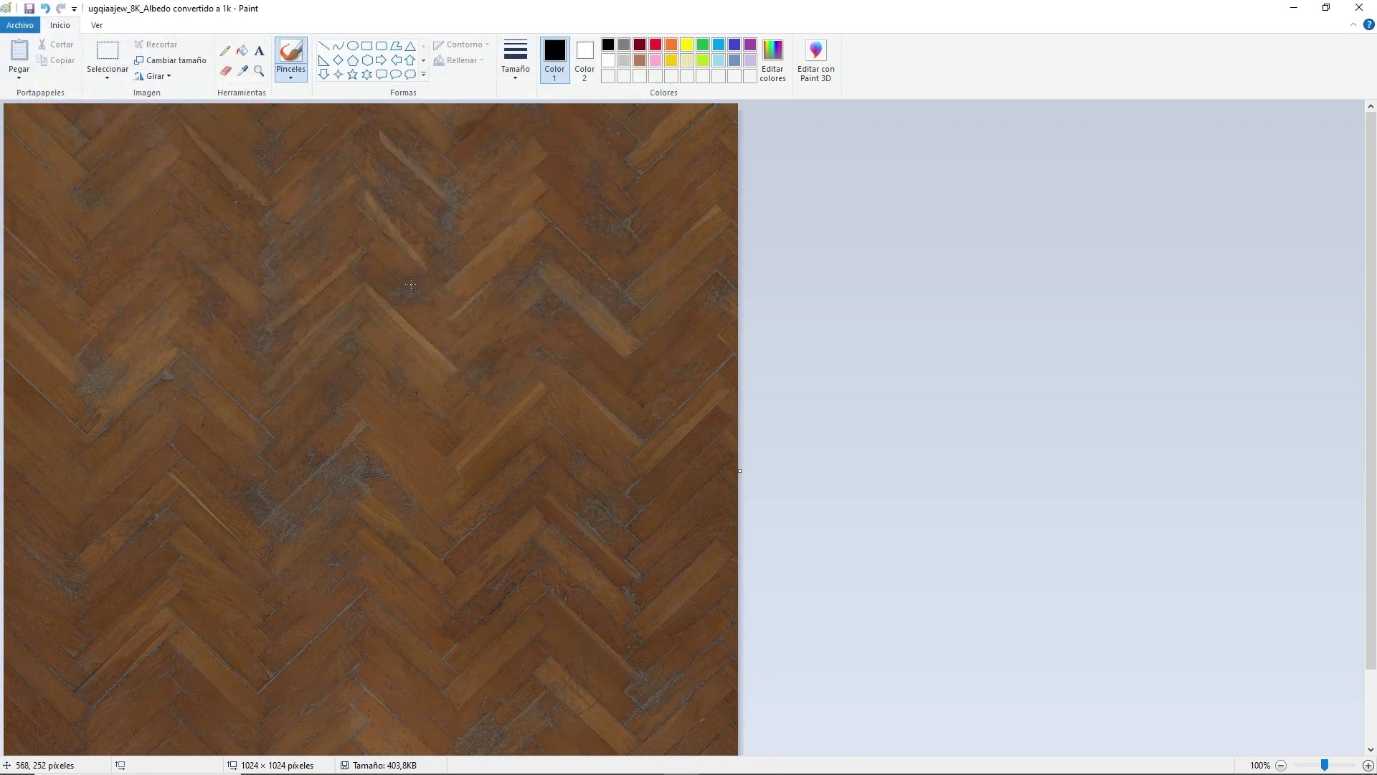
left_click(1295, 9)
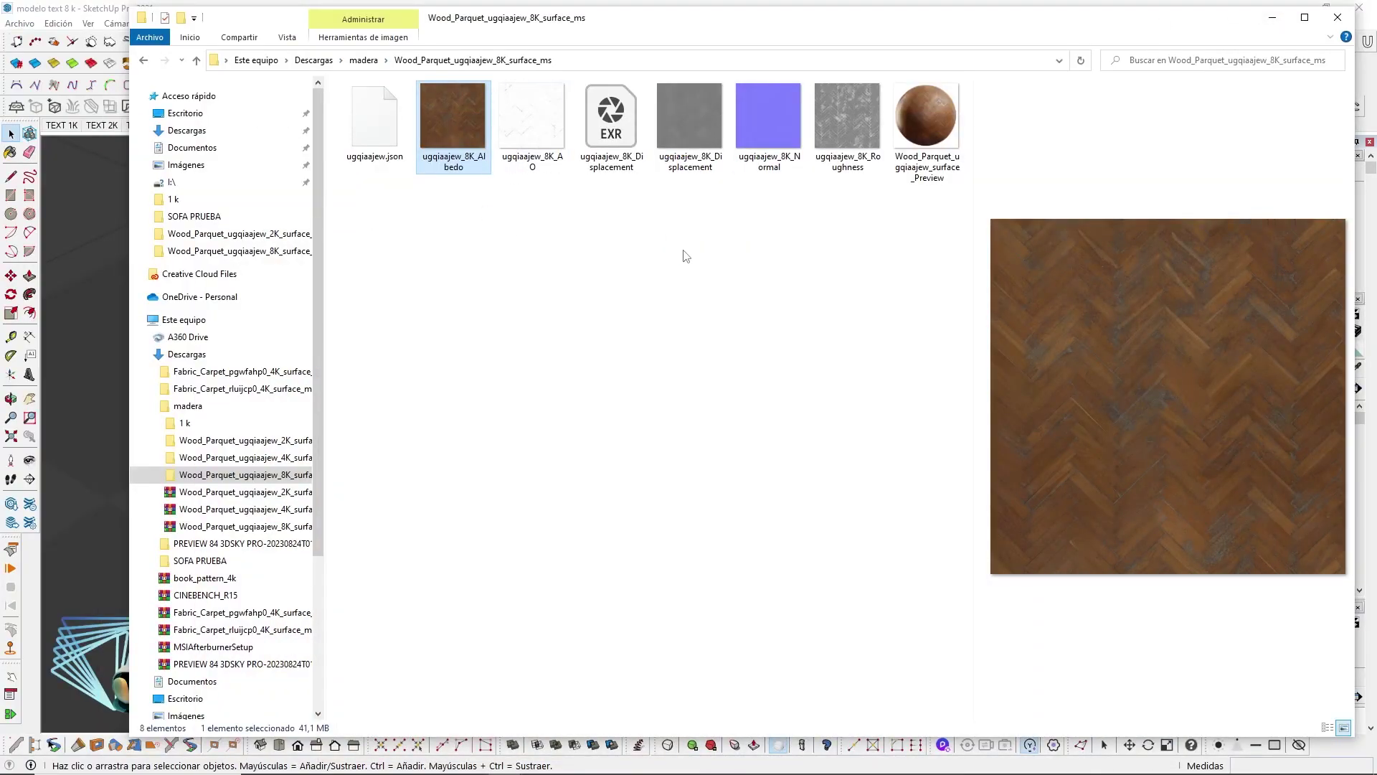
- Load madera\1 k\ugqiaajew_8K_Albedo convertido a 1k as the binding bitmap texture
left_click(1272, 21)
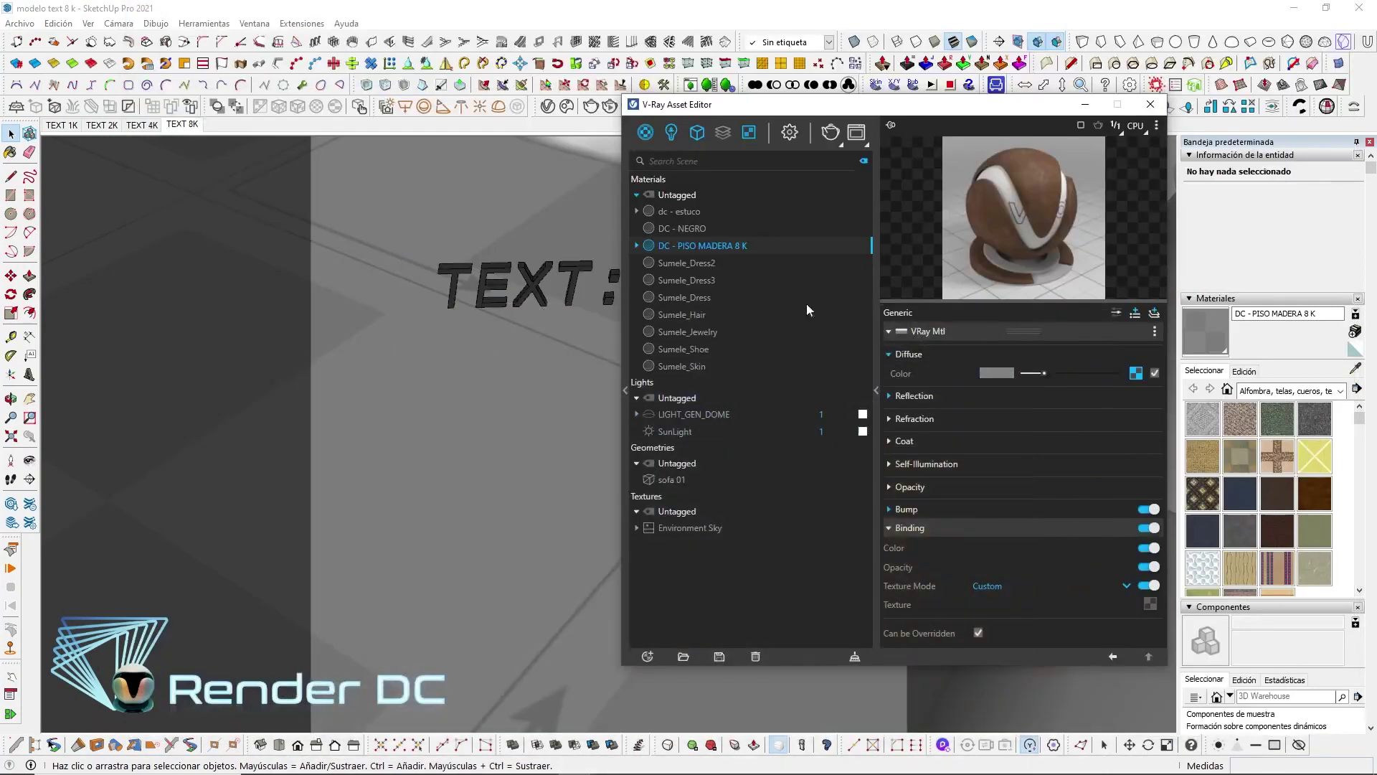
left_click(1016, 587)
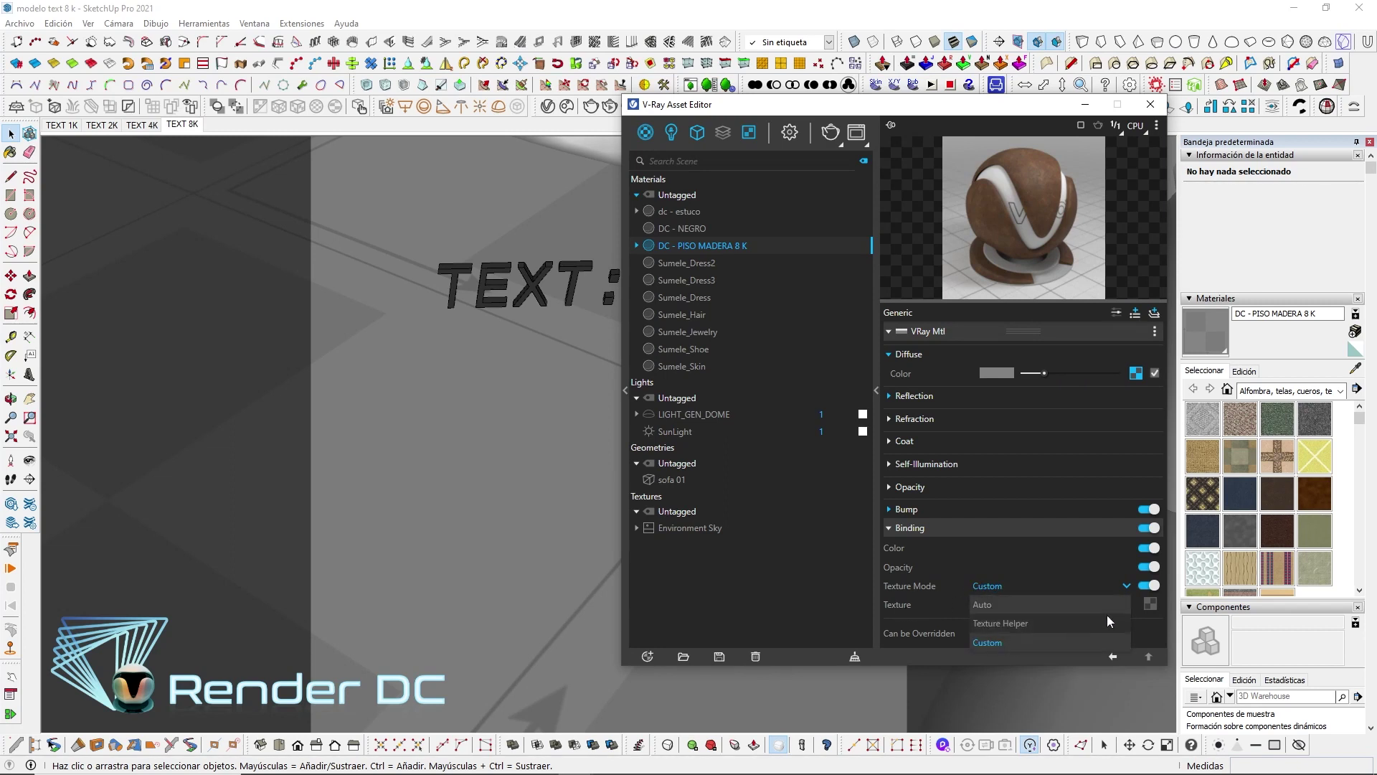
left_click(1150, 604)
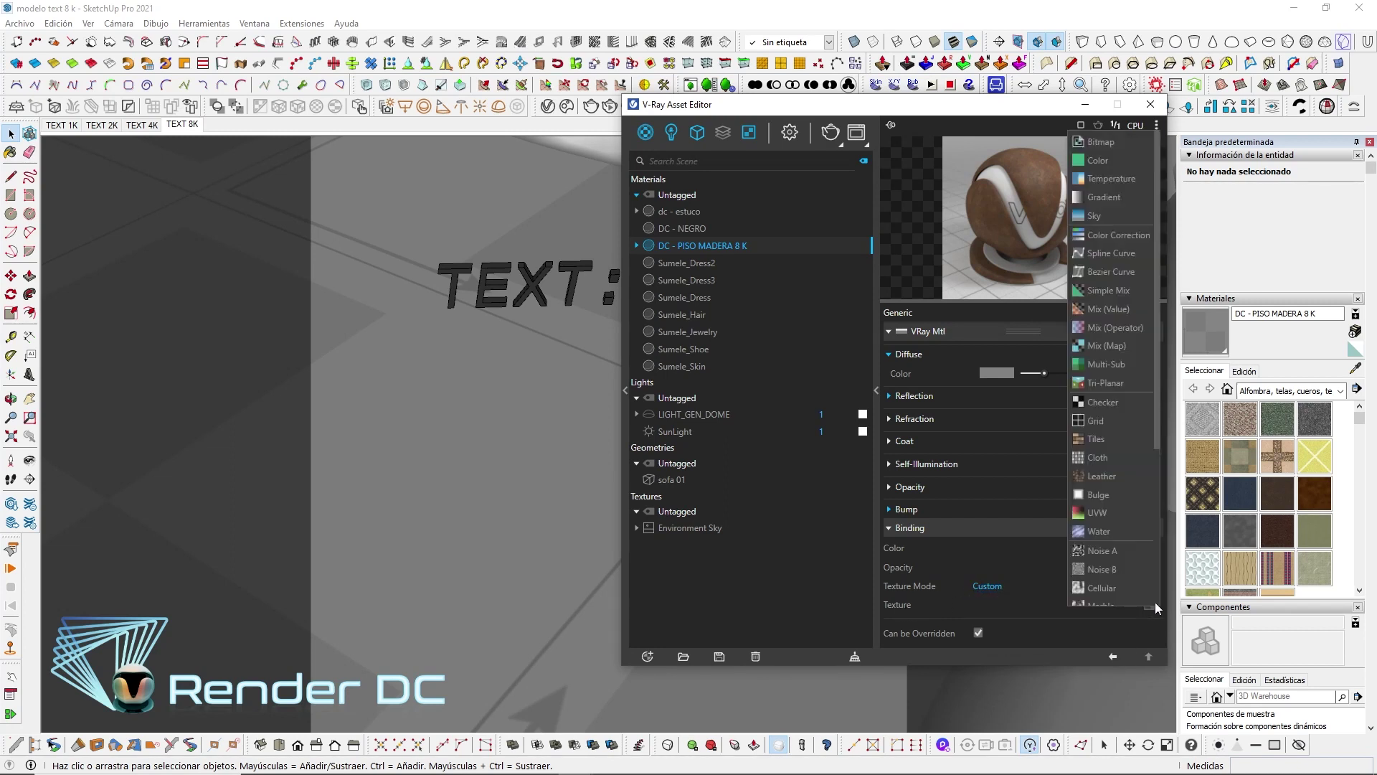
left_click(1104, 142)
left_click_drag(865, 126, 651, 67)
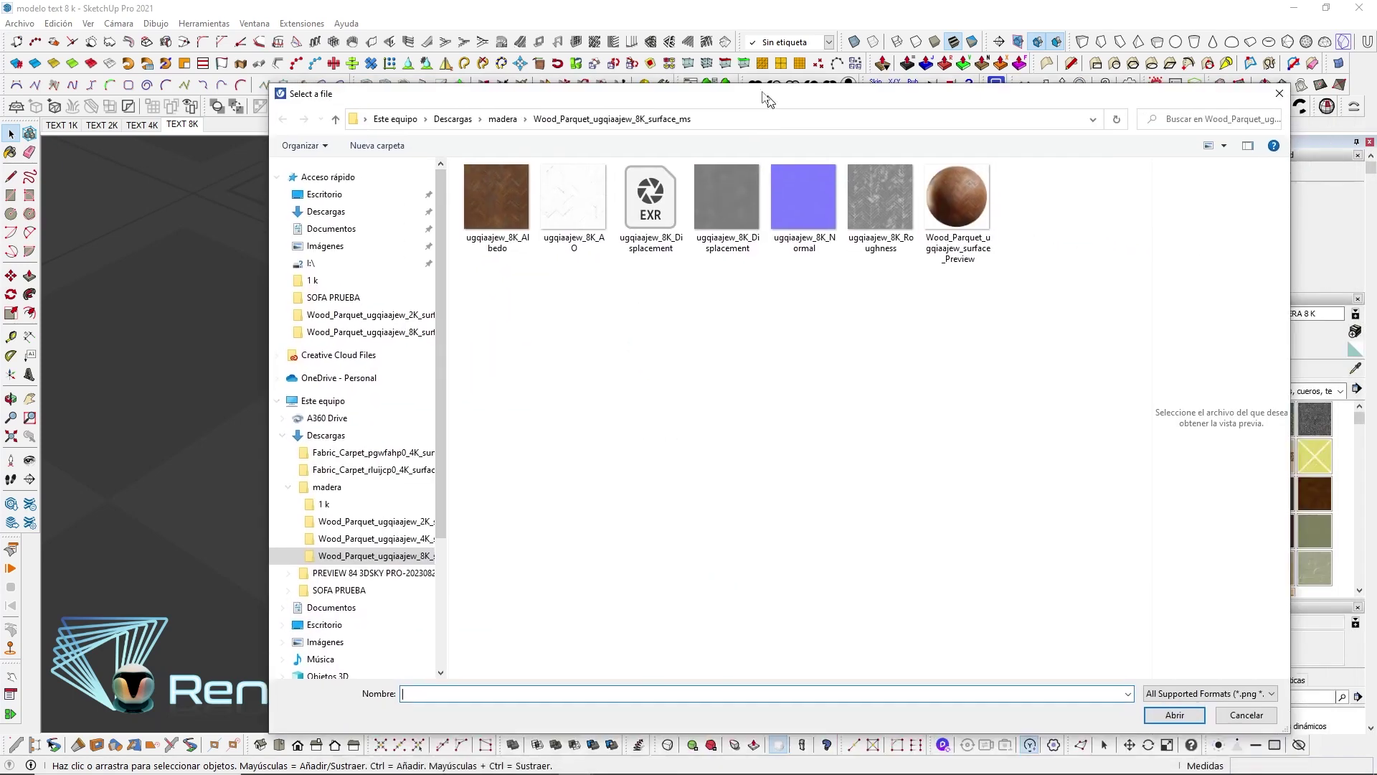
left_click(370, 92)
double_click(380, 158)
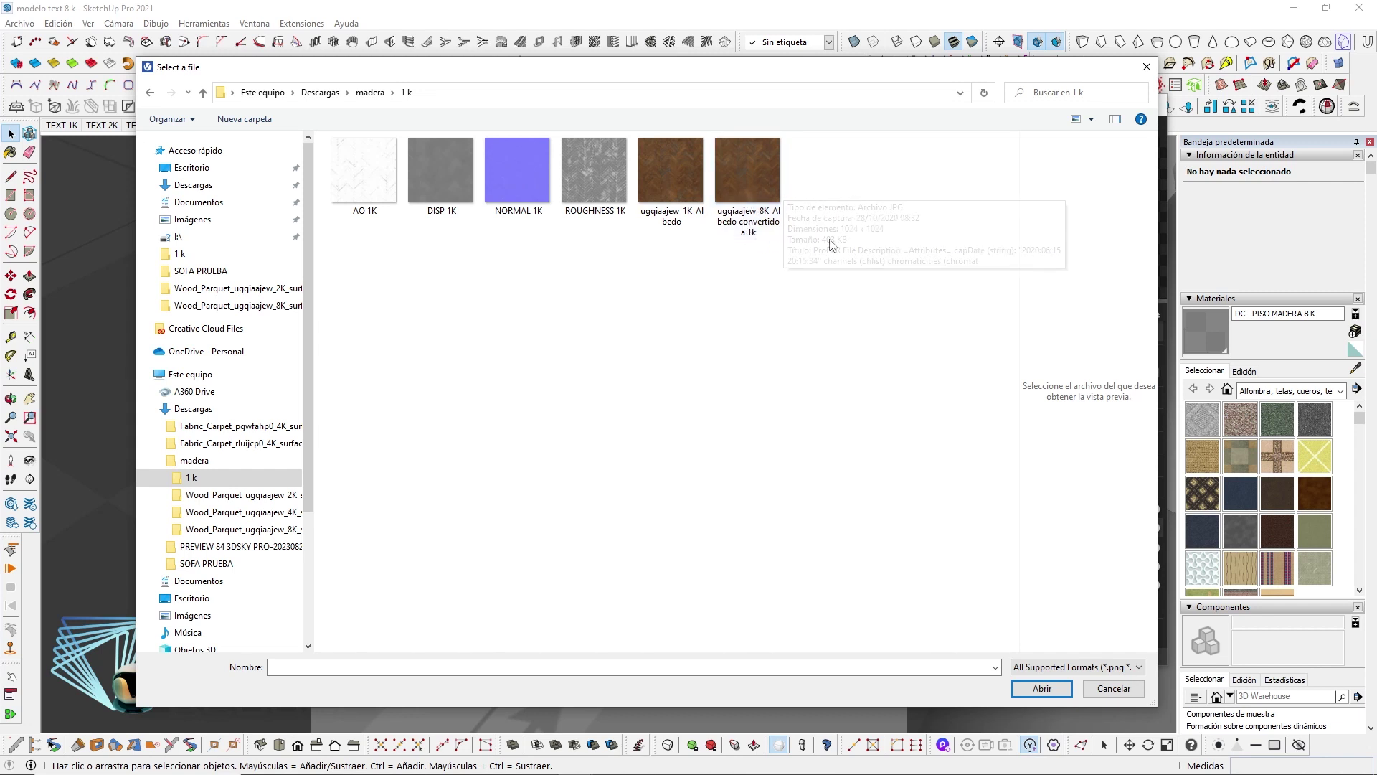
left_click(750, 197)
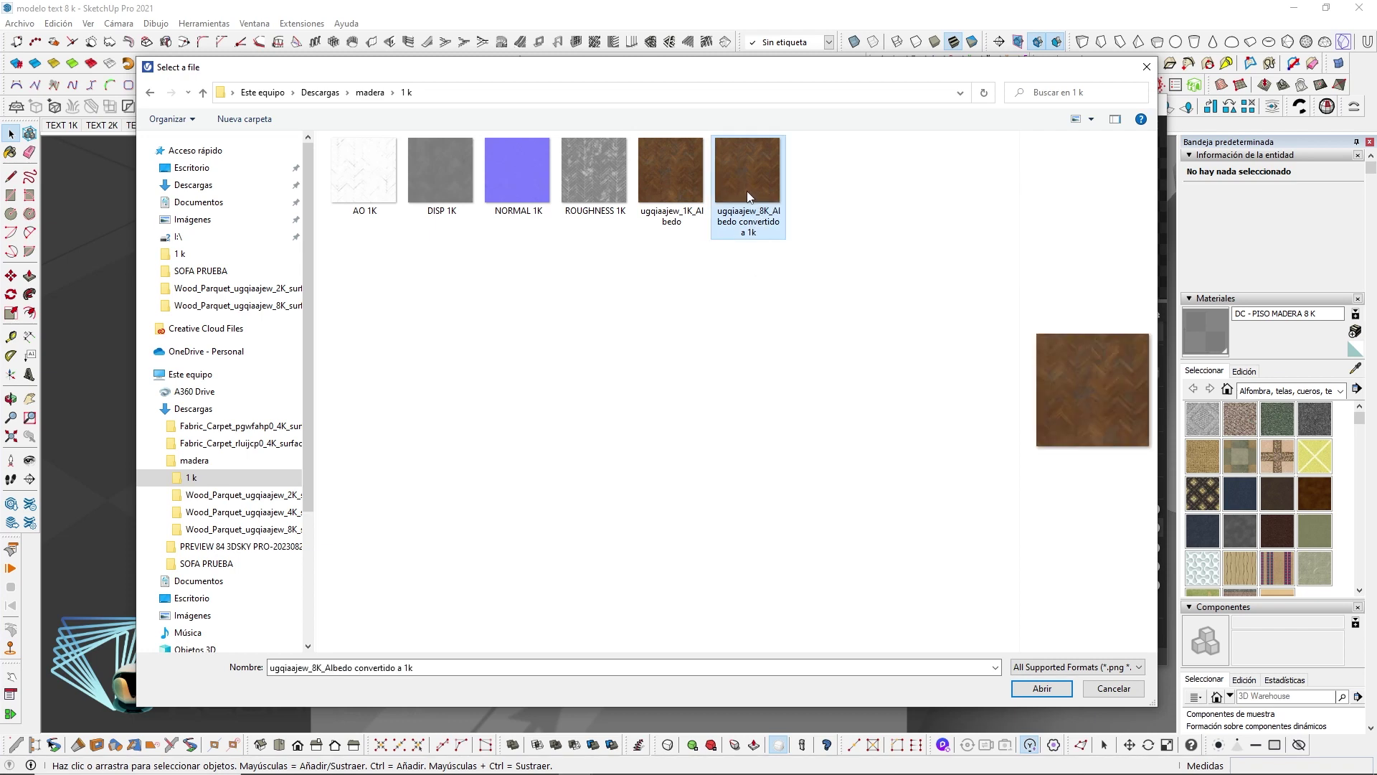
left_click(1042, 688)
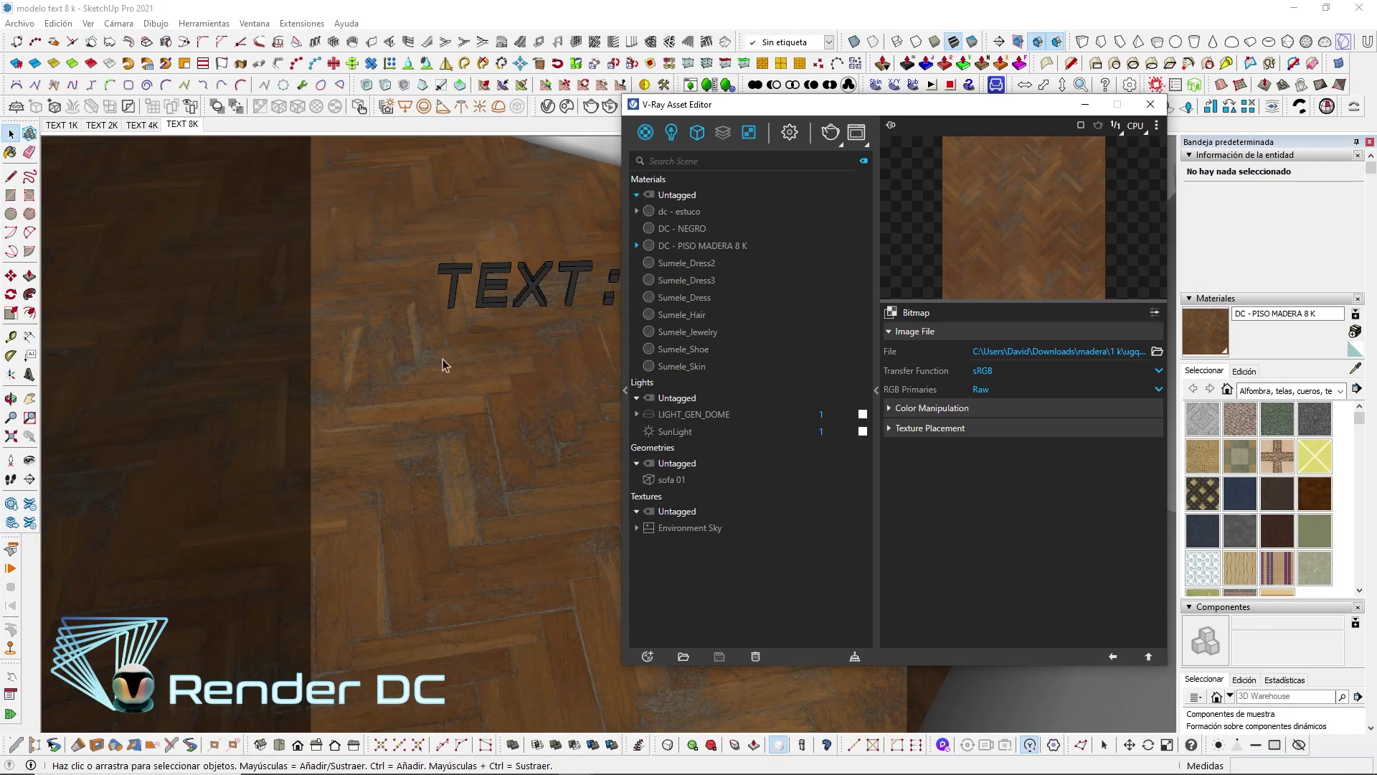
- Verify the diffuse bitmap's file, then start saving the model under a new name
left_click(1148, 657)
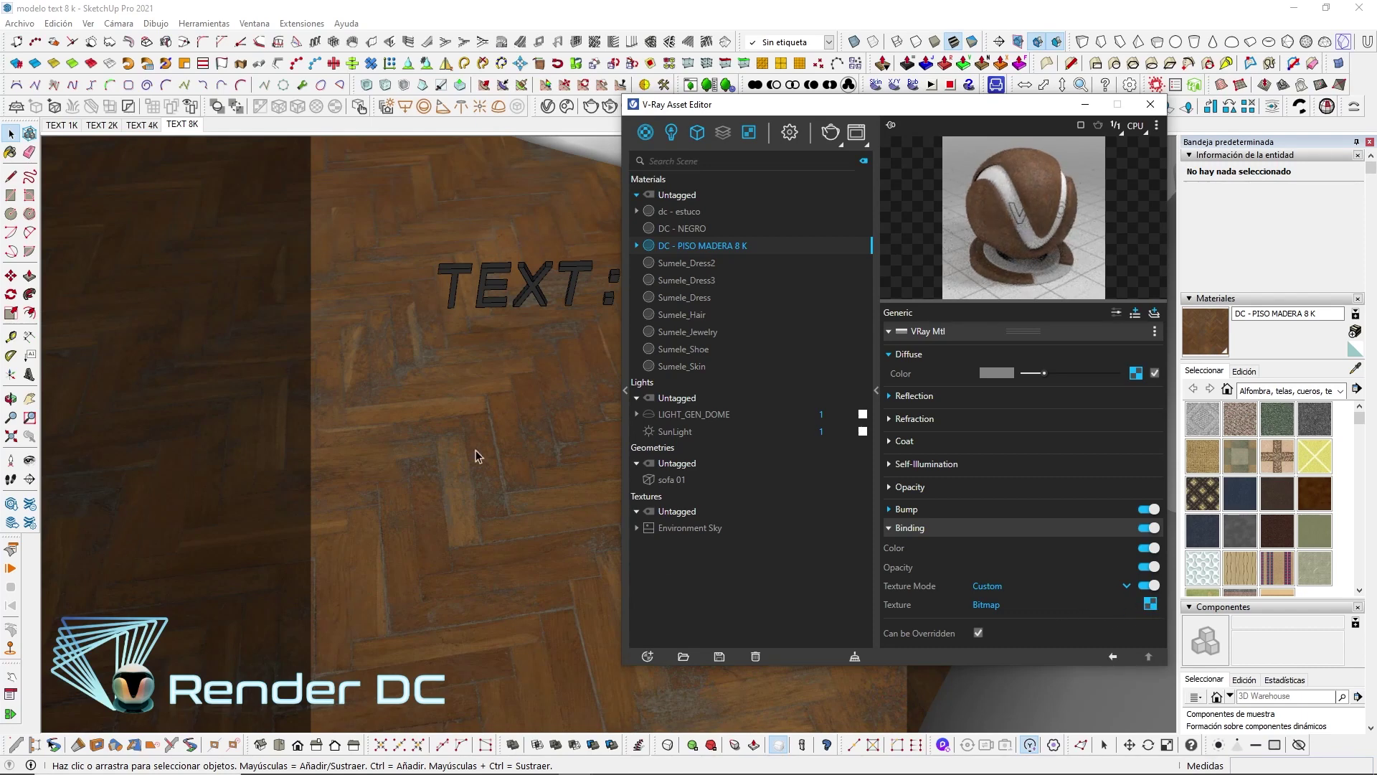
left_click(1136, 373)
left_click(1129, 356)
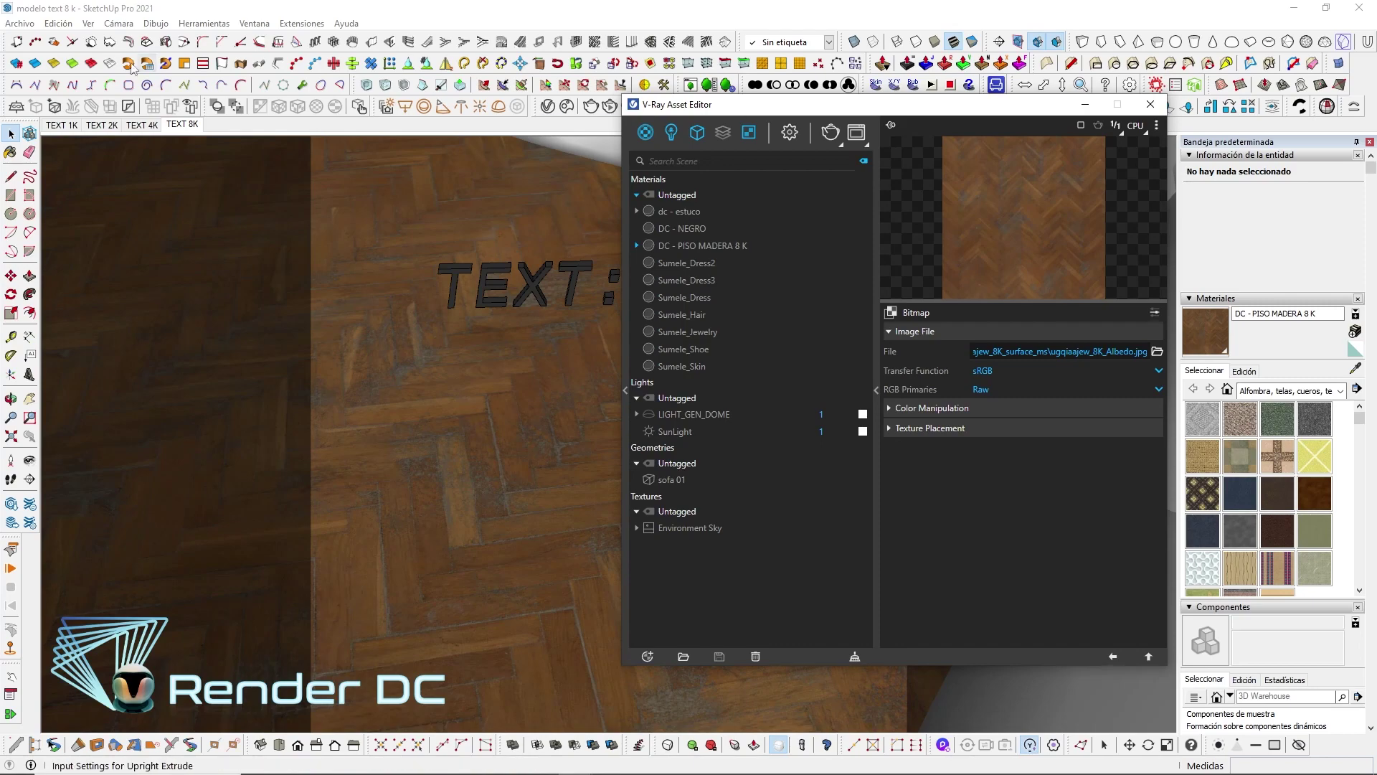
left_click(26, 24)
left_click(43, 109)
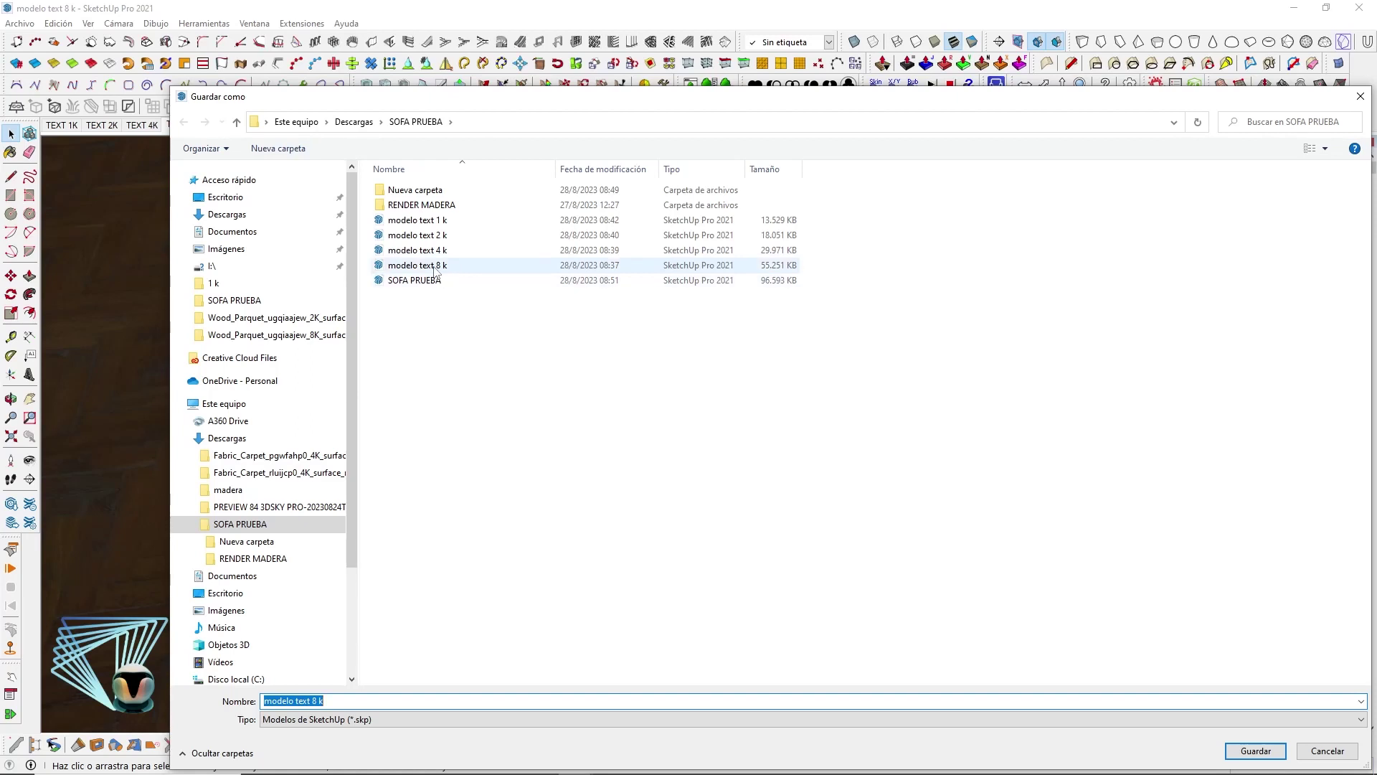
- Save the model copy as 'modelo text 8 k convert a text 1k' in SOFA PRUEBA
left_click(470, 266)
key("Tab")
key("End")
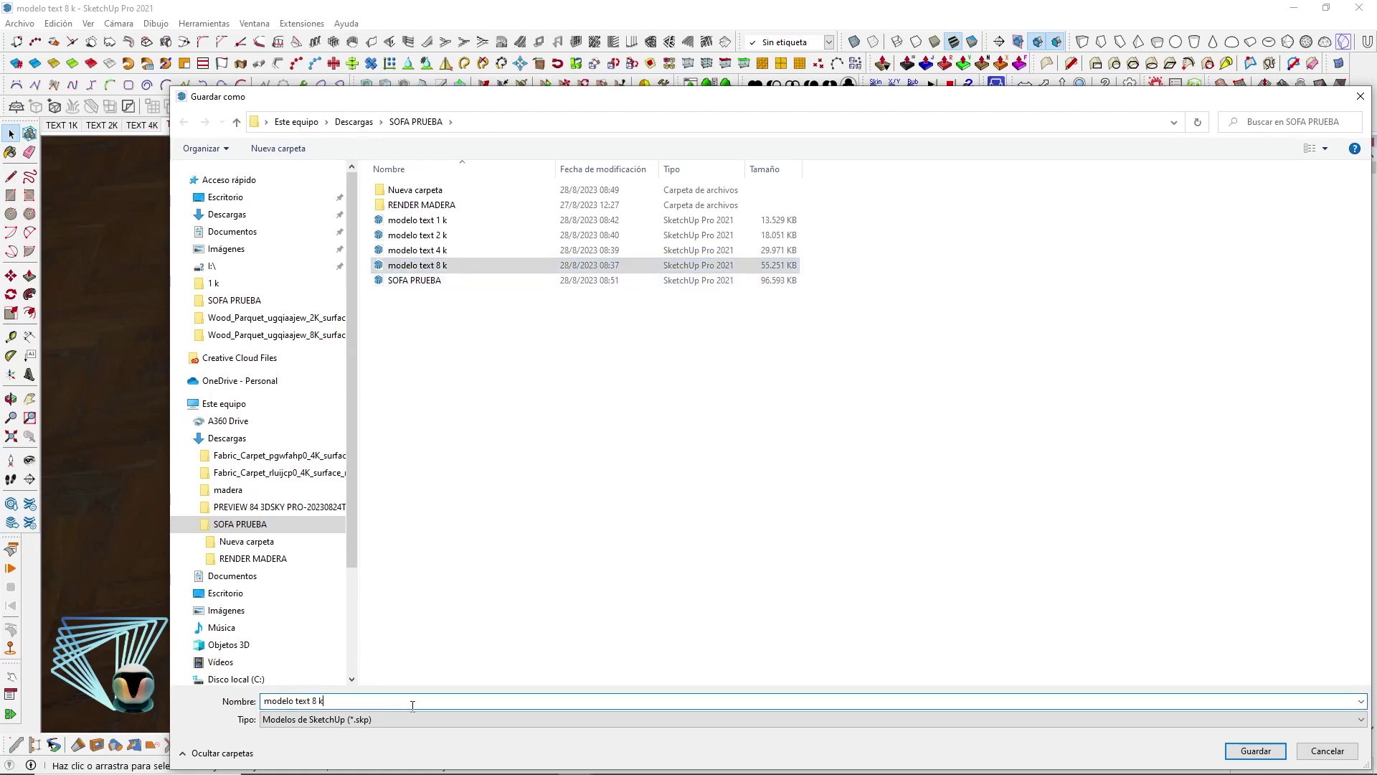
type(" convert")
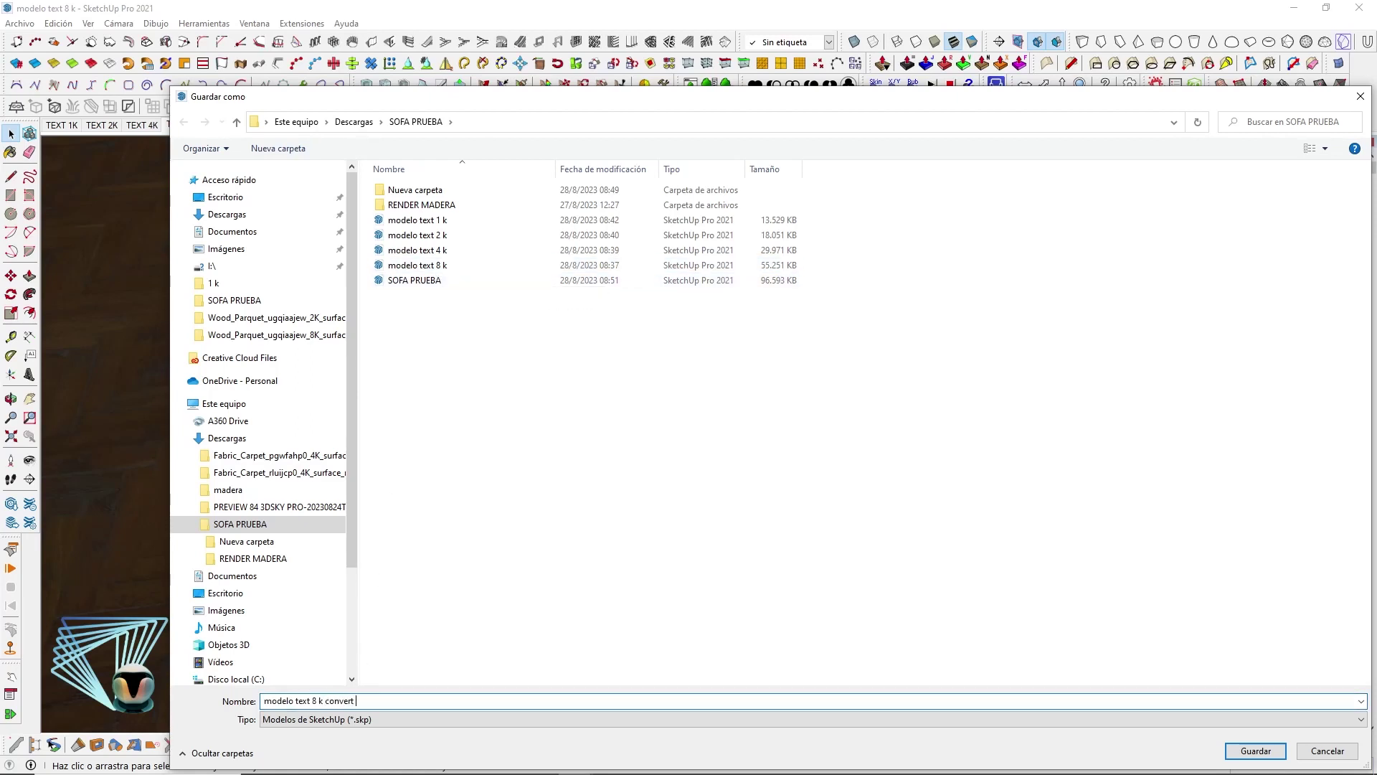
type(" a text 1k")
key("Return")
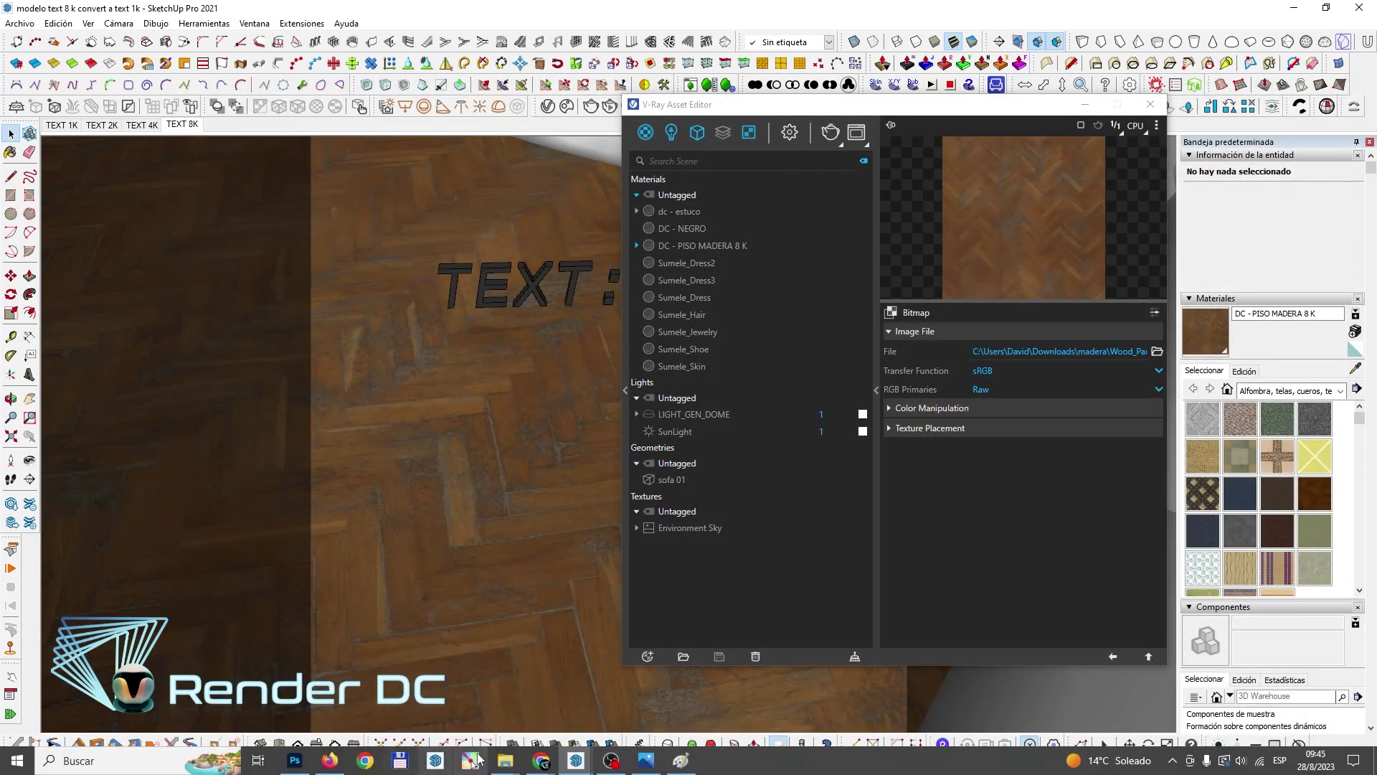
- Compare the new 13,466 KB model's size with modelo text 1 k and SOFA PRUEBA
mouse_move(505, 760)
left_click(512, 691)
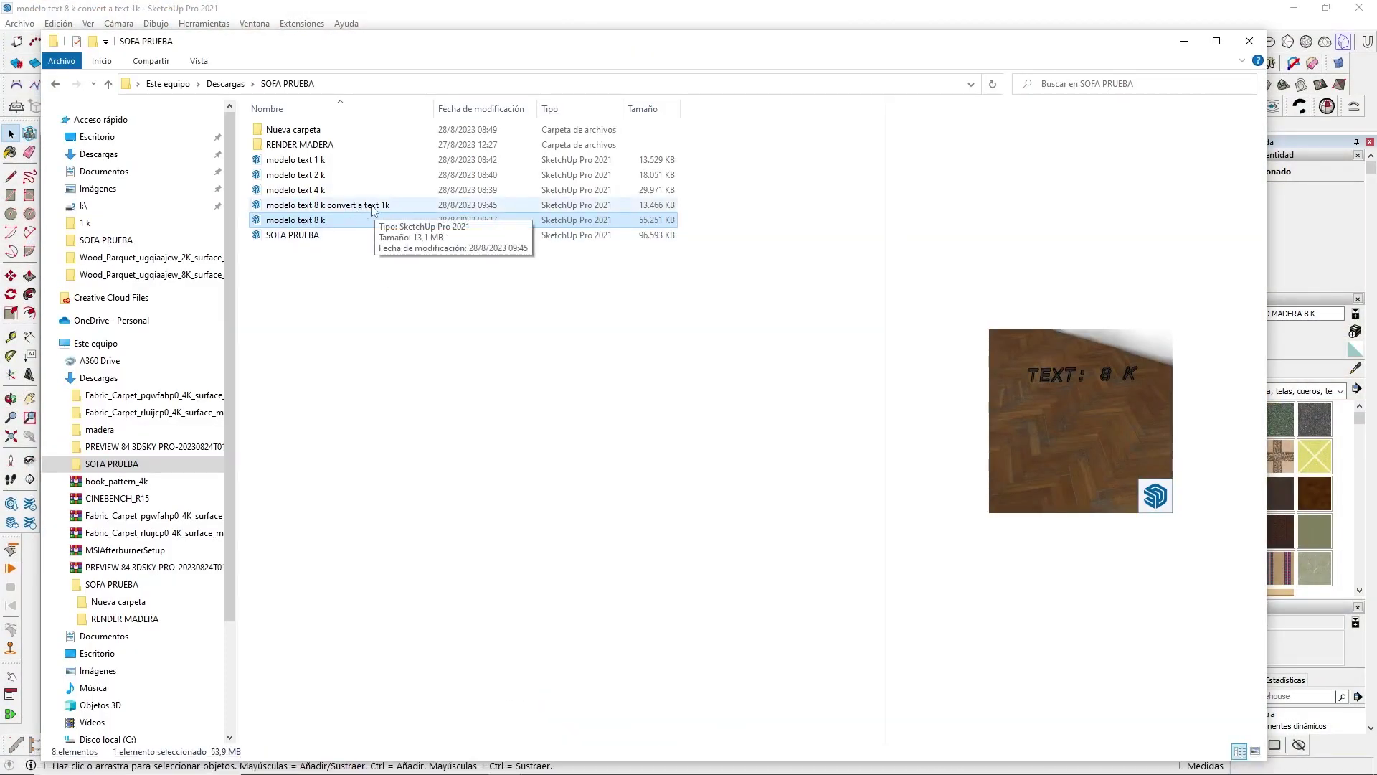
left_click(373, 208)
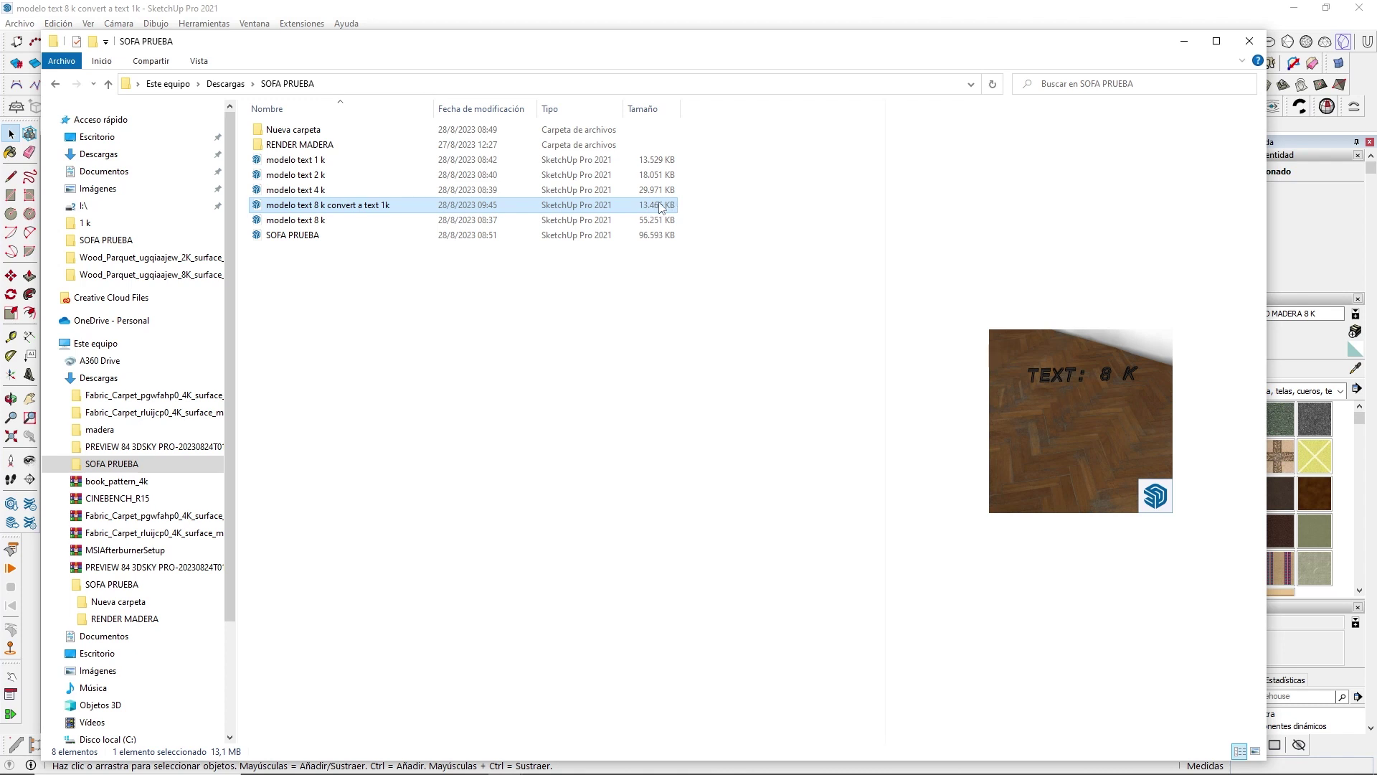
left_click(338, 162)
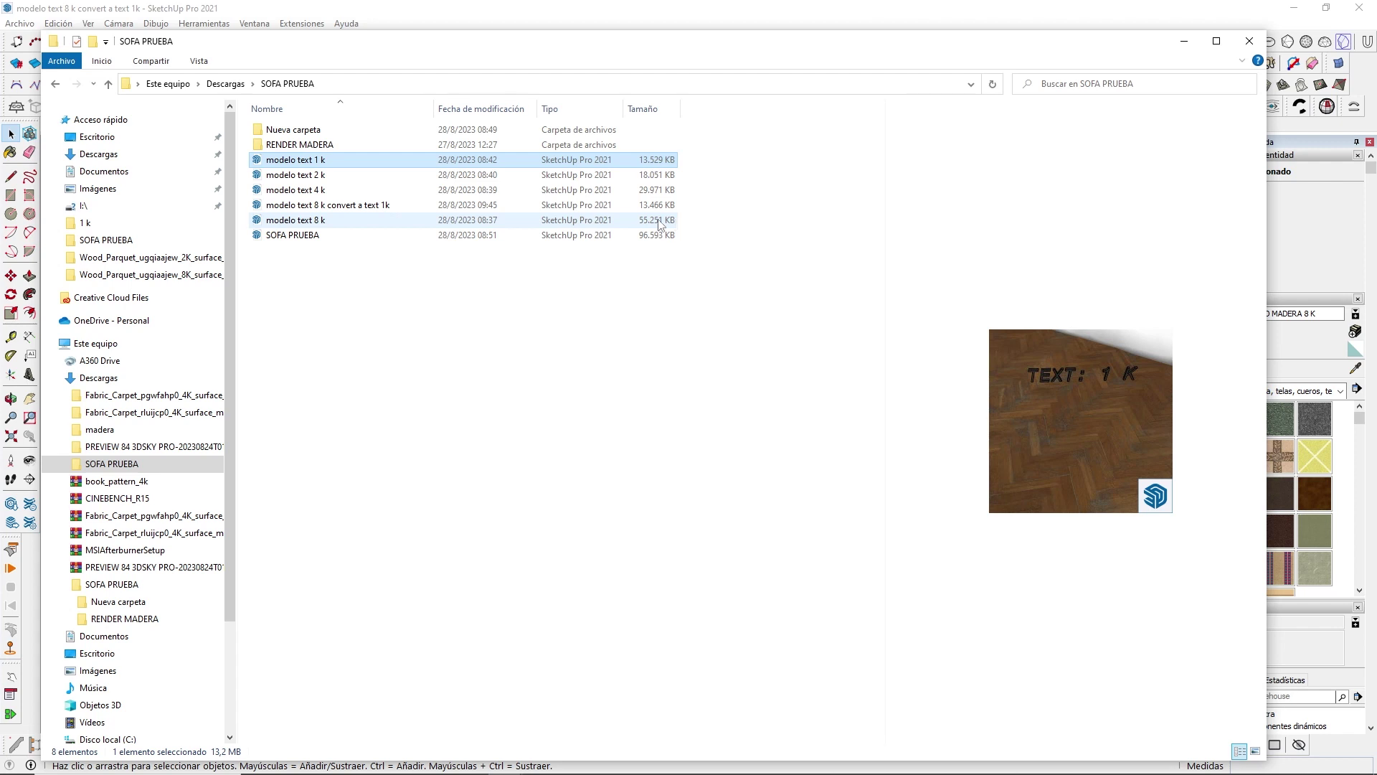
left_click(307, 241)
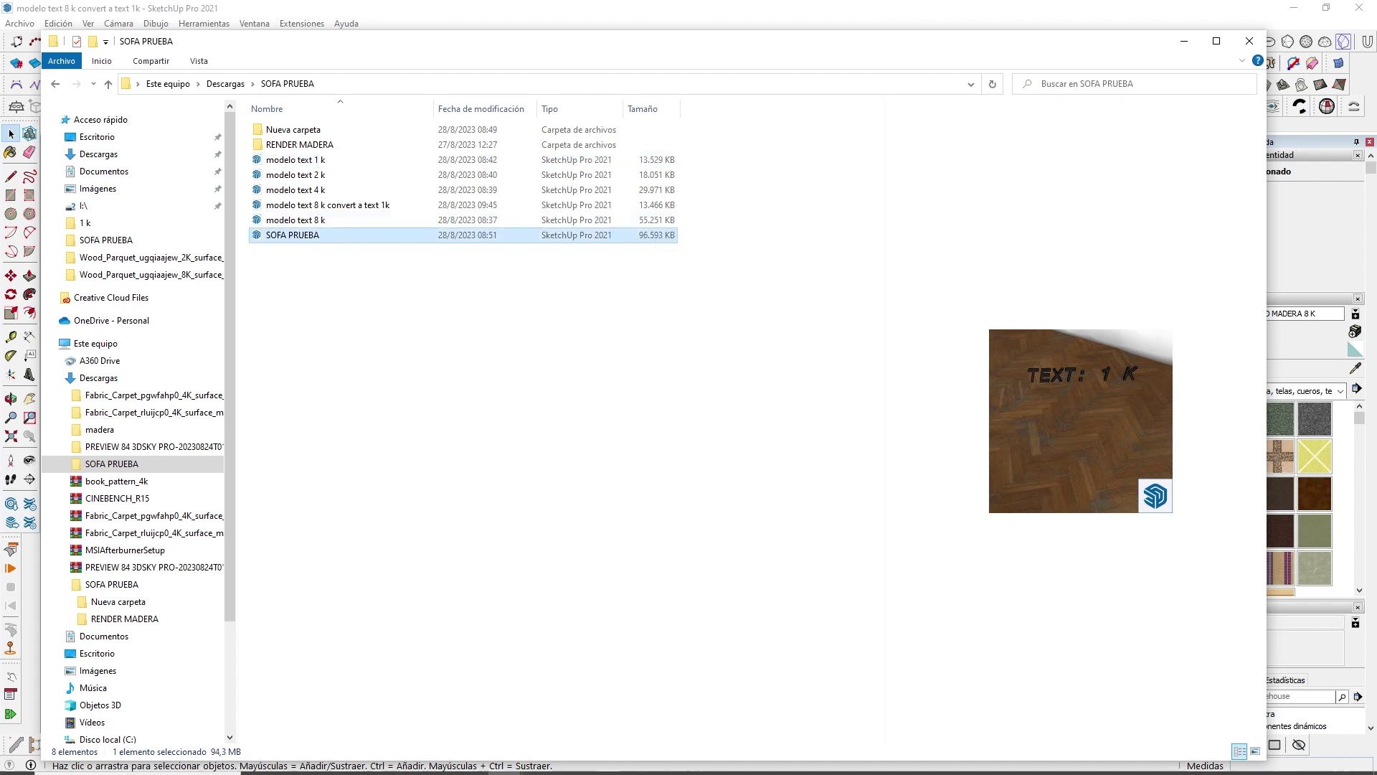
mouse_move(575, 761)
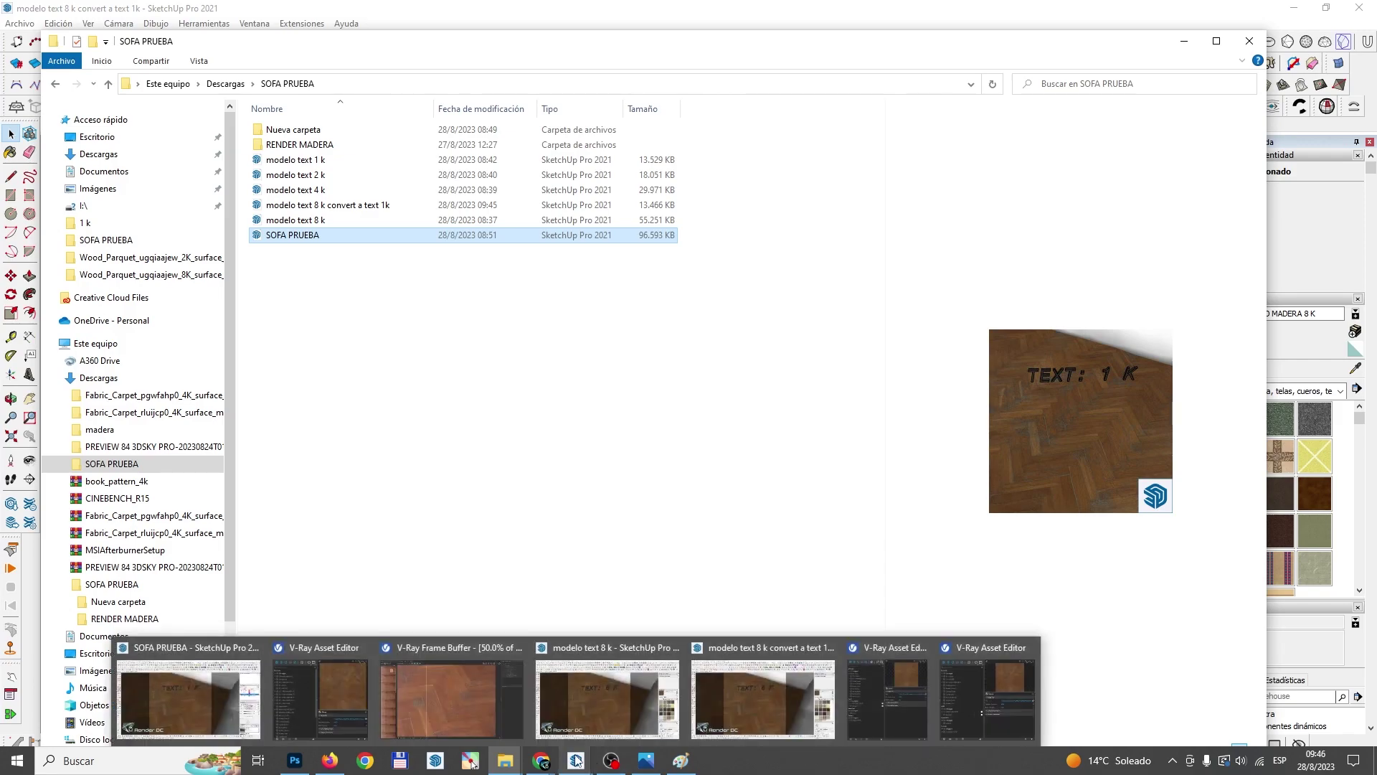
left_click(226, 689)
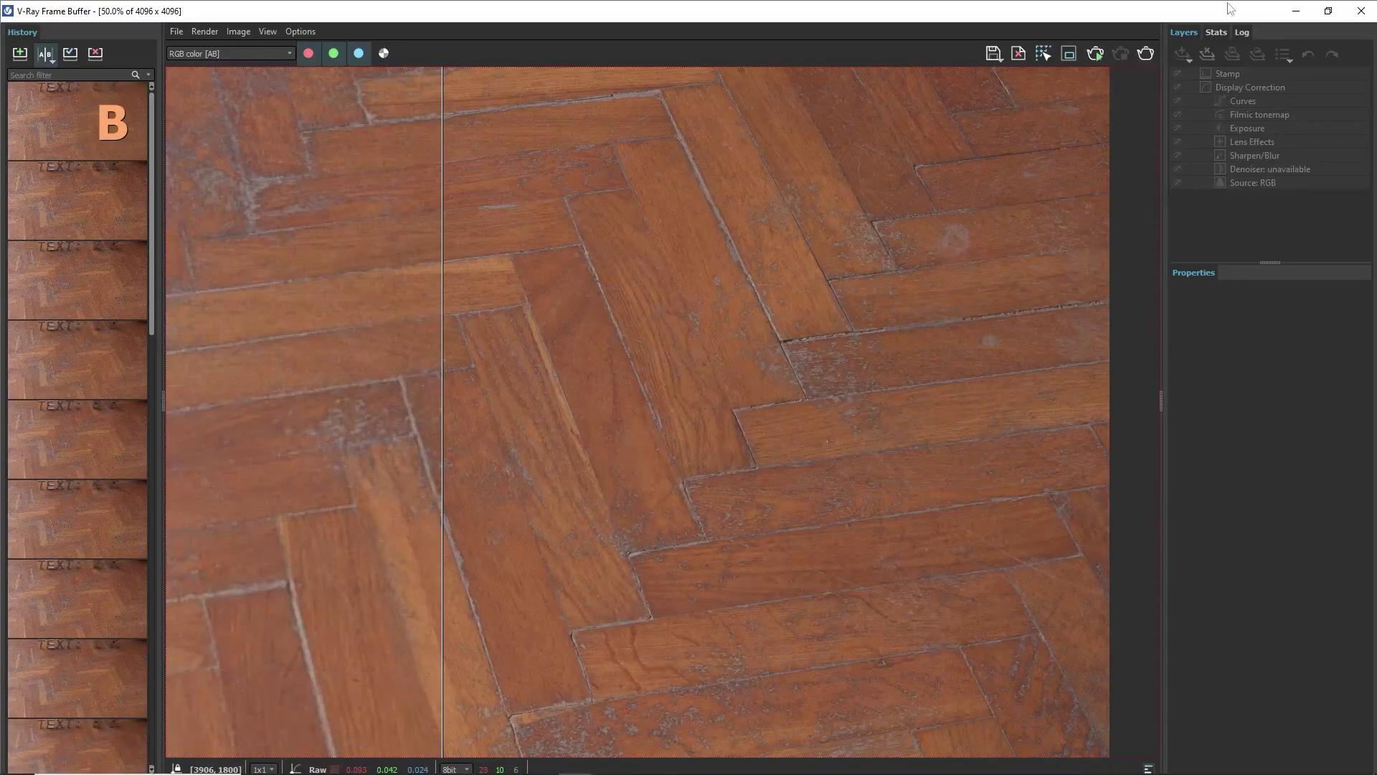
- Step through the TEXT 2K, 4K and 8K scenes and inspect the floor material's albedo file
left_click(1295, 11)
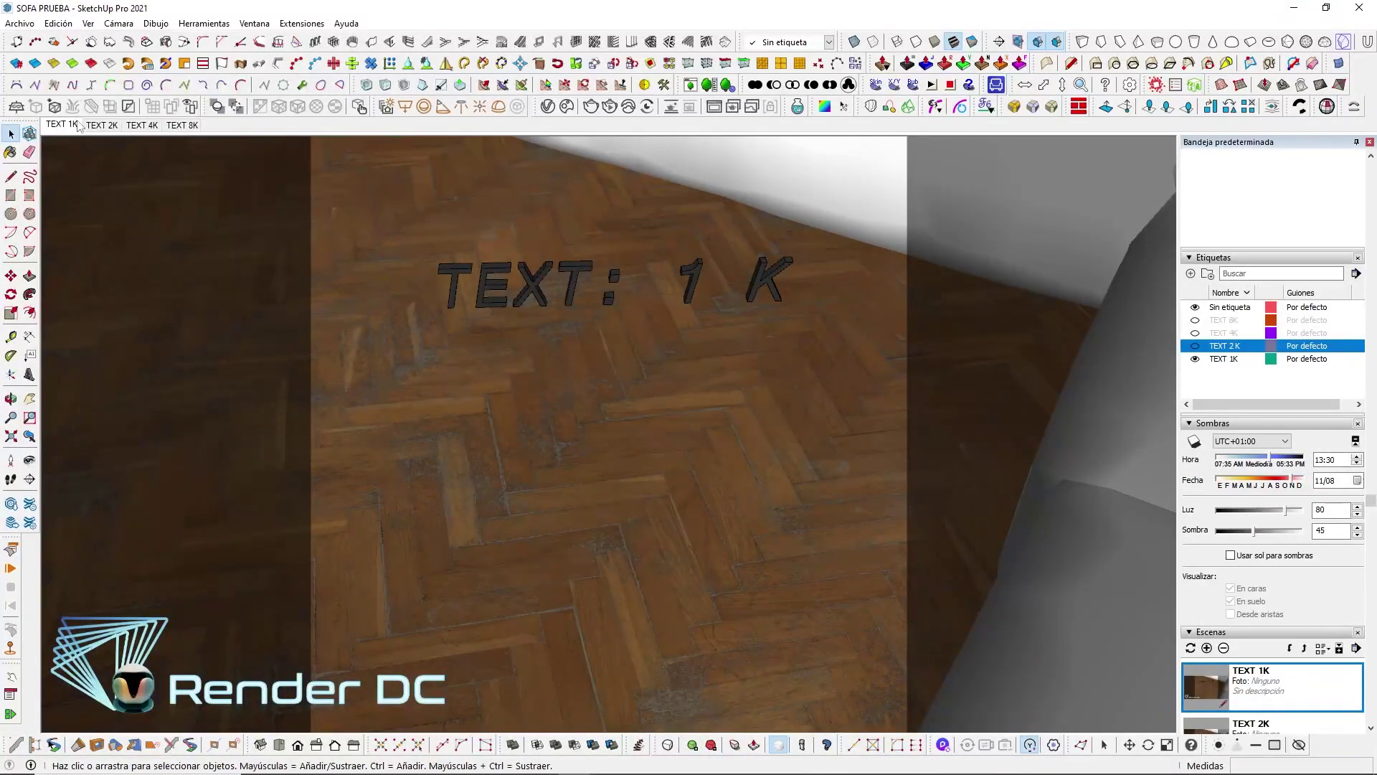
left_click(101, 125)
left_click(140, 126)
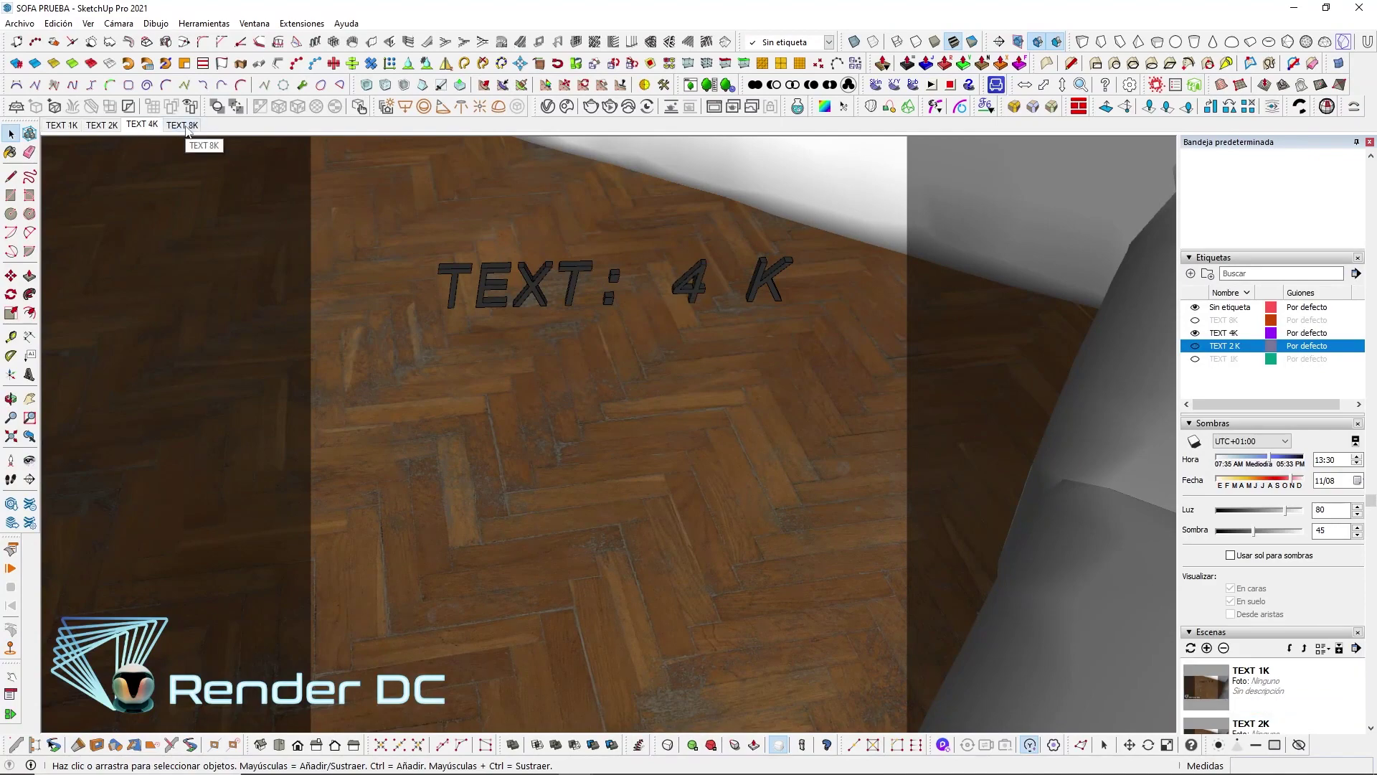
left_click(183, 125)
left_click(552, 107)
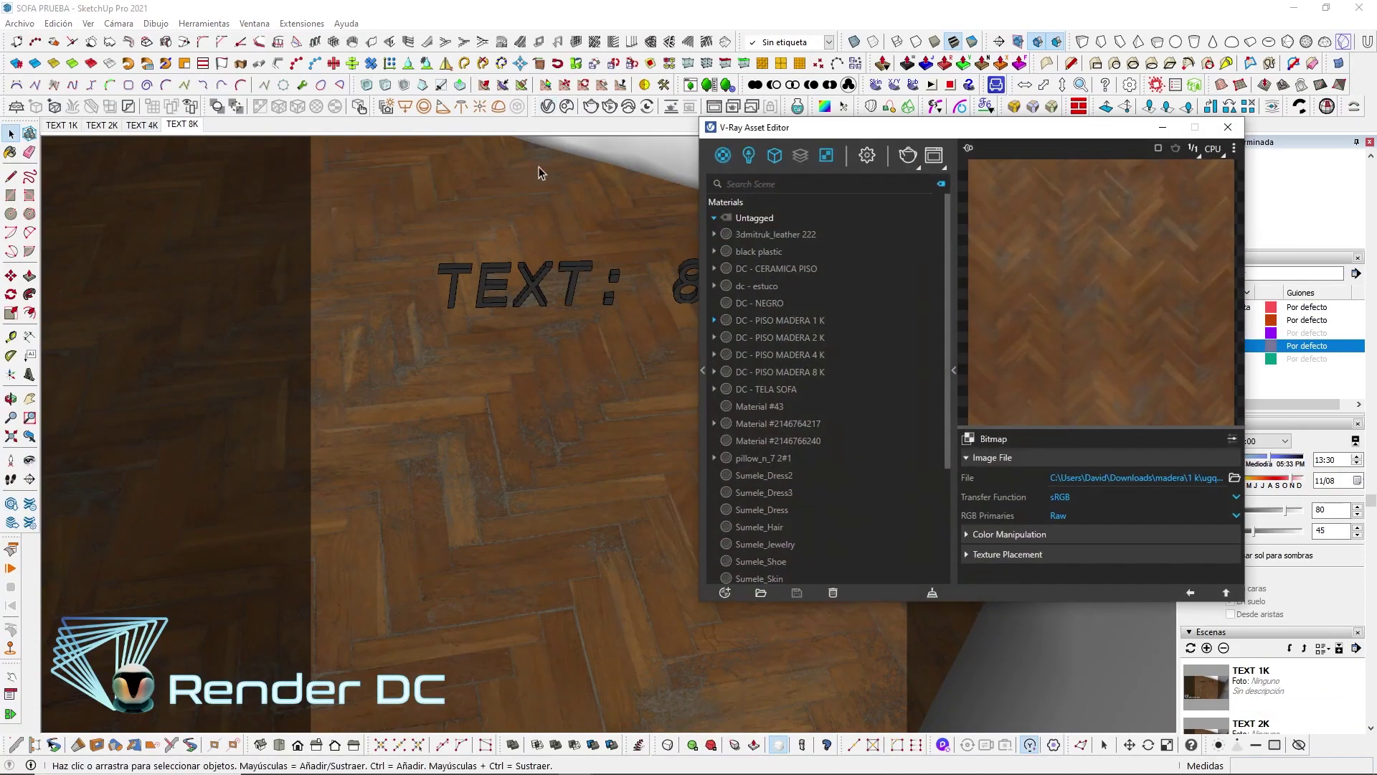
left_click_drag(878, 128, 565, 109)
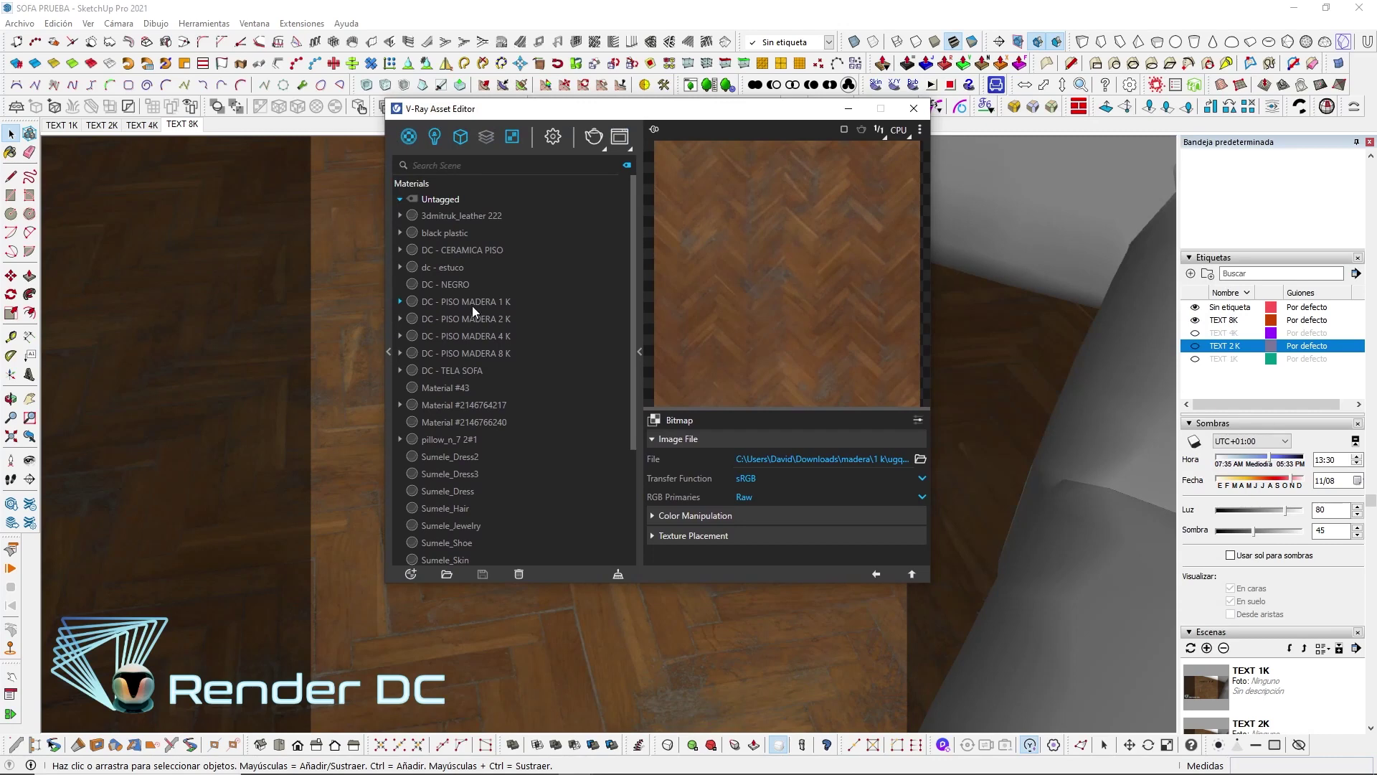
left_click(472, 302)
scroll(824, 502, "down", 5)
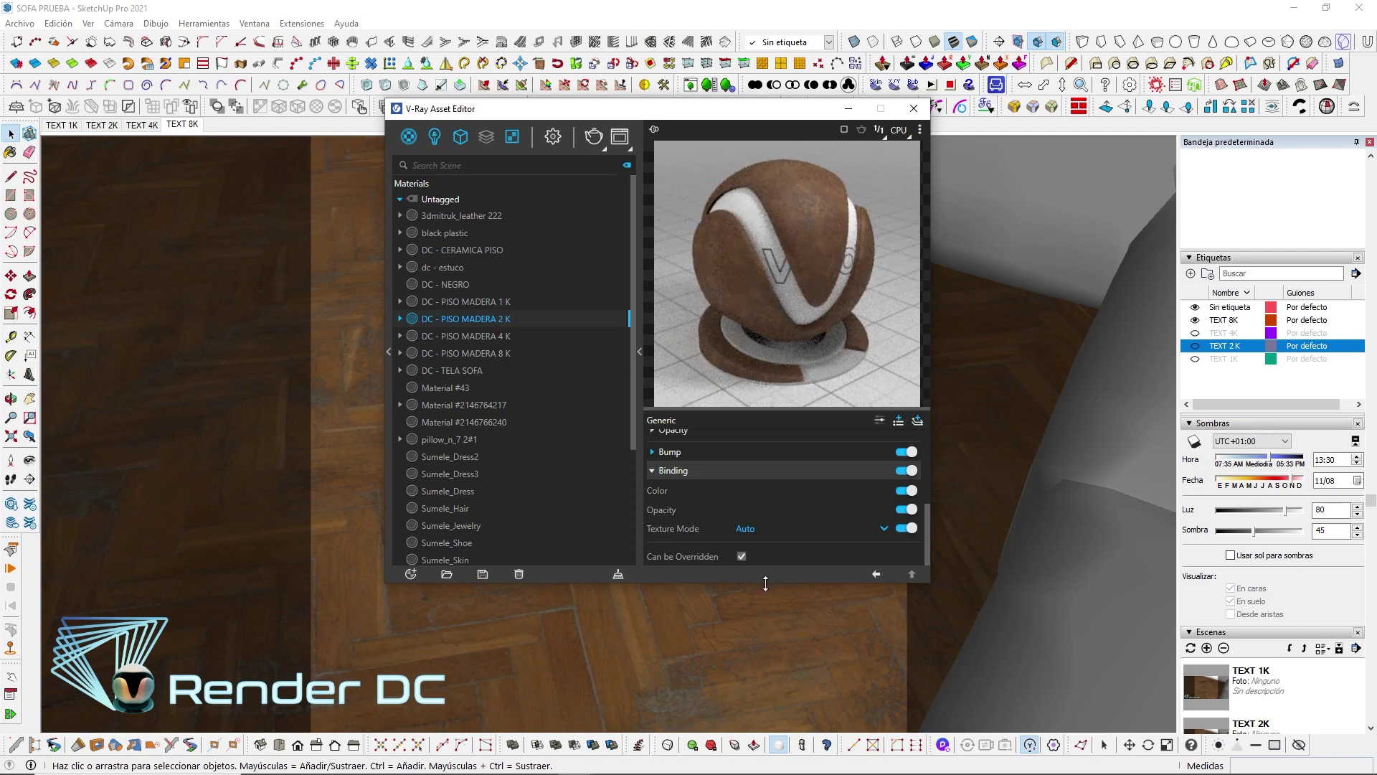
left_click_drag(766, 584, 792, 718)
left_click(893, 451)
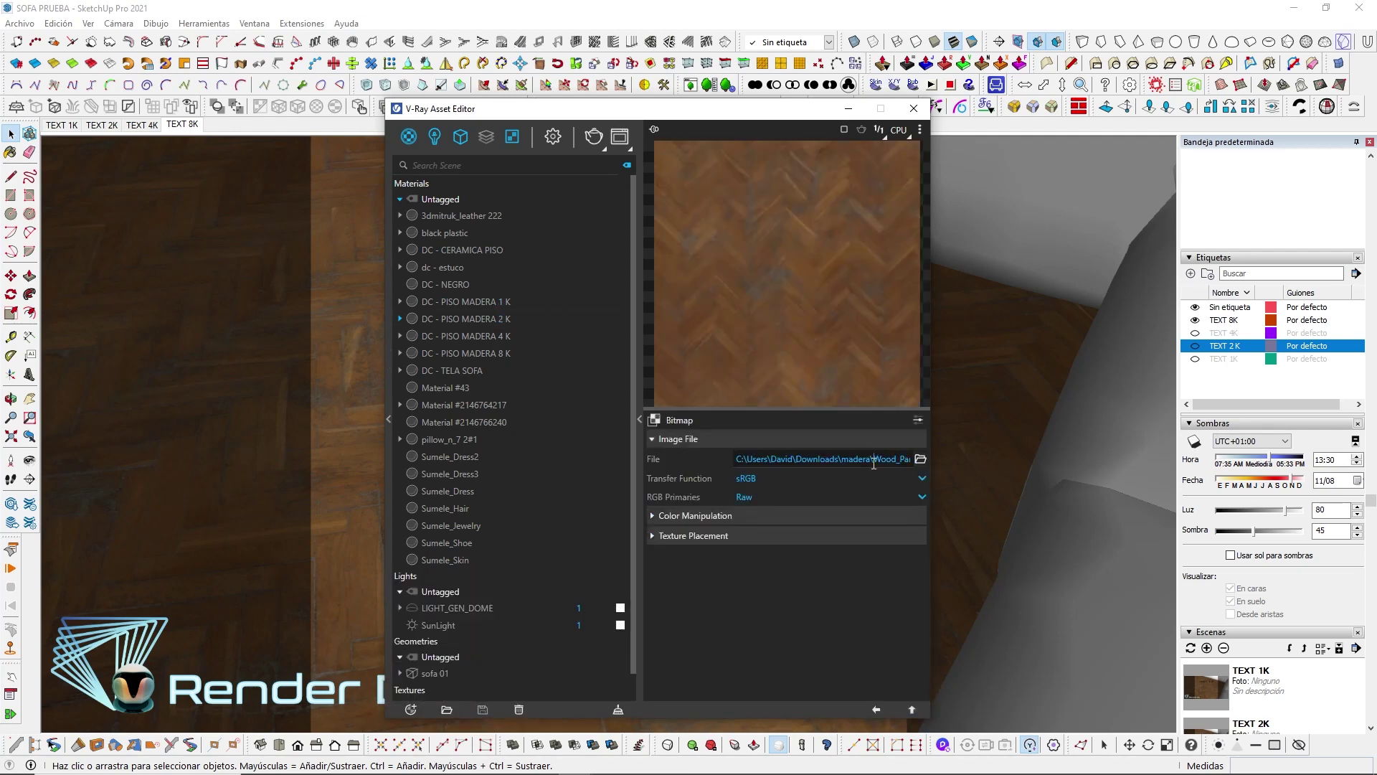
left_click(874, 463)
left_click(911, 709)
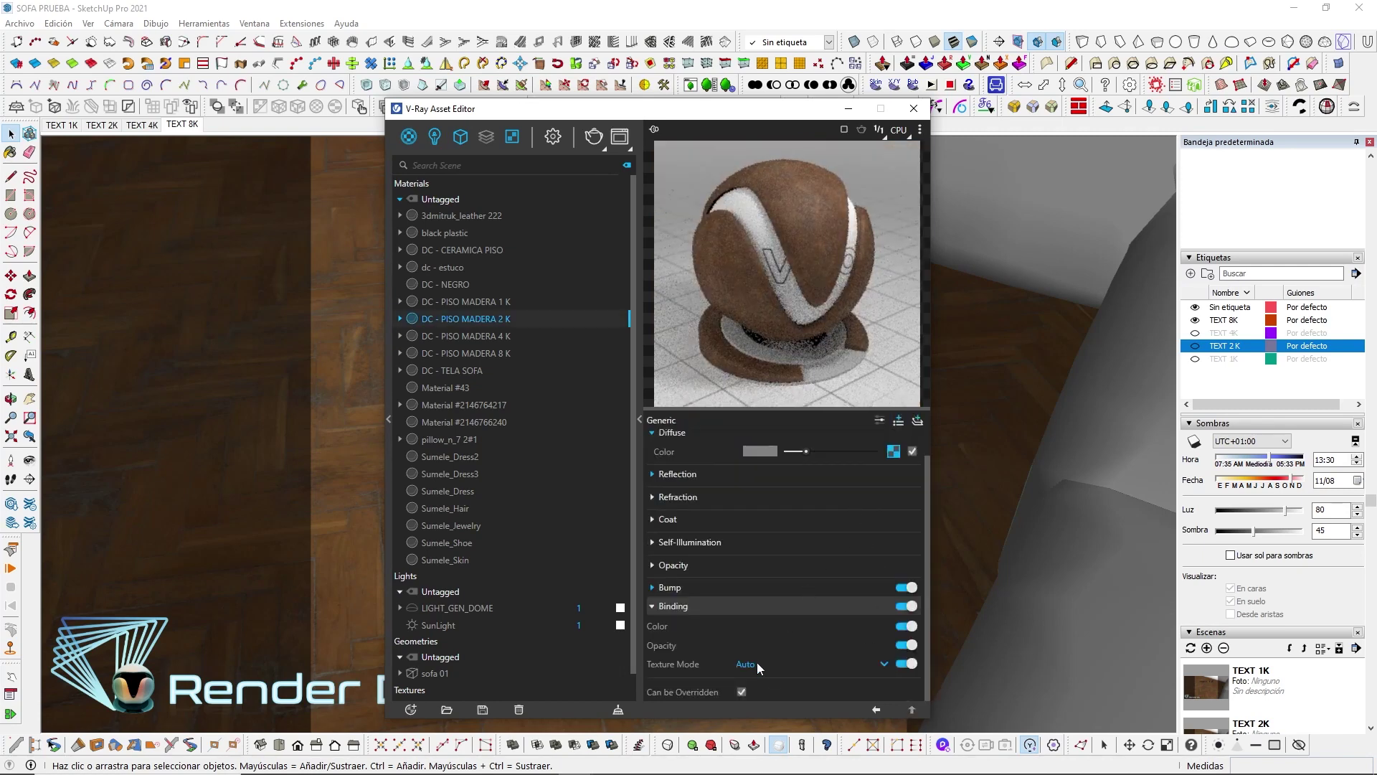
- Set the 2 K floor material's binding to a Custom bitmap of the 1k-converted albedo
left_click(881, 664)
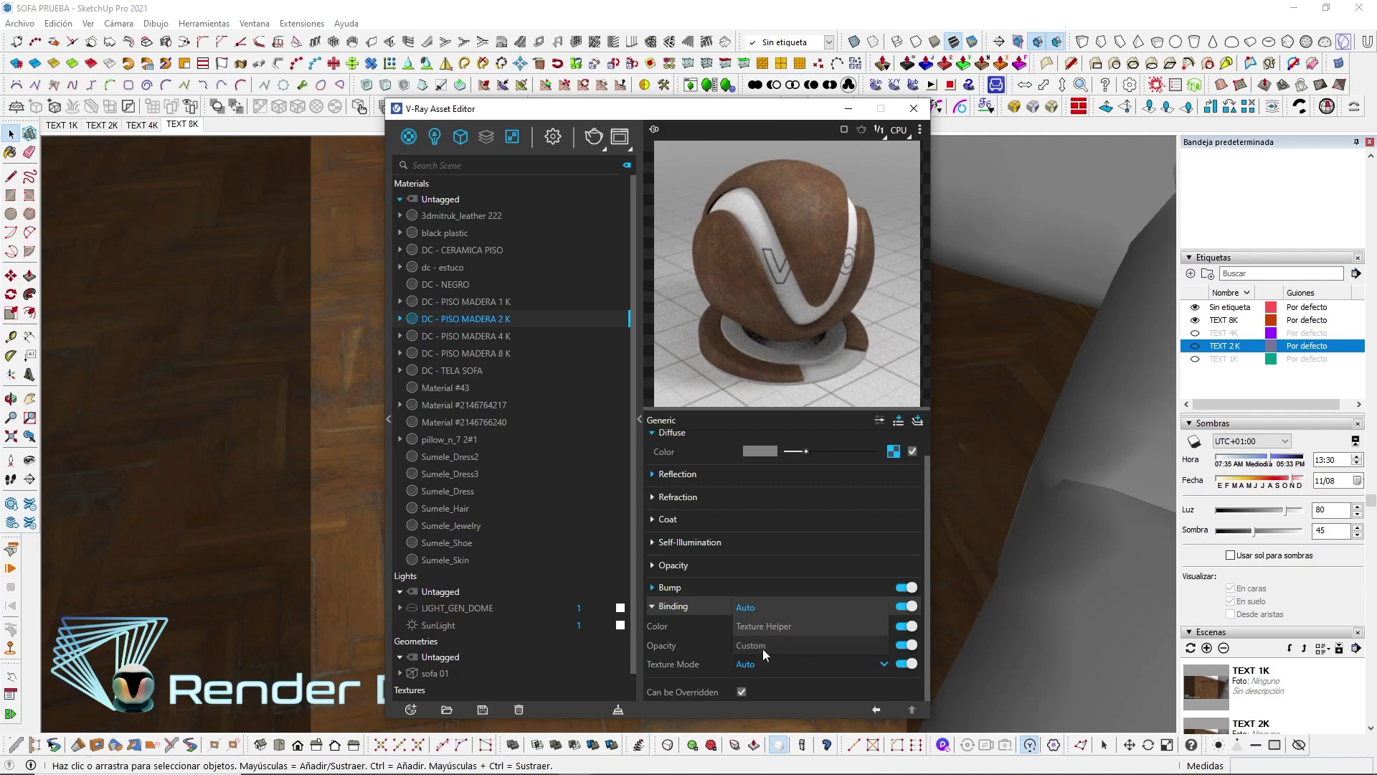
left_click(763, 649)
left_click(903, 665)
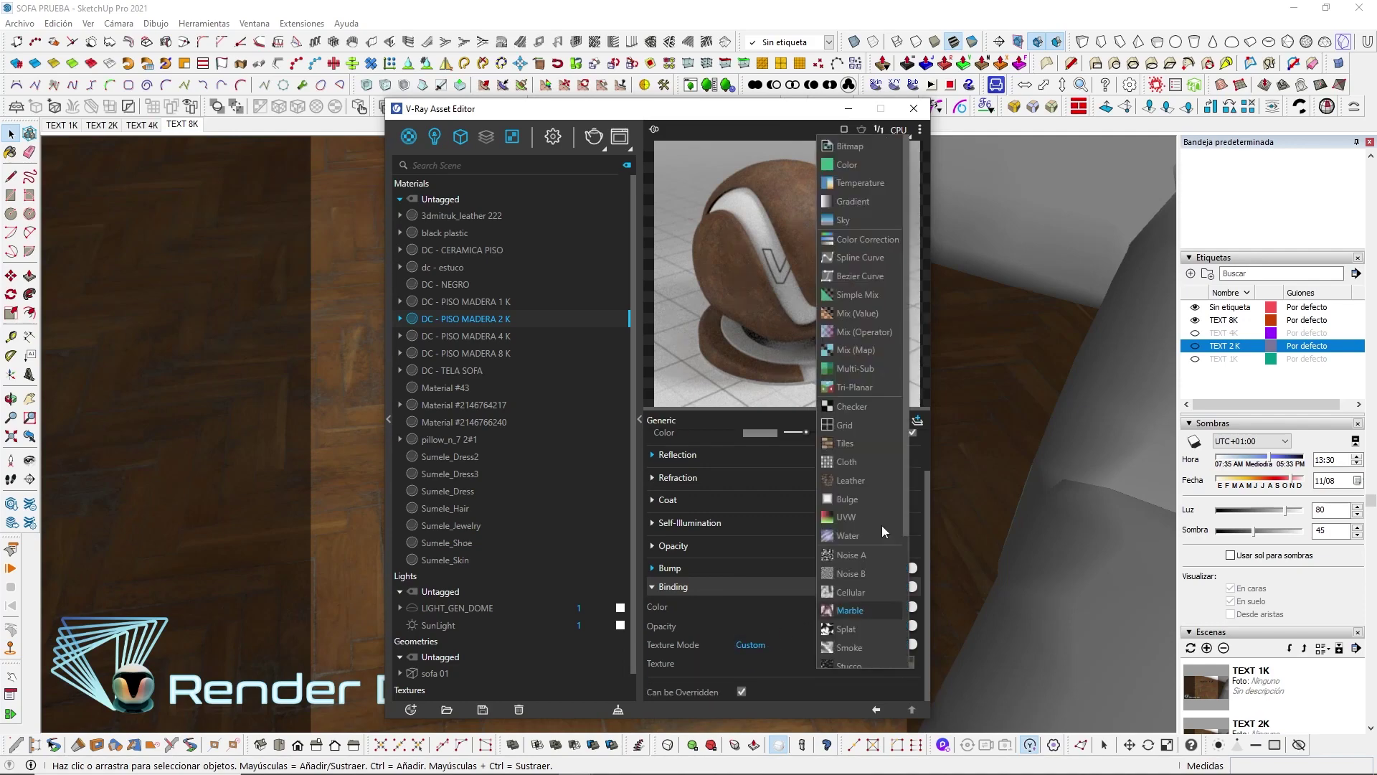
left_click(853, 147)
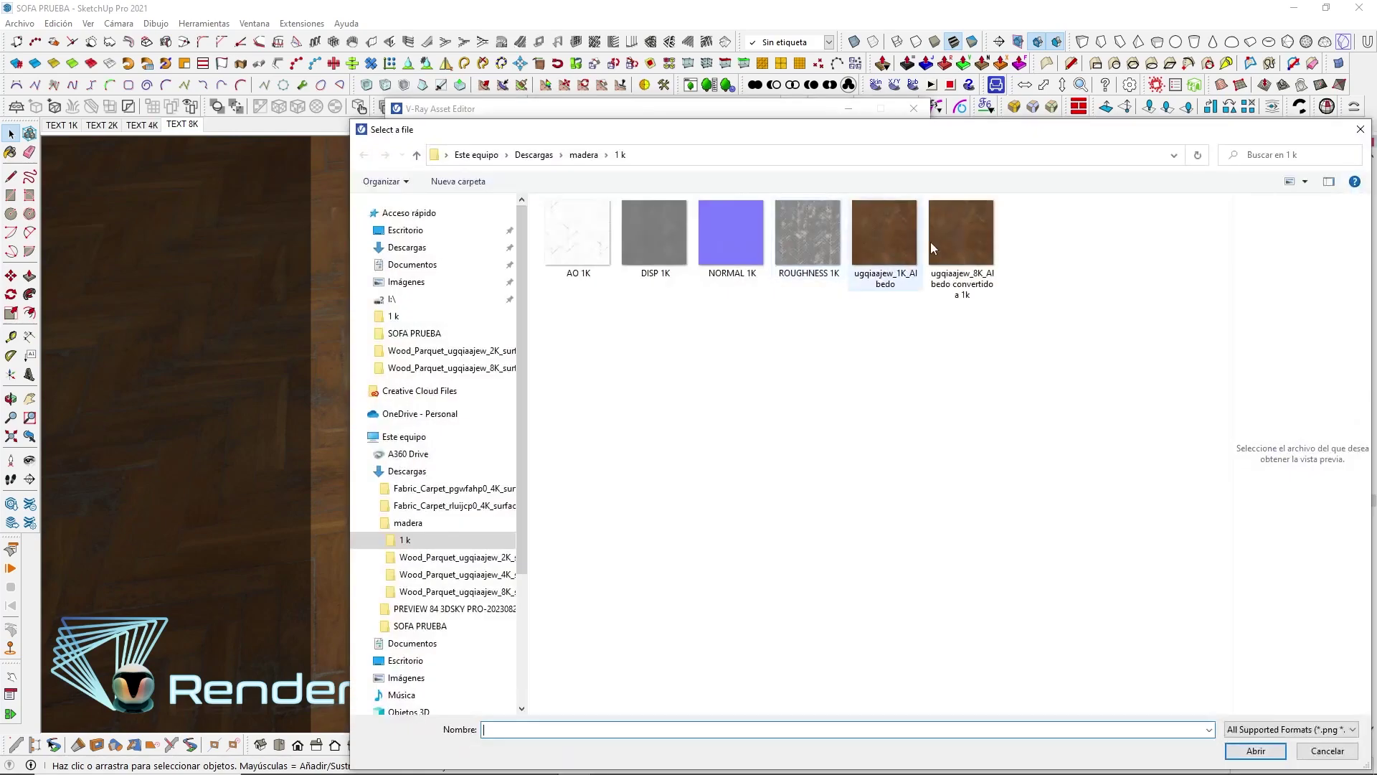
left_click(933, 247)
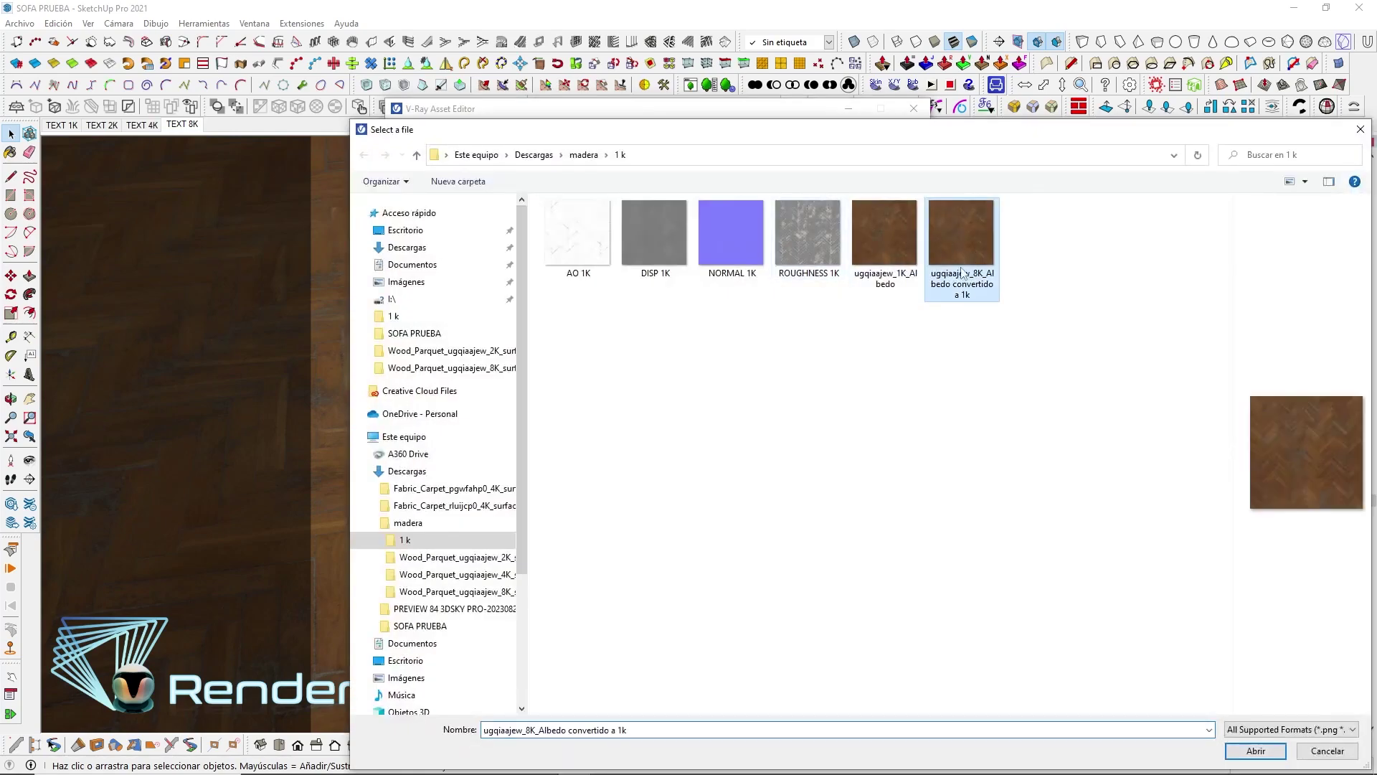
left_click(1254, 751)
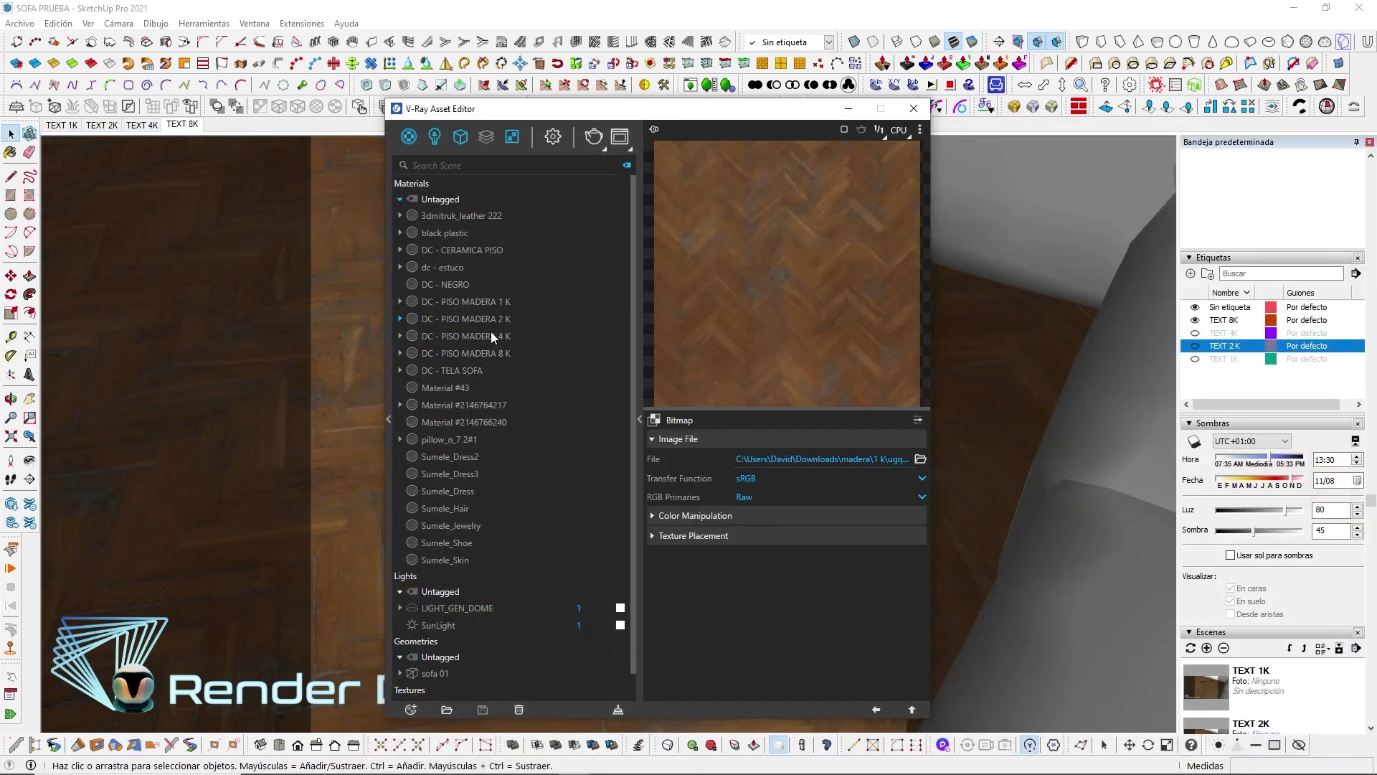
- Give DC - PISO MADERA 4 K the same Custom 1k albedo binding bitmap
left_click(490, 334)
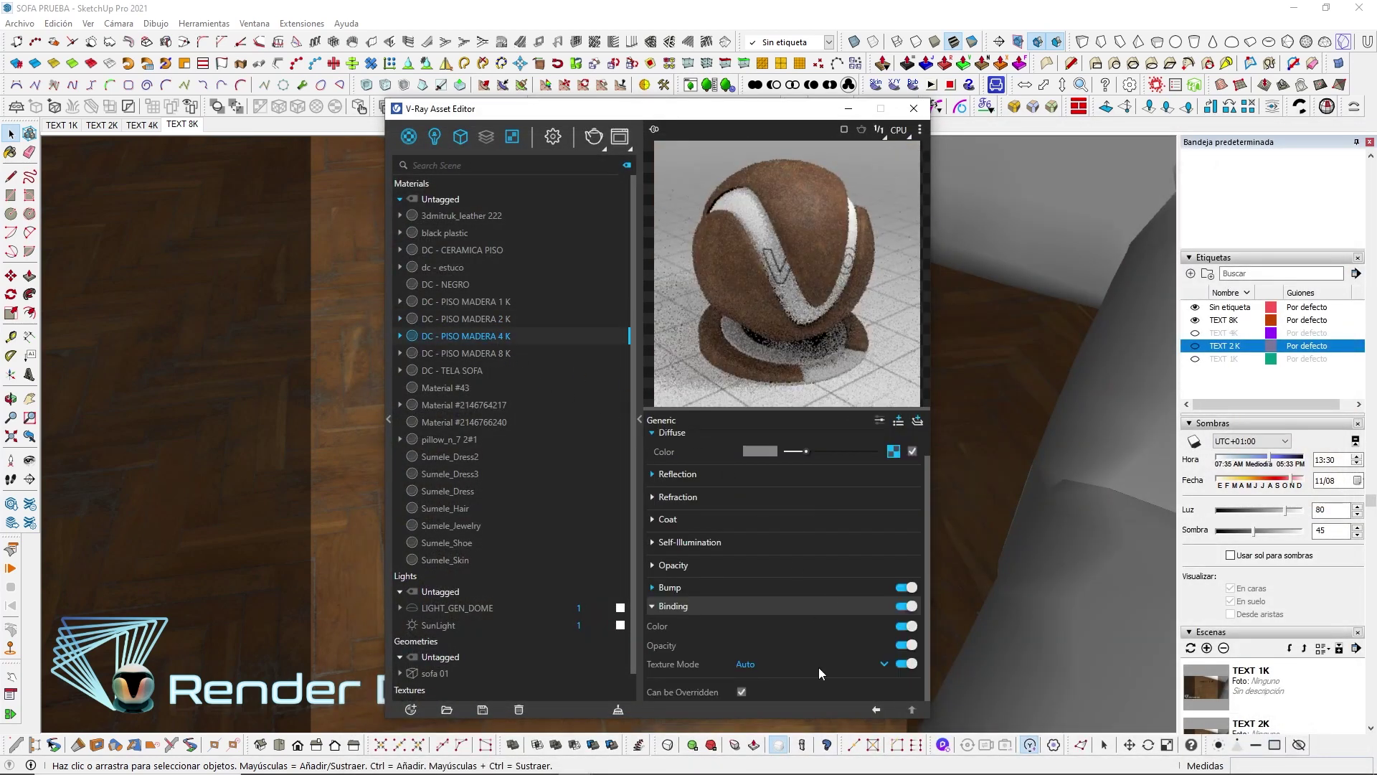
left_click(893, 451)
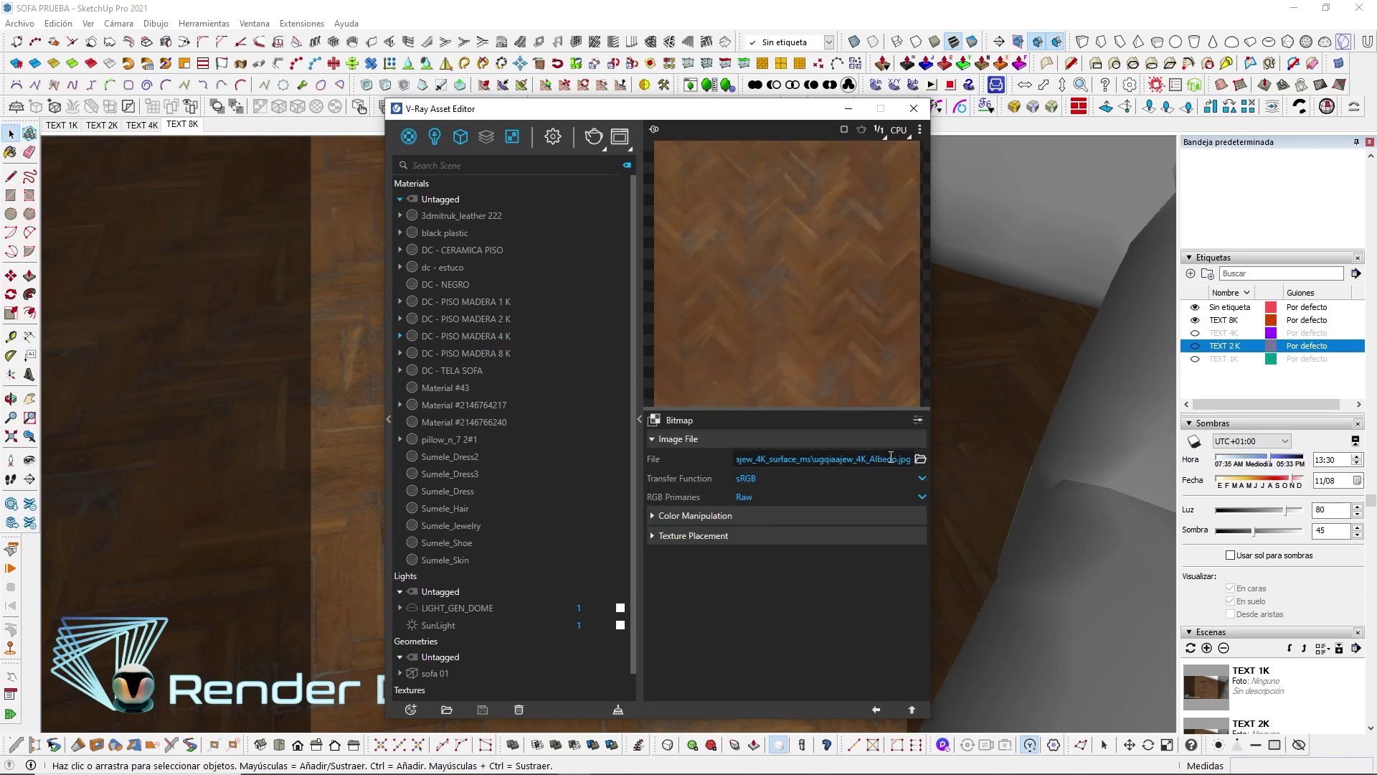
left_click(912, 709)
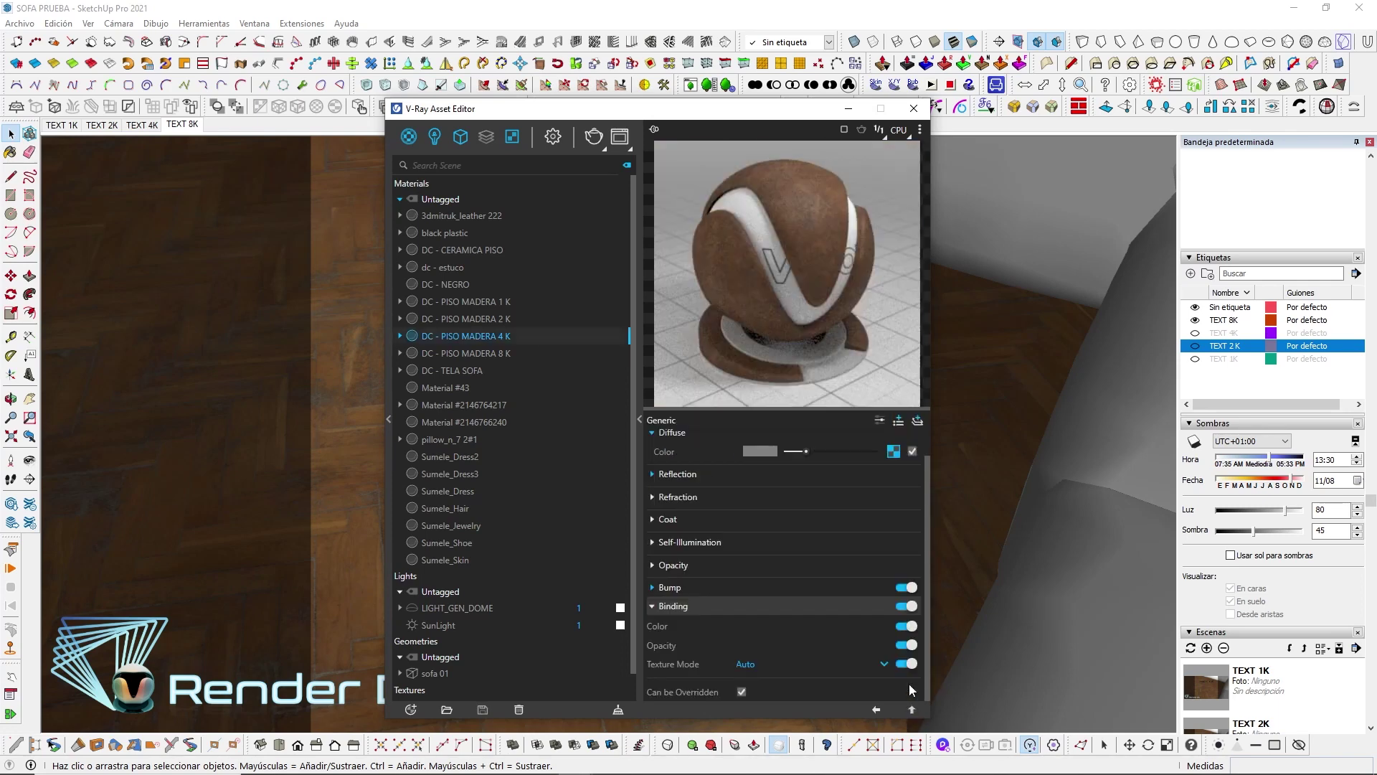
left_click(763, 667)
left_click(766, 643)
left_click(897, 680)
left_click(852, 147)
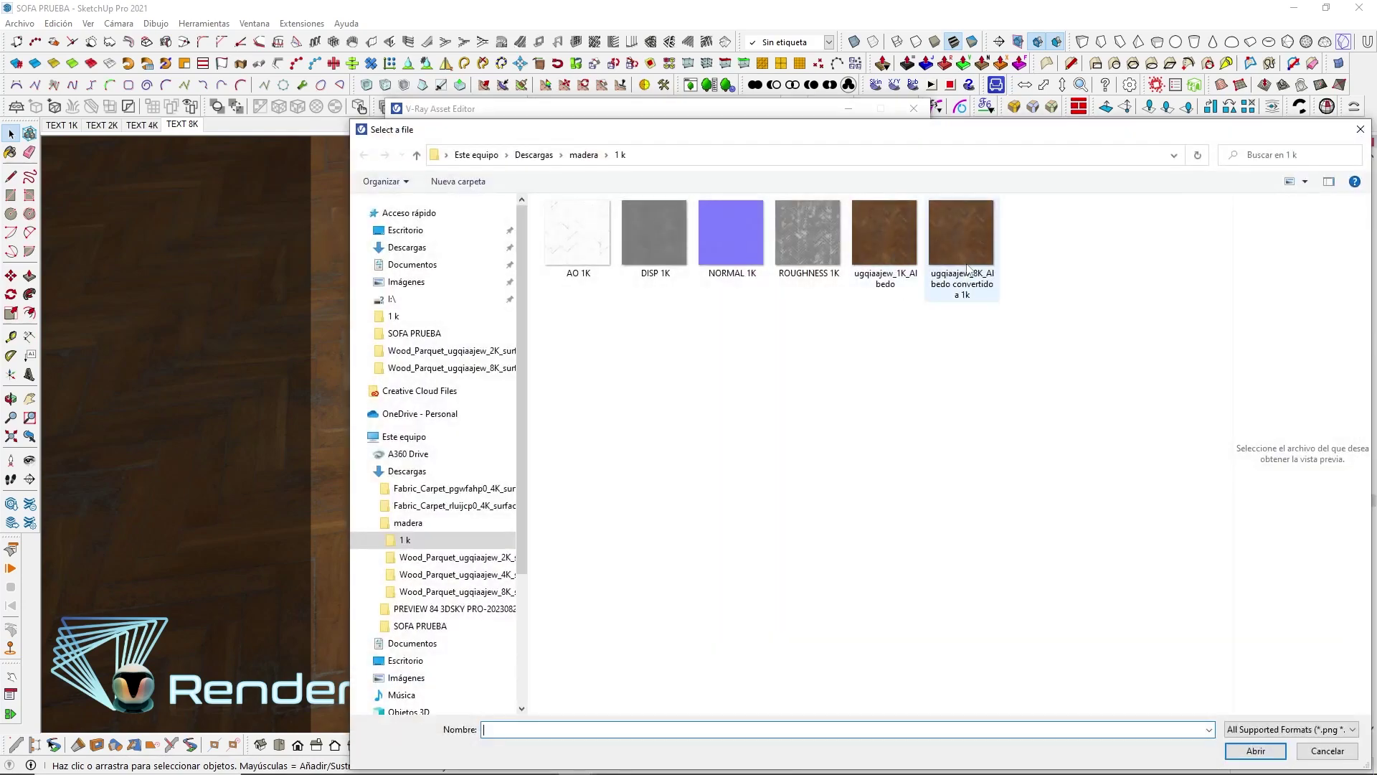
left_click(967, 270)
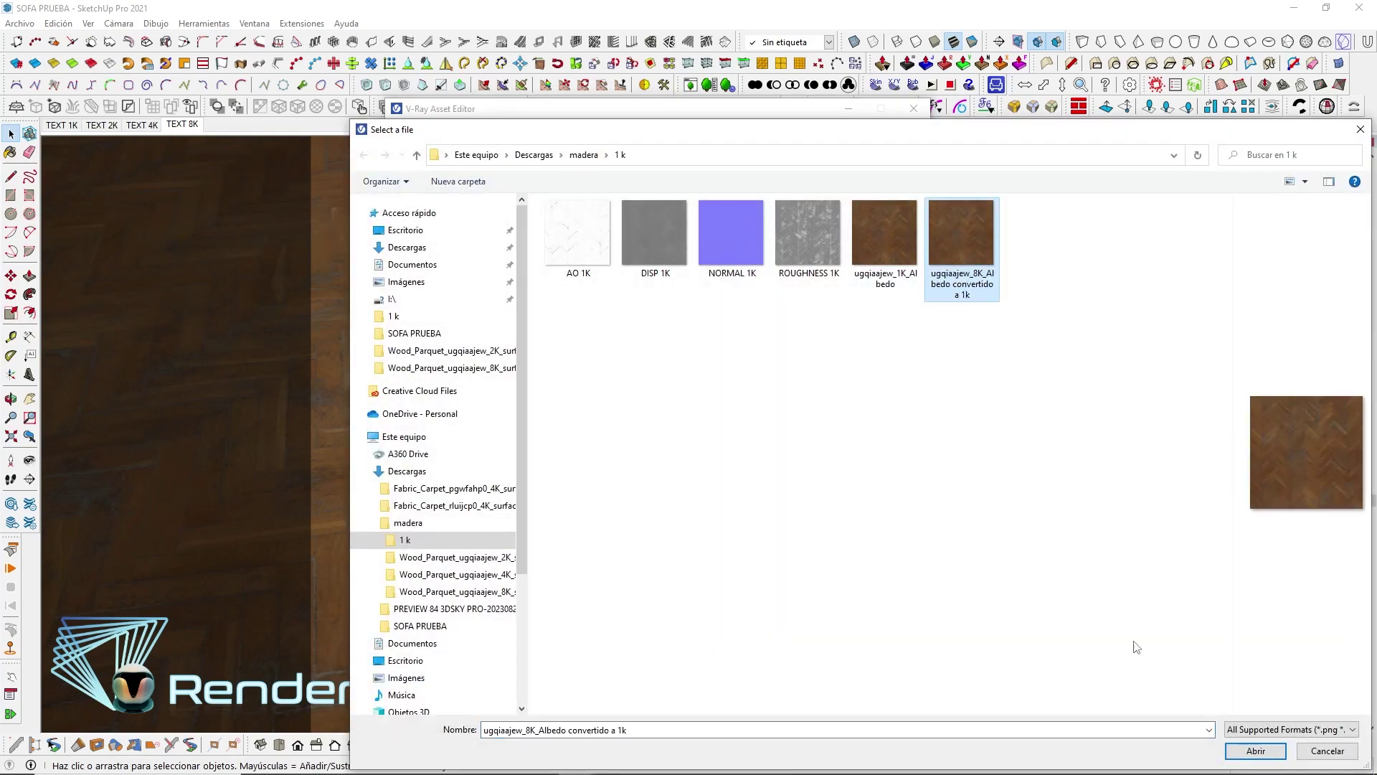
left_click(1255, 750)
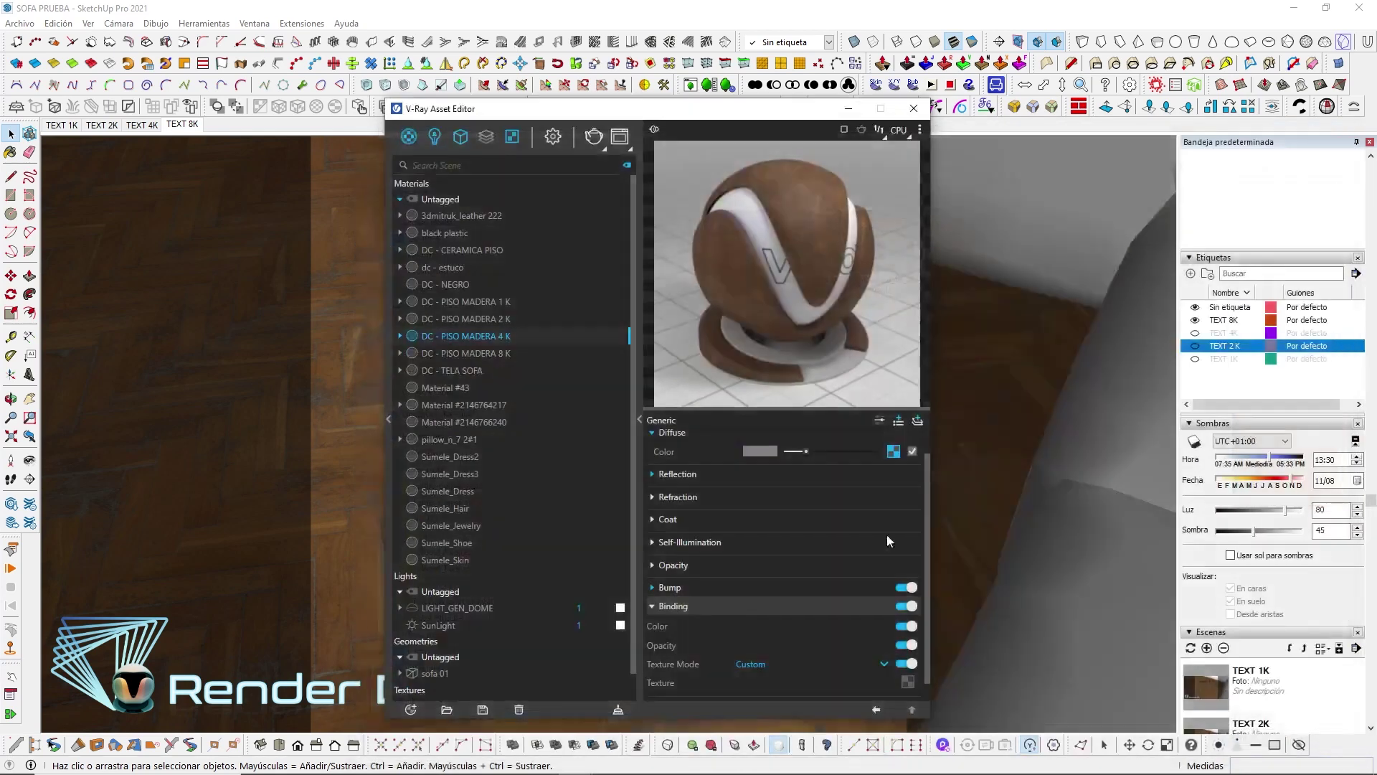
- Give DC - PISO MADERA 8 K the Custom 1k albedo binding bitmap, then begin Save As
left_click(497, 360)
left_click(812, 664)
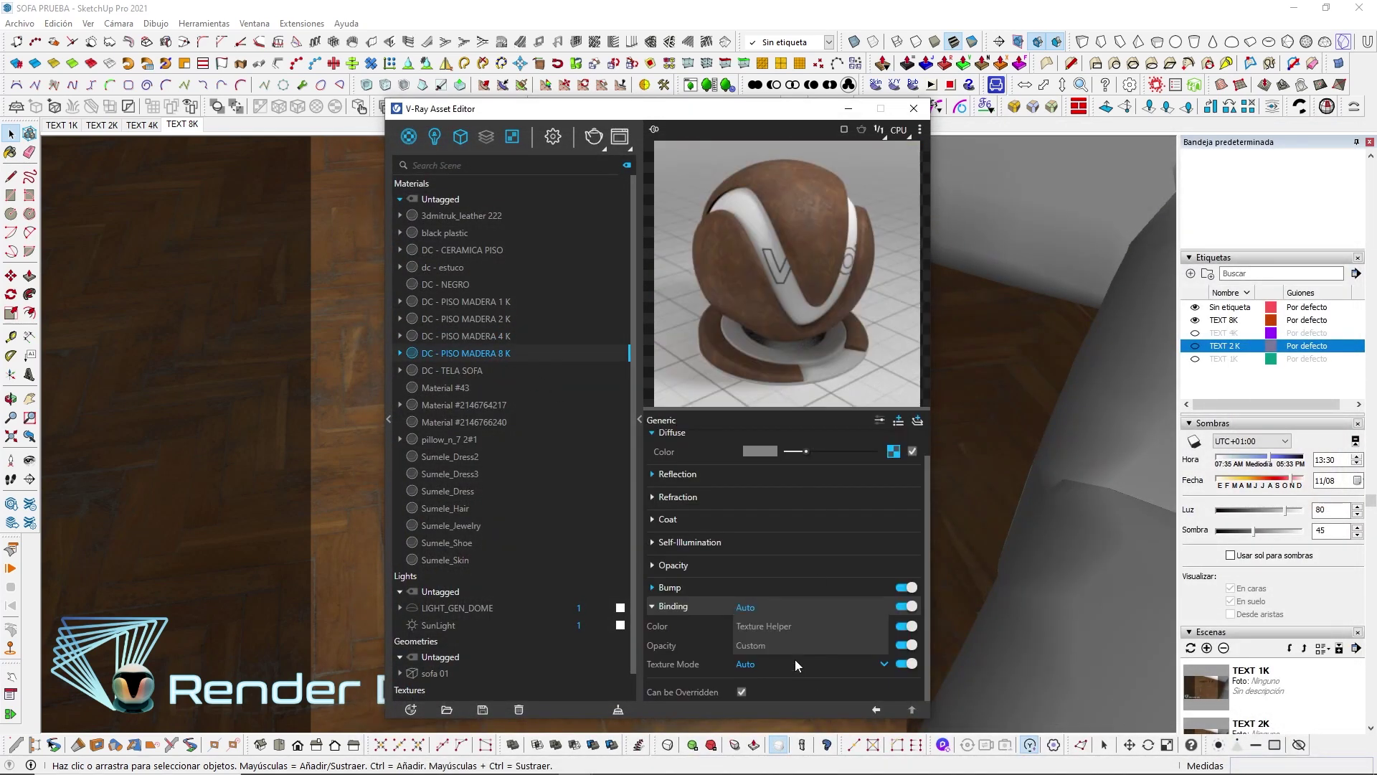
left_click(908, 662)
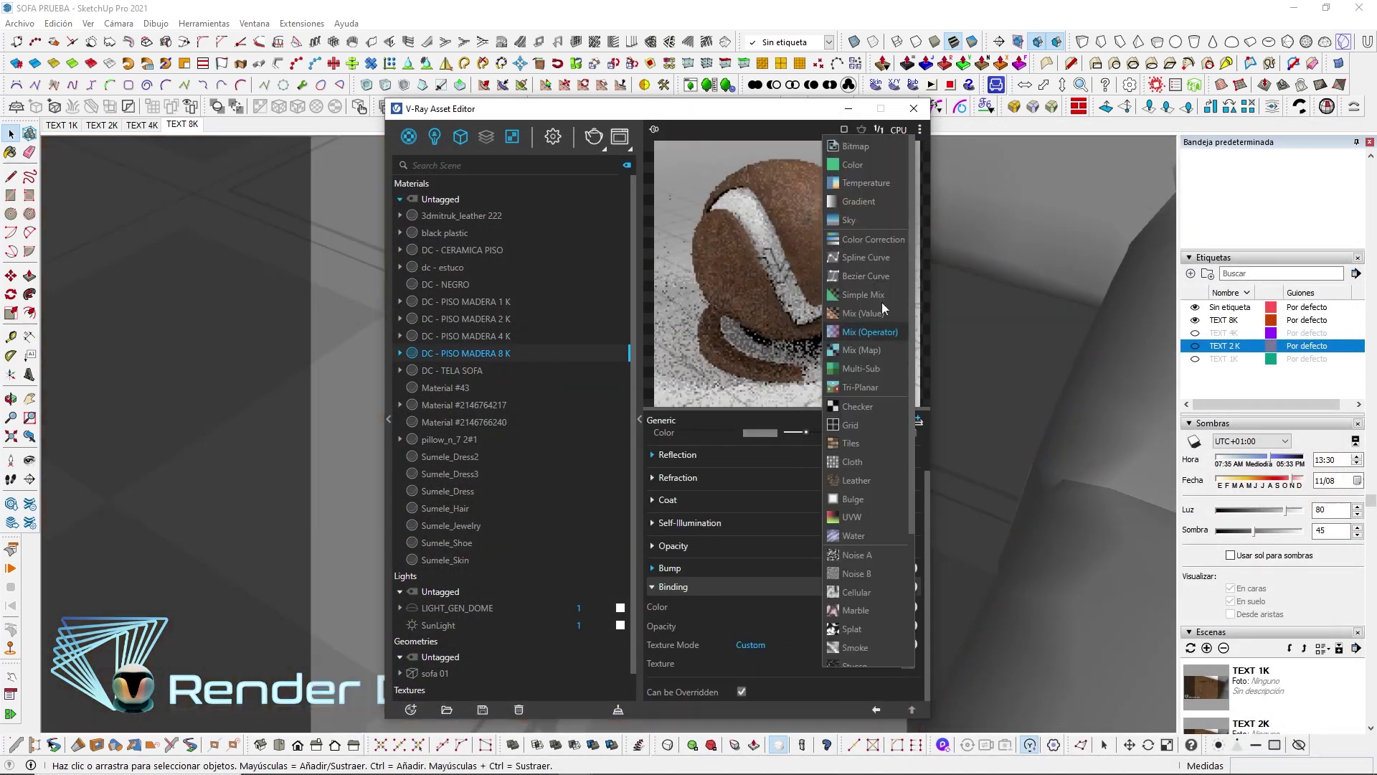
left_click(862, 148)
double_click(963, 251)
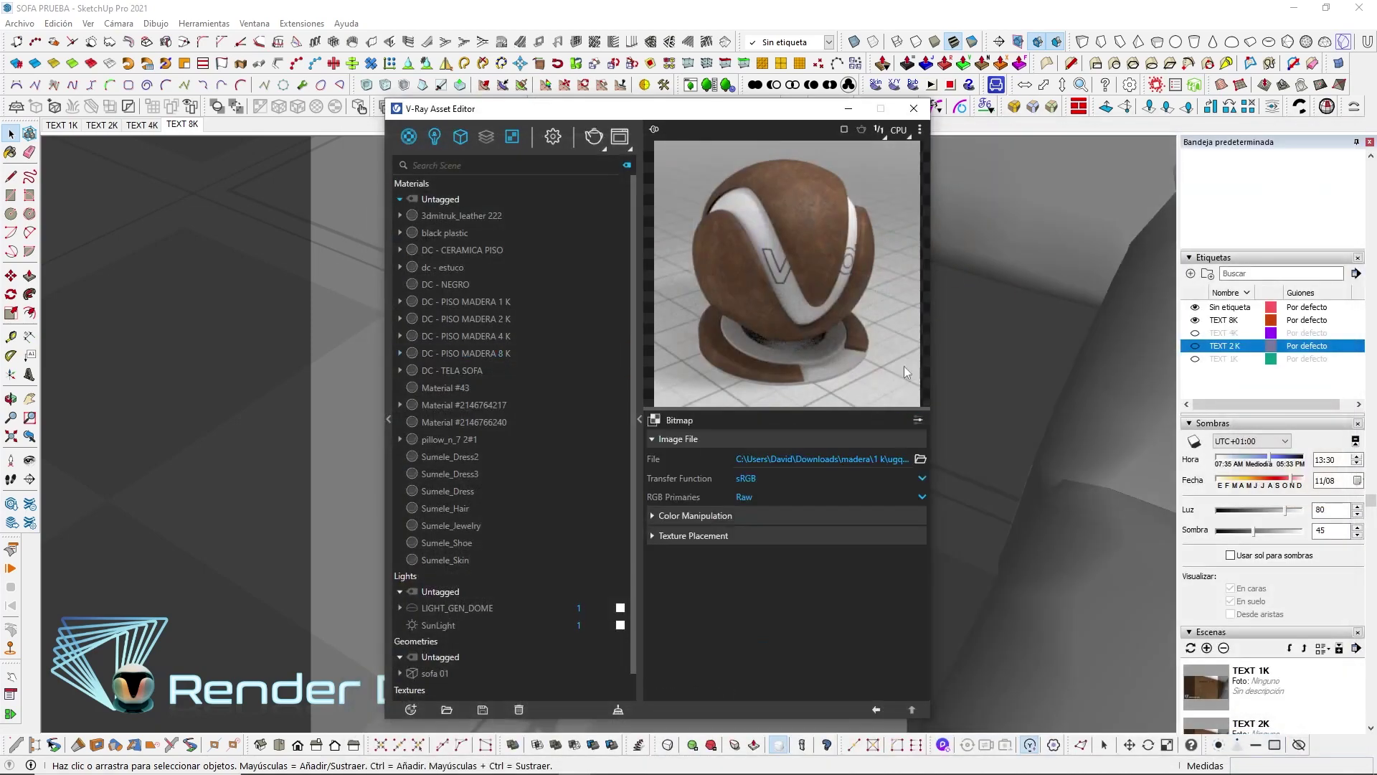
left_click(15, 29)
left_click(55, 109)
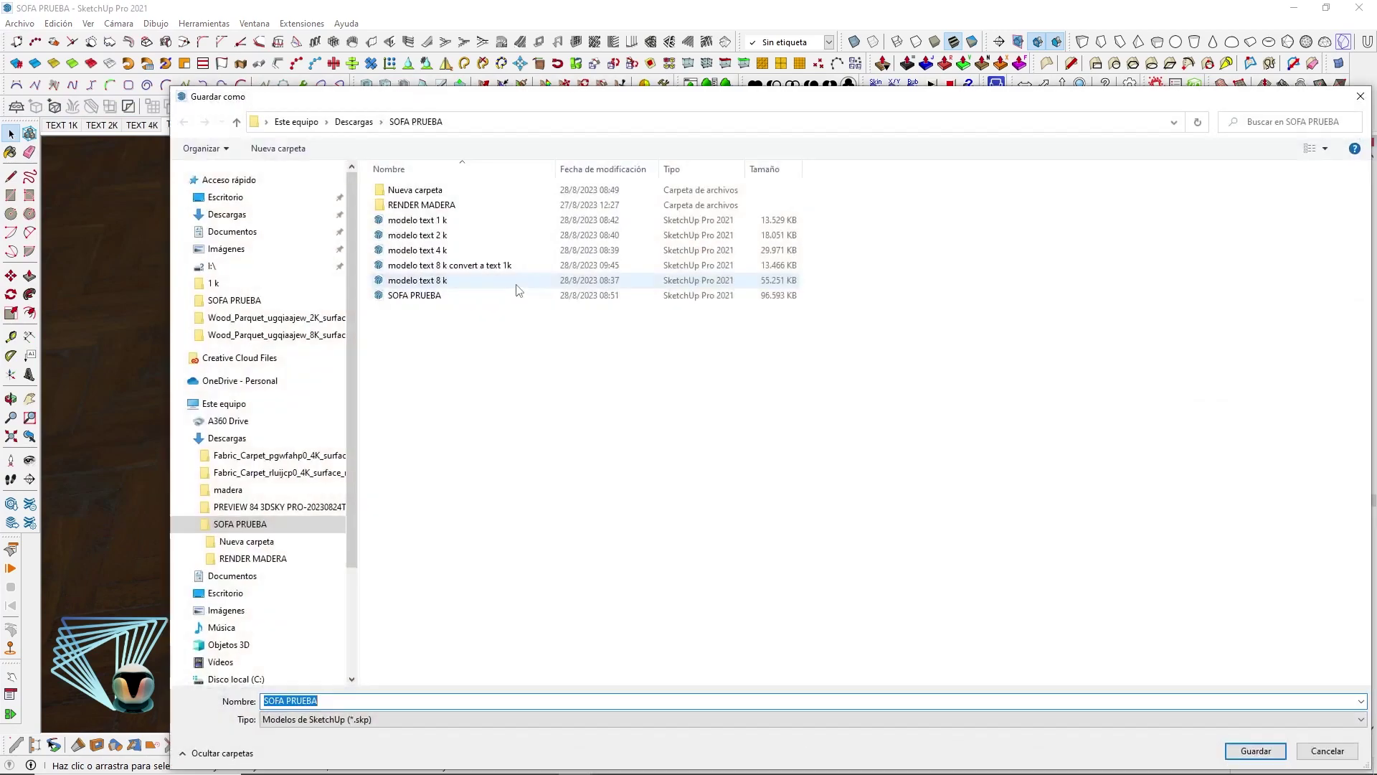
- Save the copy as 'SOFA PRUEBA text conv a 1k' and view it in File Explorer
left_click(363, 701)
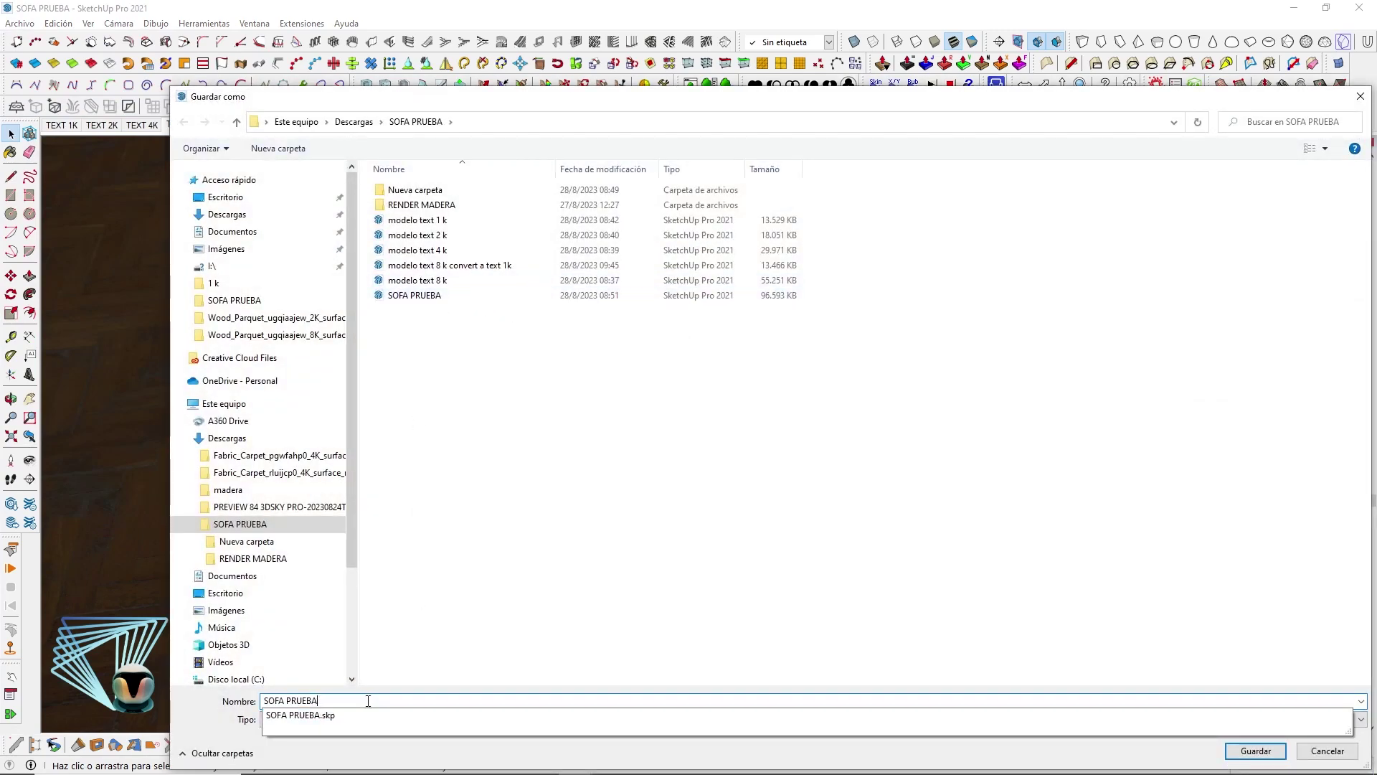
type(" text conv a 1k")
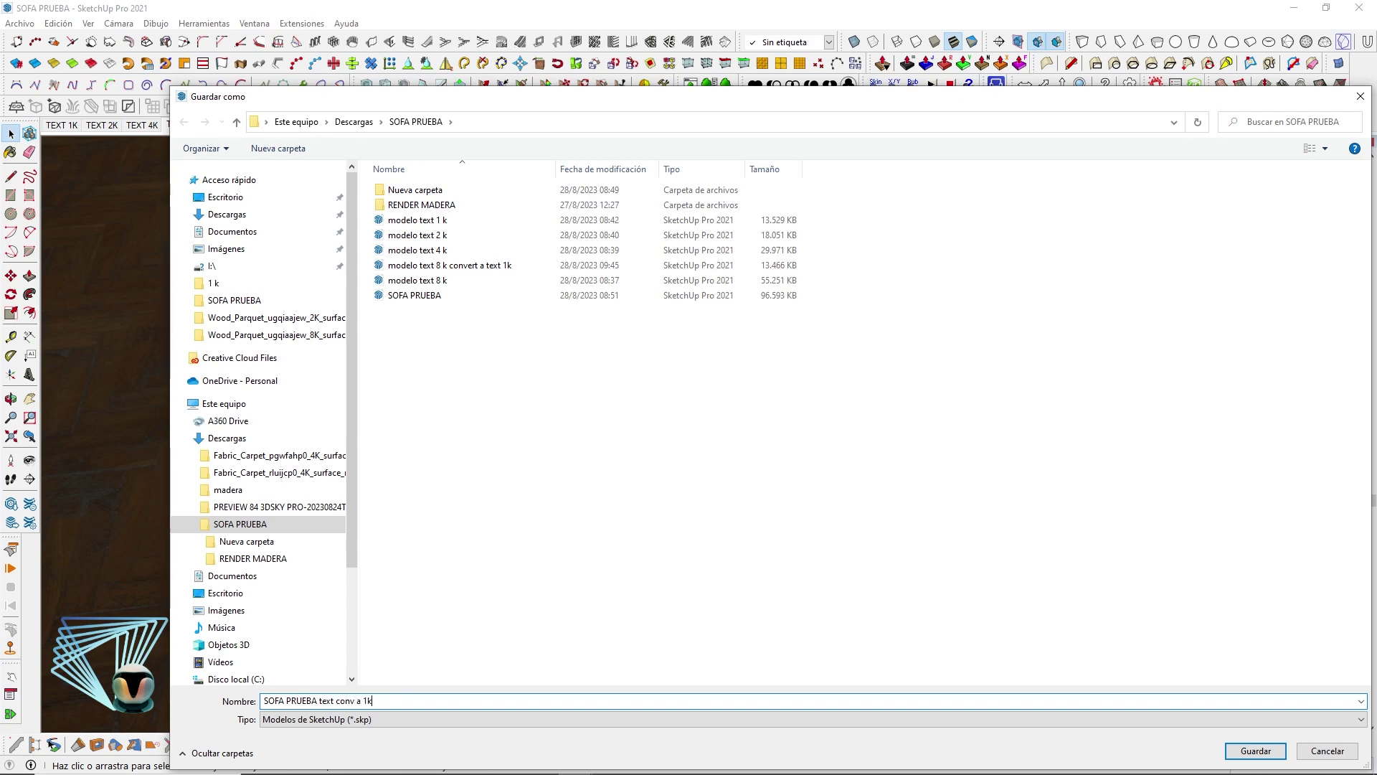
key("Return")
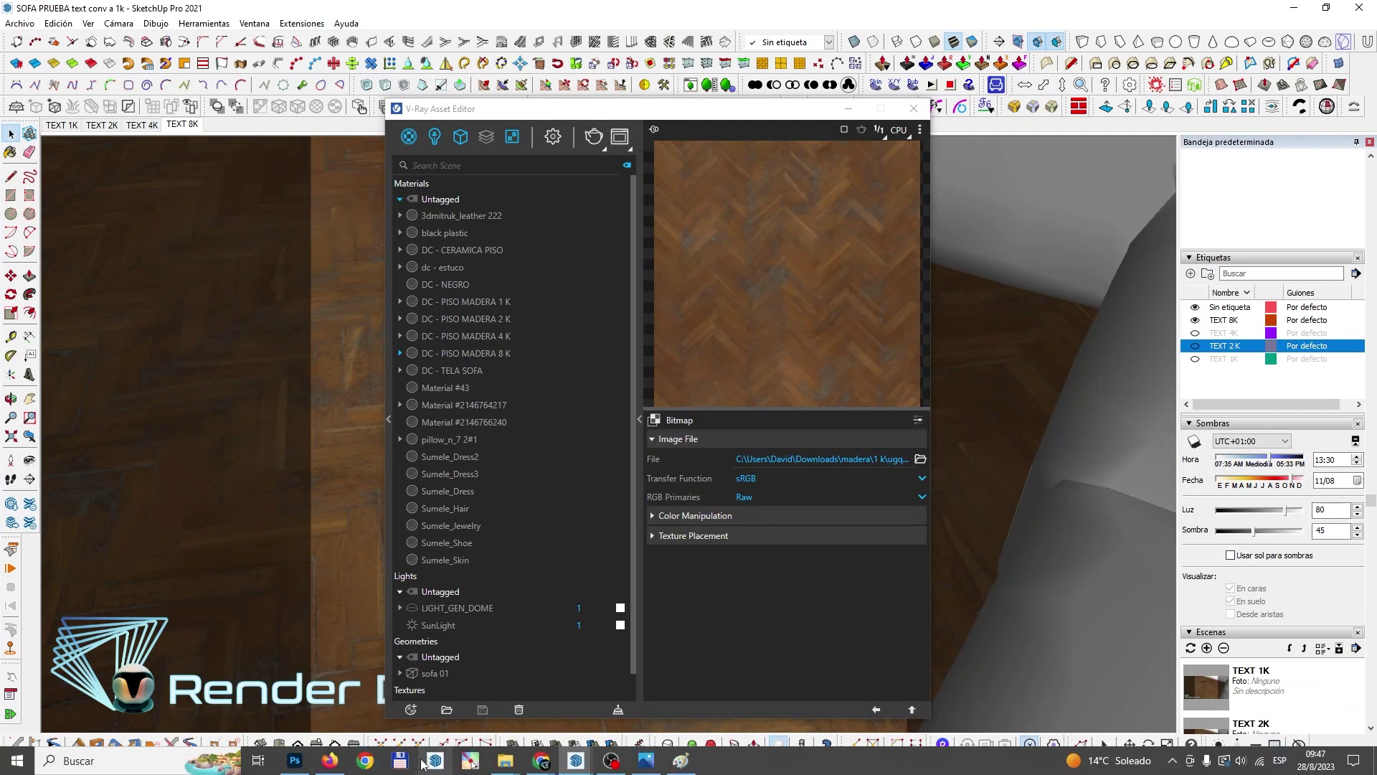
mouse_move(505, 760)
left_click(502, 716)
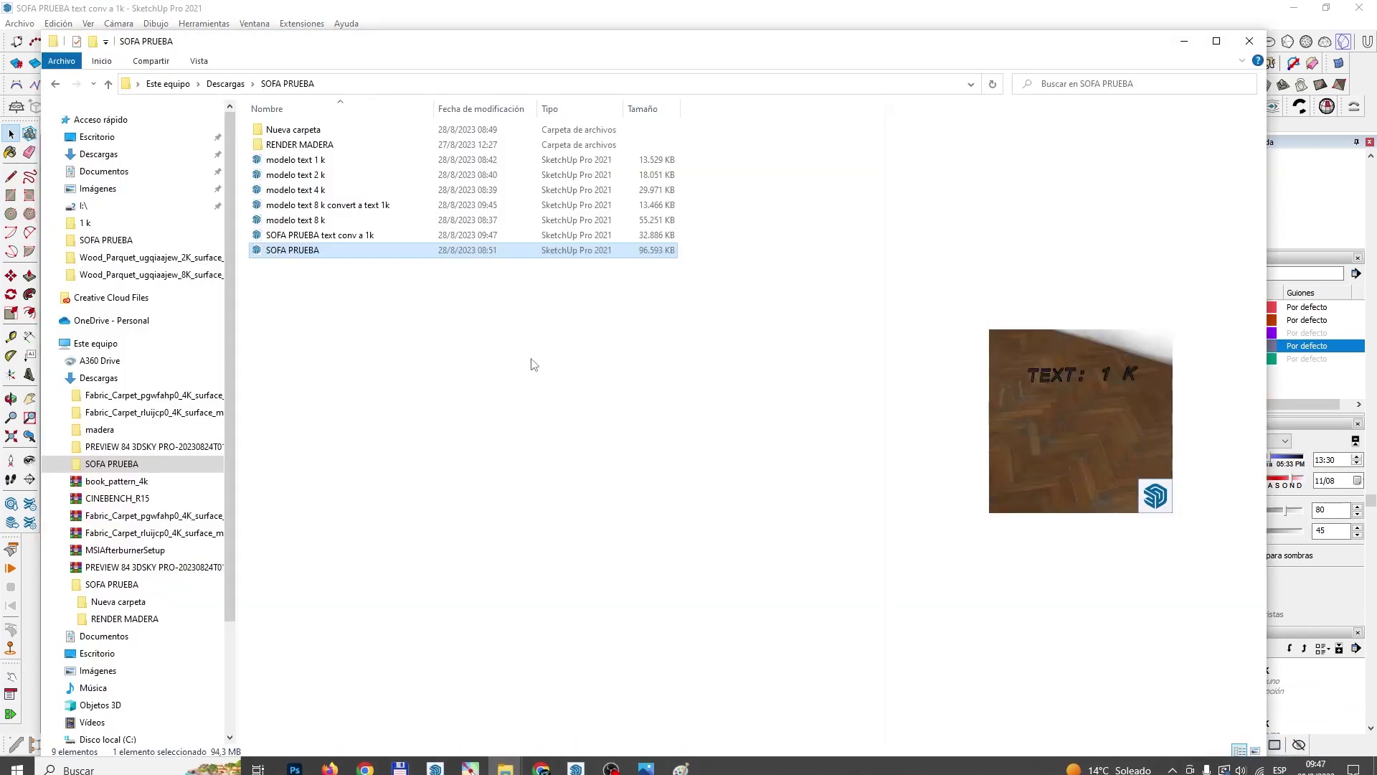
- Check the new file's 32,886 KB size, then go back to SketchUp
left_click(298, 236)
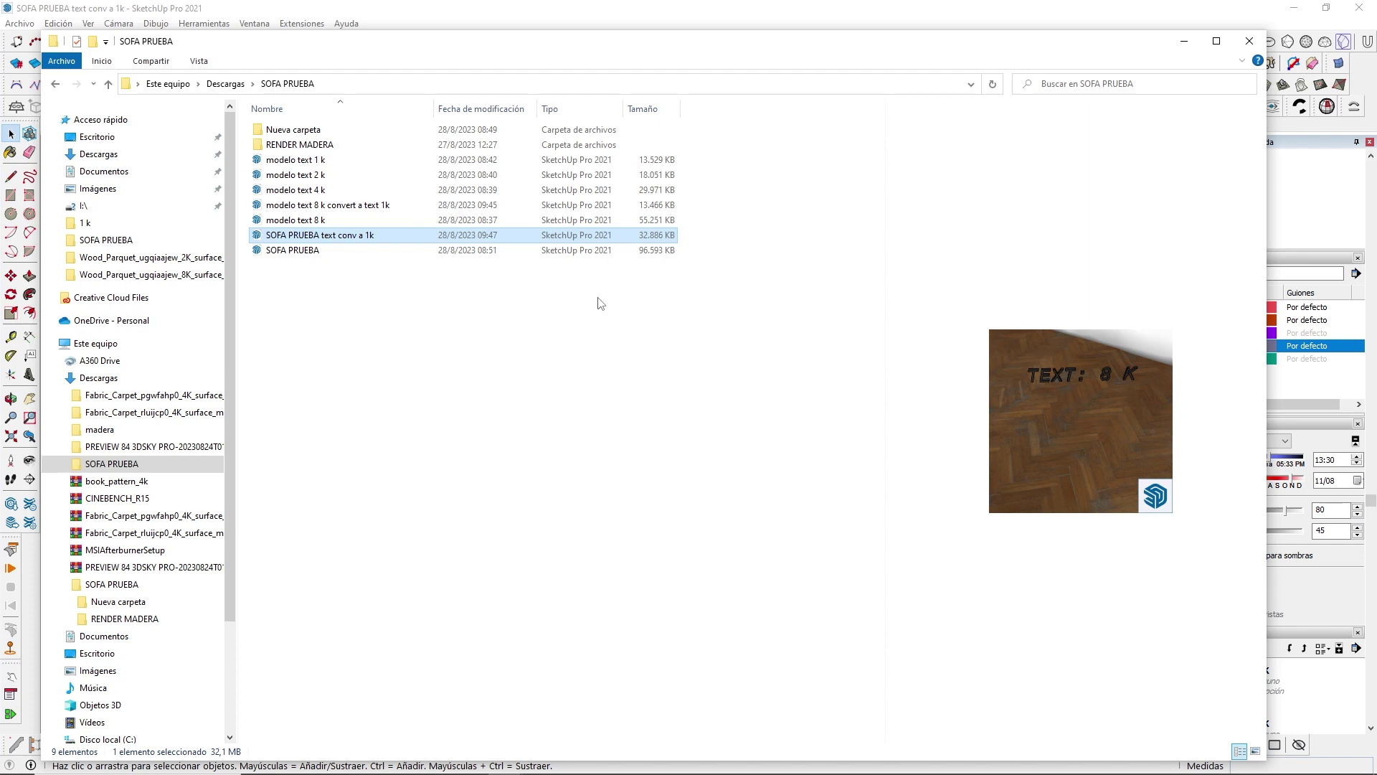
left_click(1184, 41)
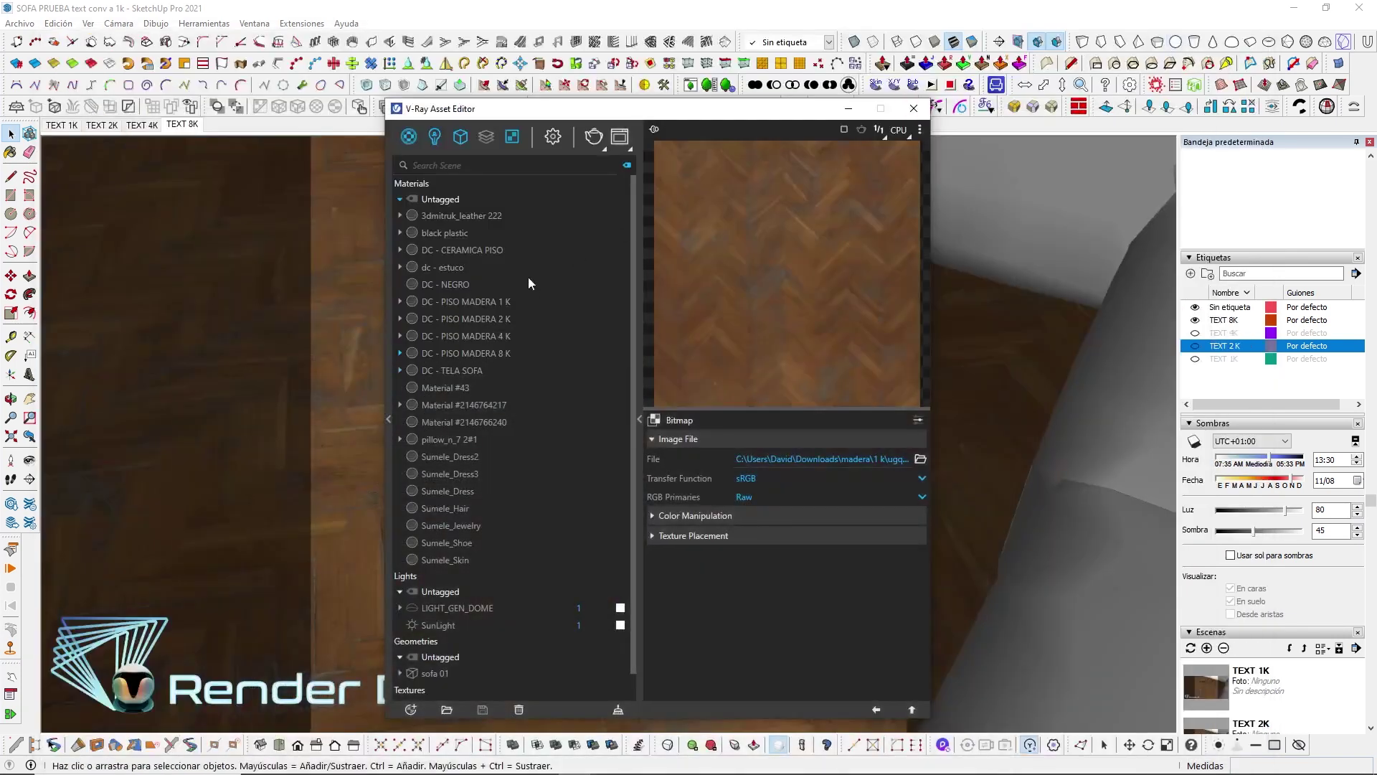
- Maximize the V-Ray Frame Buffer and zoom out to 25% on the 'TEXT: 8 K' render
left_click(611, 139)
mouse_move(409, 334)
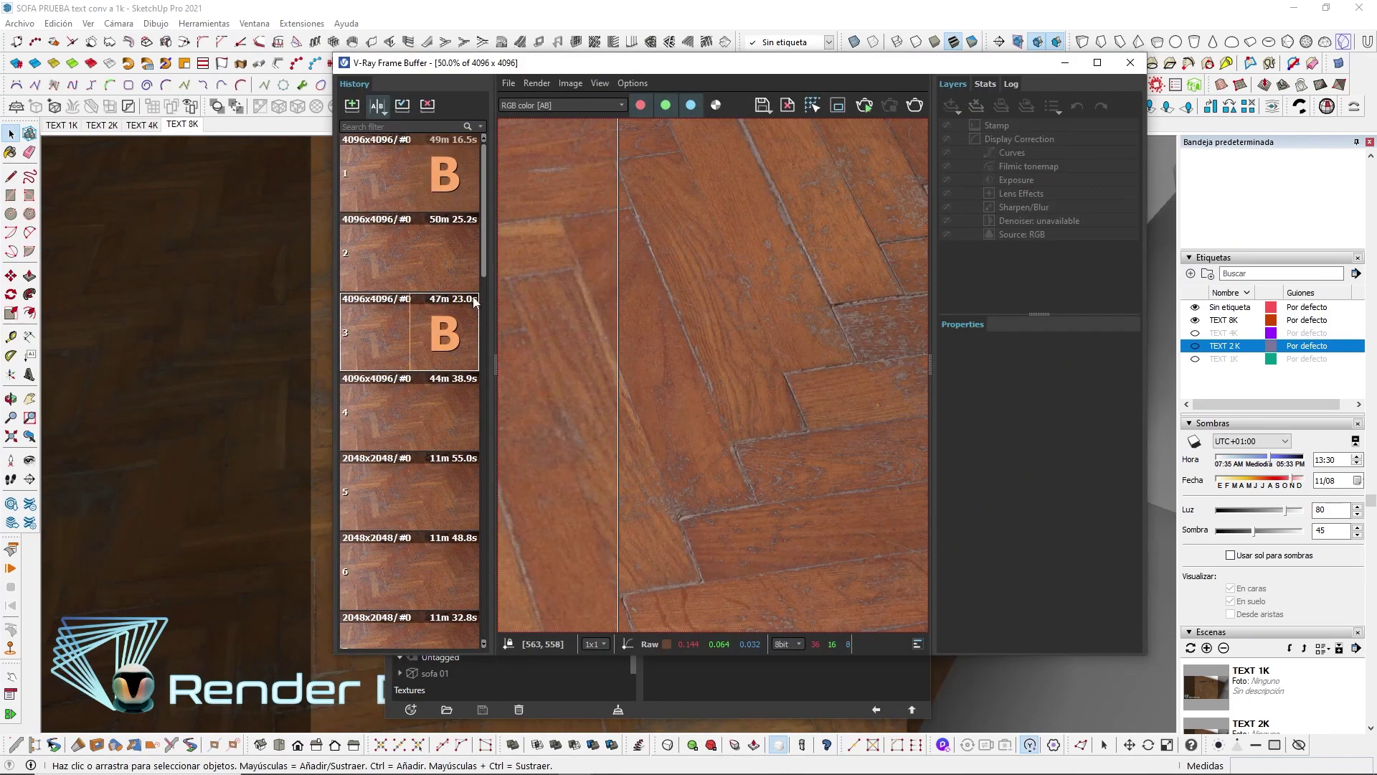
left_click(1097, 62)
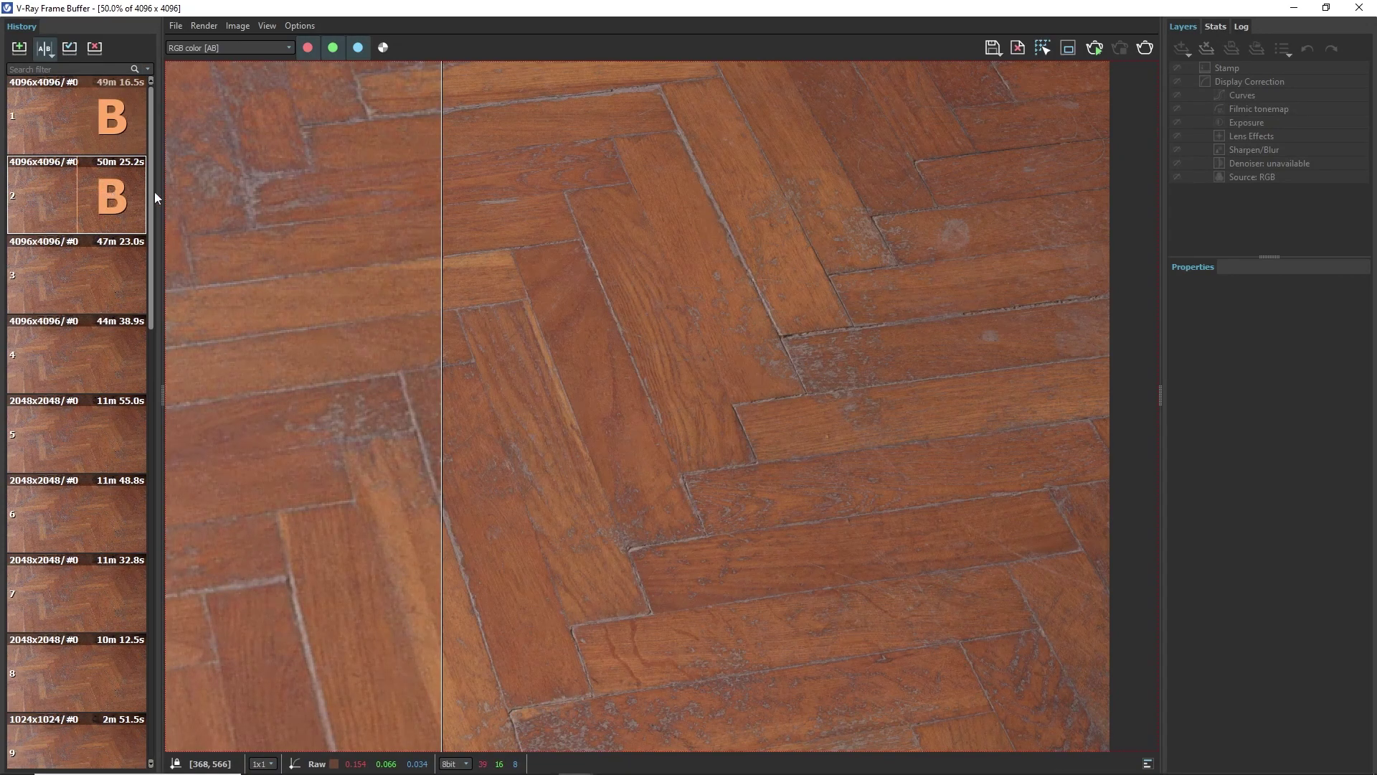
scroll(753, 210, "down", 2)
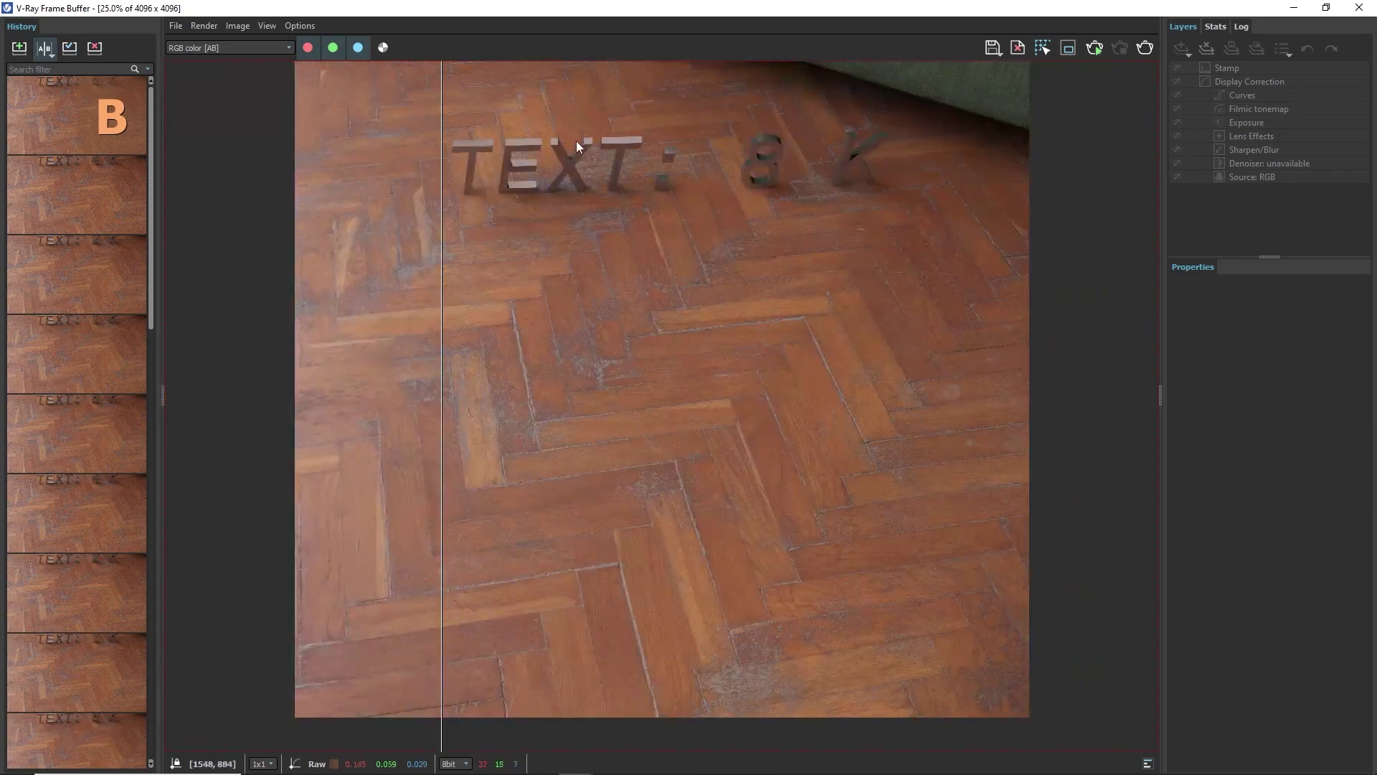